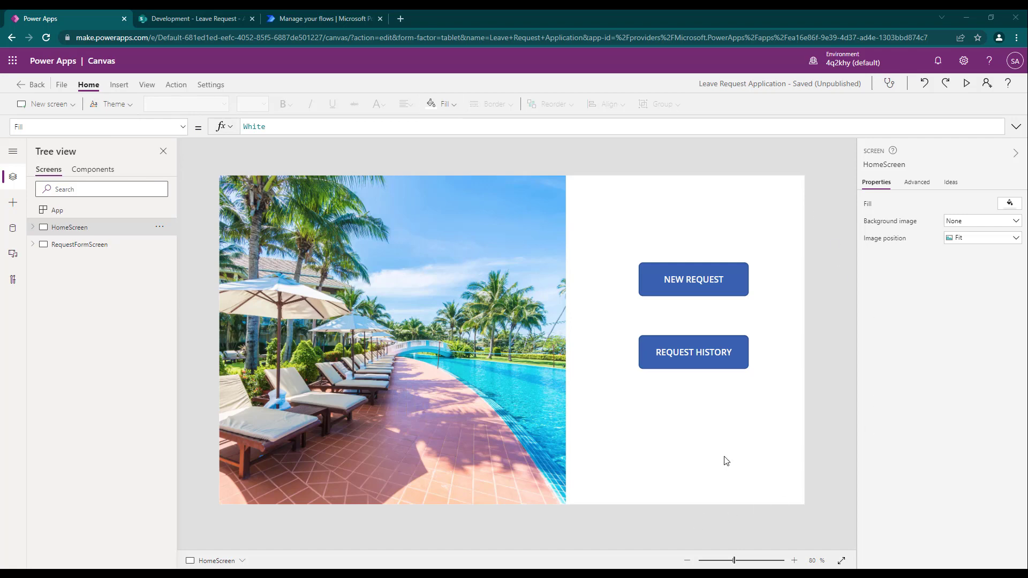
Review the Leave Request list in SharePoint and the Submit button's formula on RequestFormScreen in Power Apps.
click(203, 22)
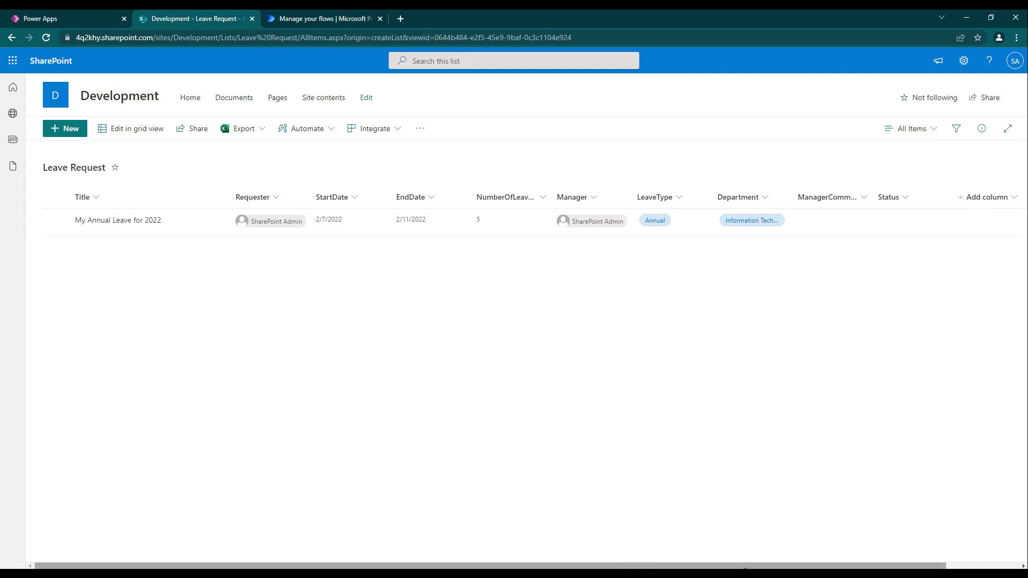
drag(616, 568, 557, 568)
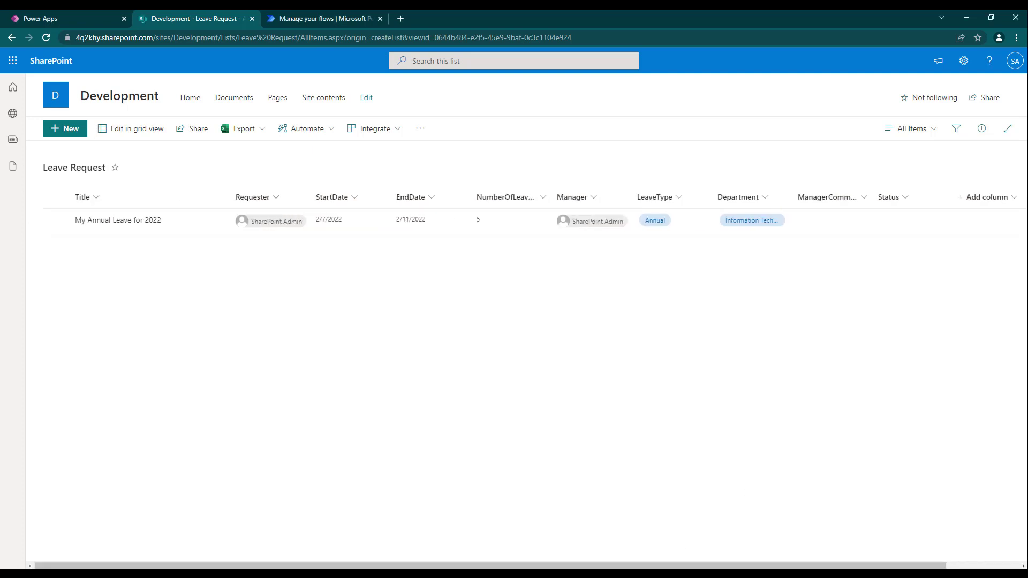
click(64, 18)
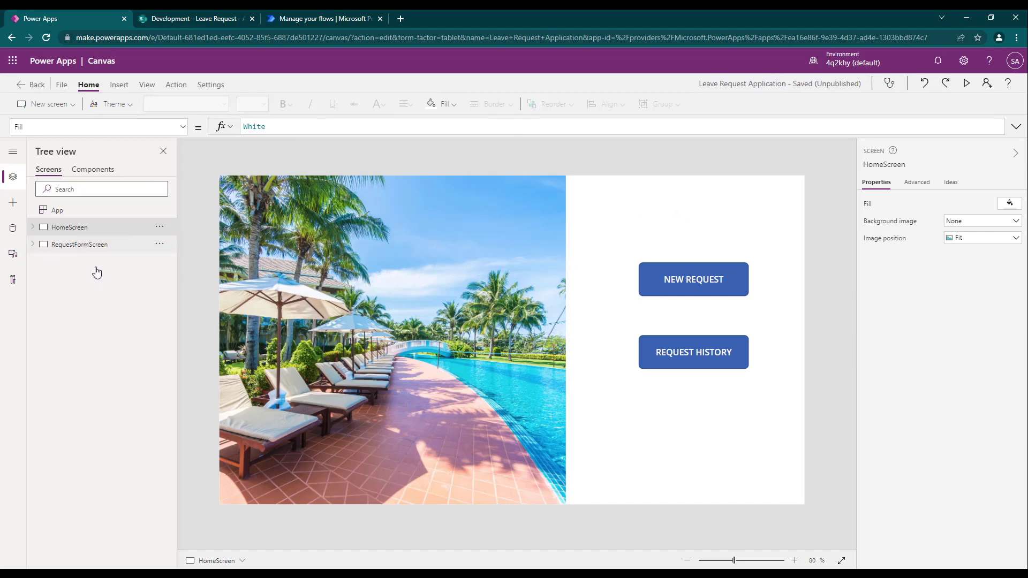
click(96, 246)
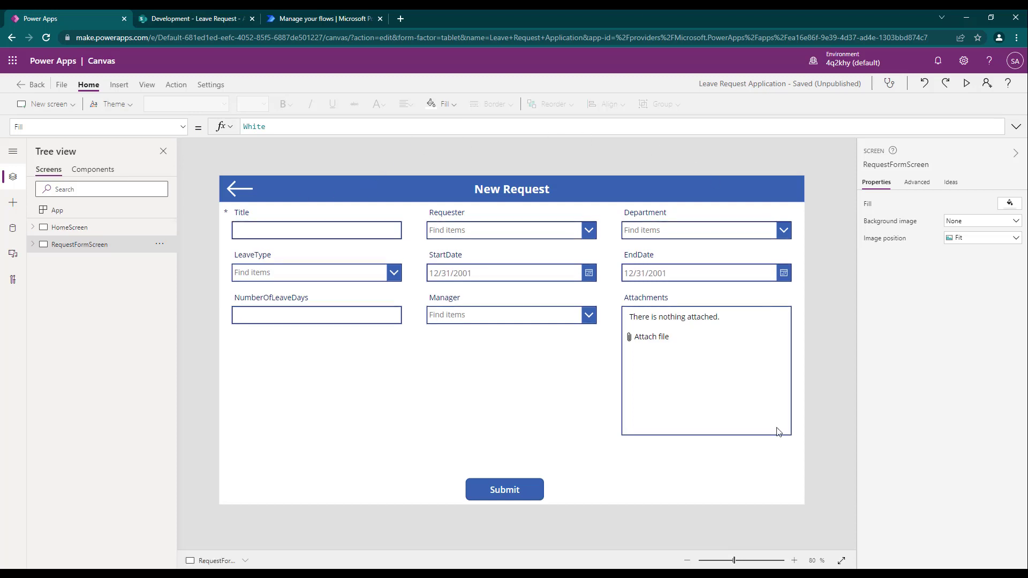
click(522, 487)
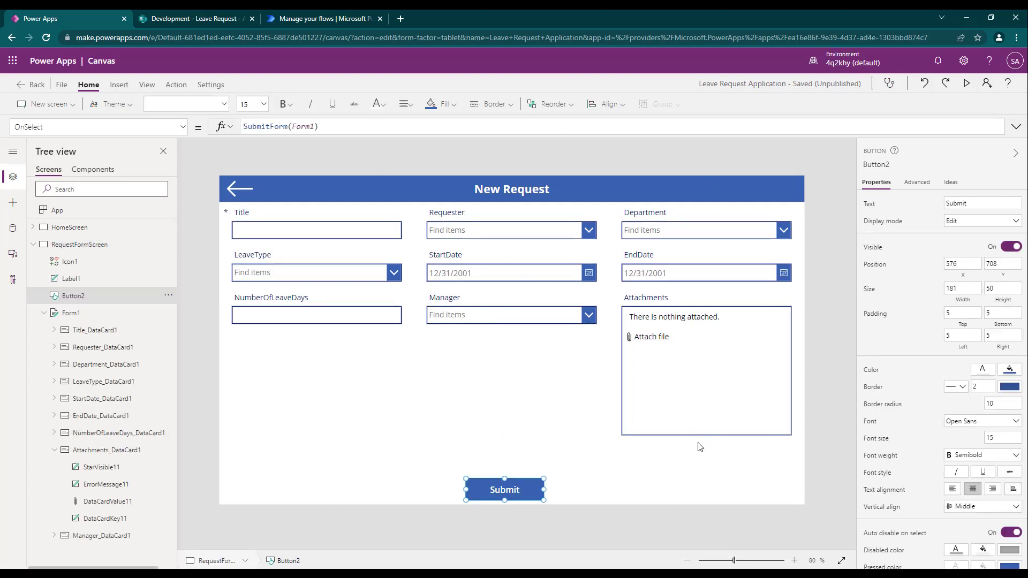
click(197, 19)
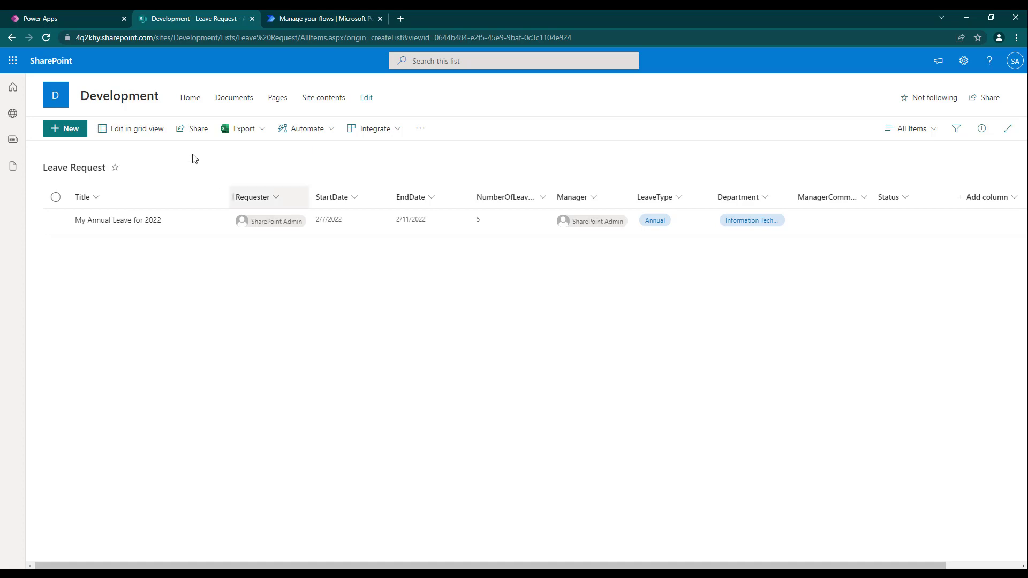
click(89, 19)
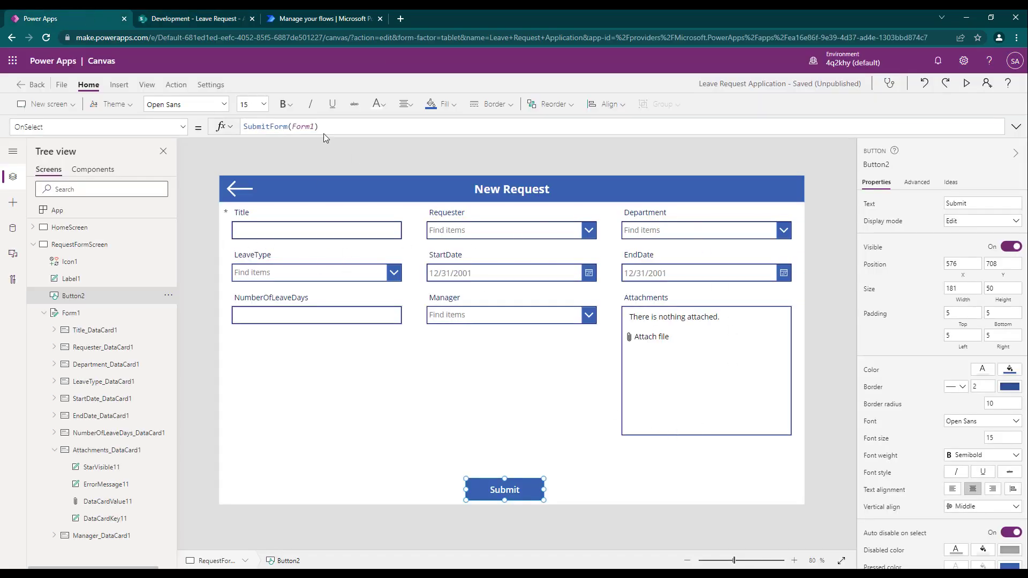
click(208, 18)
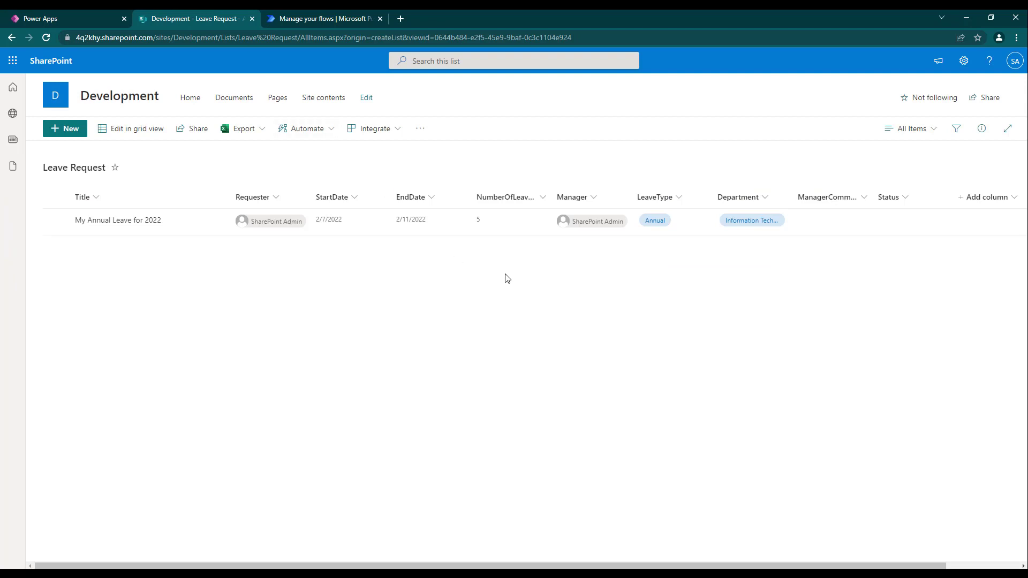
click(45, 19)
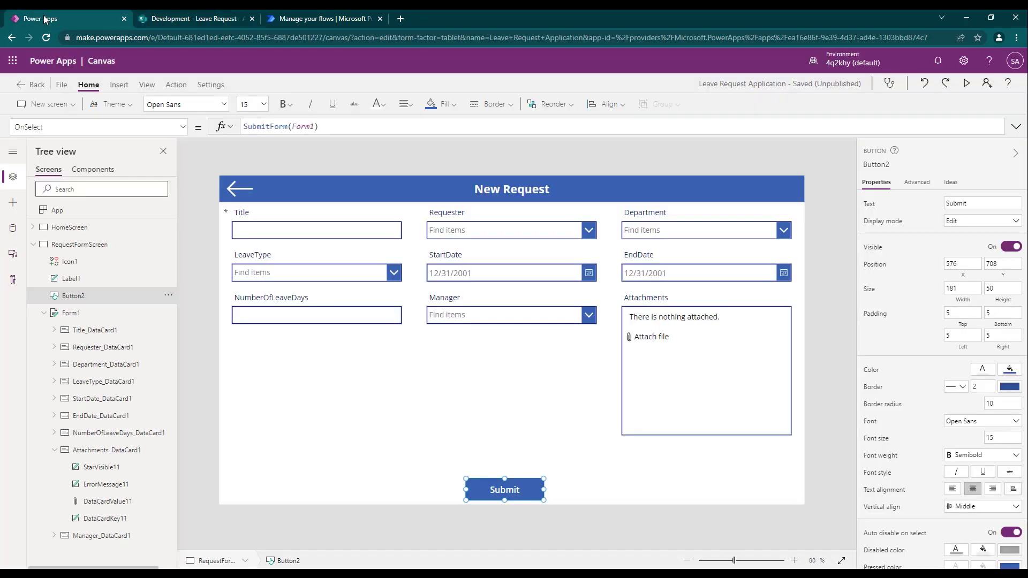
Examine the OnSelect formulas of the NEW REQUEST and REQUEST HISTORY buttons on HomeScreen and the form screen they relate to.
click(34, 245)
click(70, 227)
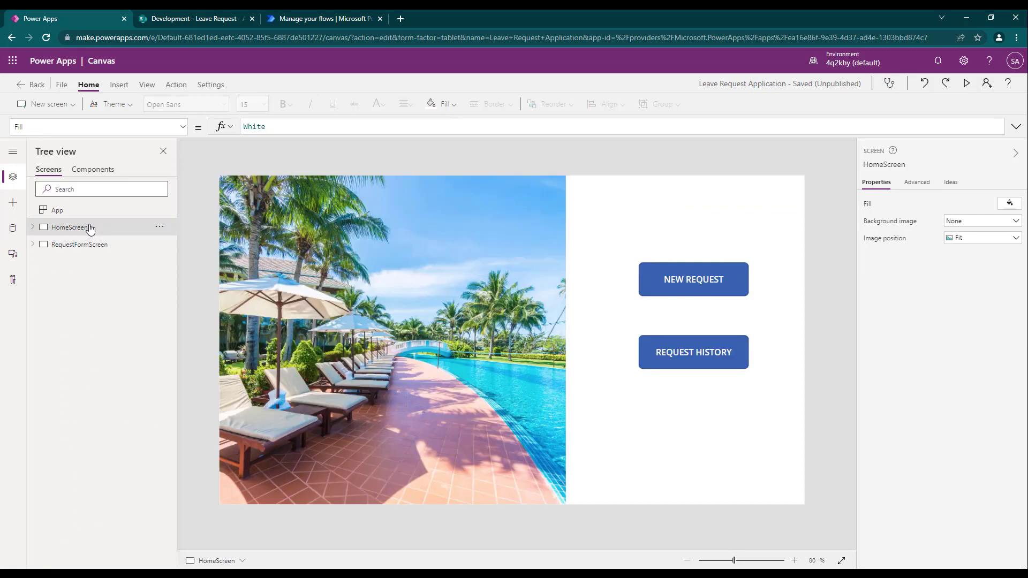
click(681, 280)
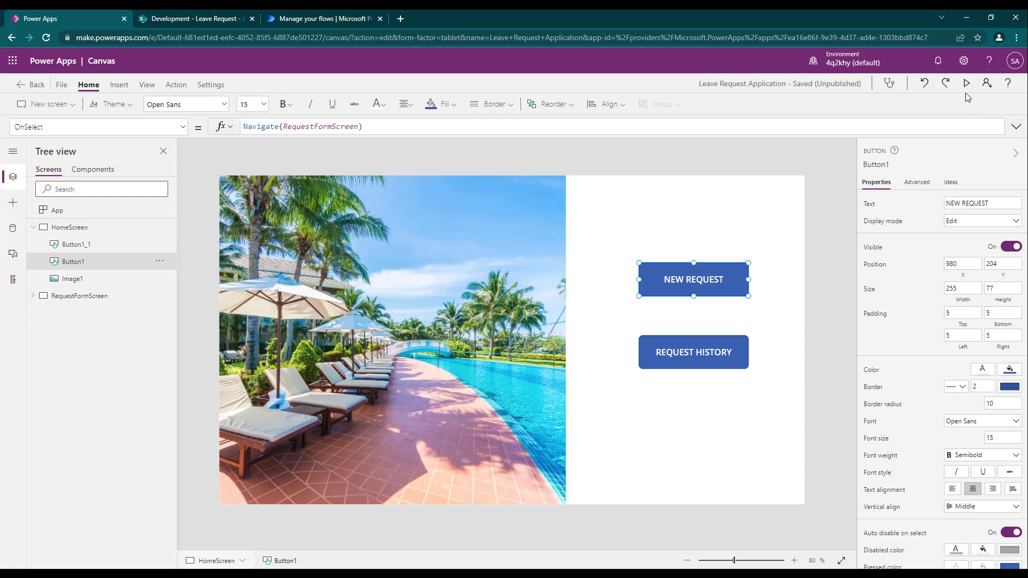
click(72, 295)
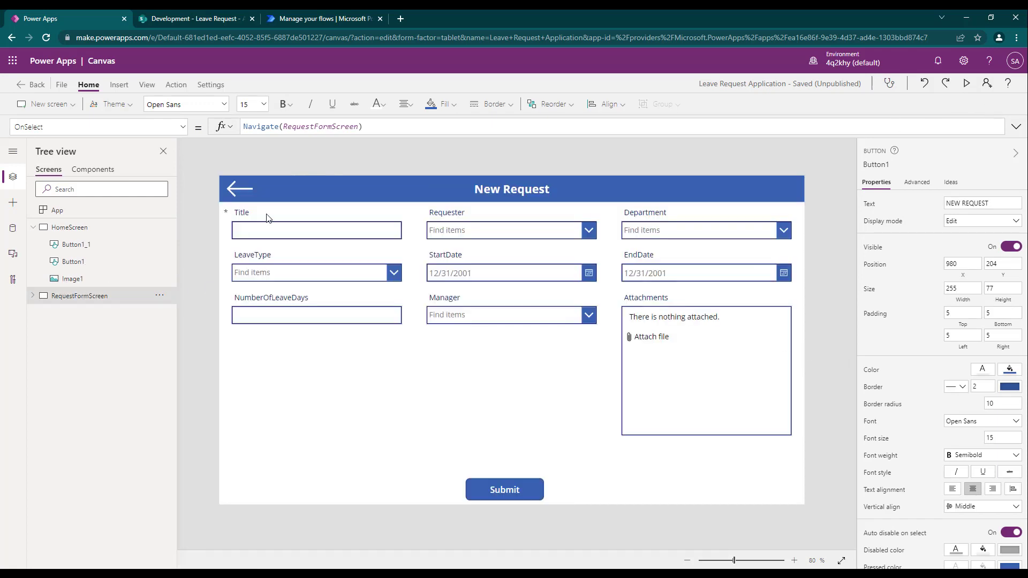
click(75, 227)
click(685, 346)
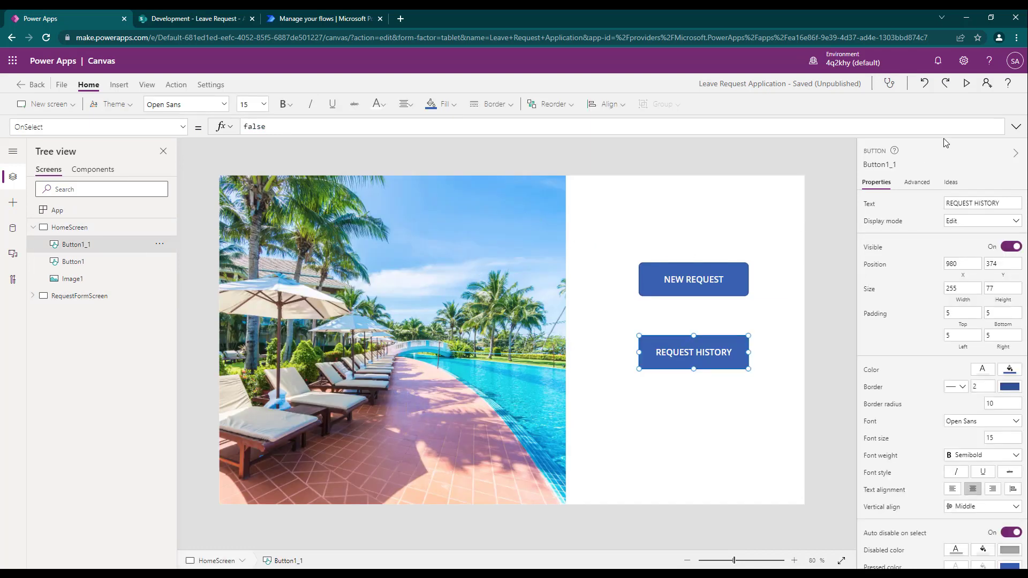
click(33, 228)
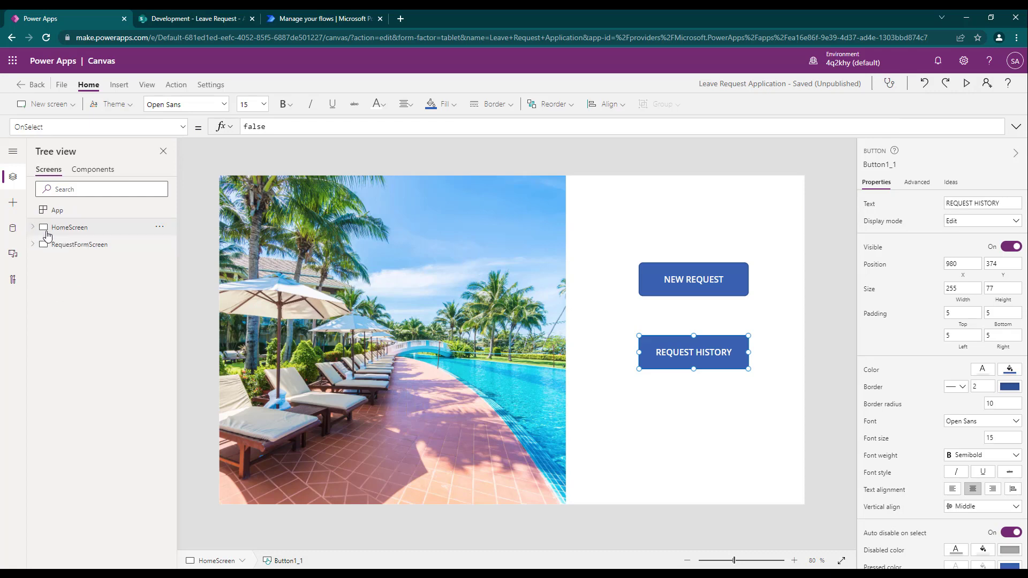
Add a blank screen to the app and insert a vertical gallery on it.
click(78, 246)
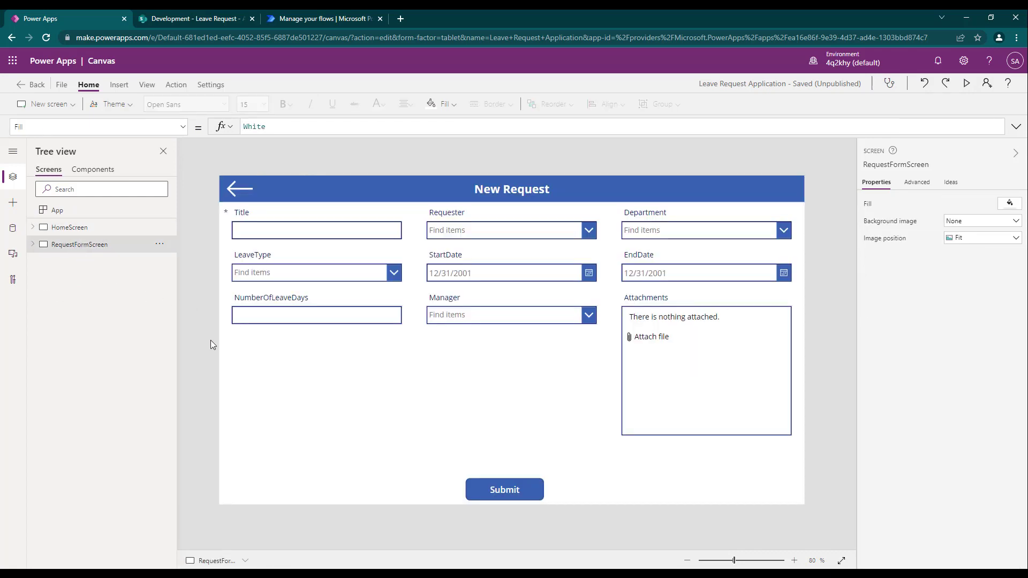
click(48, 104)
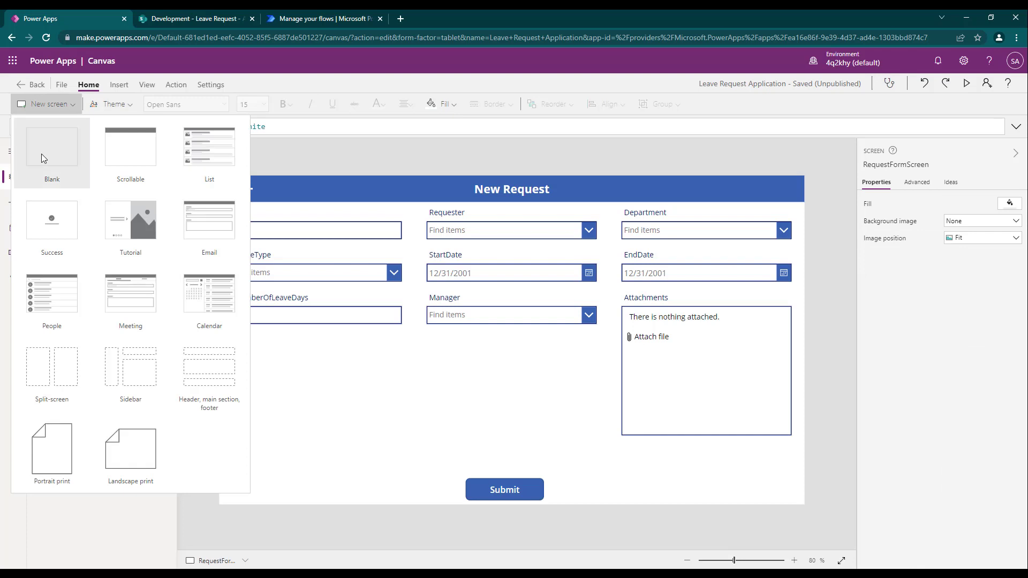
click(42, 155)
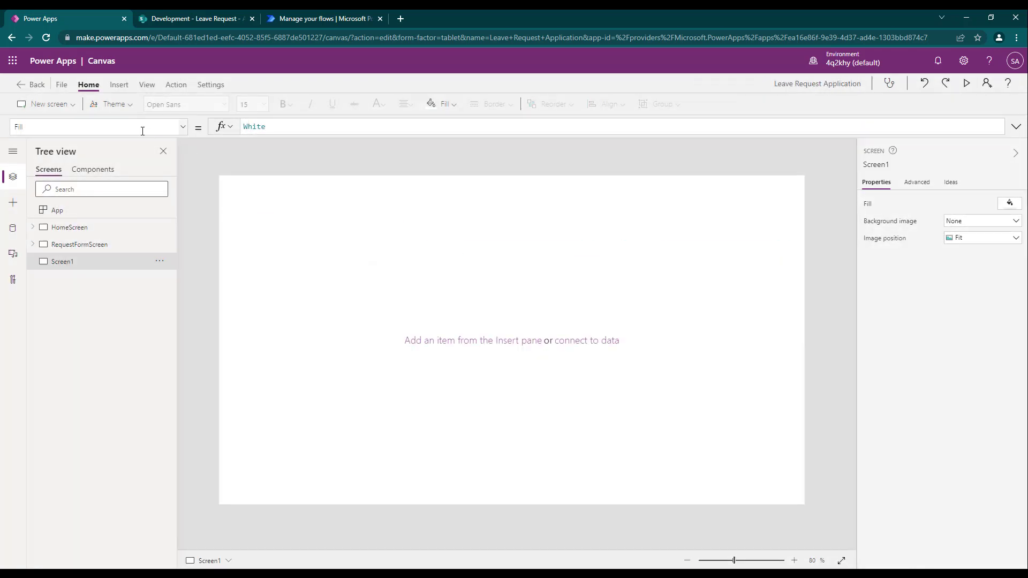
click(118, 85)
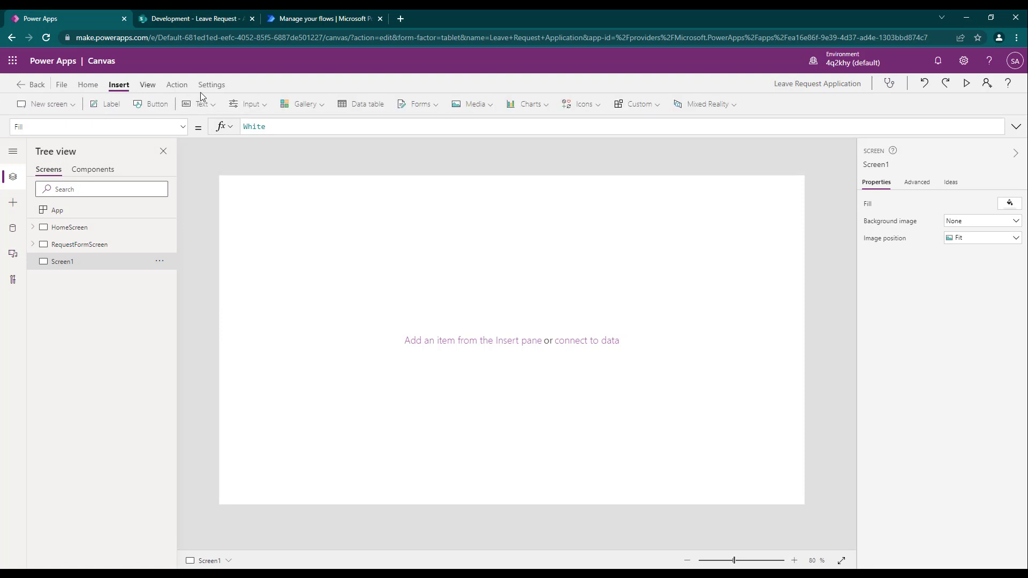
click(316, 104)
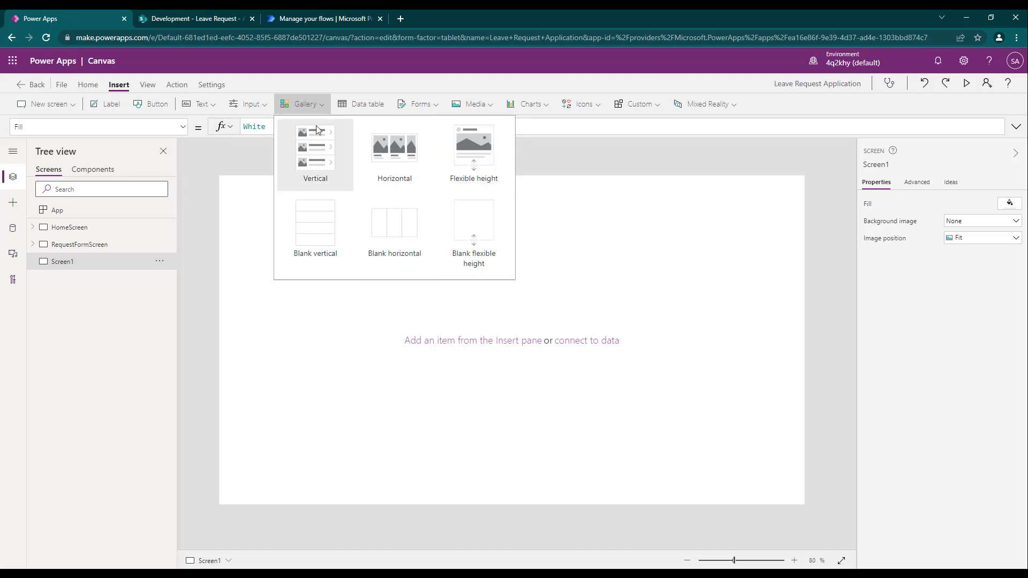
click(315, 148)
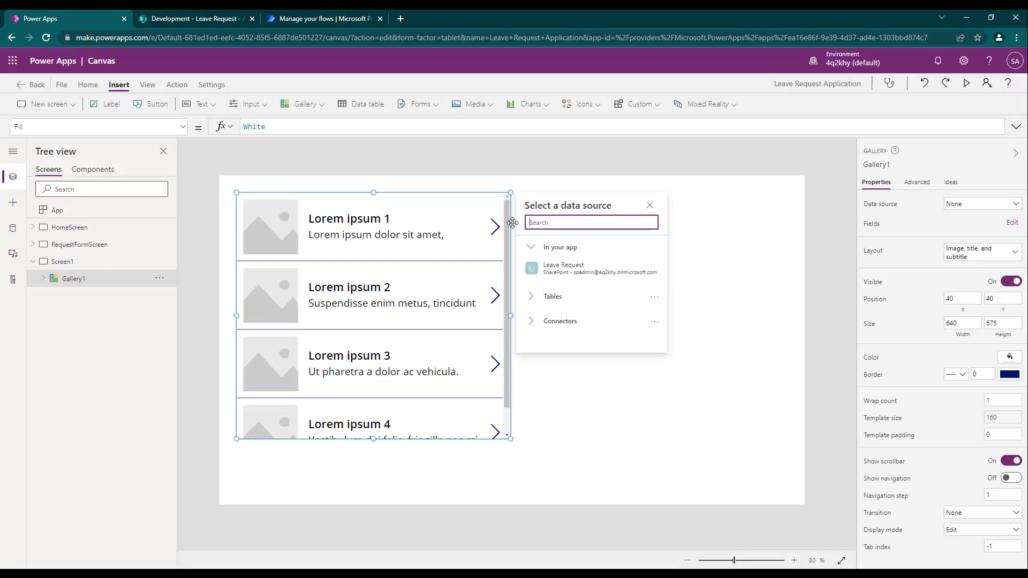
Move the gallery to about X 52, Y 128, widen it to about 1006, and apply the "Title, subtitle, and body" layout.
drag(511, 221, 517, 258)
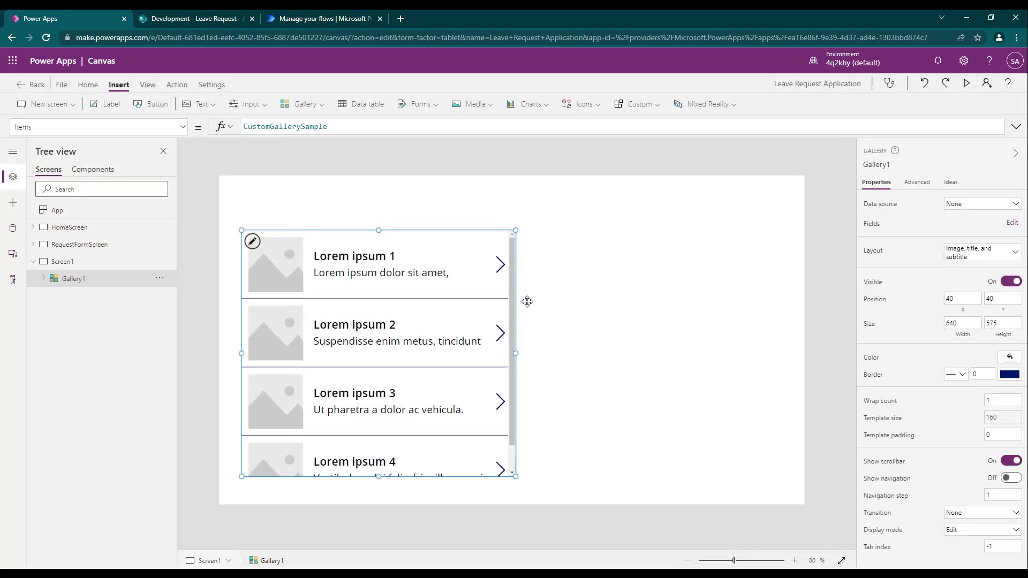
drag(515, 353, 675, 345)
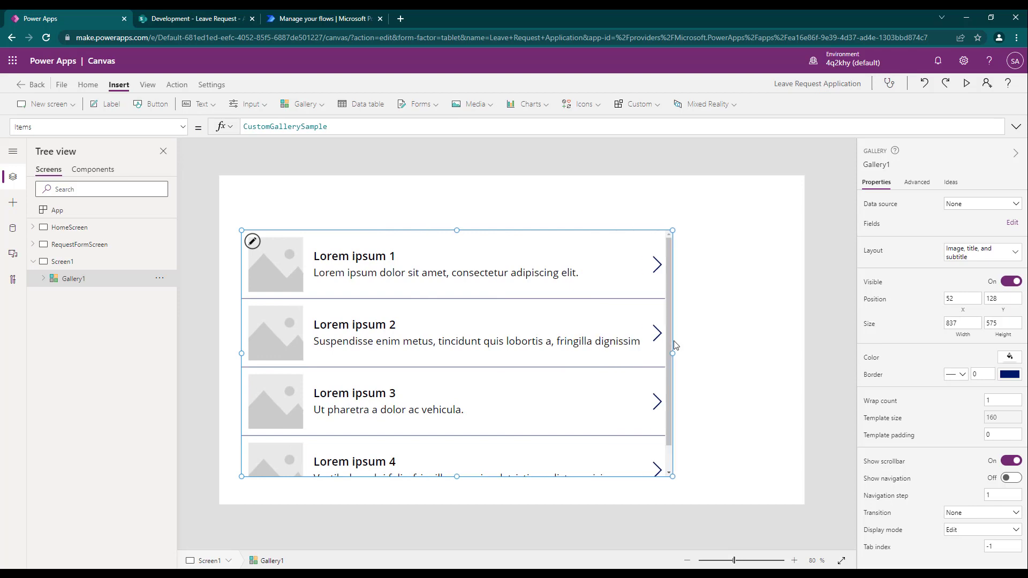
click(976, 255)
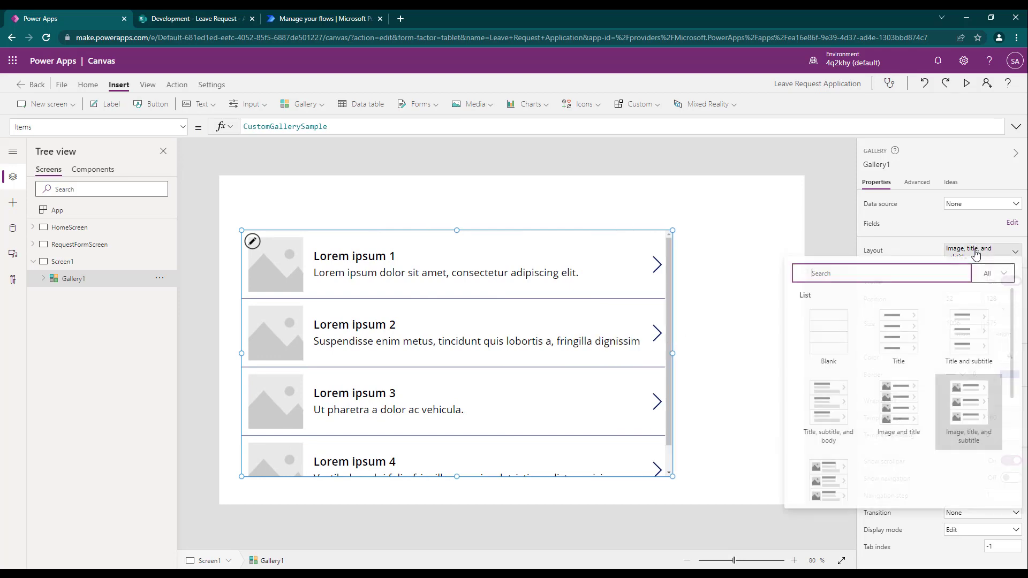
click(829, 404)
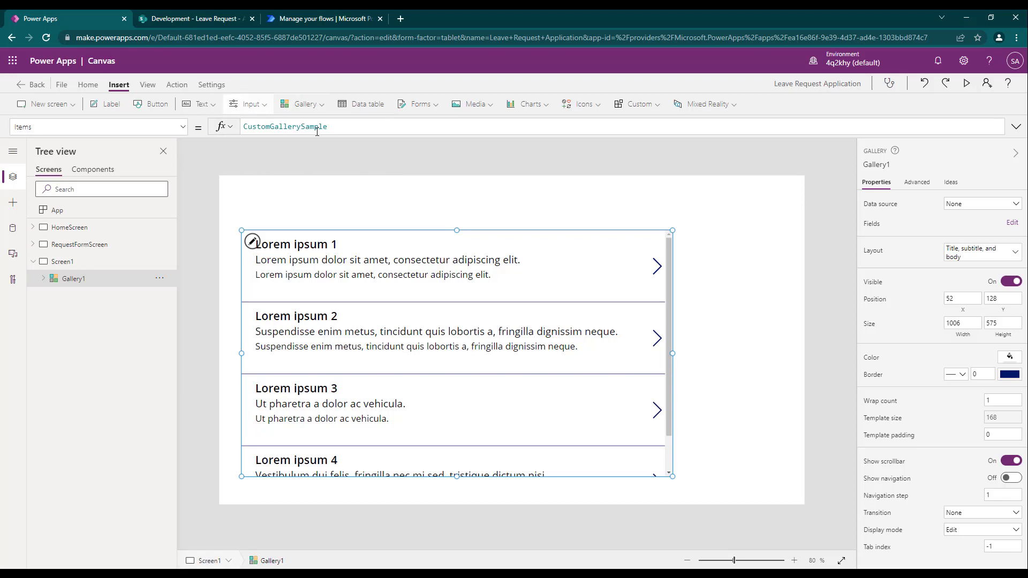
Connect the gallery to the Leave Request data source and check the fields bound to its title, subtitle and body labels.
click(968, 204)
click(932, 278)
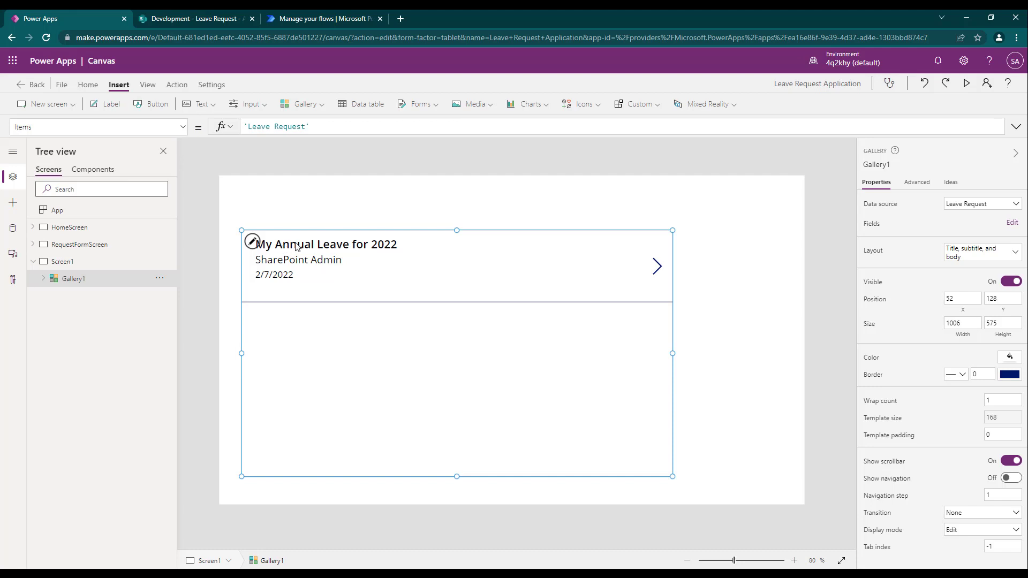
click(297, 246)
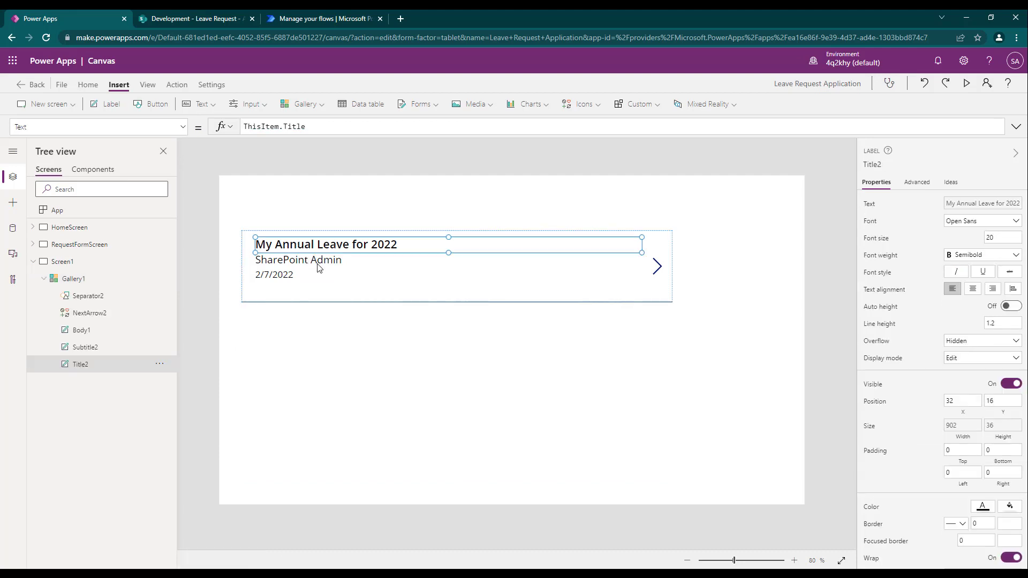
click(318, 262)
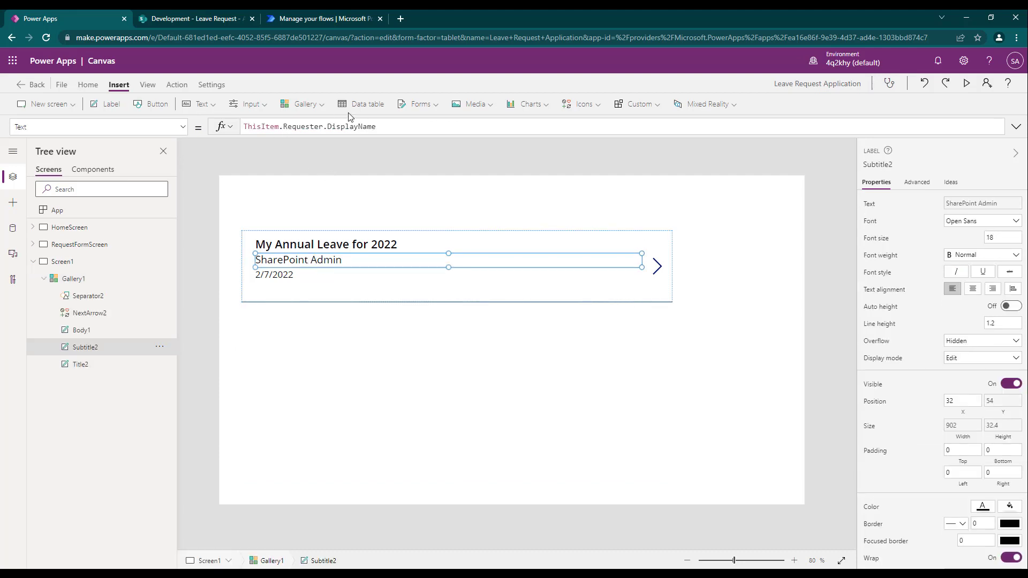
click(289, 275)
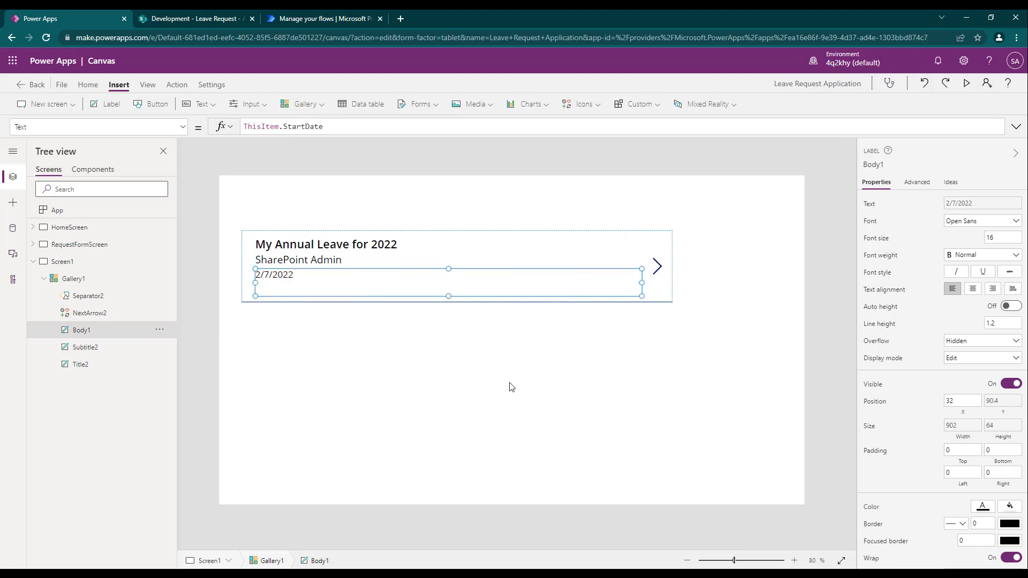
Widen the leave request gallery to about 1254 so it nearly spans the screen.
click(464, 358)
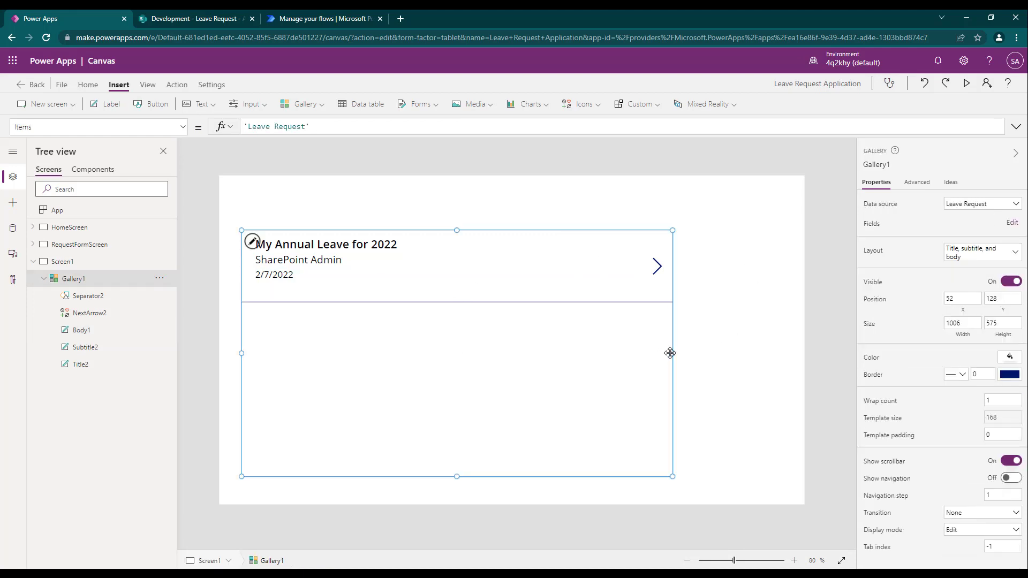
drag(706, 354, 782, 340)
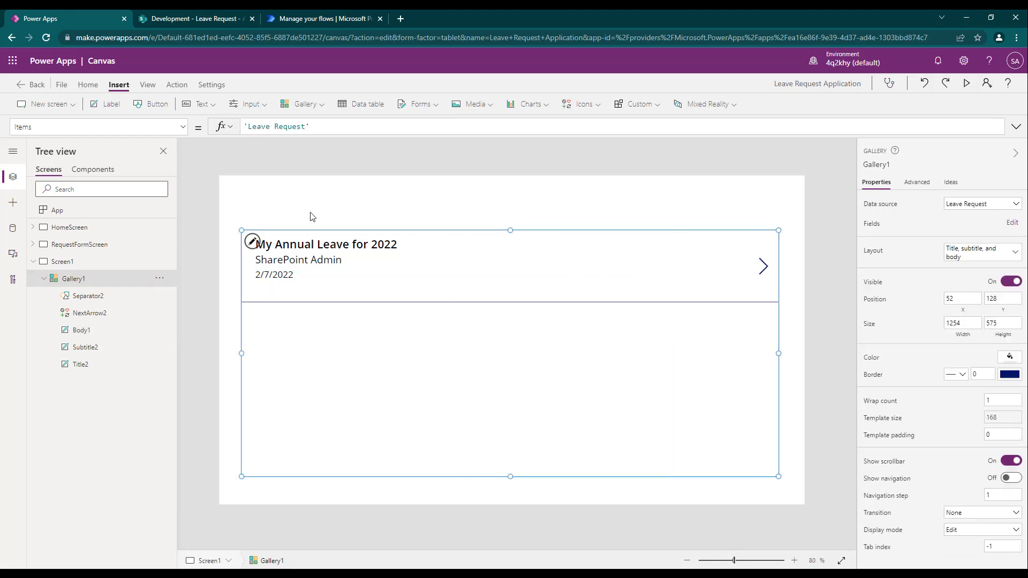
Set the gallery body label's text to ThisItem.StartDate & " - " & ThisItem.EndDate and preview the screen.
click(308, 285)
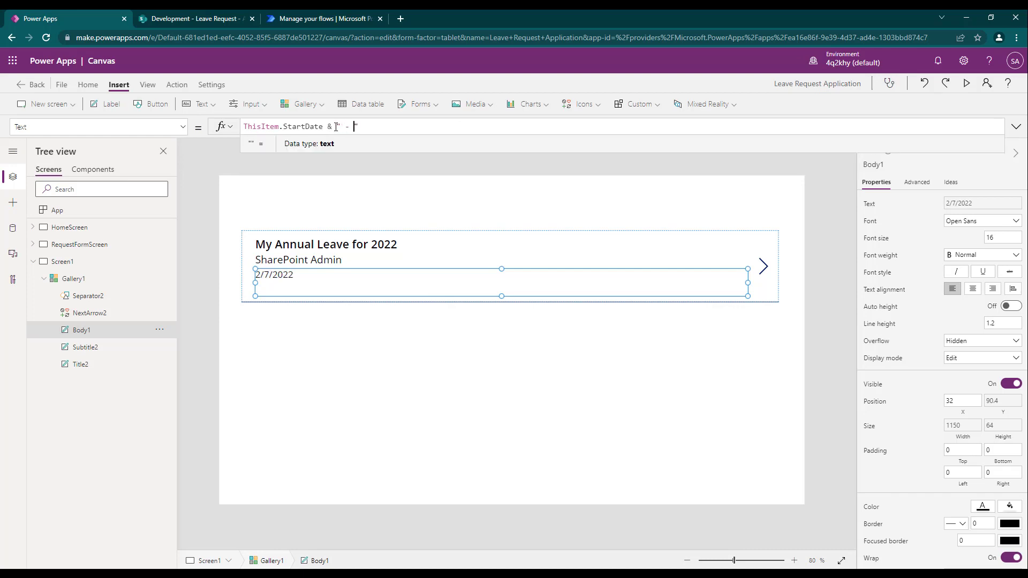
text(" - " & )
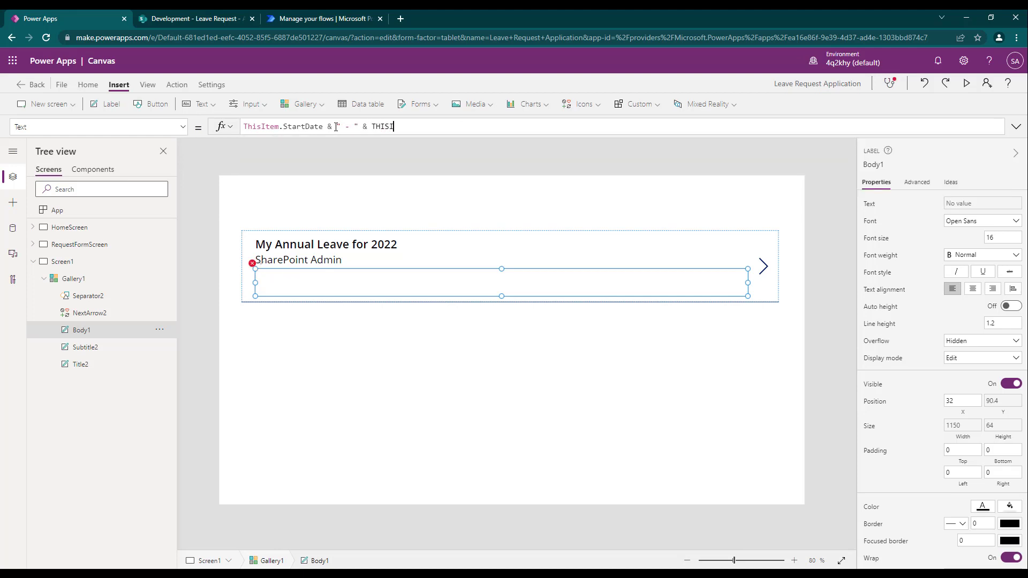
text(THISI)
key(Tab)
text(.EndDate)
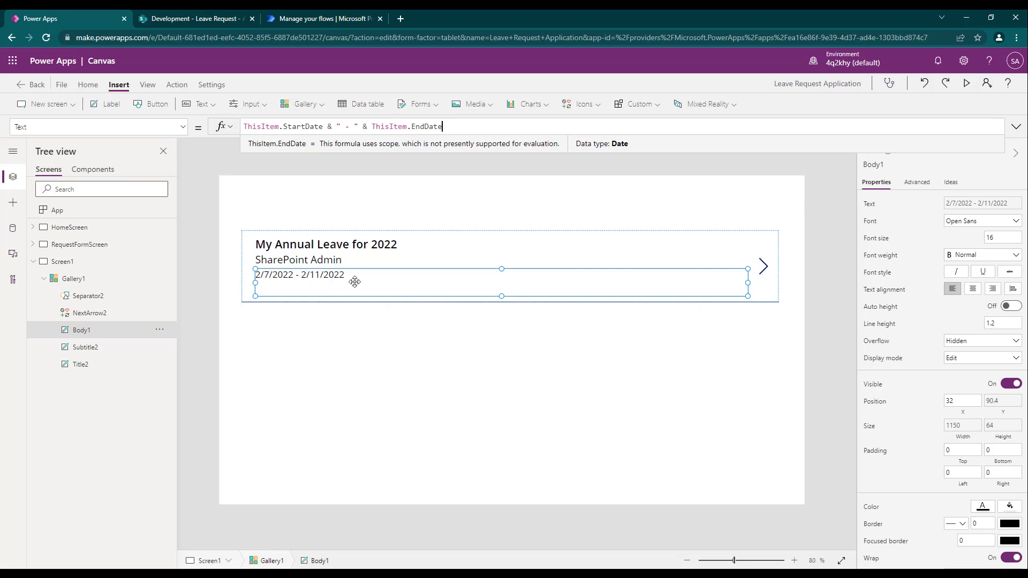
click(967, 83)
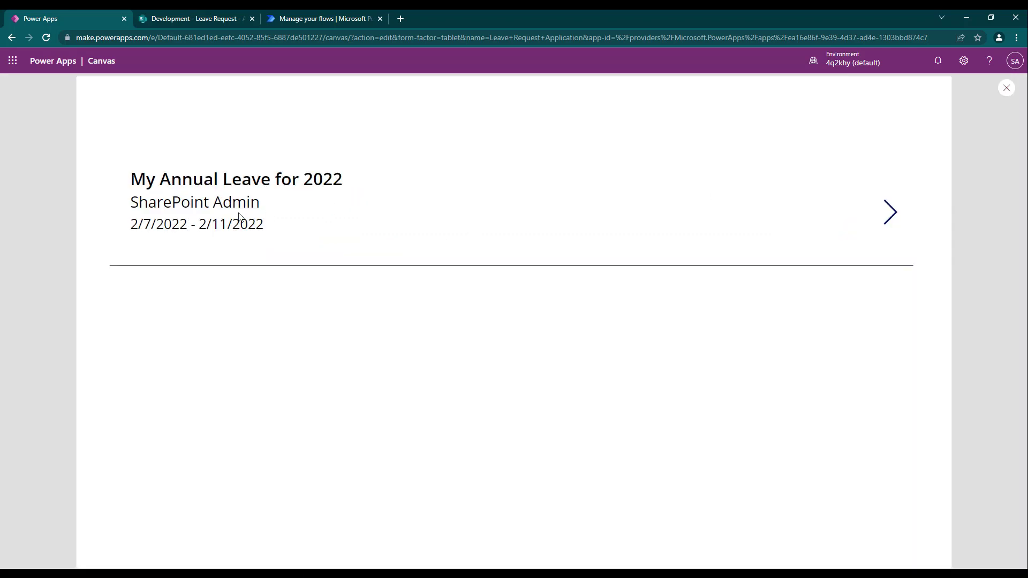
click(1005, 87)
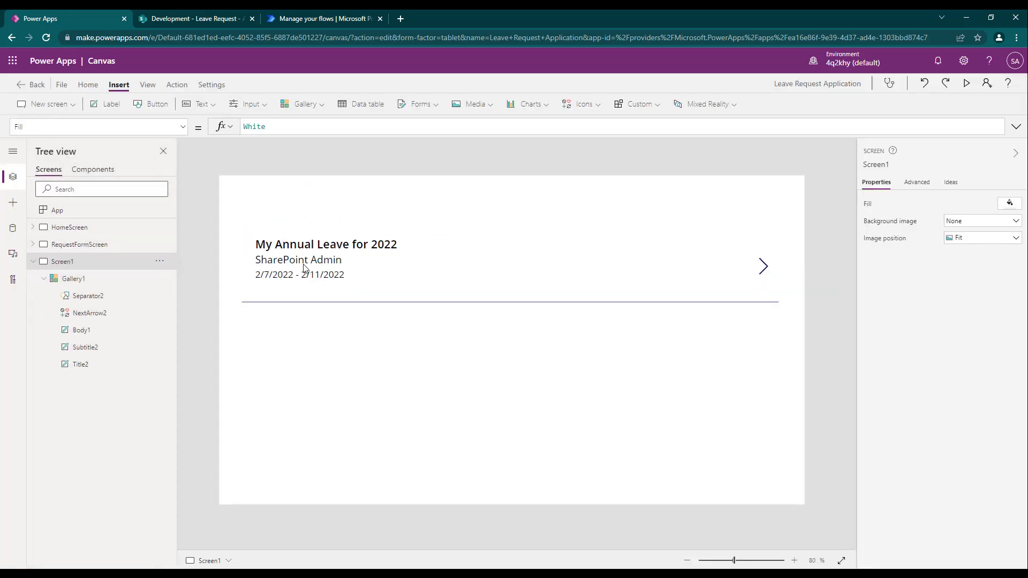
Add a label to the gallery row and place it beside the title at about X 532, Y 32.
click(304, 268)
click(339, 275)
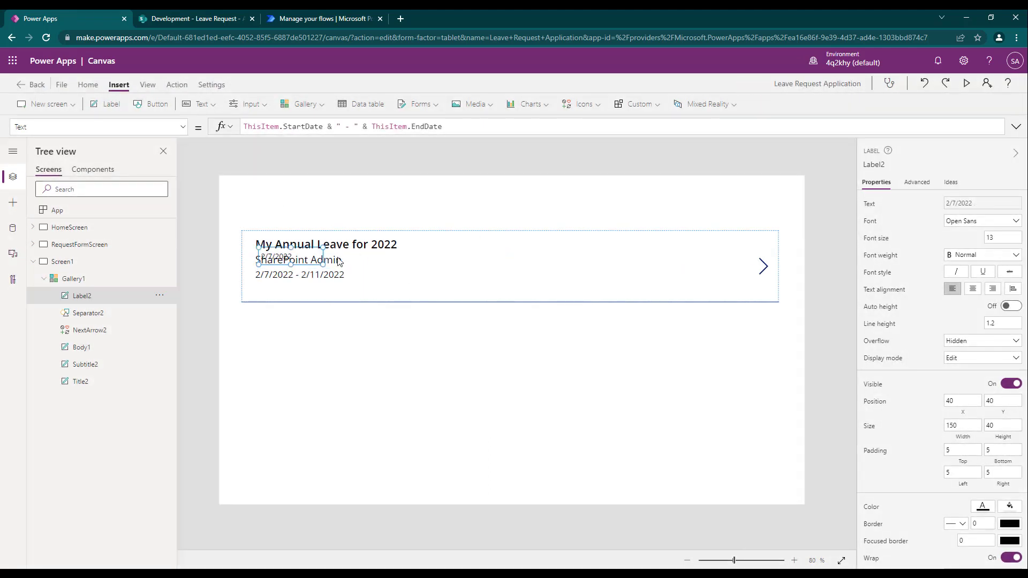
drag(299, 256, 512, 252)
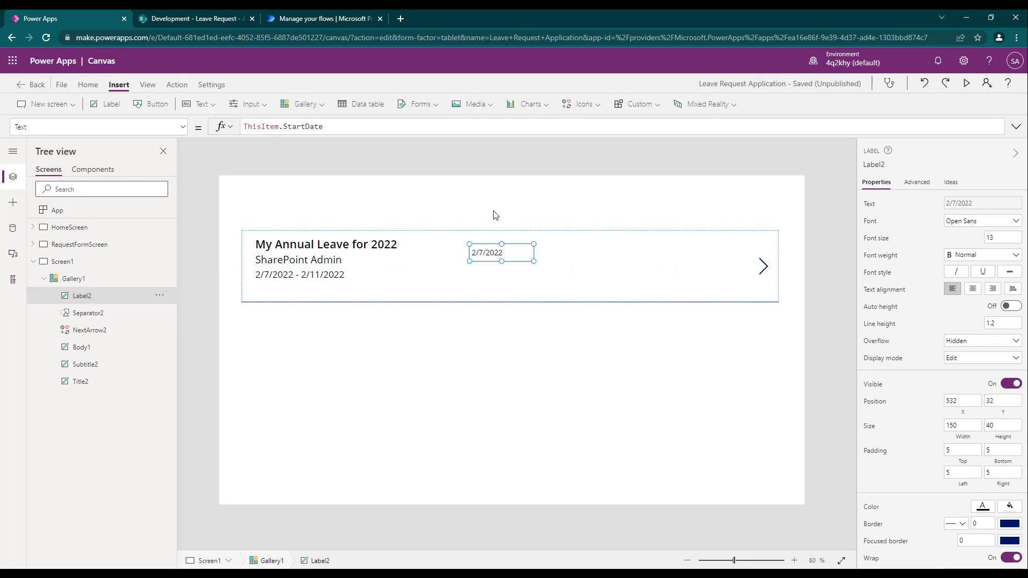
Set the new gallery label's text to ThisItem.LeaveType.Value.
double_click(296, 126)
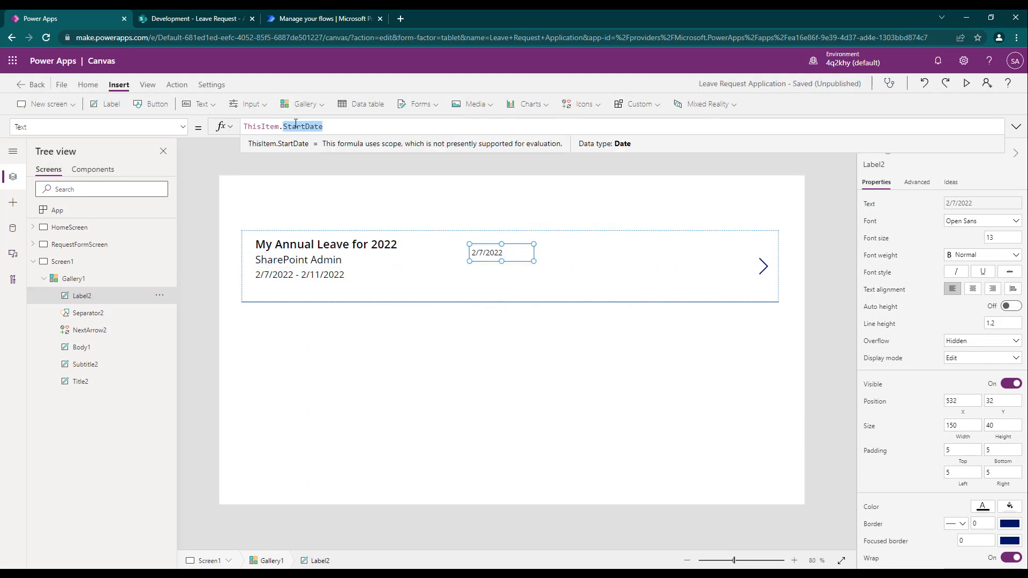
text(LEAV)
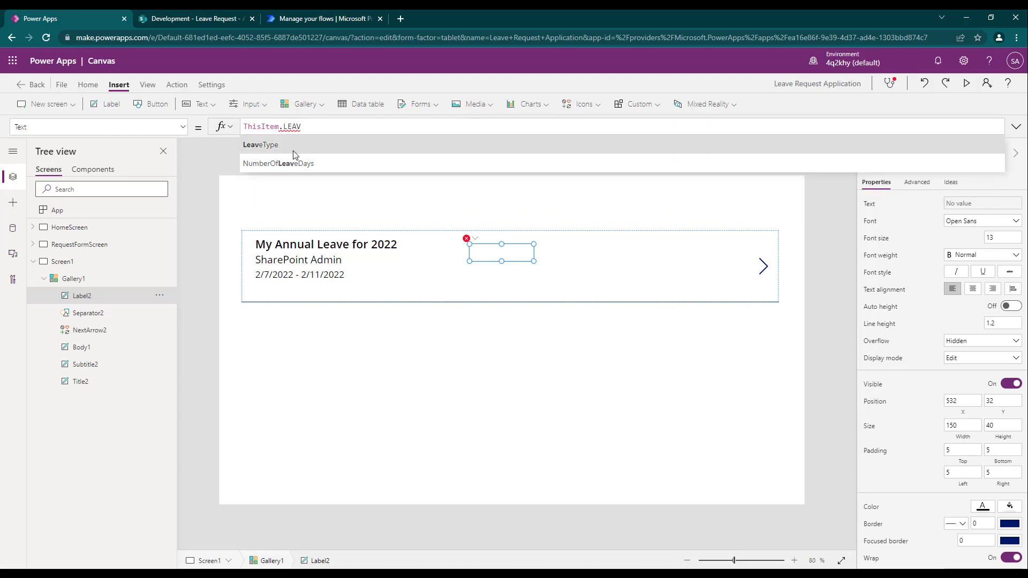
click(293, 148)
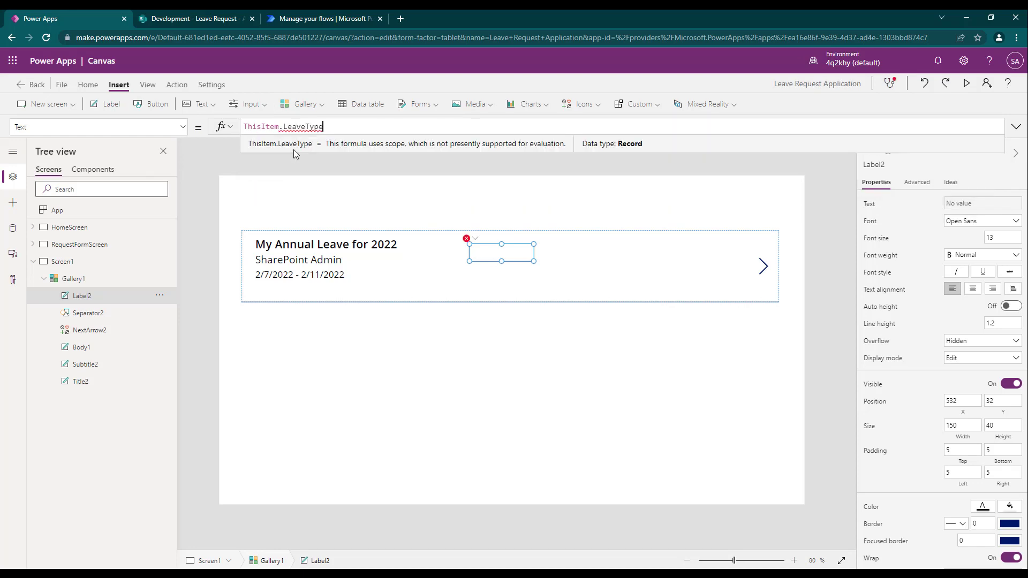
text(.V)
click(316, 142)
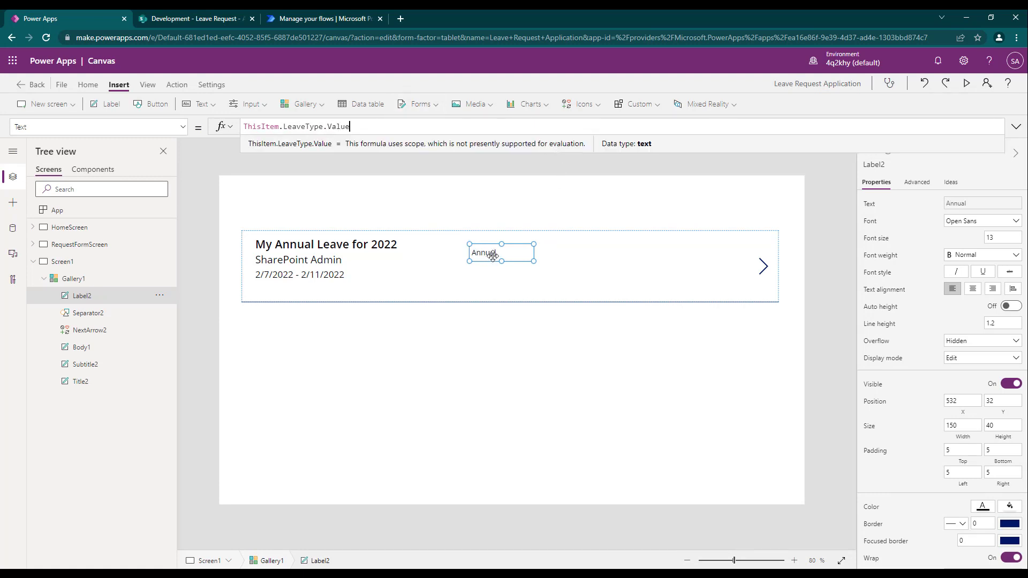
Reposition the leave type label to about X 532, Y 46 within the gallery row.
drag(496, 251, 509, 250)
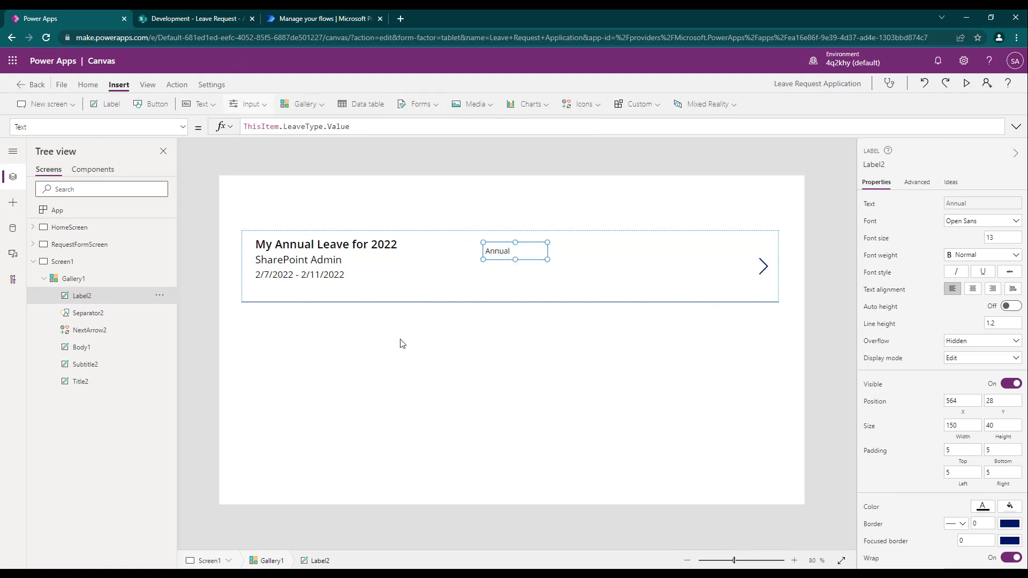
click(427, 360)
drag(509, 254, 496, 255)
Check the items in the SharePoint Leave Request list, and return to Power Apps to preview RequestFormScreen.
click(199, 19)
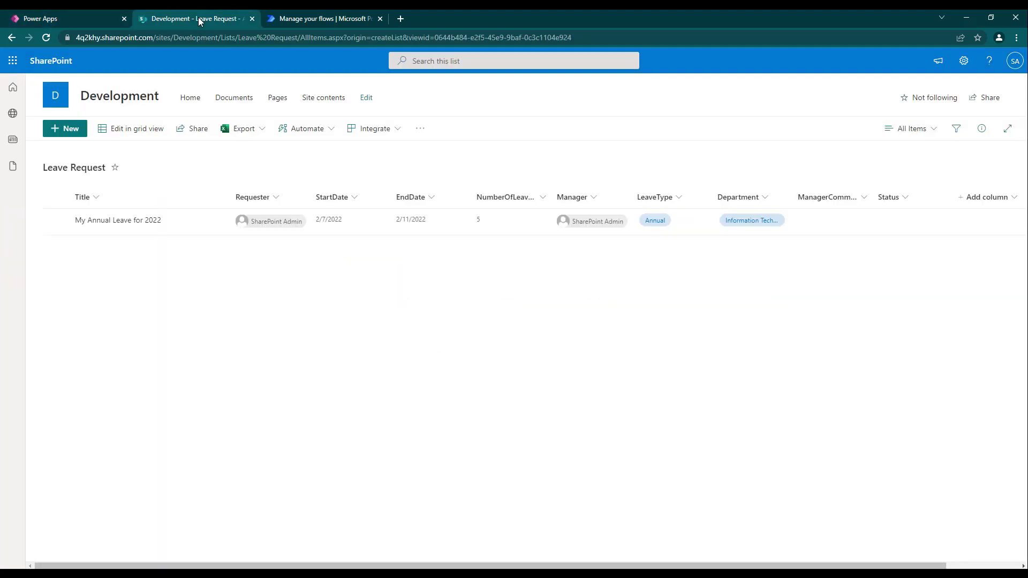
click(103, 17)
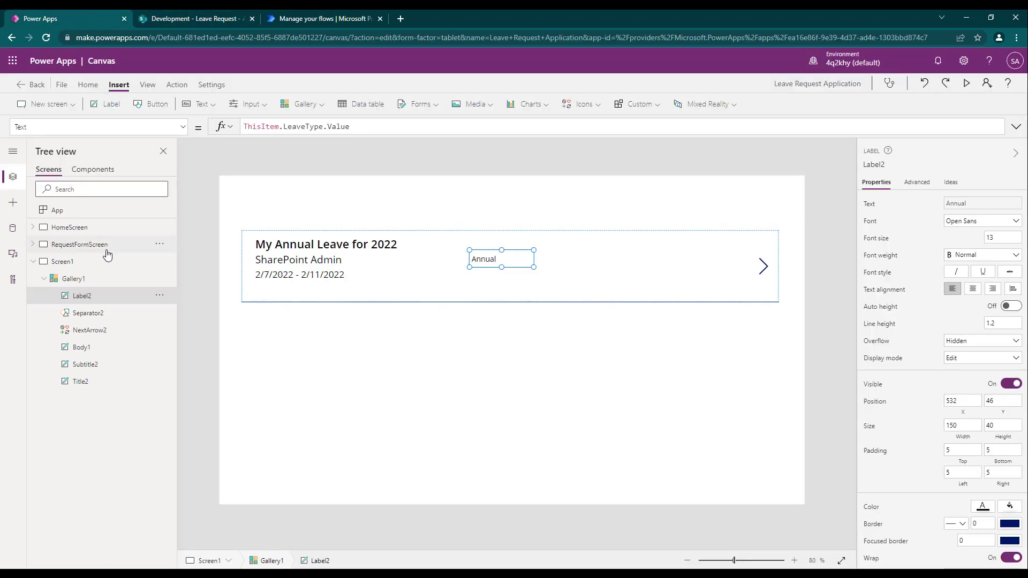
click(111, 245)
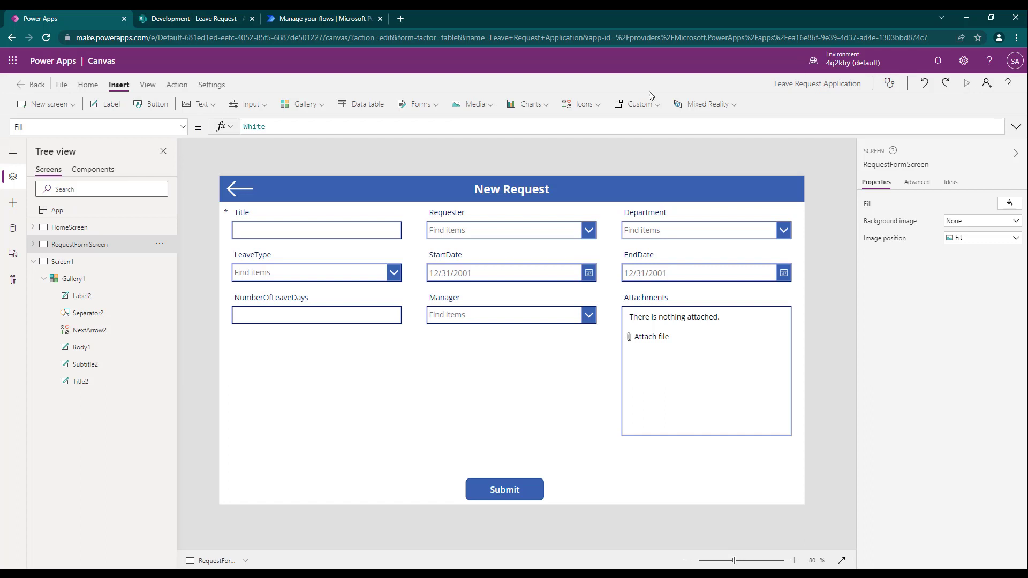
click(967, 83)
Enter "Sick Leave for February" as the new request's title.
click(262, 163)
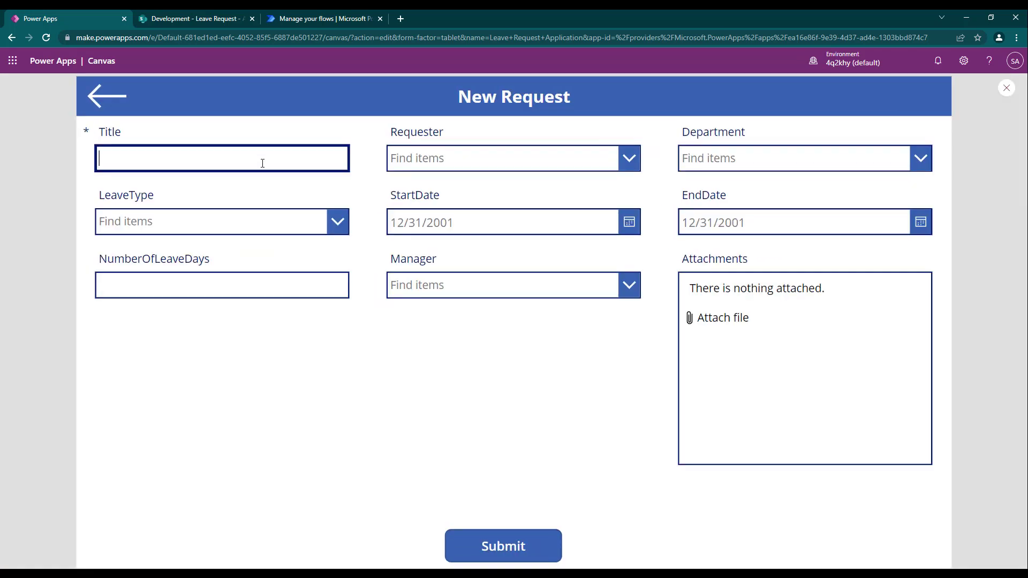
text(sICK)
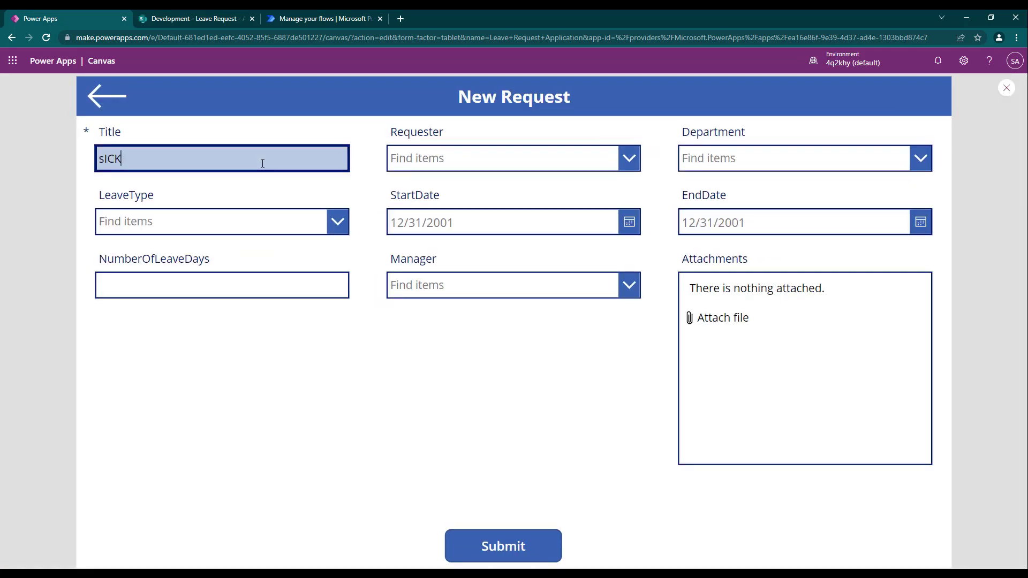
key(ctrl+a)
text(Sick Leave)
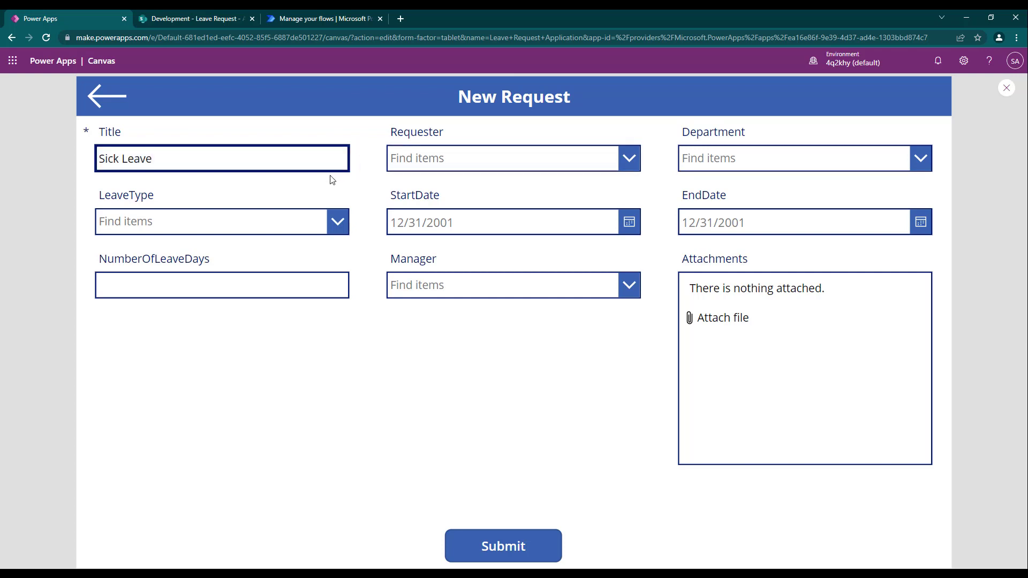
text( for February)
Search for the SharePoint Admin account and choose it as the requester.
click(441, 169)
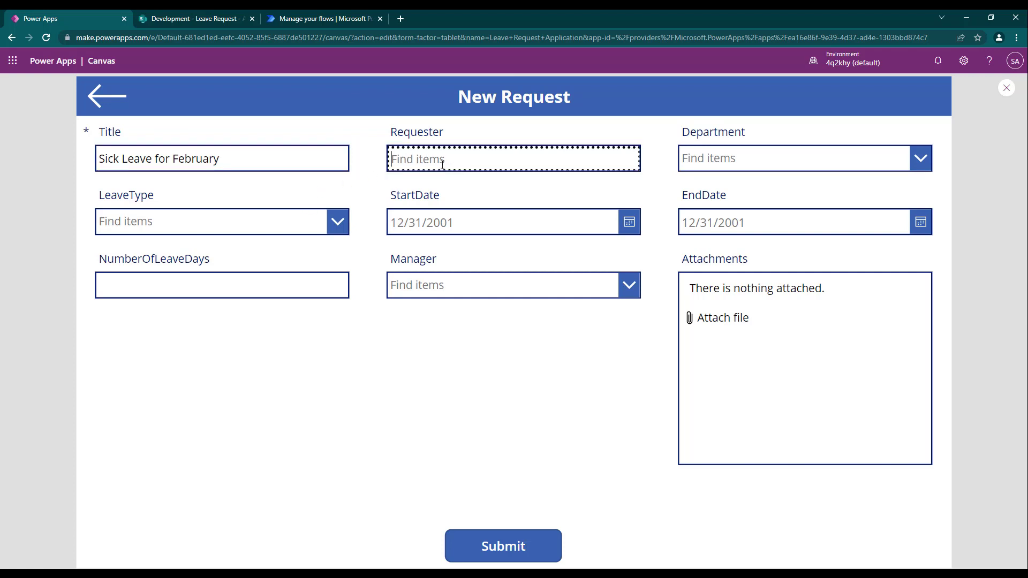
text(share)
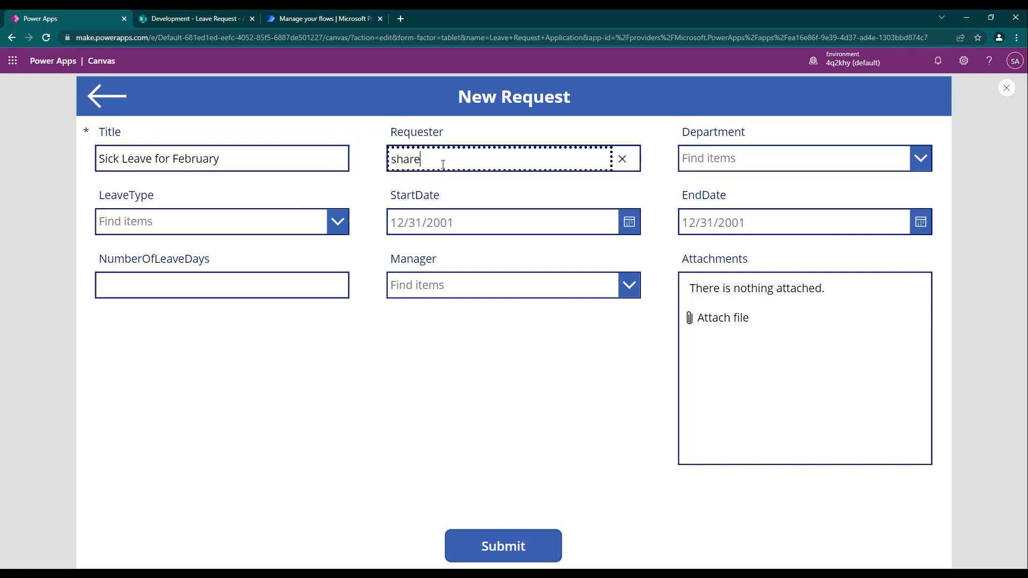
text(point)
click(471, 207)
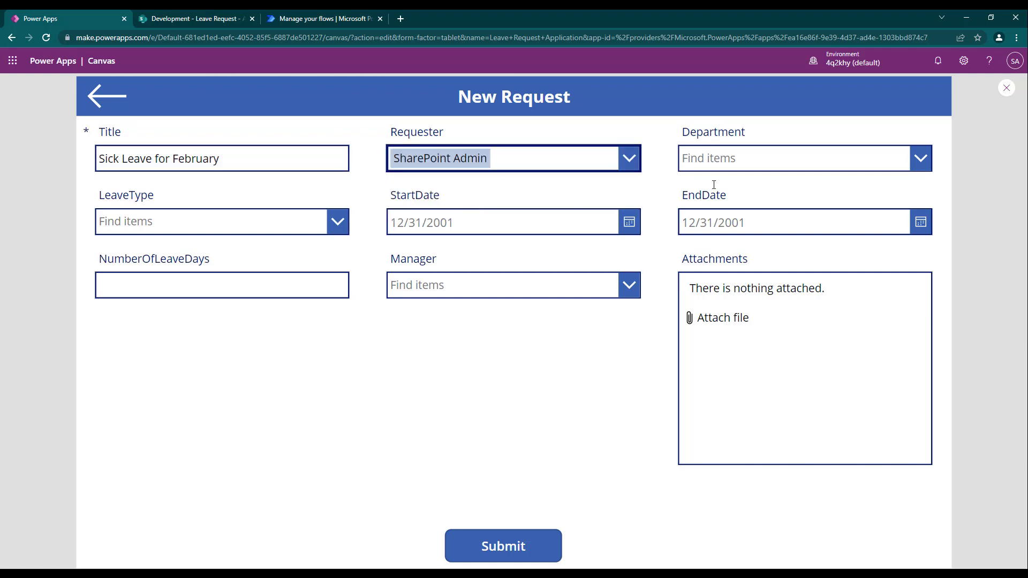
Set the request's department to Information Technology and its leave type to Sick.
click(724, 160)
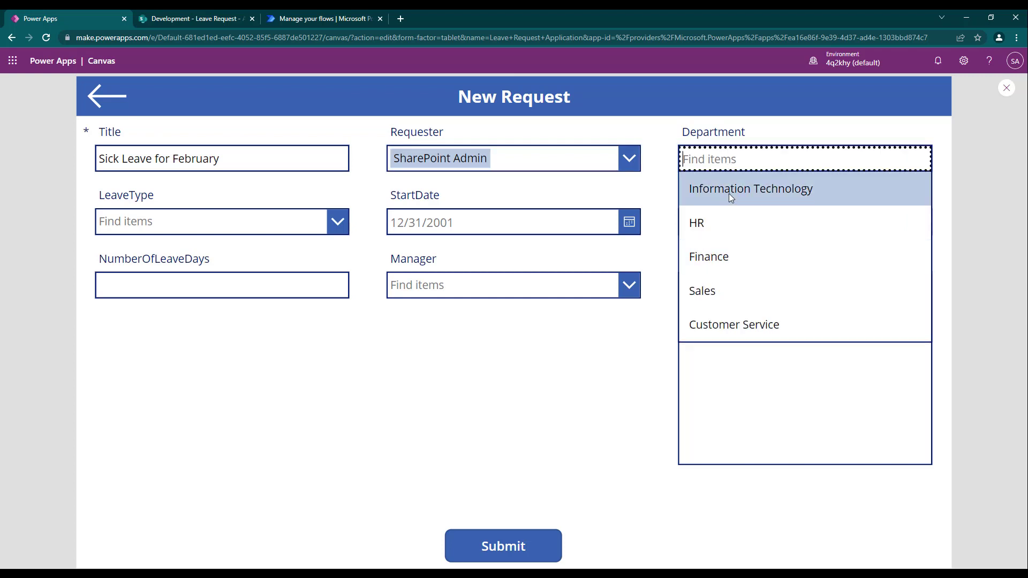
click(729, 182)
click(287, 223)
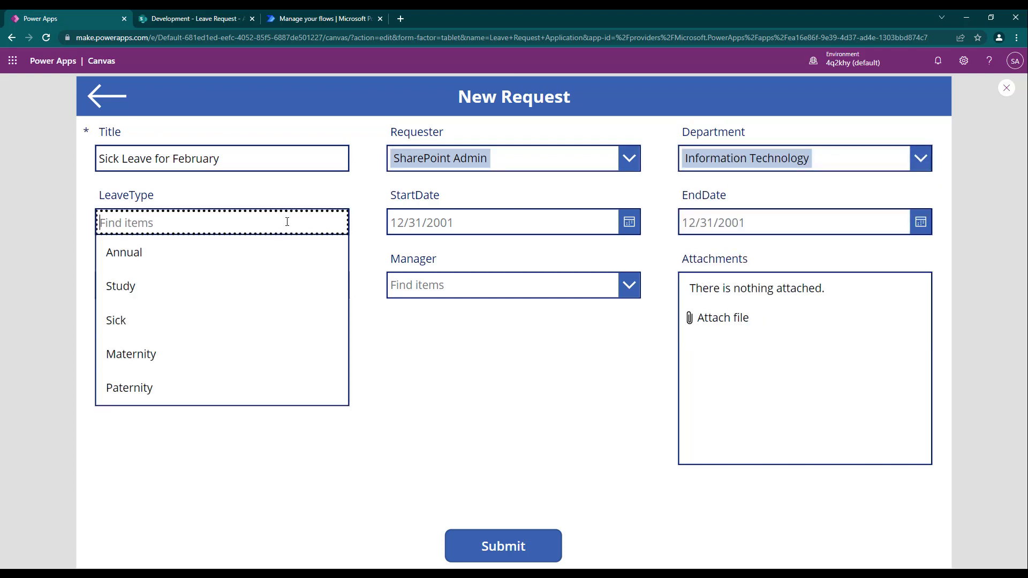
click(182, 312)
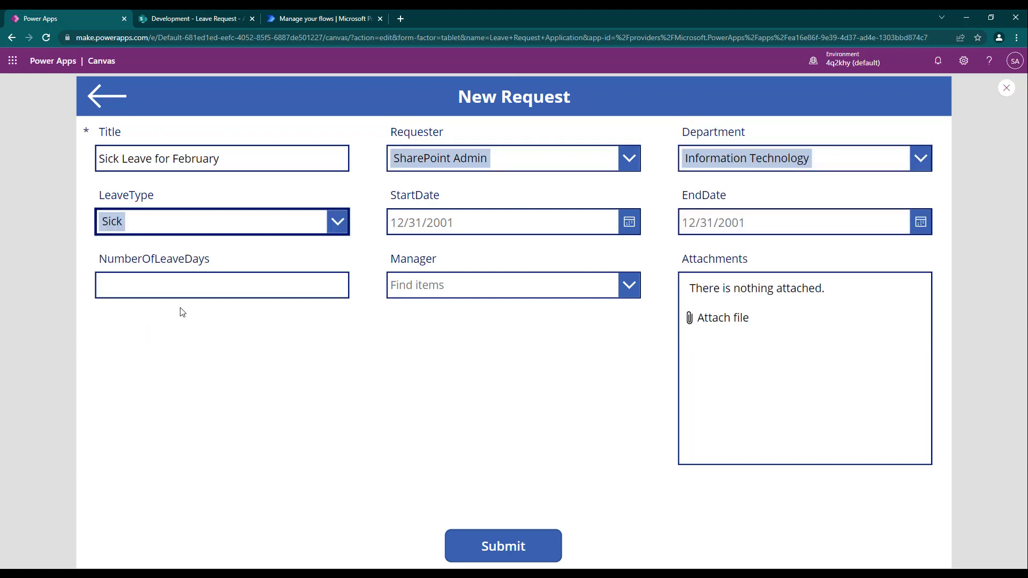
Set the request's start date to 2/28/2022 and its end date to 3/4/2022.
click(630, 222)
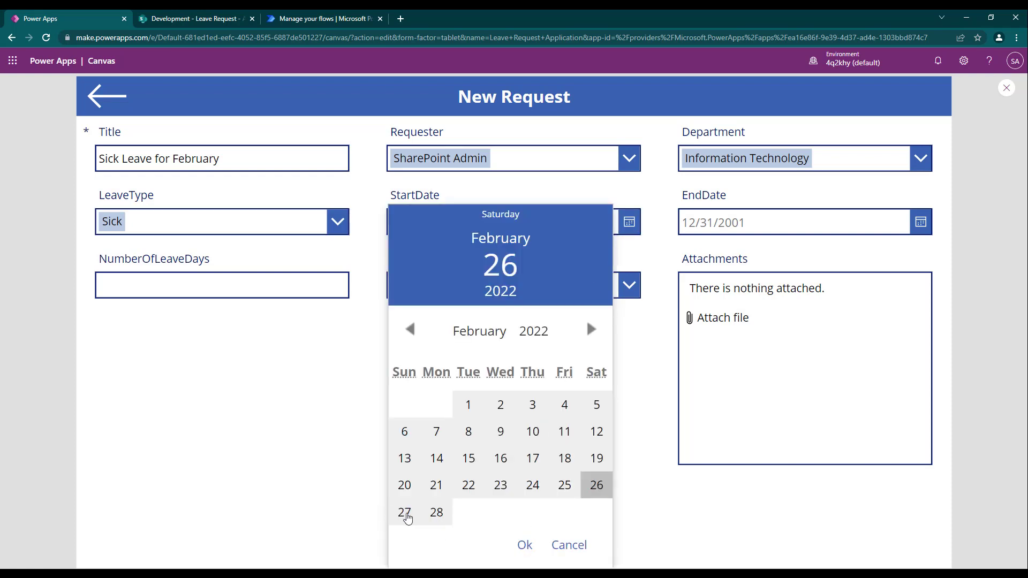
click(435, 513)
click(524, 547)
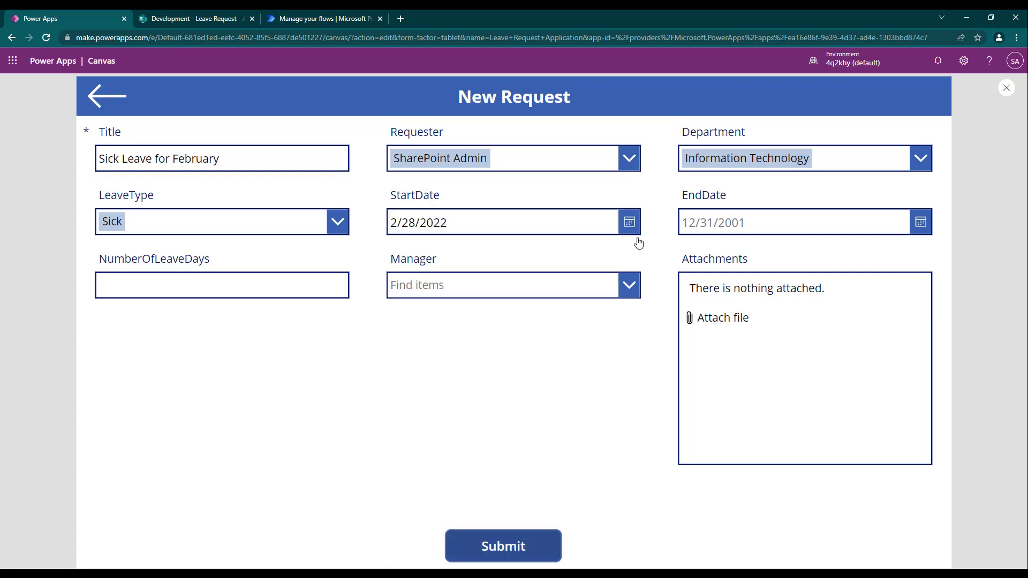
click(918, 224)
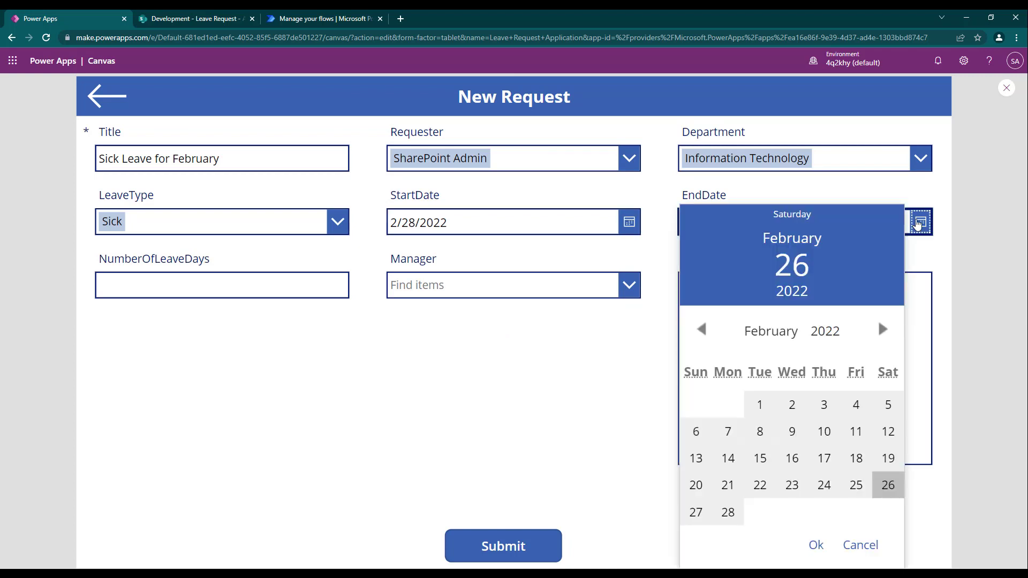
click(882, 329)
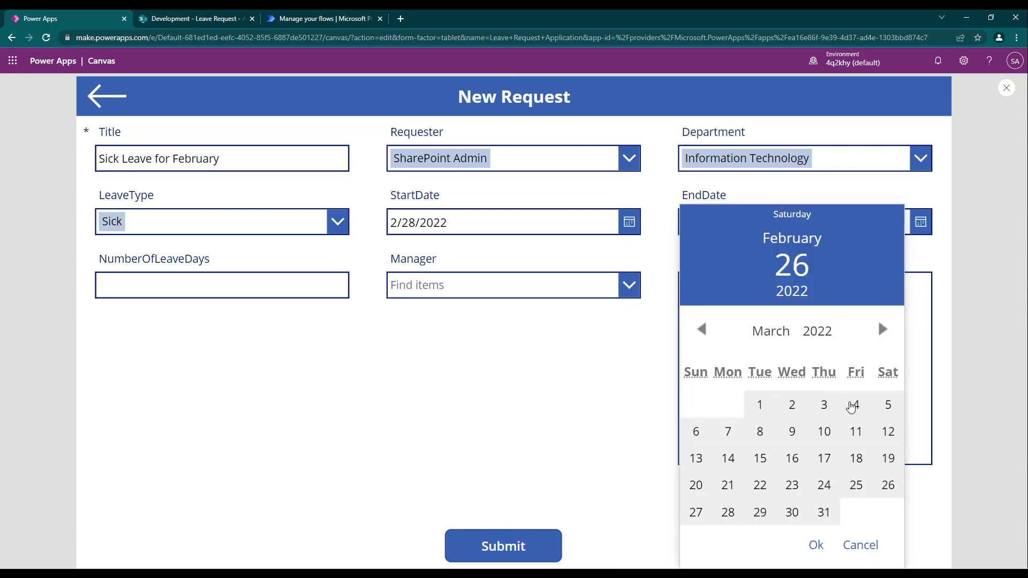
click(856, 405)
click(816, 545)
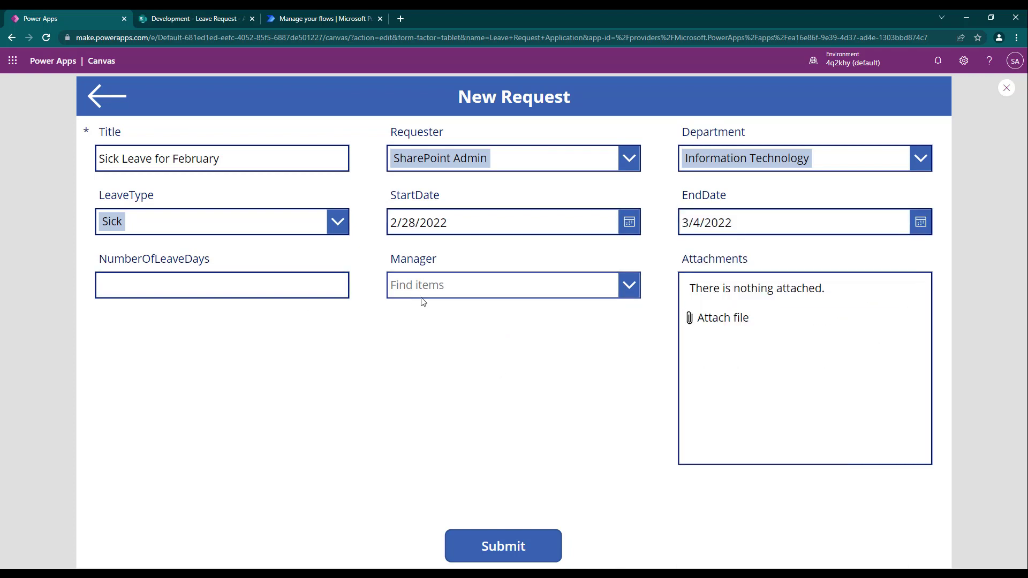
Set the number of leave days to 5 and choose the SharePoint Admin account as the manager.
click(191, 281)
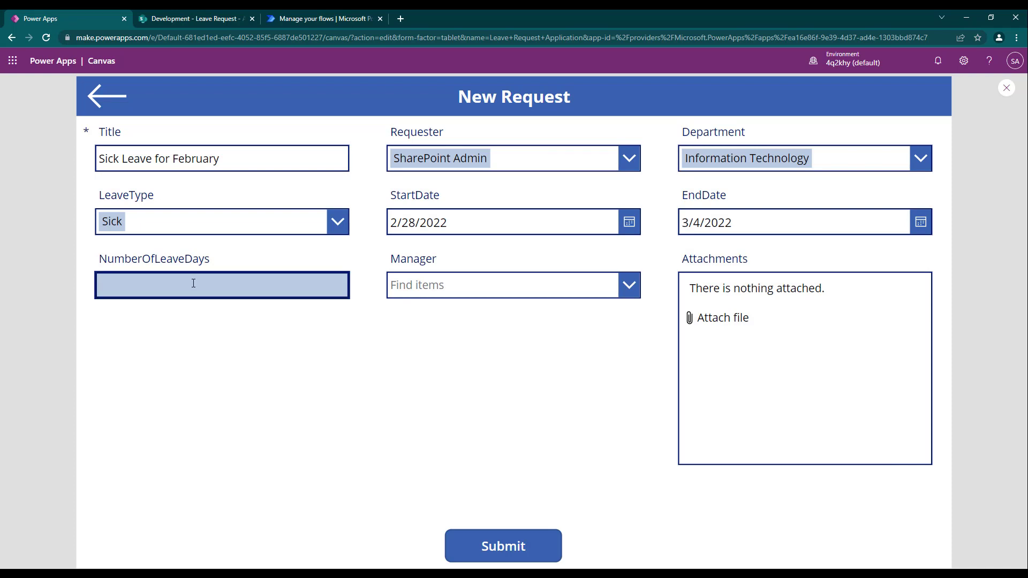
text(5)
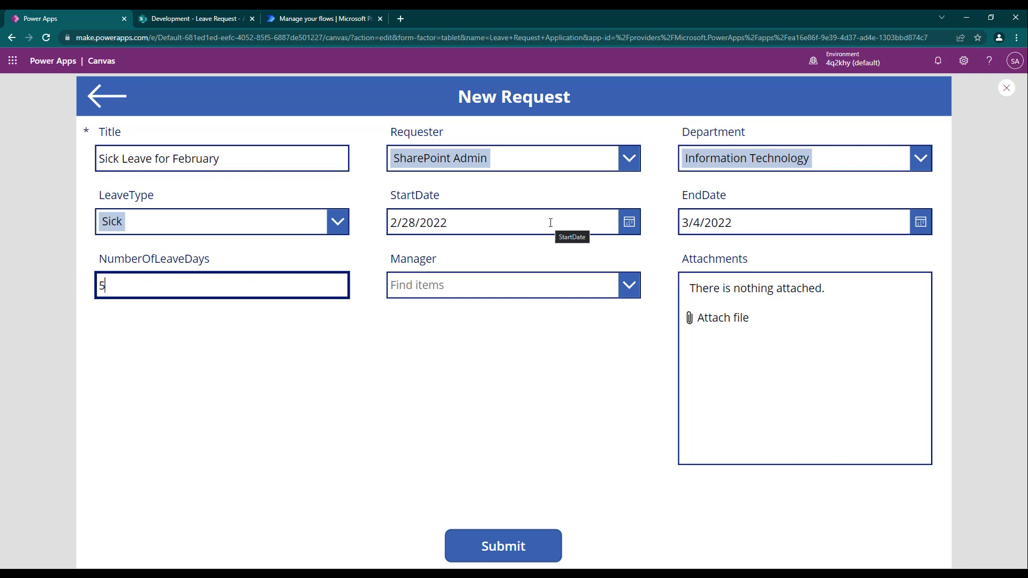
click(529, 296)
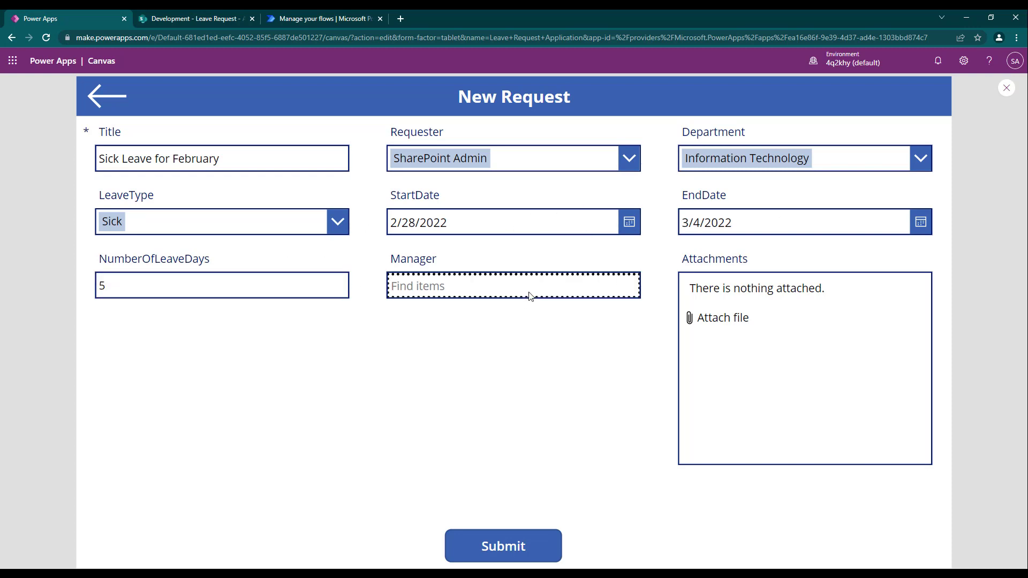
text(sha)
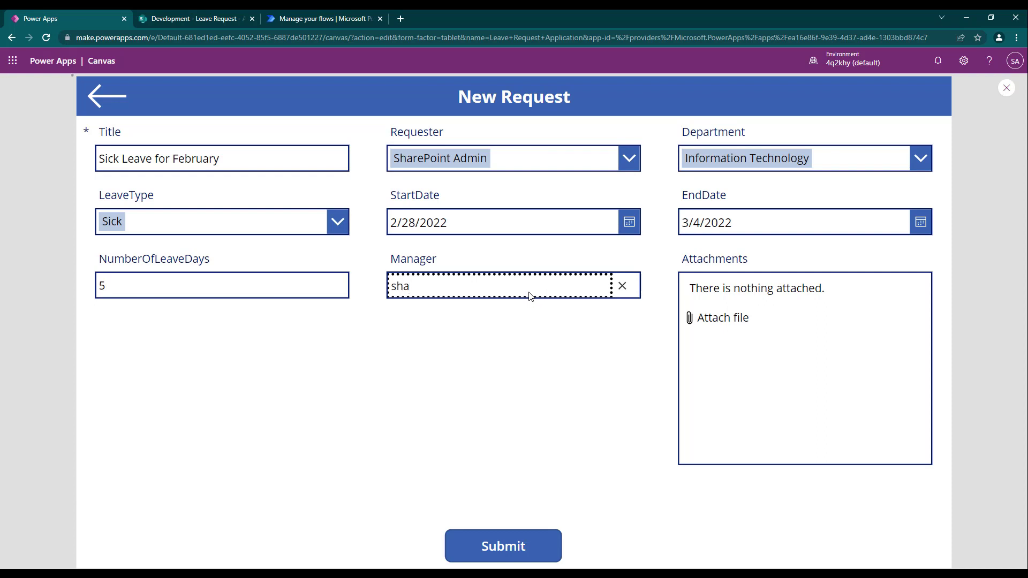
key(BackSpace)
key(BackSpace)
key(BackSpace)
text(baba)
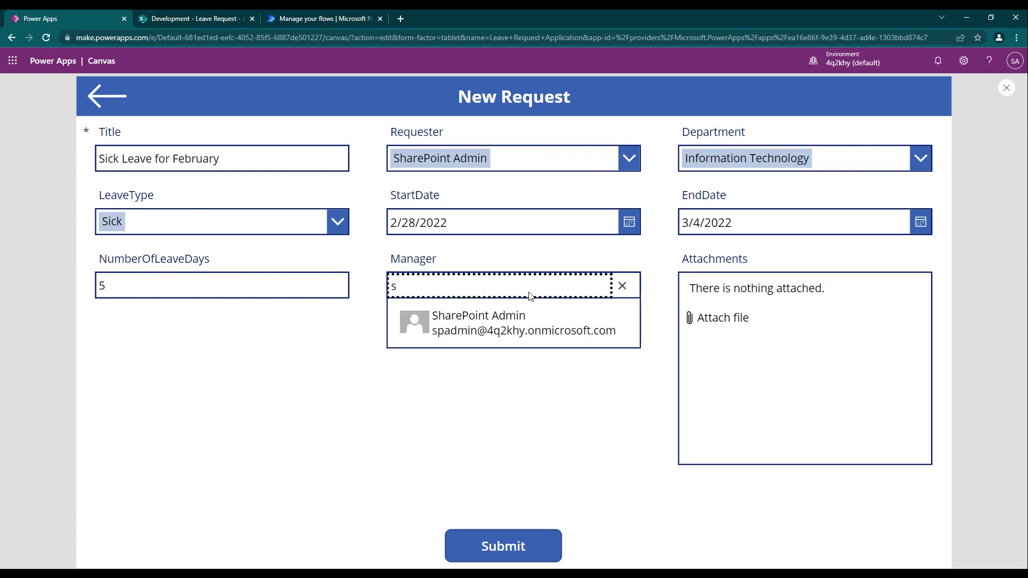
text(tun)
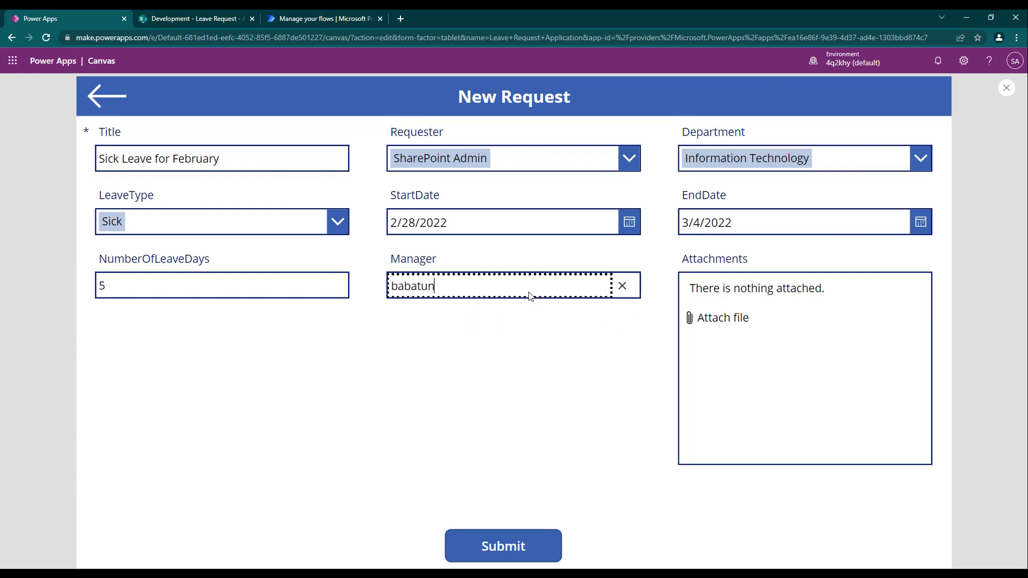
key(ctrl+a)
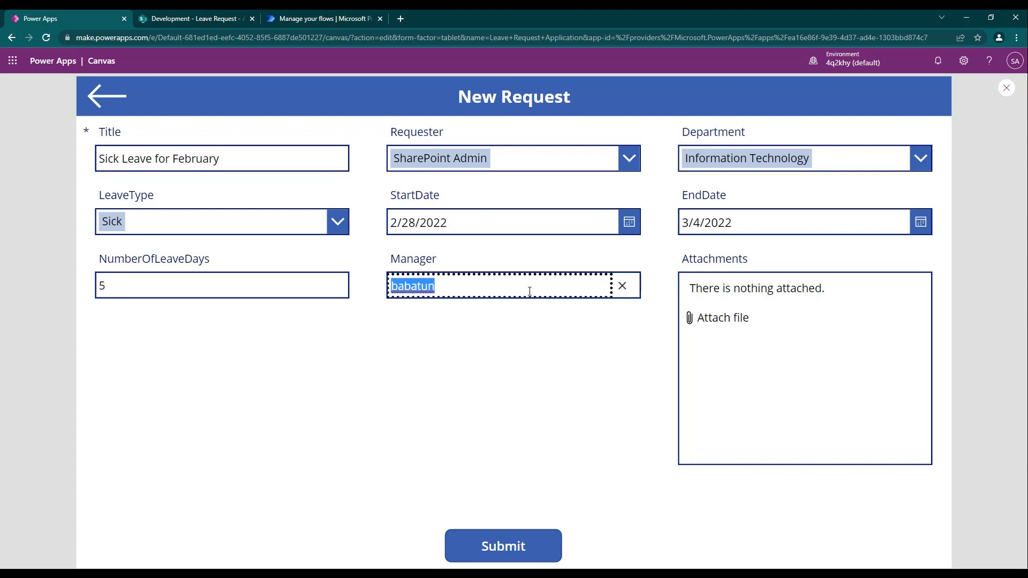
text(Sharepo)
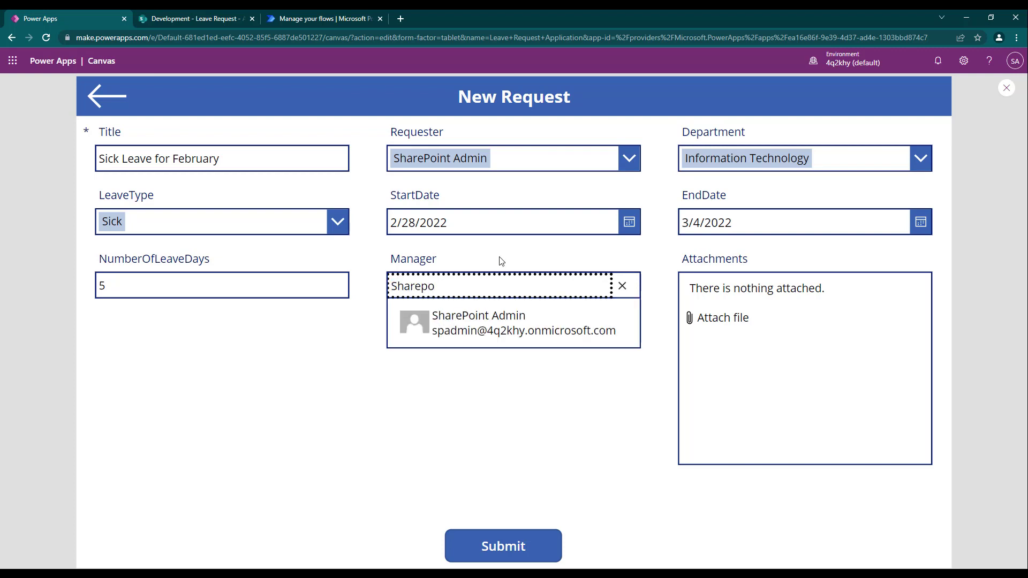
click(538, 322)
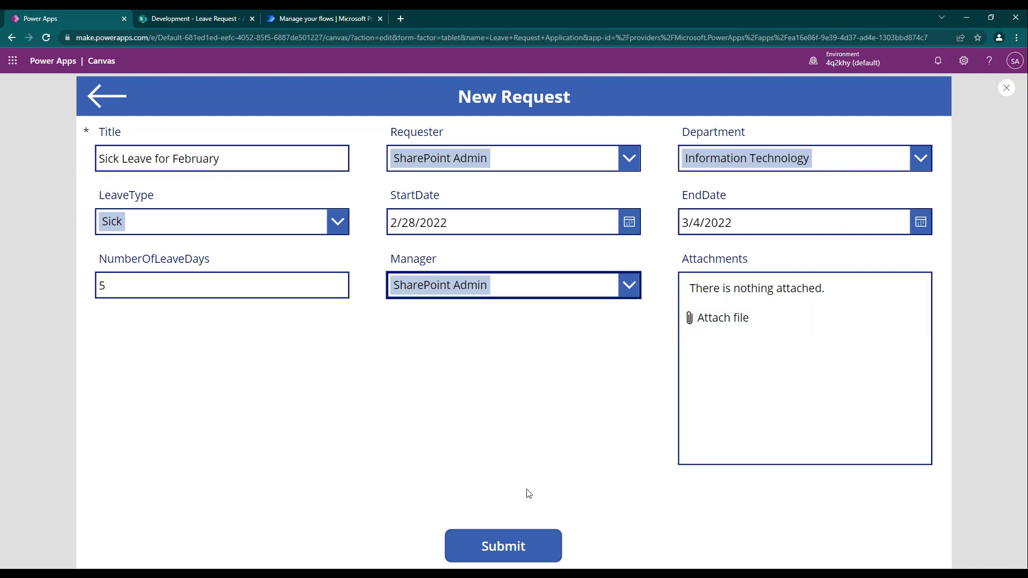
Submit the completed sick leave request and exit the app preview.
click(502, 551)
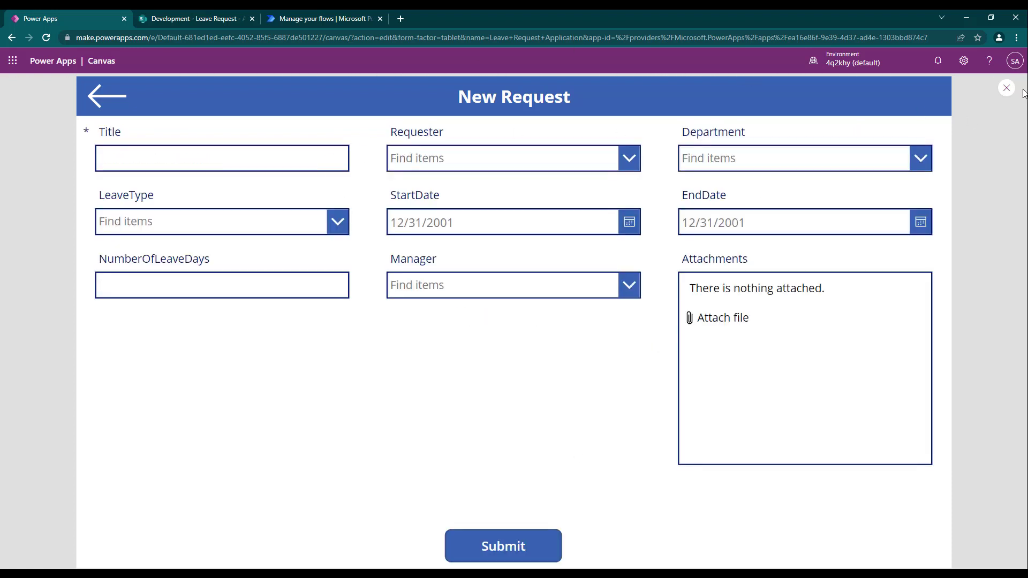
click(1007, 89)
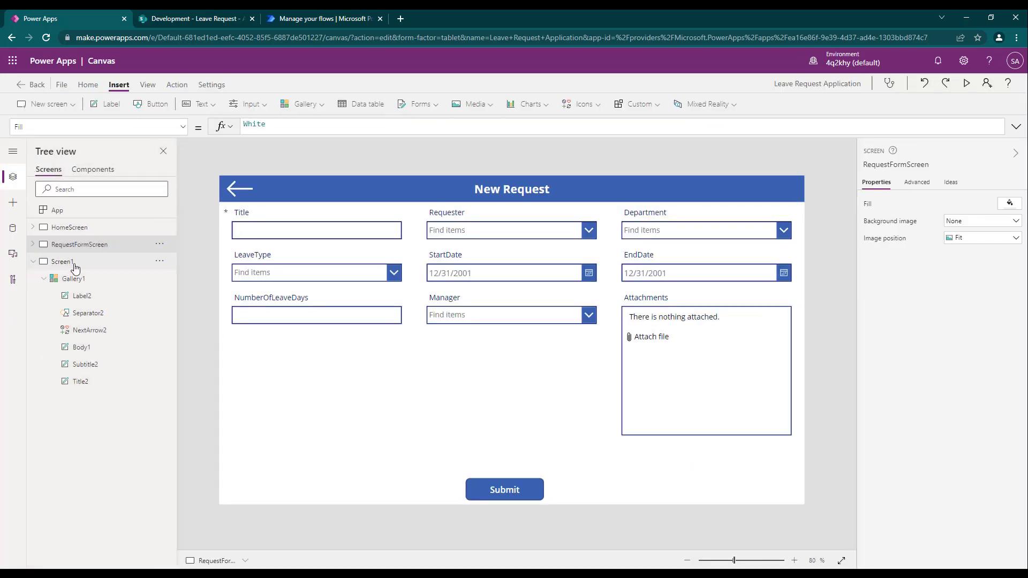
Preview the app from Screen1 to check the requests listed in the history gallery.
click(75, 265)
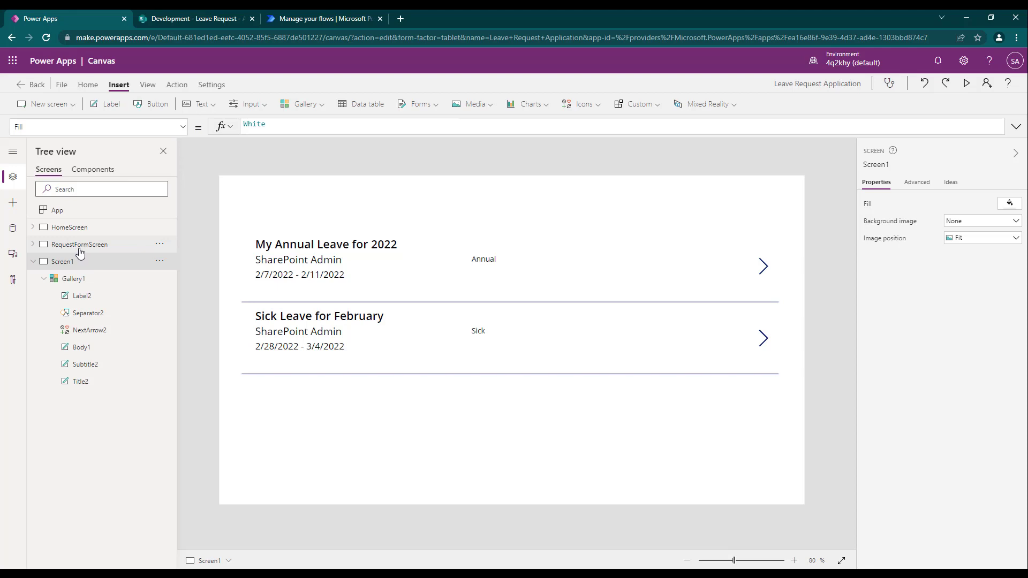
click(586, 406)
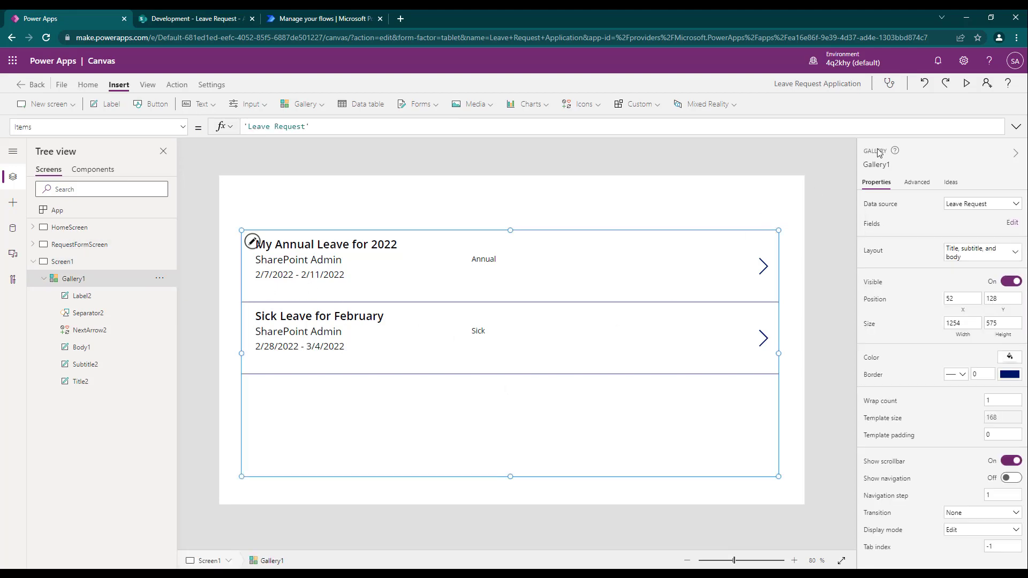
click(968, 84)
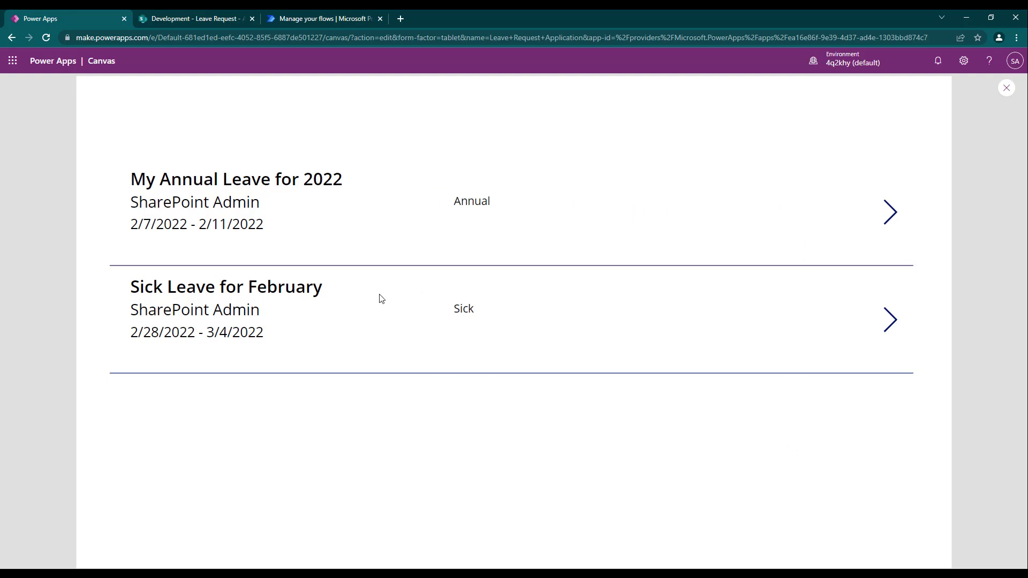
Switch to the SharePoint Leave Request list, refresh it and select the "Sick Leave for February" item.
click(194, 20)
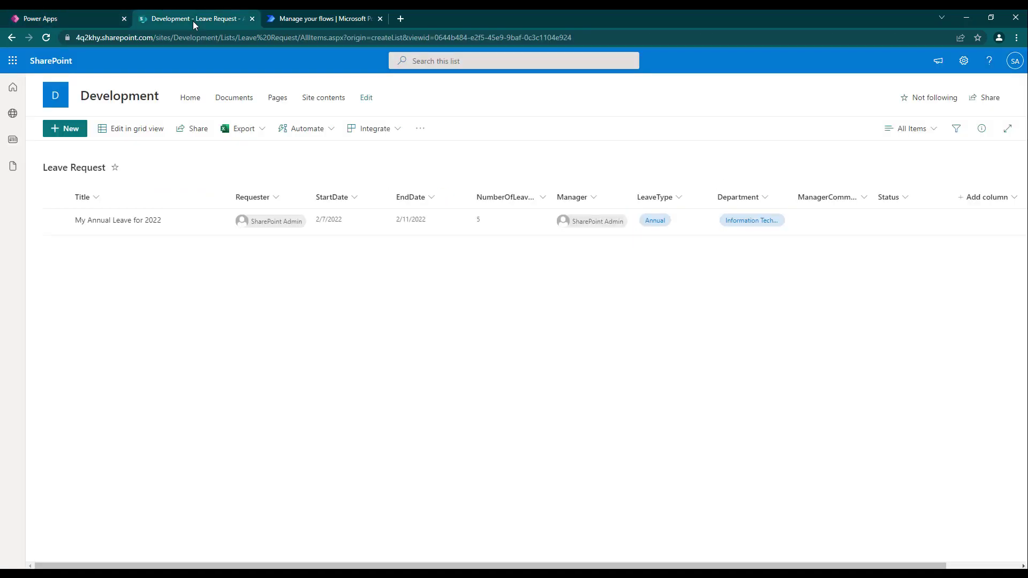
click(45, 38)
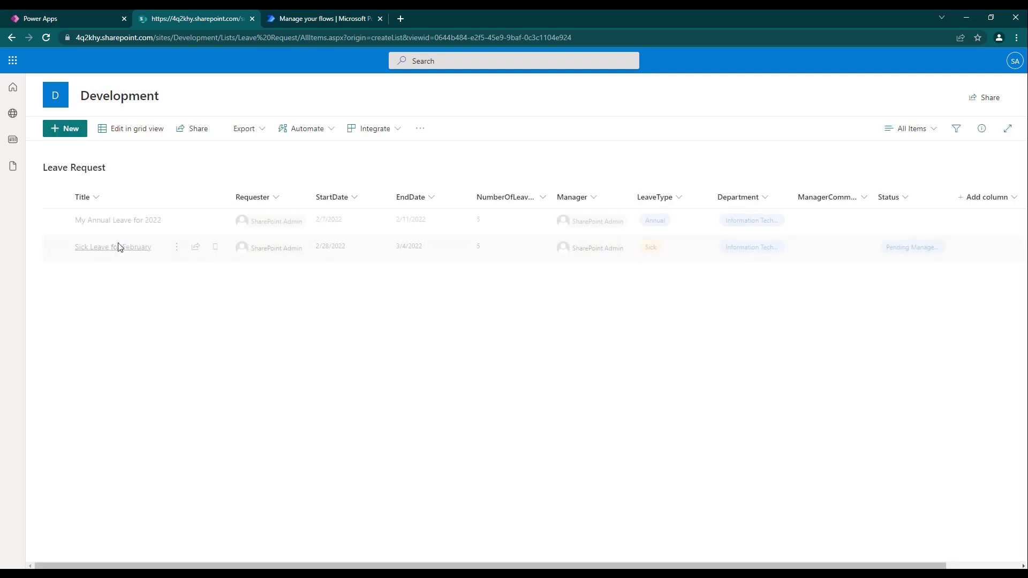
click(62, 249)
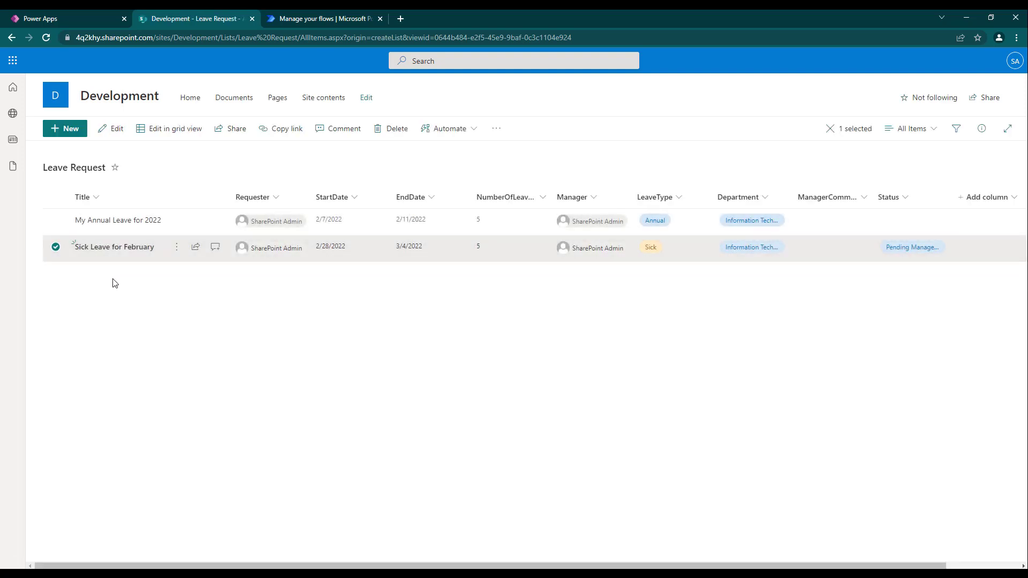
Compare the Power Apps gallery entries with the SharePoint list items, exit the preview and select the gallery.
click(56, 22)
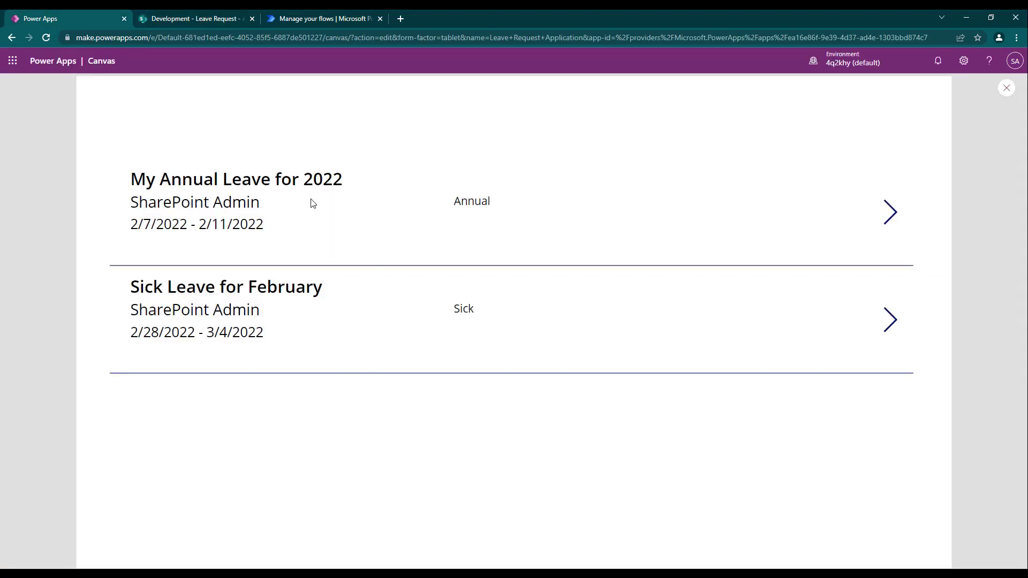
click(197, 25)
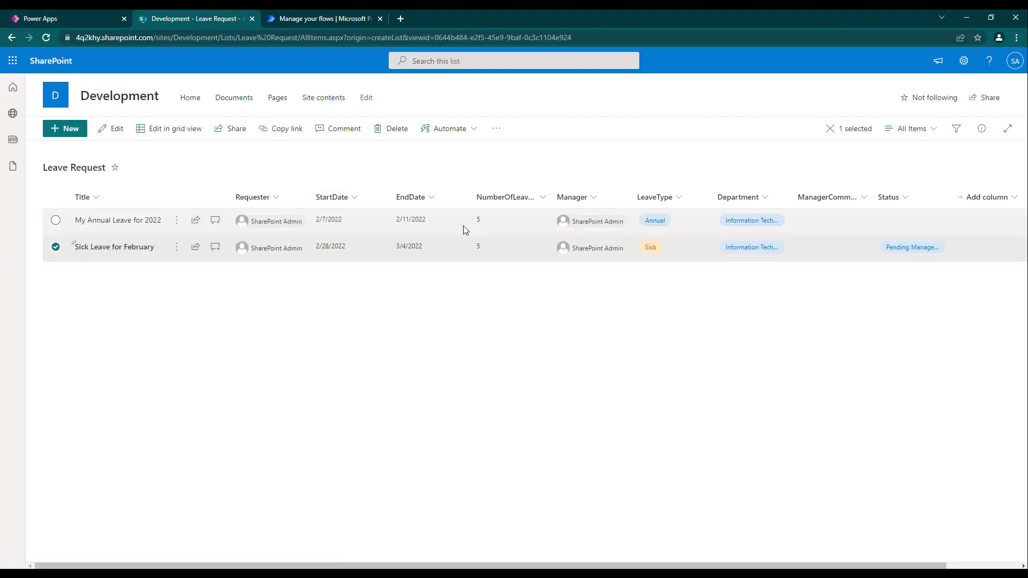
click(63, 18)
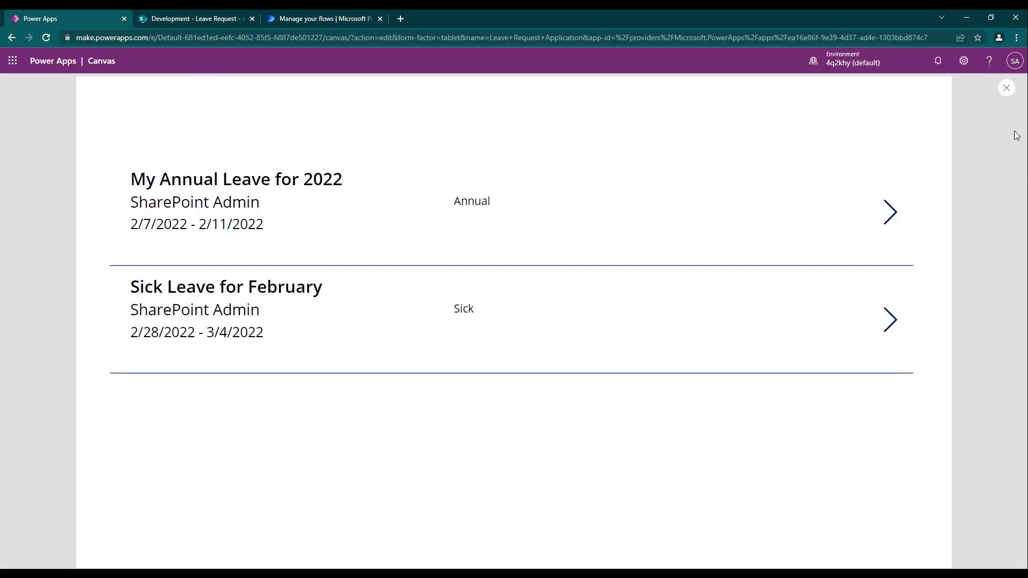
click(1007, 89)
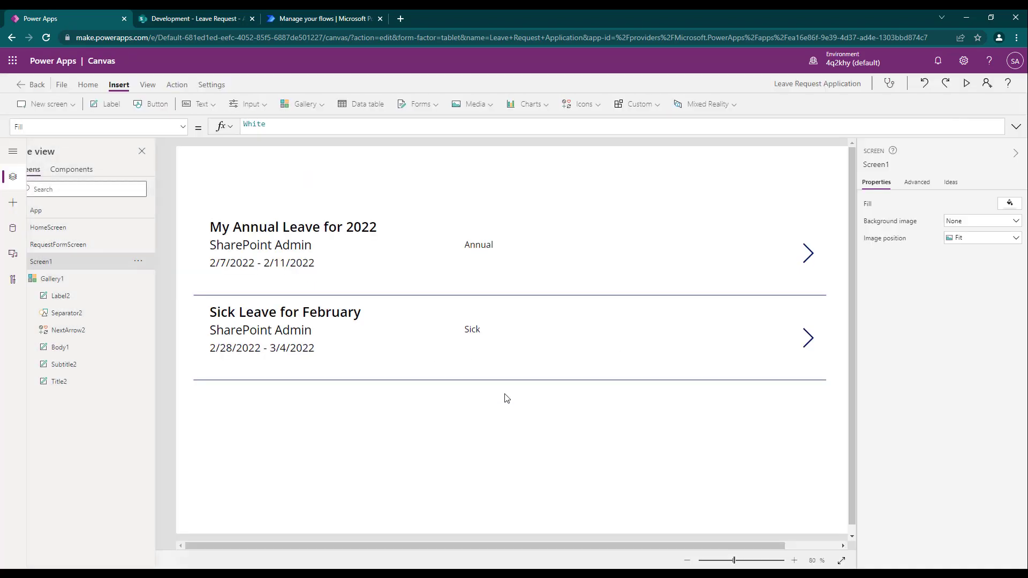
click(506, 399)
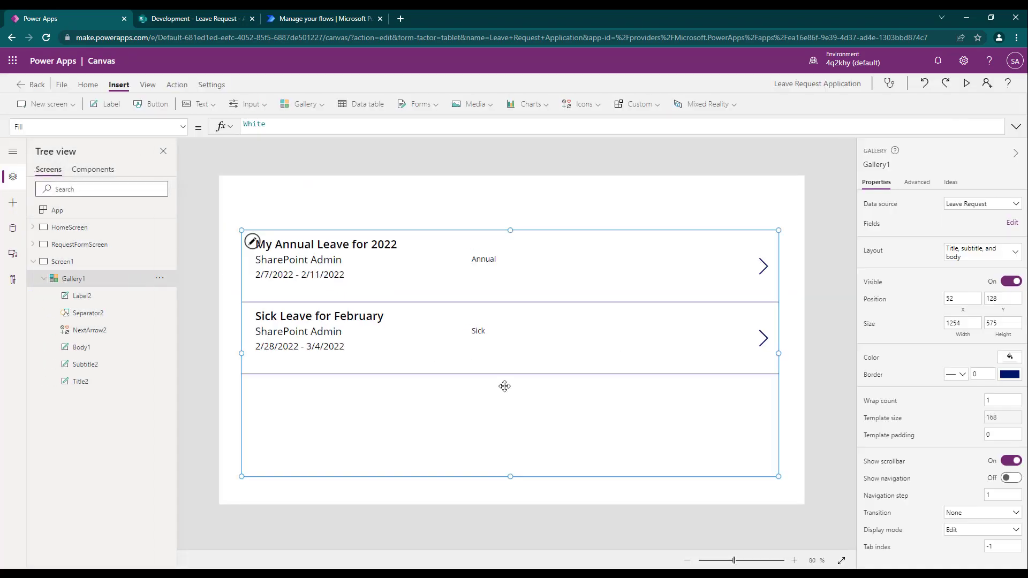
Inspect the form on RequestFormScreen and select the combo box inside its Requester card.
click(90, 245)
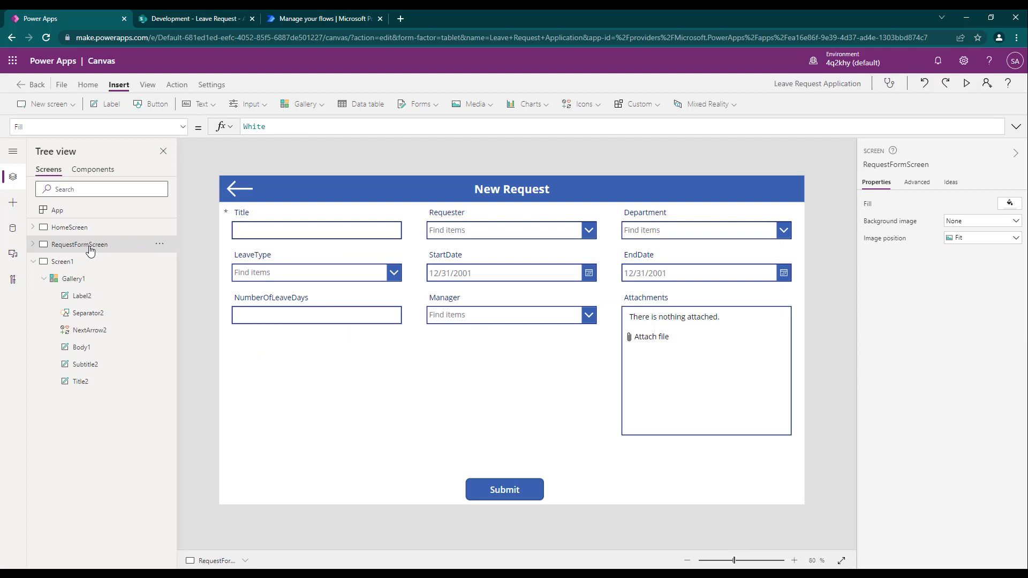
click(608, 393)
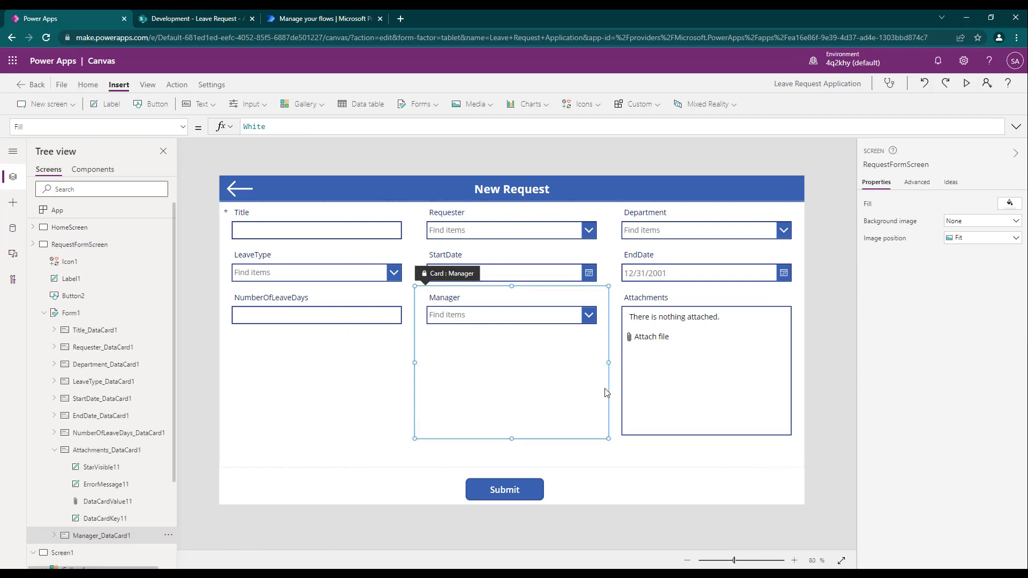
click(660, 460)
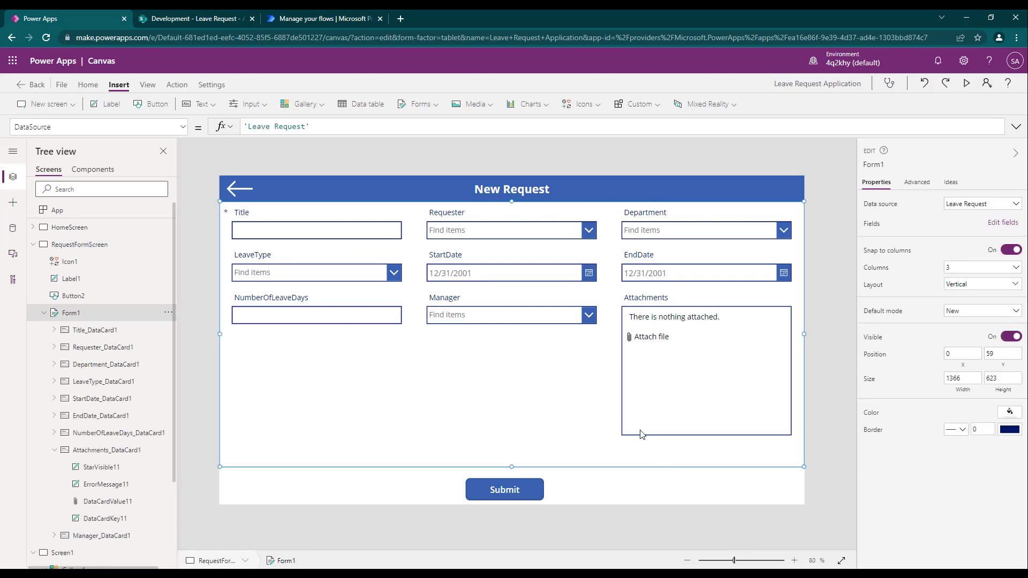
click(491, 231)
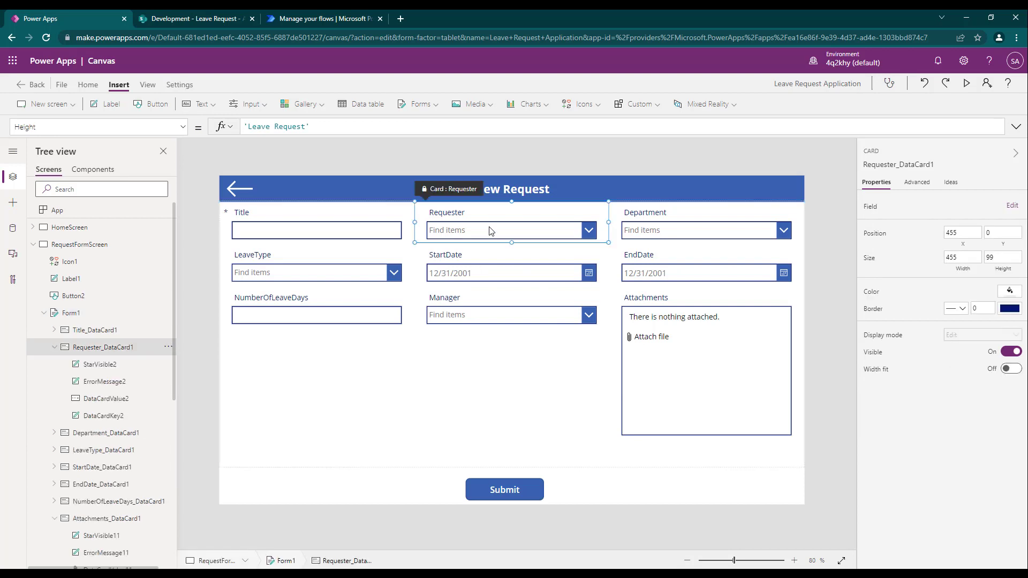
click(492, 232)
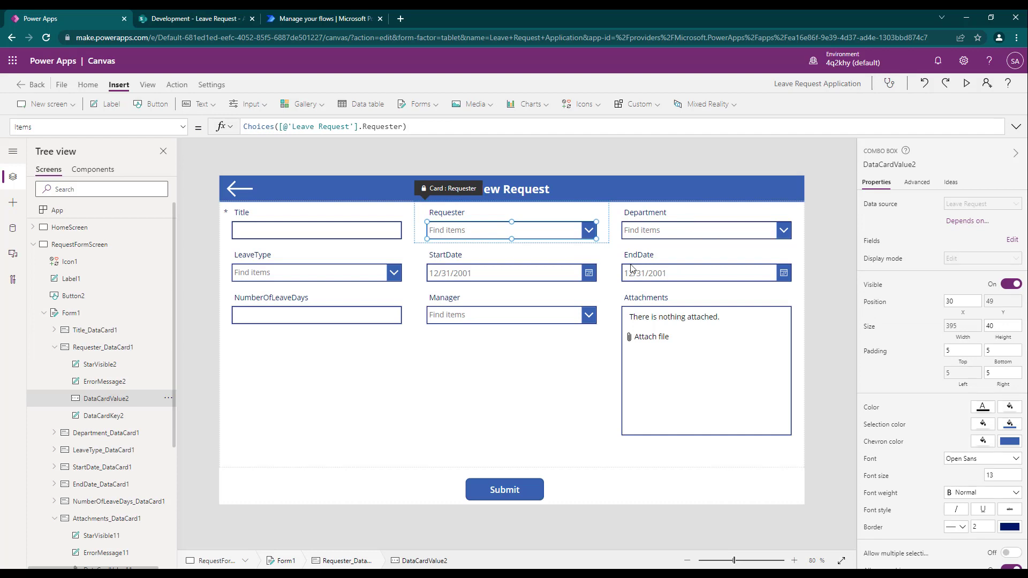
Add the Office 365 Users connector as a data source, using the existing connection.
click(14, 239)
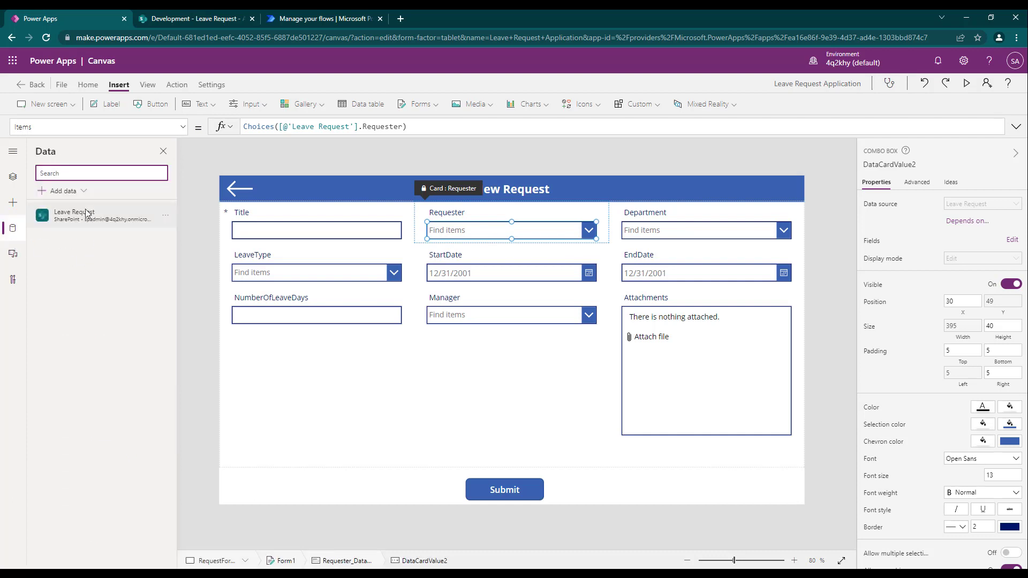
click(70, 192)
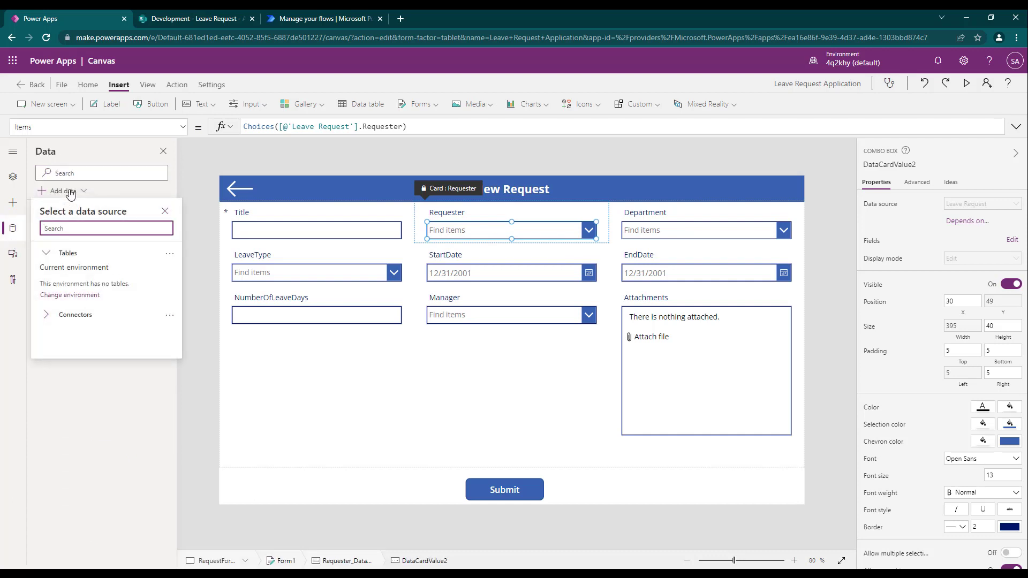
click(46, 315)
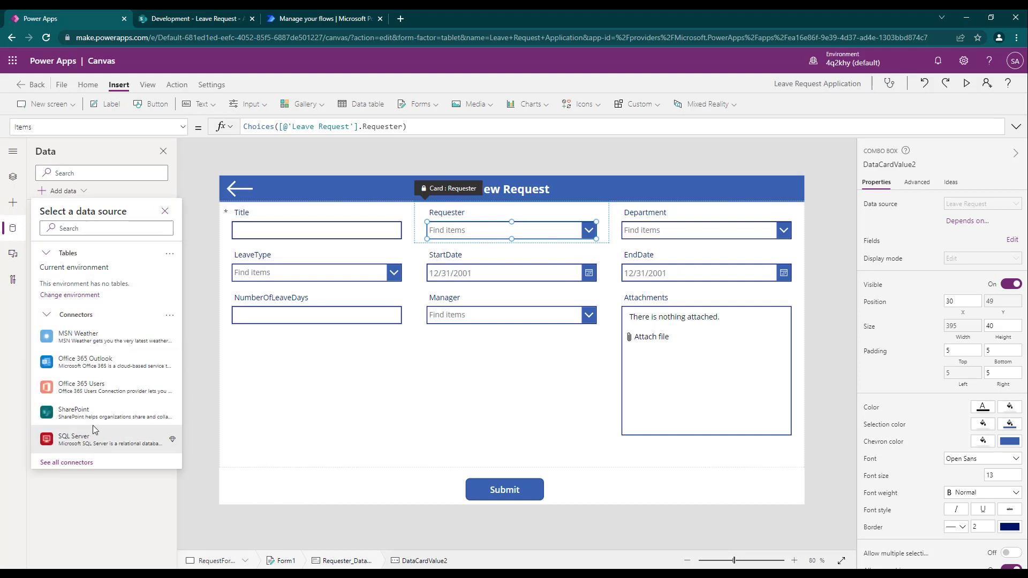
click(87, 384)
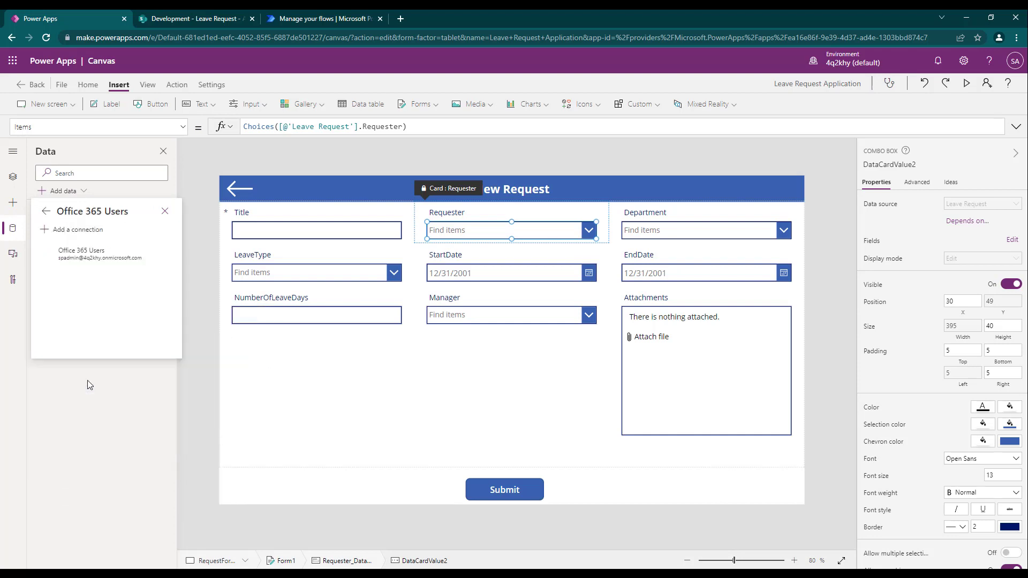
click(92, 260)
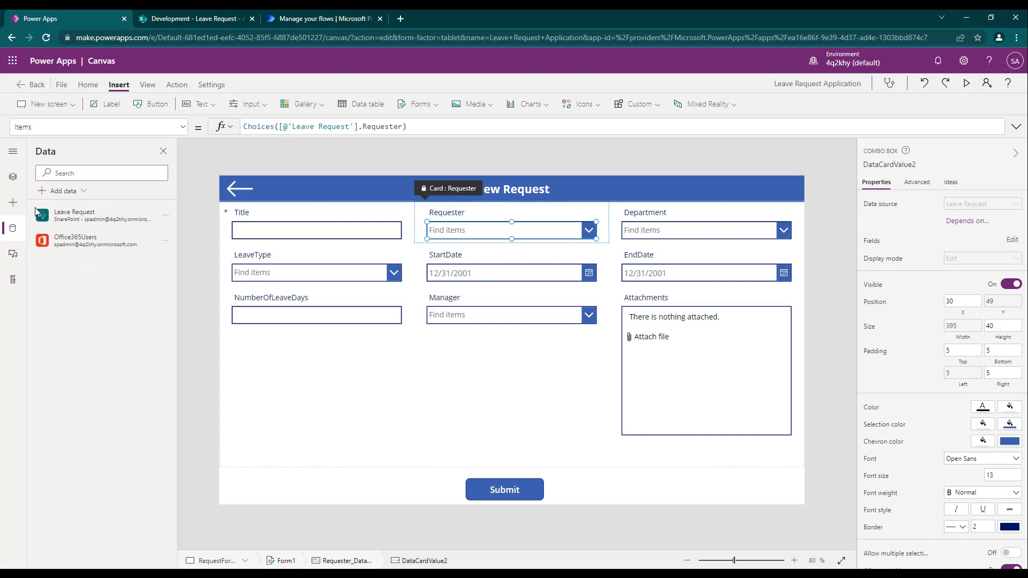
Set the App object's OnStart formula to Set(MyProfile, Office365Users.MyProfile()).
click(13, 177)
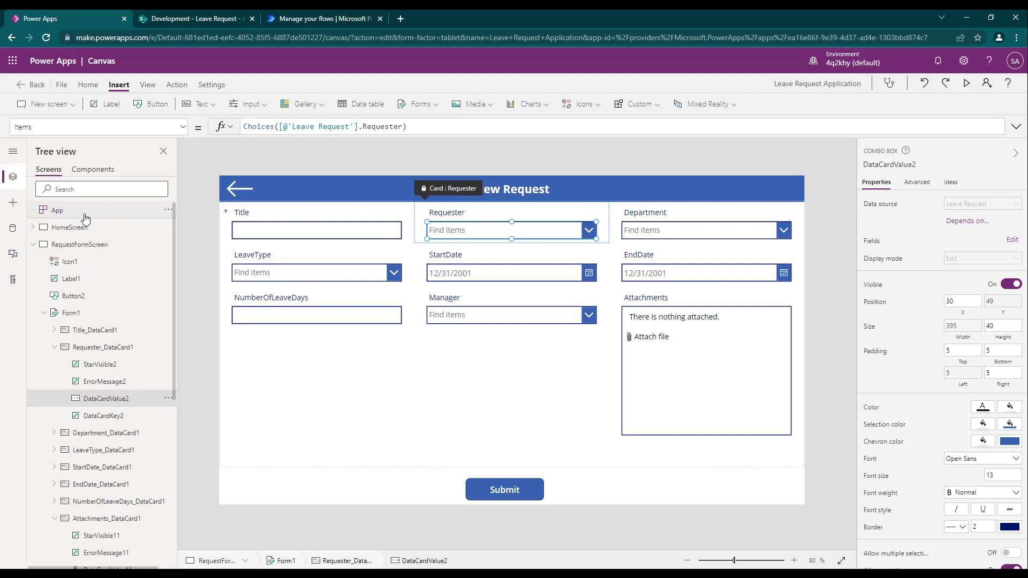
click(72, 227)
click(75, 213)
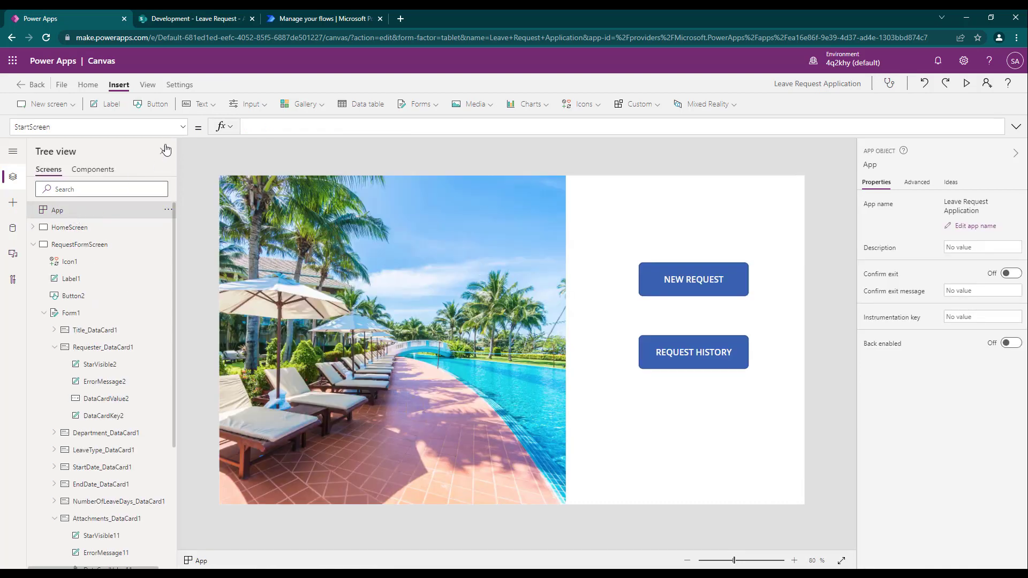
click(184, 126)
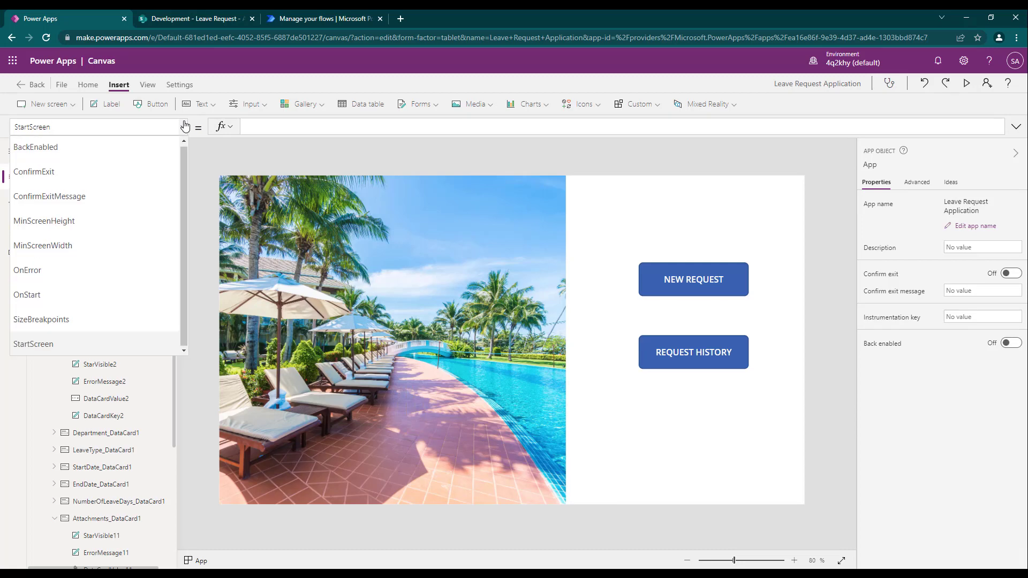
click(37, 289)
click(270, 126)
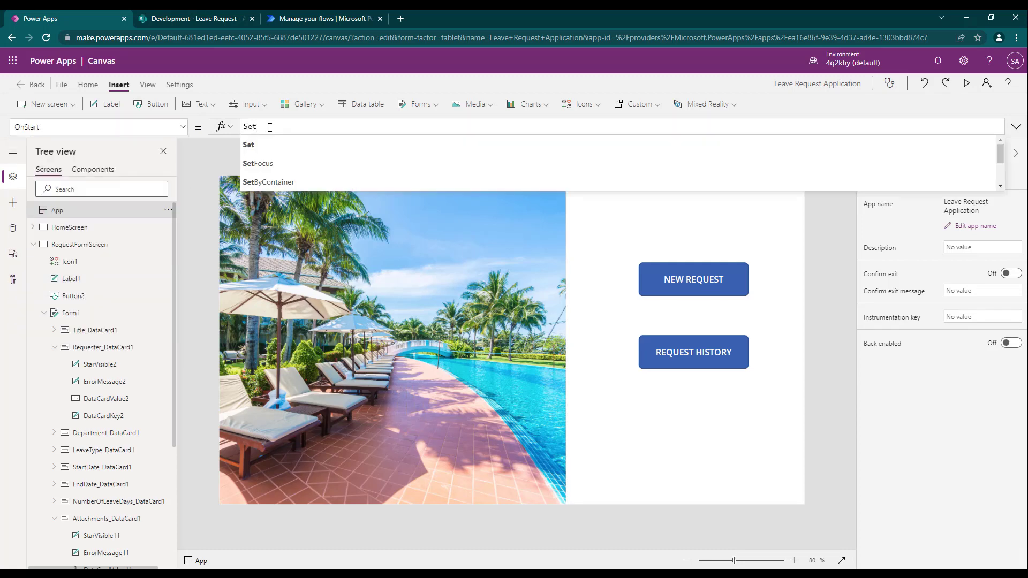
text(MyP)
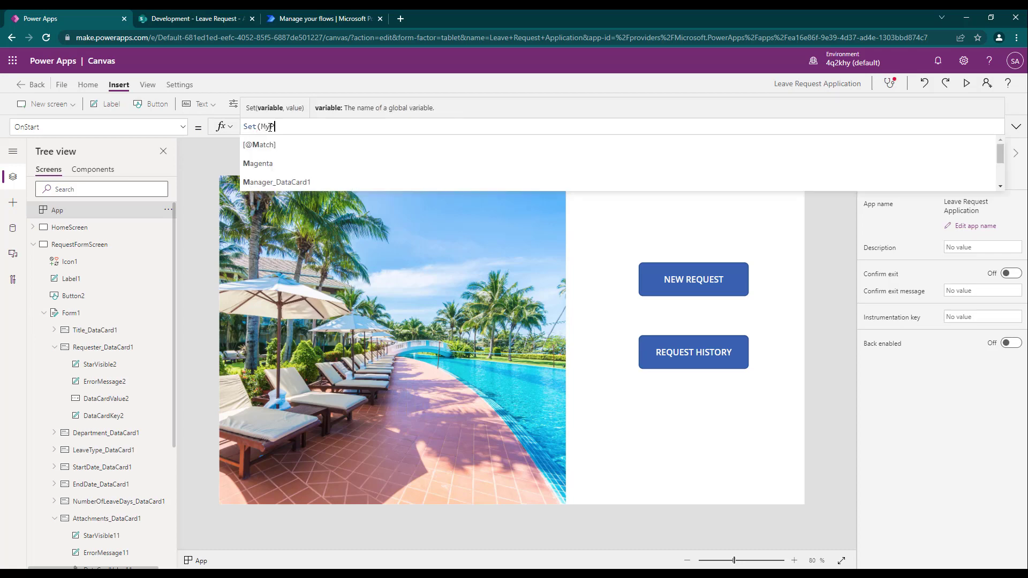
text(rifile)
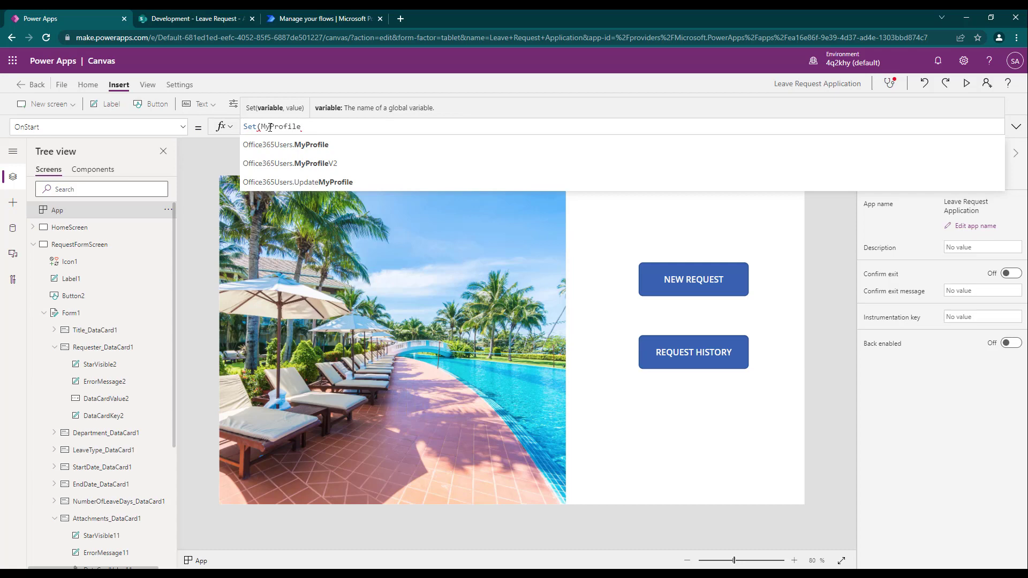
text(, )
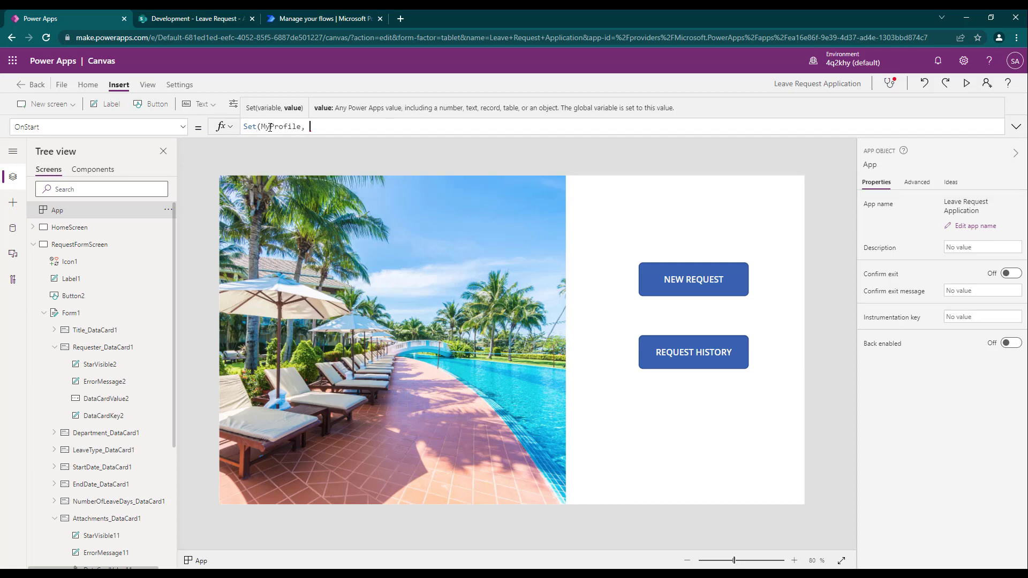
text(Offic)
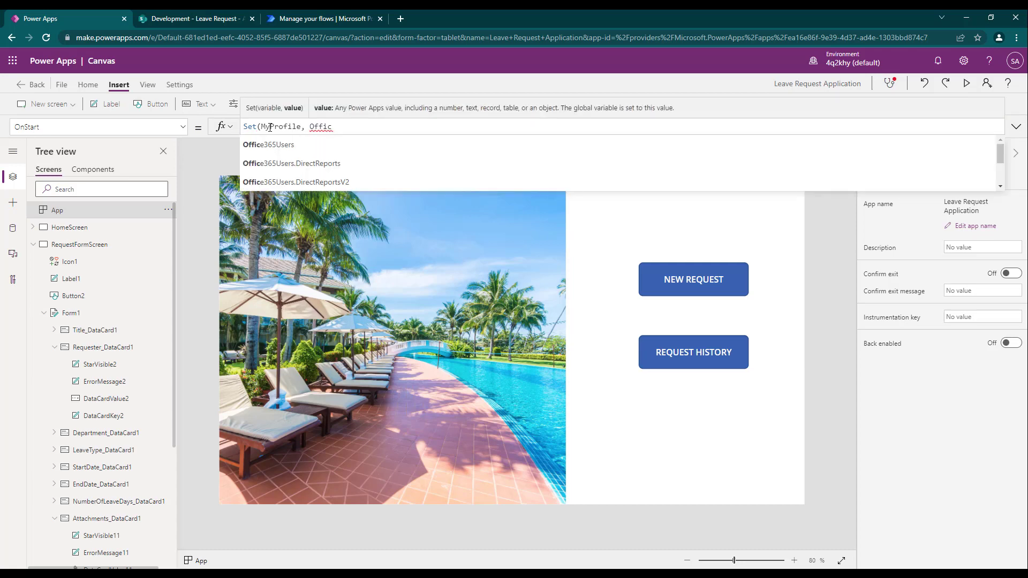
text(e365Users.)
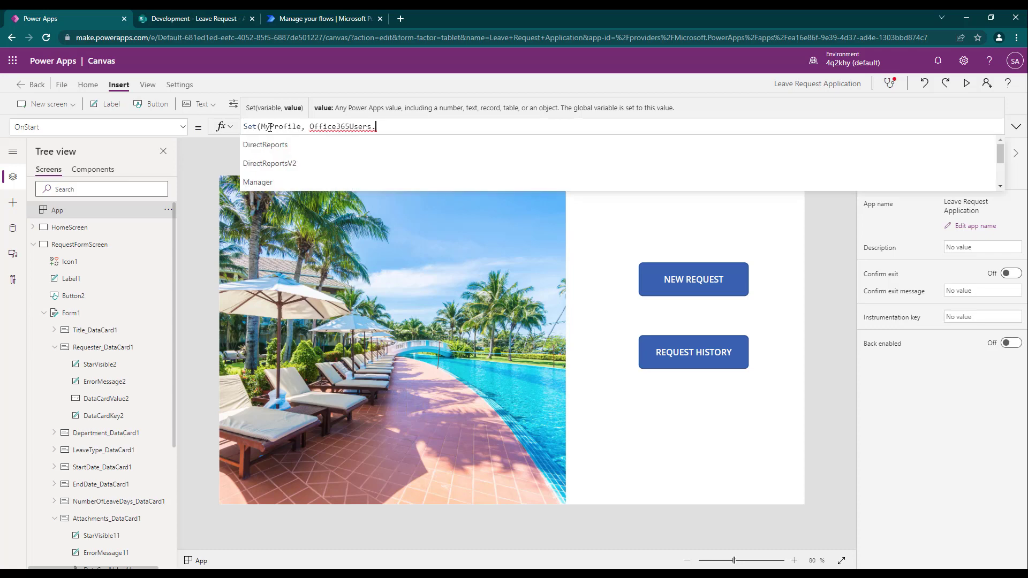
text(myp)
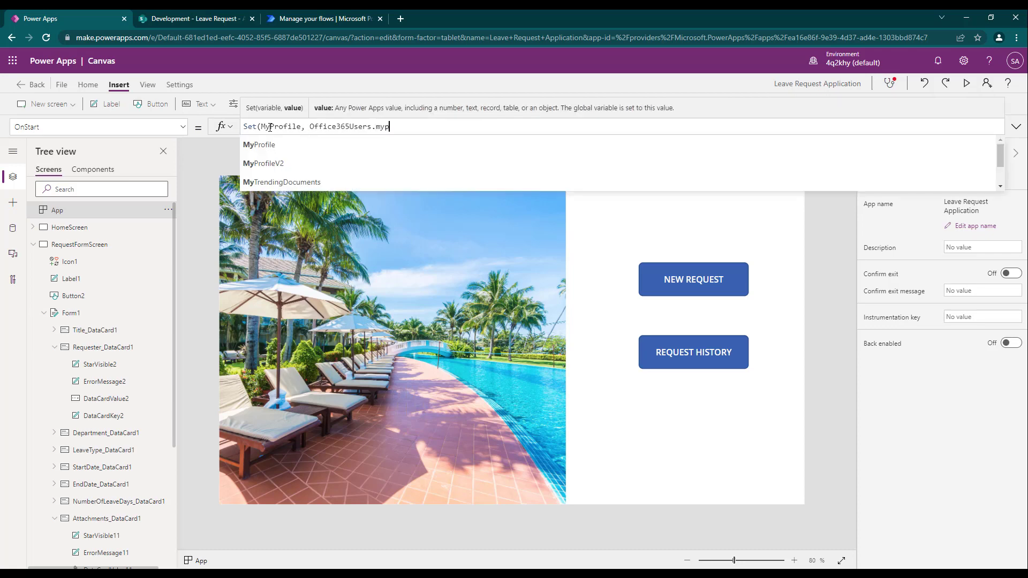
key(Tab)
text())
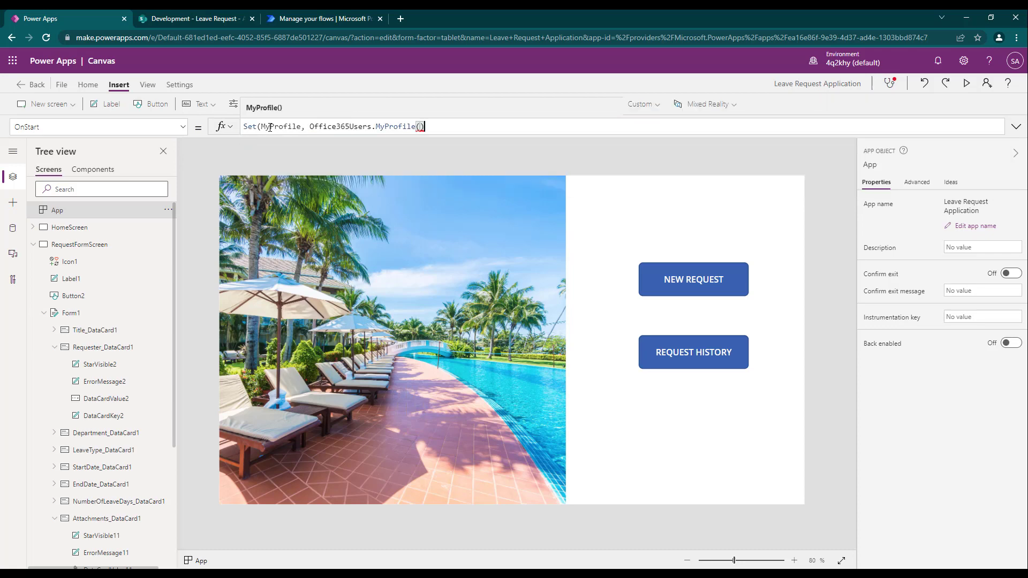
text())
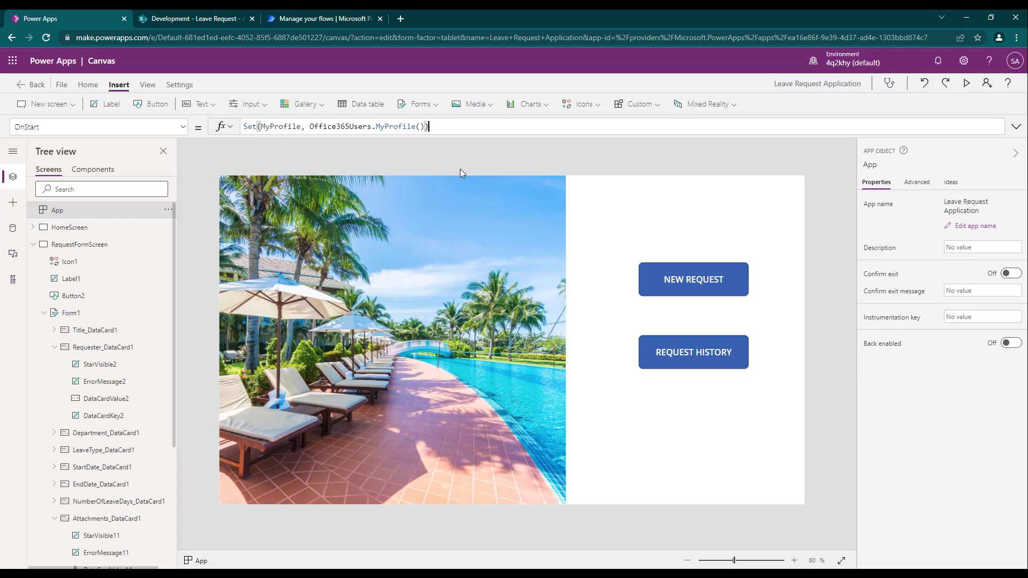
Expand the formula editor, end the OnStart formula with a semicolon and collapse the editor.
click(1016, 127)
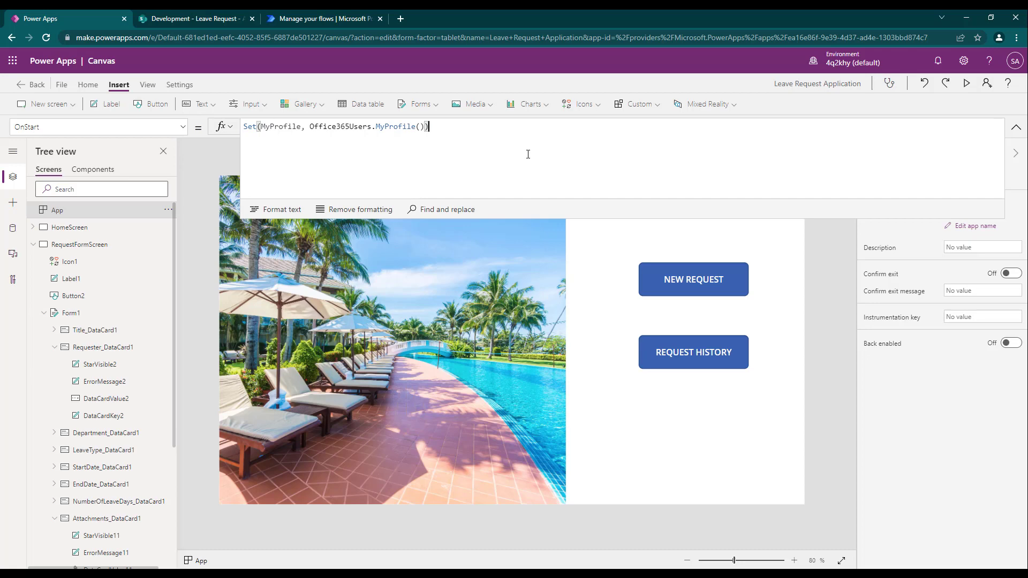
text(;)
click(1016, 130)
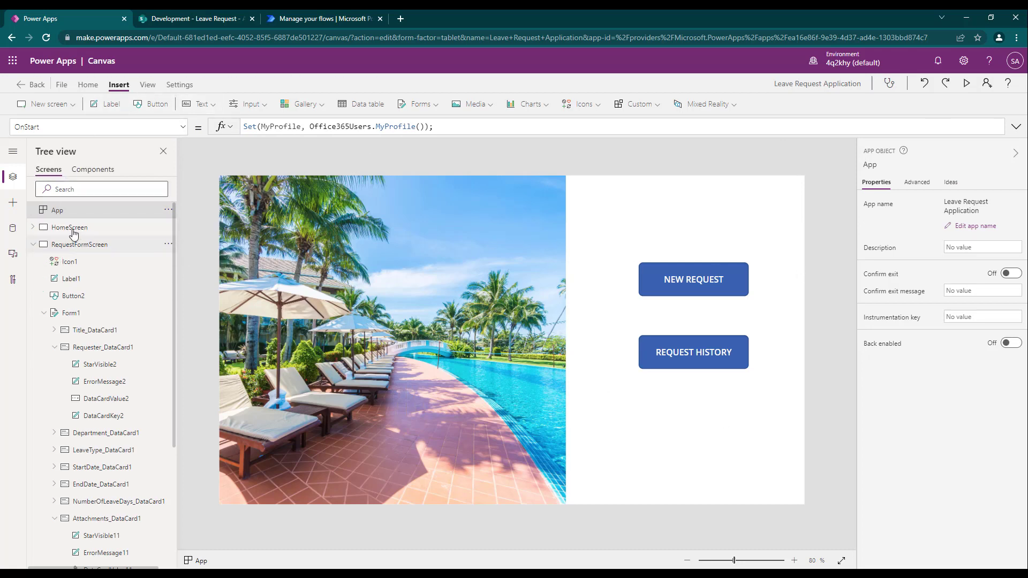
Insert a label on HomeScreen and place it above the NEW REQUEST button.
click(42, 246)
click(57, 229)
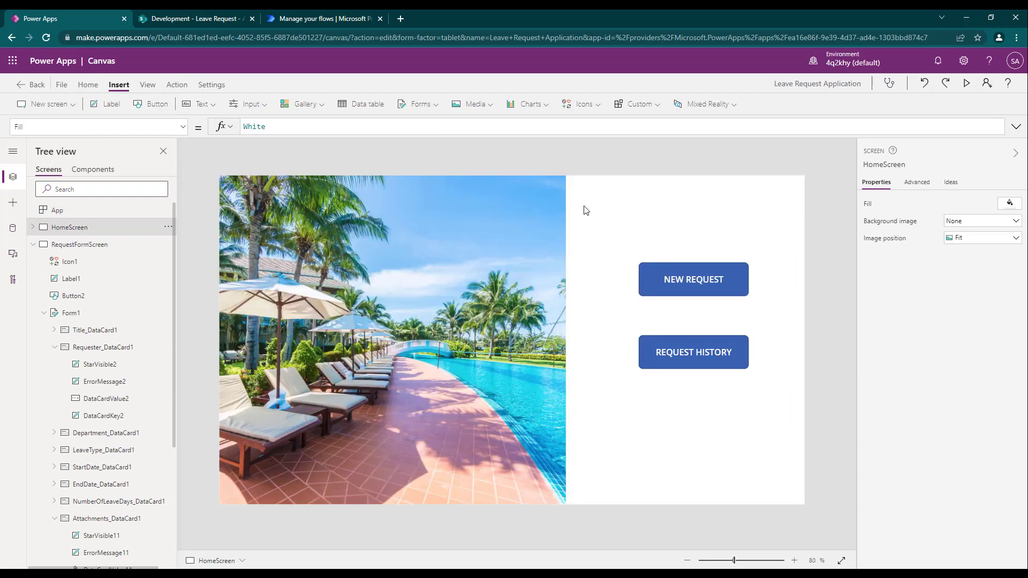
click(110, 105)
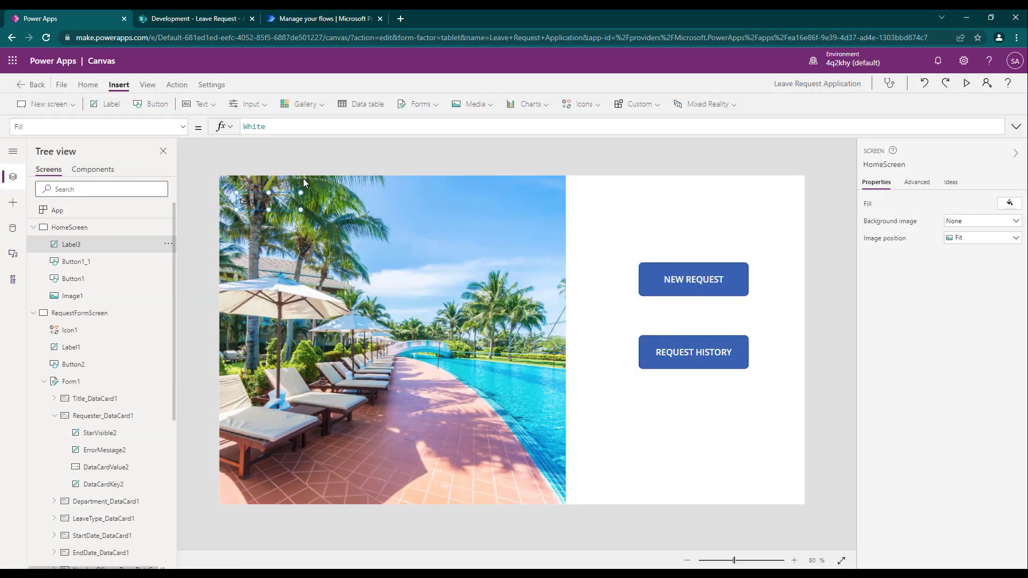
drag(268, 201, 653, 206)
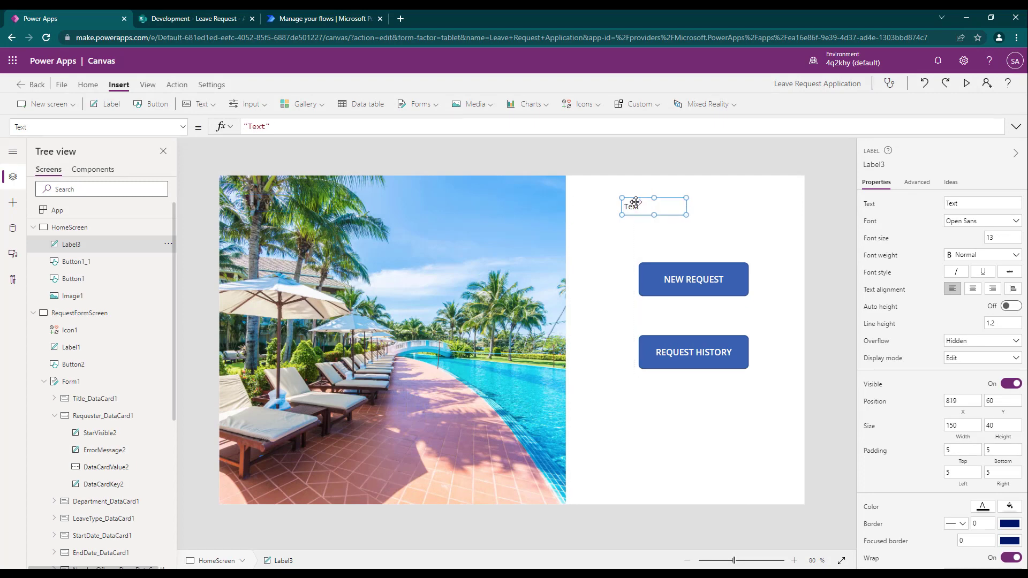
Start the new label's Text formula with MyProfile followed by a dot and browse the available profile fields.
triple_click(326, 124)
text(Mypr)
text(ofile)
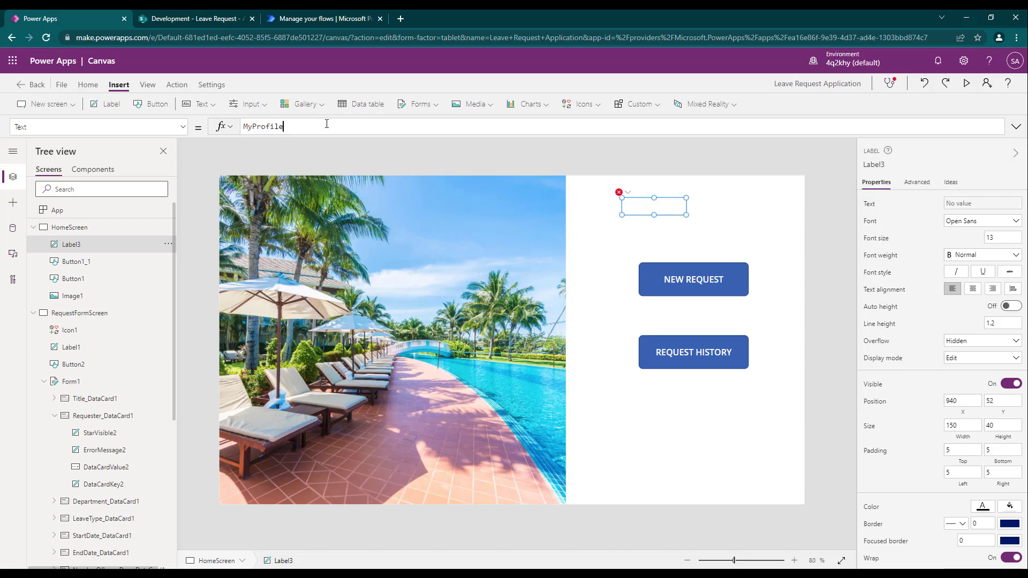
text(.)
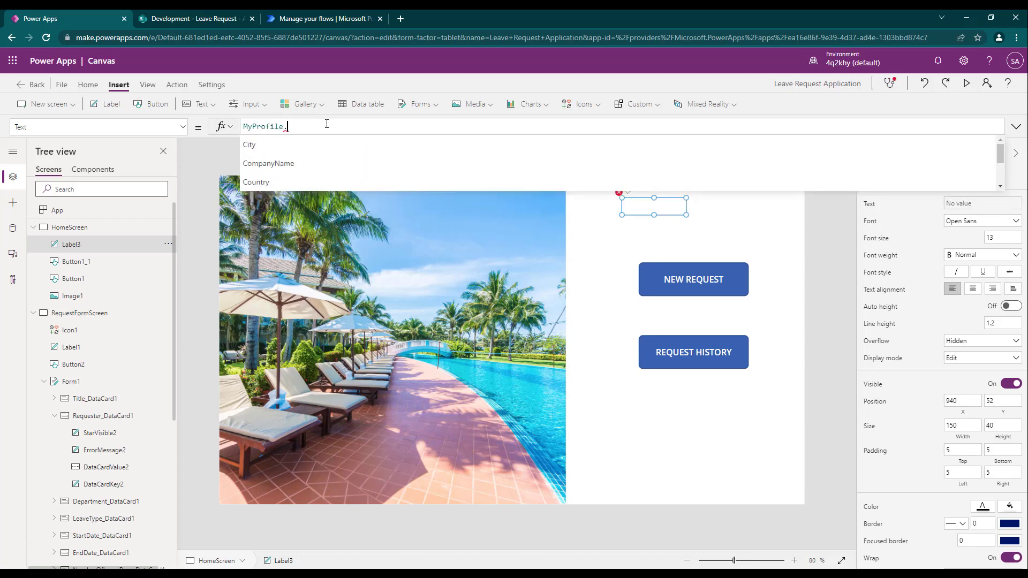
key(Down)
key(Down)
key(Down)
key(Down)
key(Up)
key(Up)
key(Up)
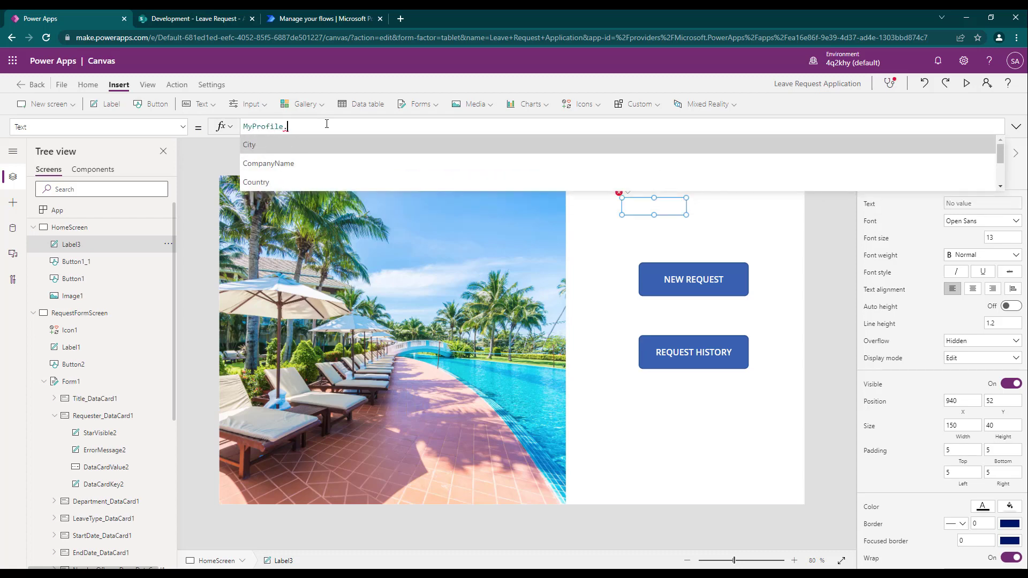
key(Down)
key(Down)
key(Down)
key(Down)
key(Down)
key(Down)
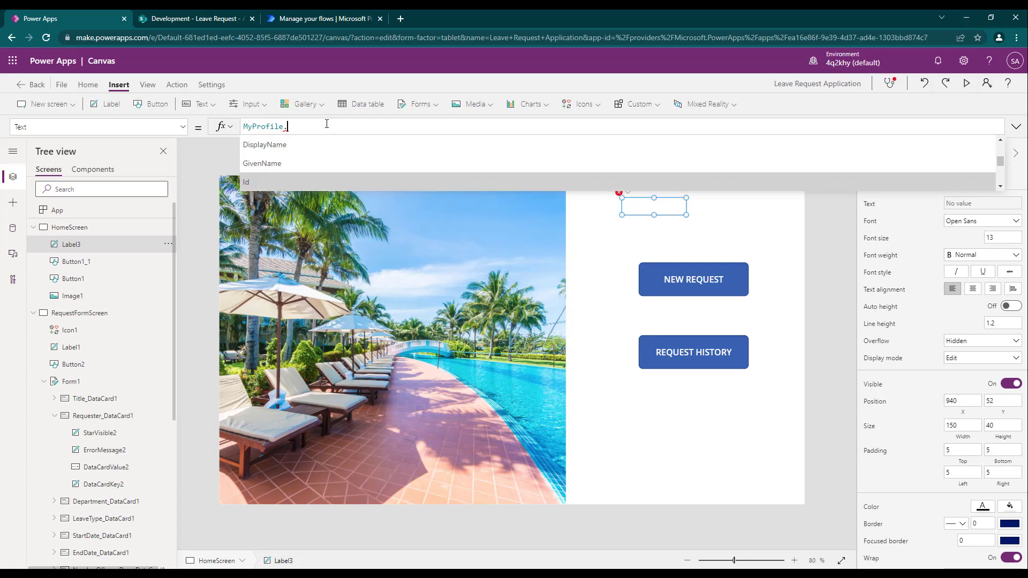
key(Down)
key(Down)
key(Down)
key(Down)
key(Down)
key(Down)
key(Down)
key(Down)
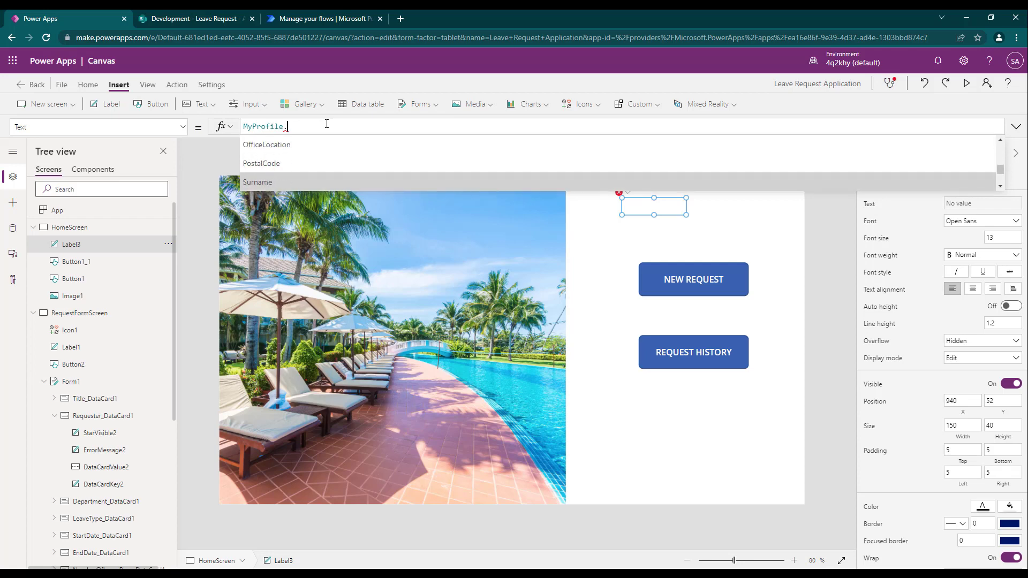
key(Down)
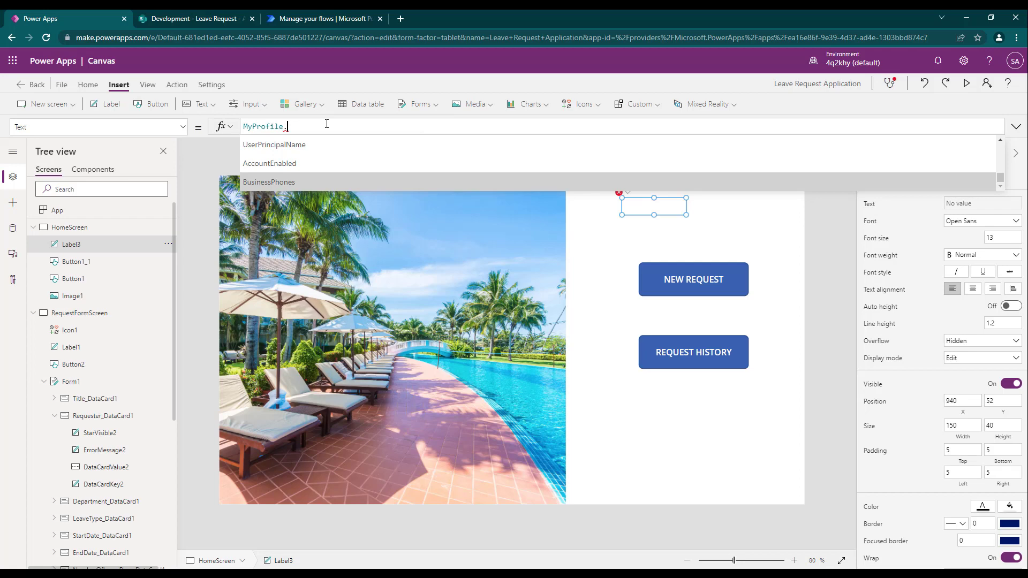
key(Down)
key(Down)
key(Down)
key(Down)
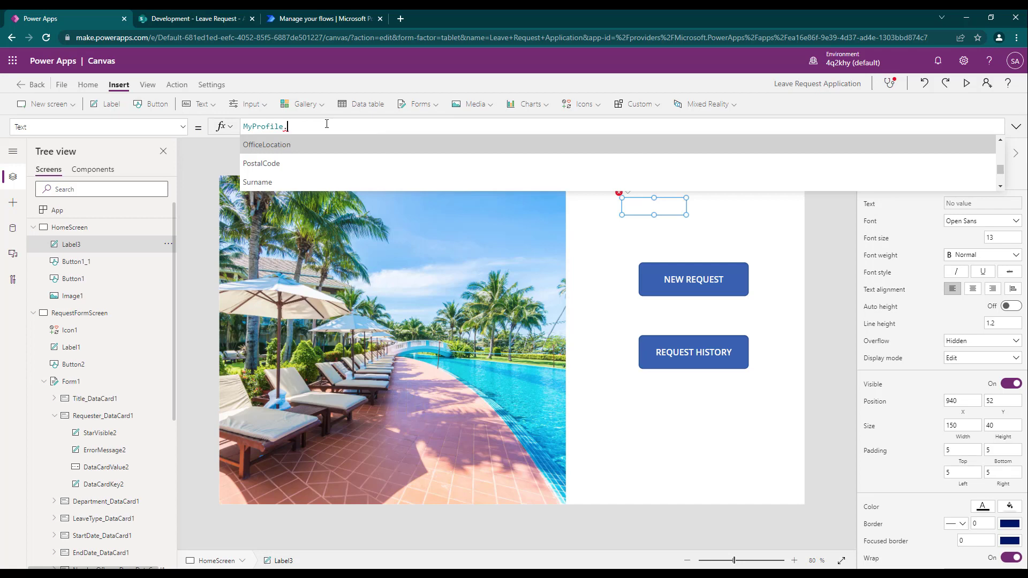
Complete the label's Text formula as MyProfile.Mail and enlarge the label to about 347 by 135.
key(Up)
key(Up)
key(Up)
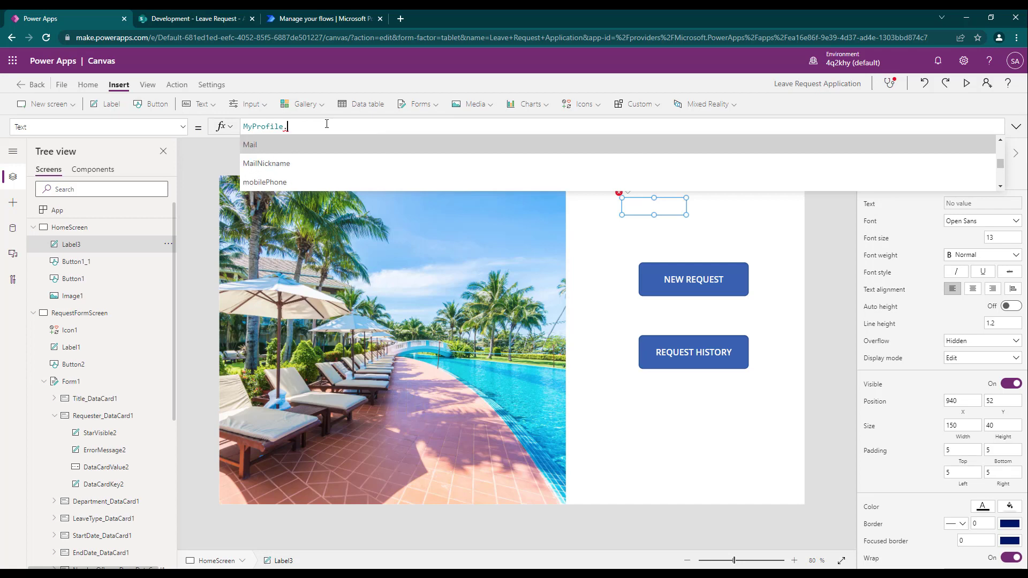
key(Up)
key(Down)
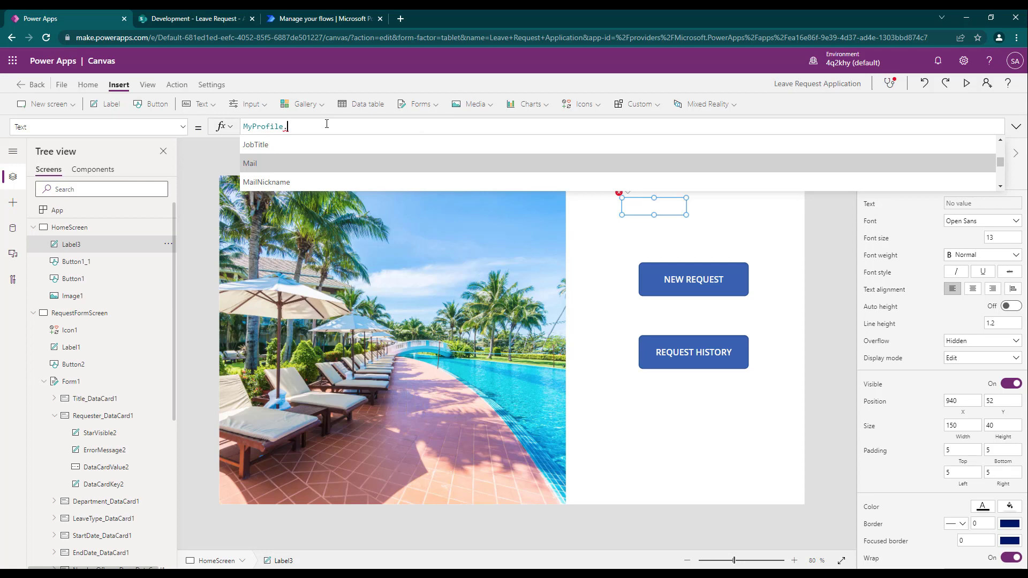
key(Tab)
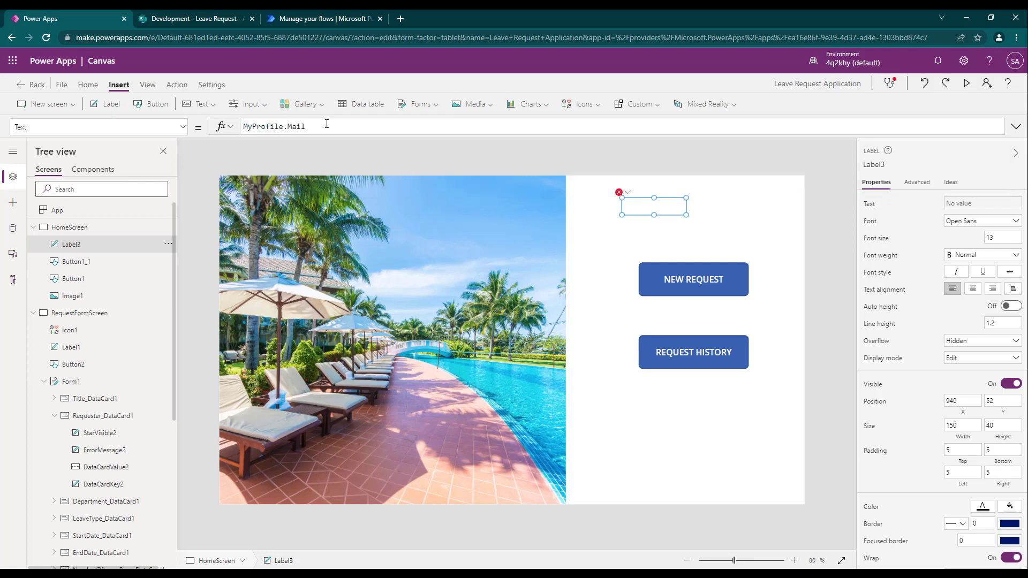
drag(687, 215, 769, 253)
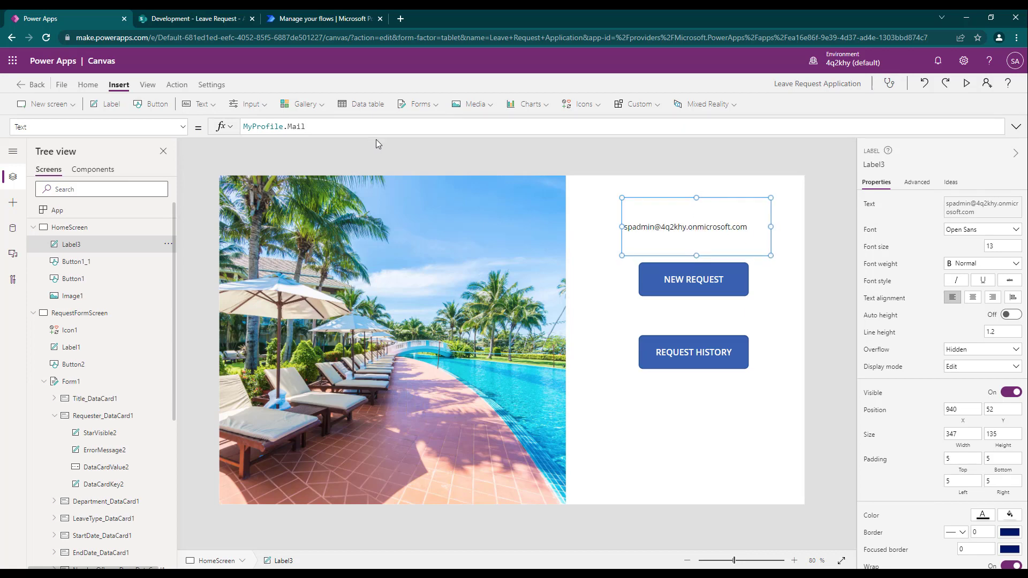
Change the label's Text formula to MyProfile.DisplayName.
double_click(296, 126)
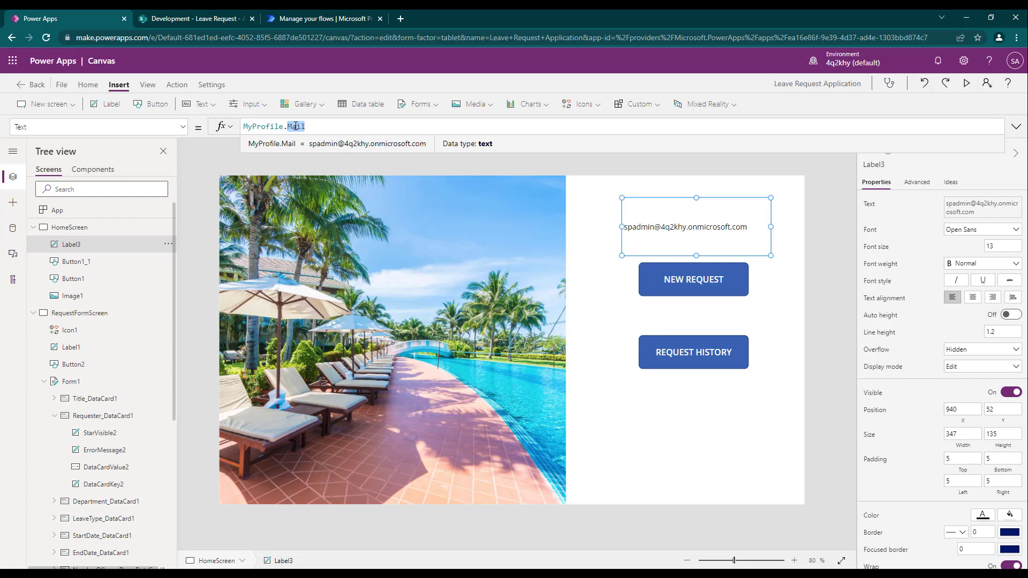
text(di)
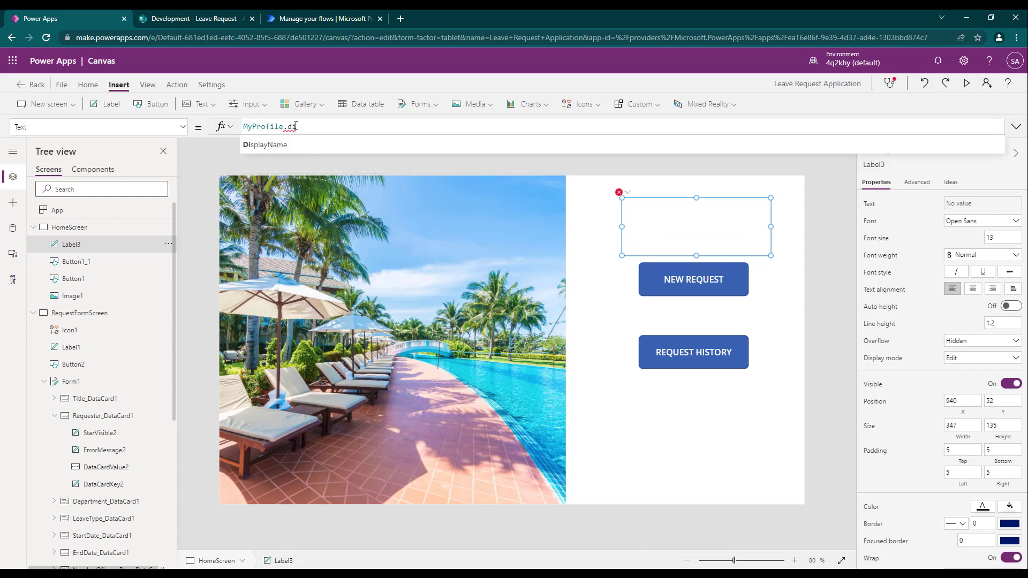
click(265, 145)
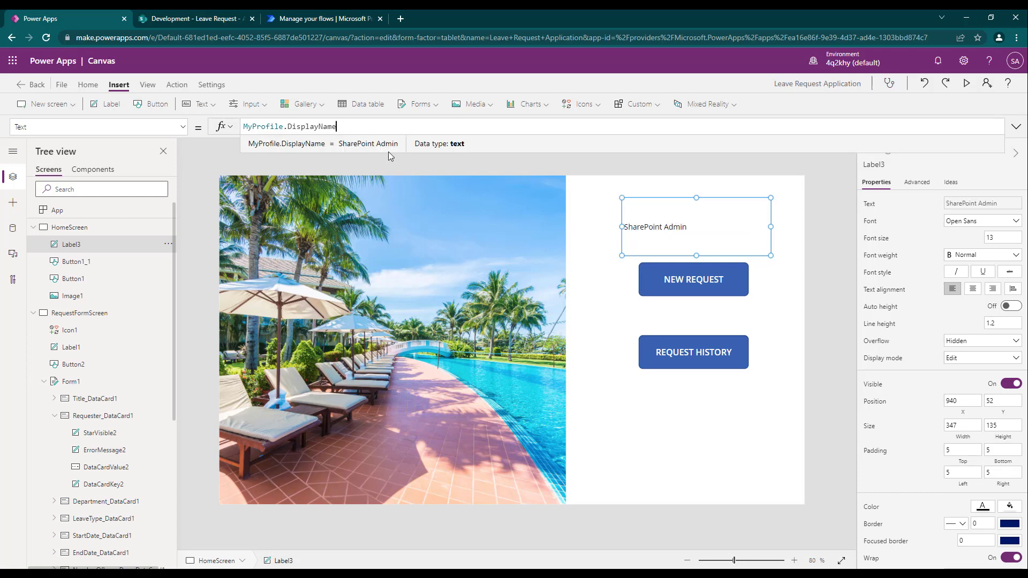
Delete the test label from HomeScreen and collapse that screen's list of controls.
drag(710, 232, 688, 223)
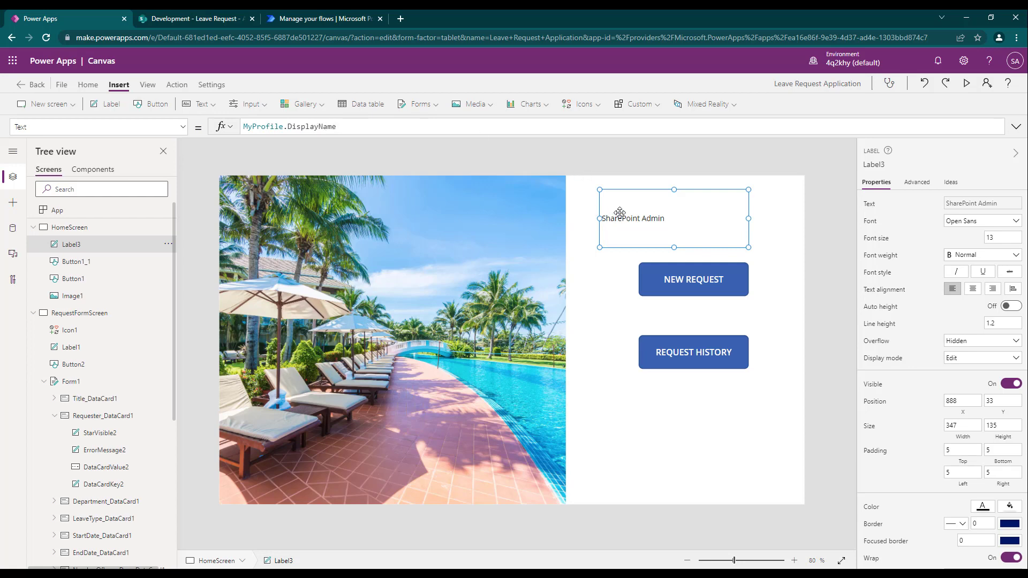
key(Delete)
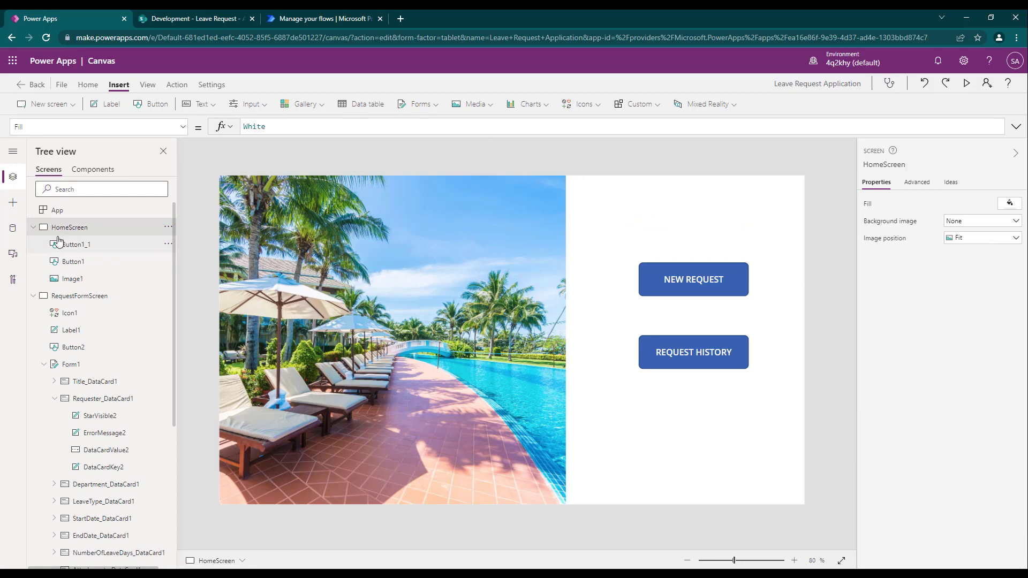
click(33, 227)
Open RequestFormScreen and select the combo box inside the form's Requester card.
click(89, 250)
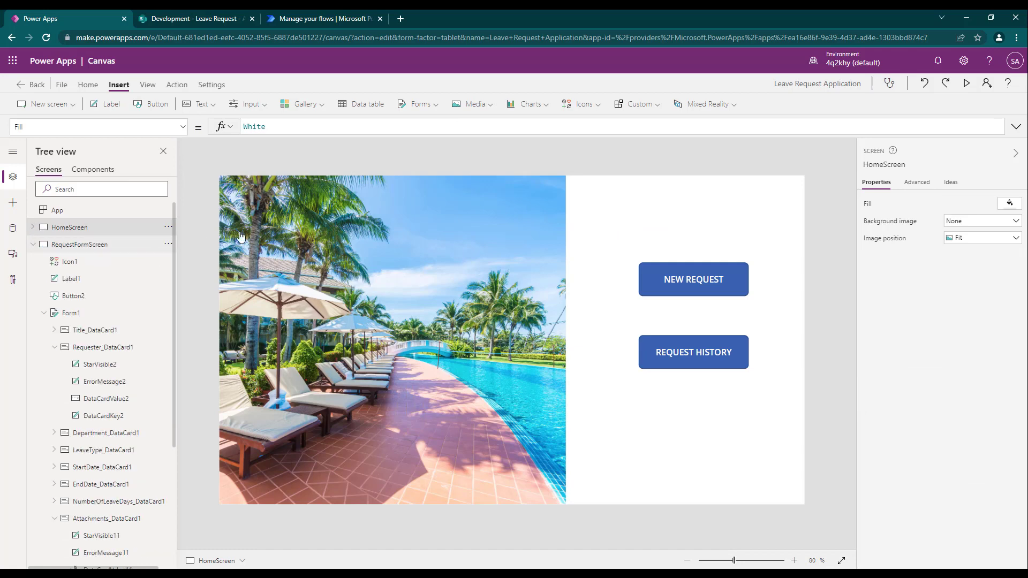
click(498, 229)
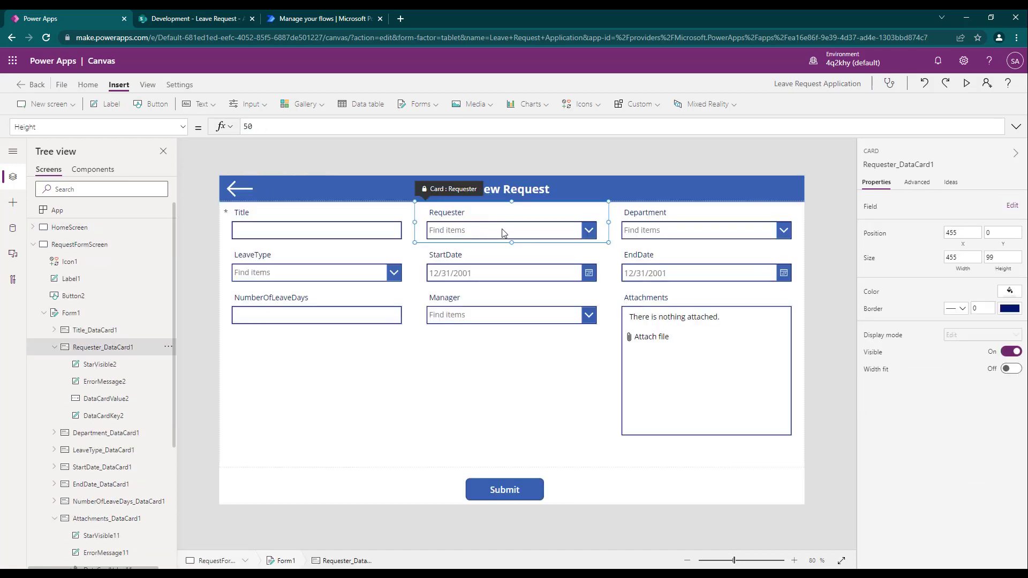
click(502, 231)
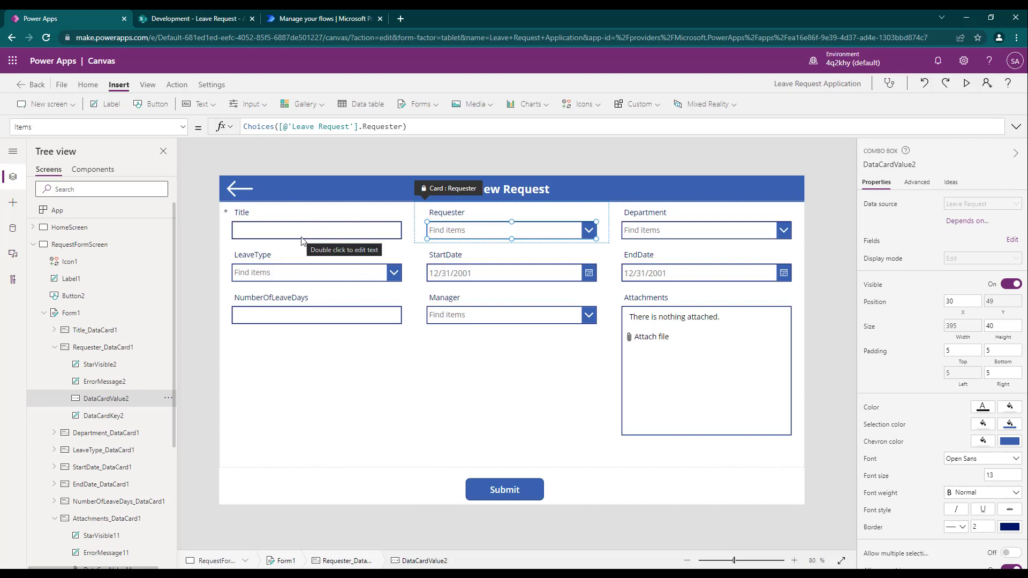
Select the text input inside the Title card and unlock the card so its properties can be changed.
click(274, 236)
click(275, 232)
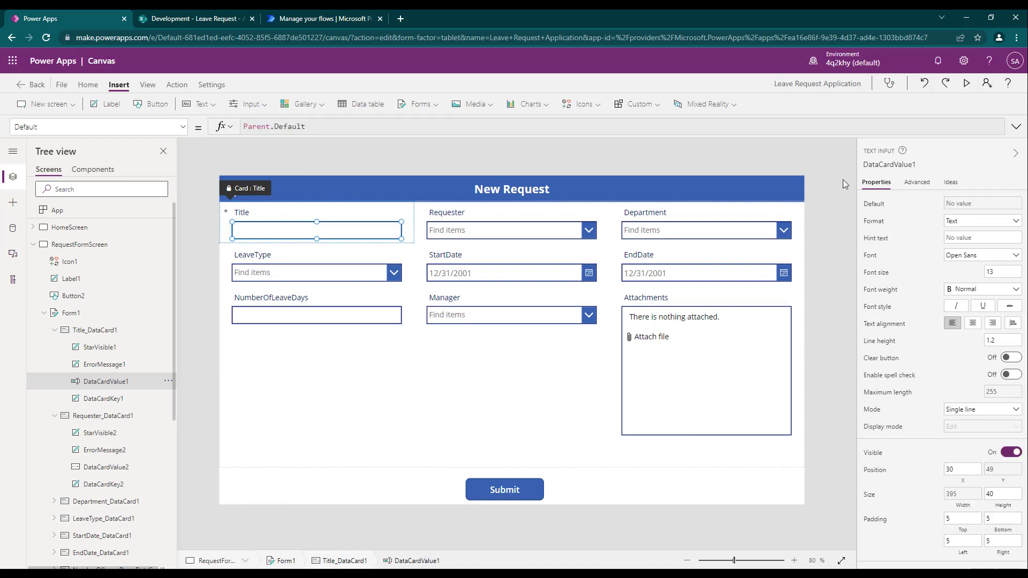
click(917, 182)
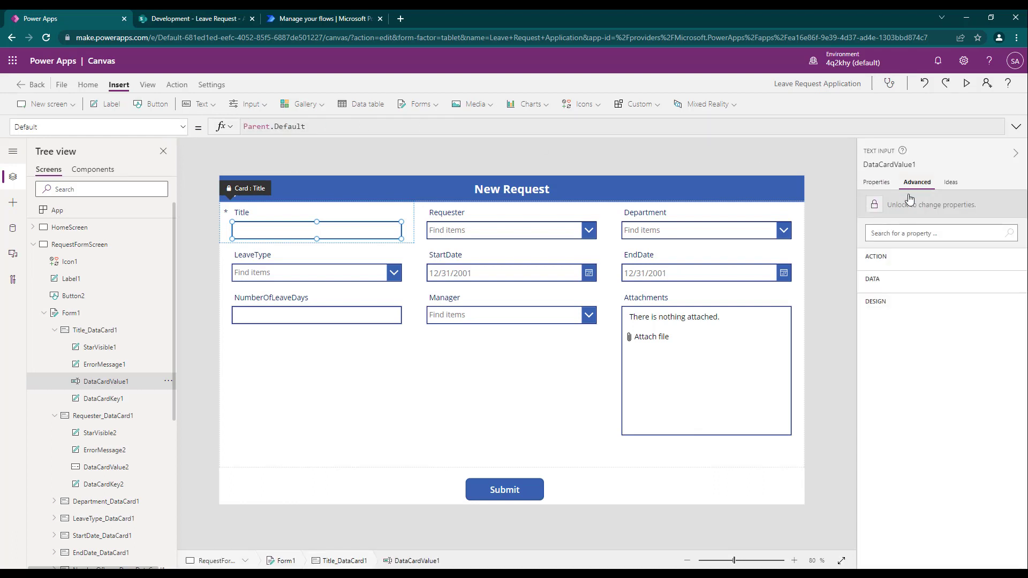
click(909, 204)
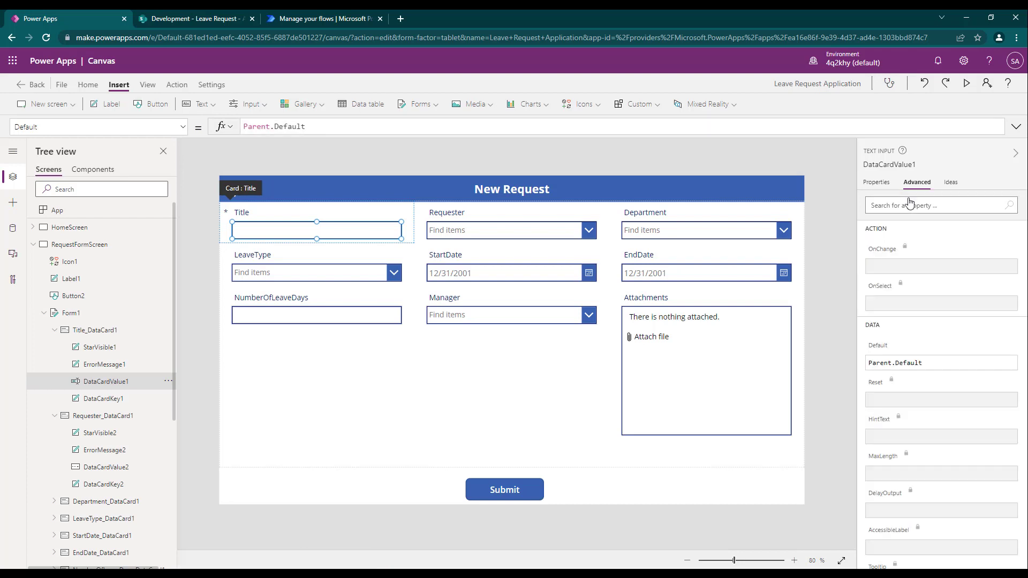
Set the Title text input's Default formula to MyProfile.DisplayName.
click(311, 129)
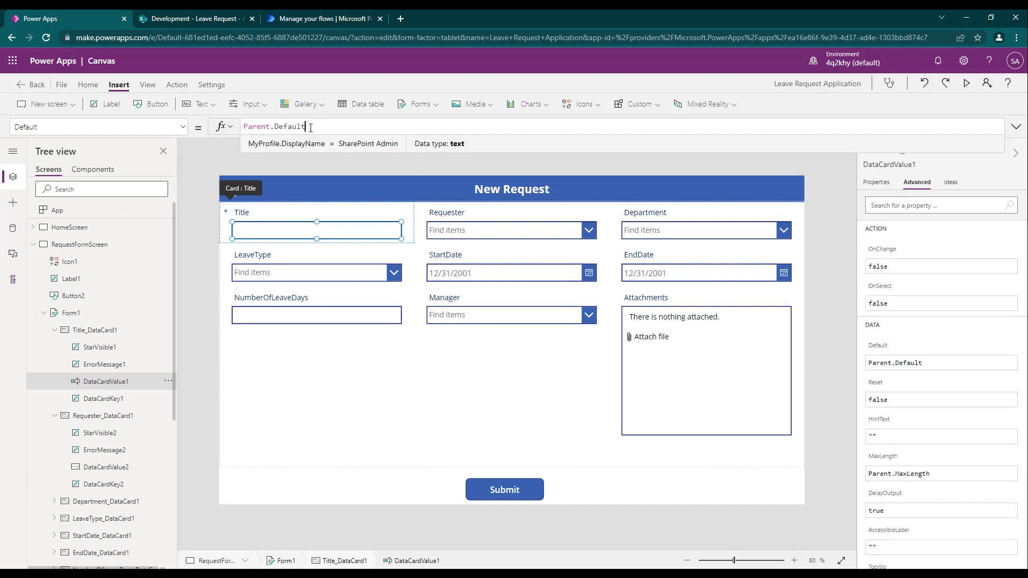
key(ctrl+a)
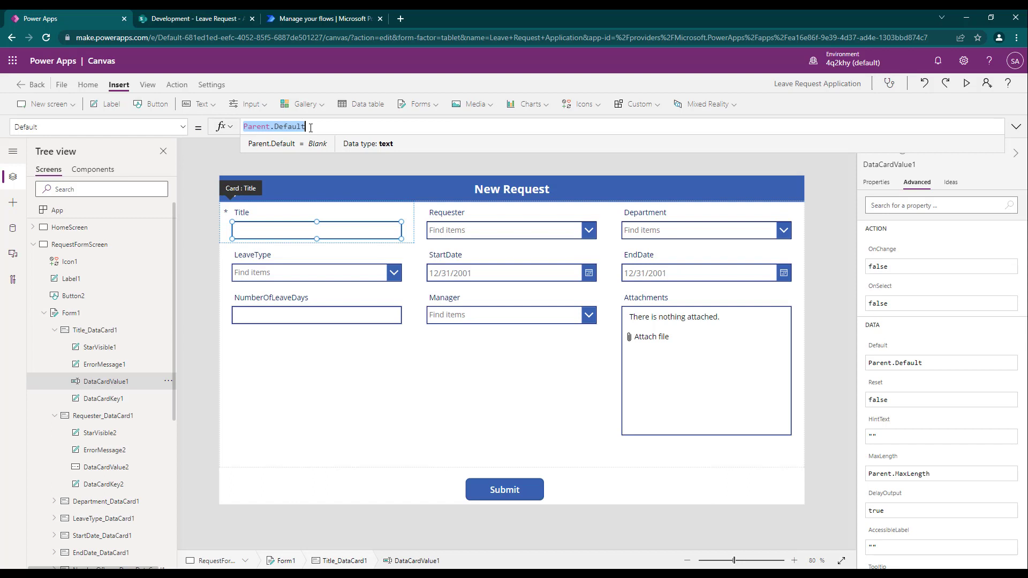
text(Myp)
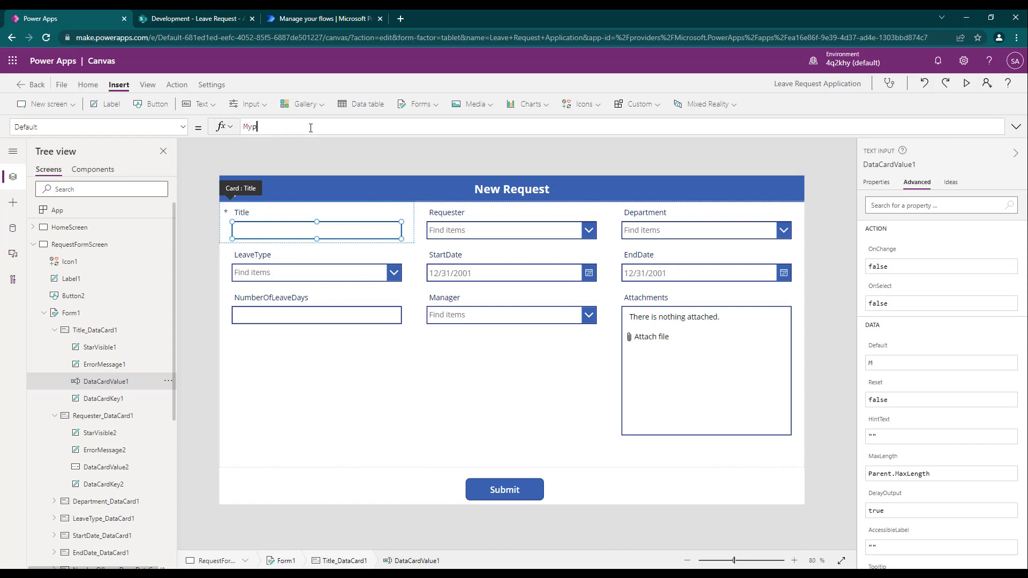
key(Tab)
text(.Dis)
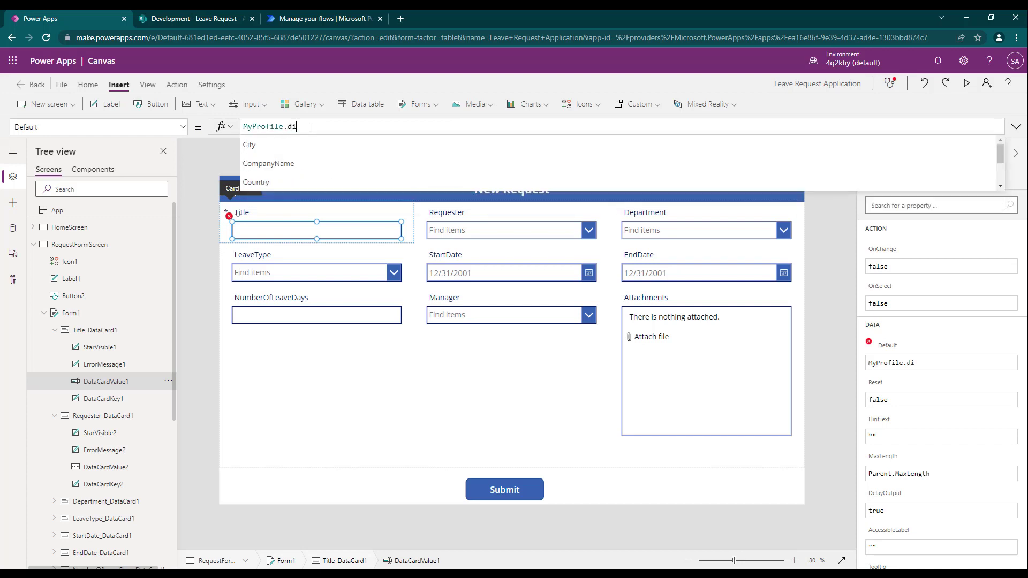
key(Tab)
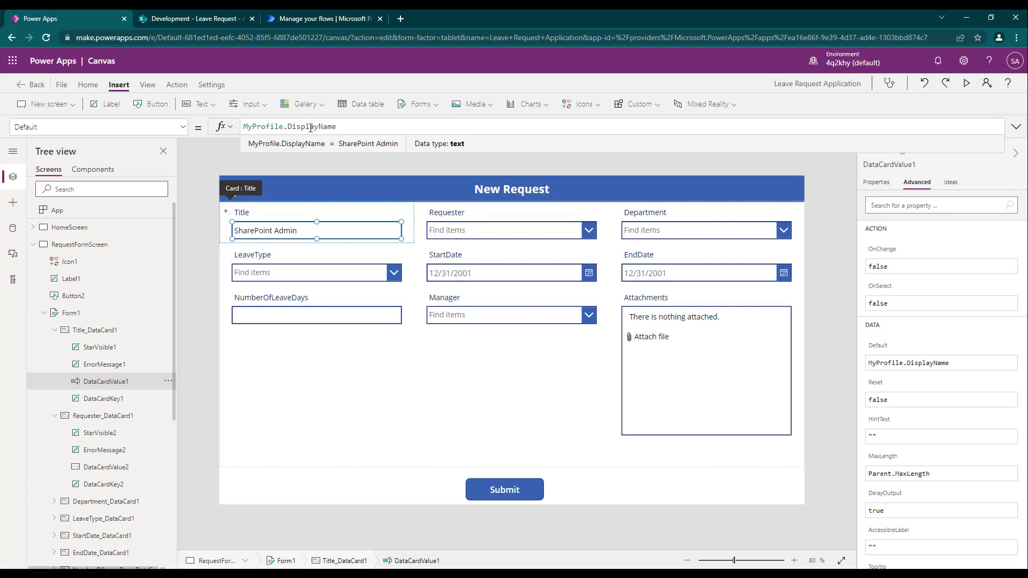
Preview the New Request form to check its Title field, and return to editing.
click(617, 266)
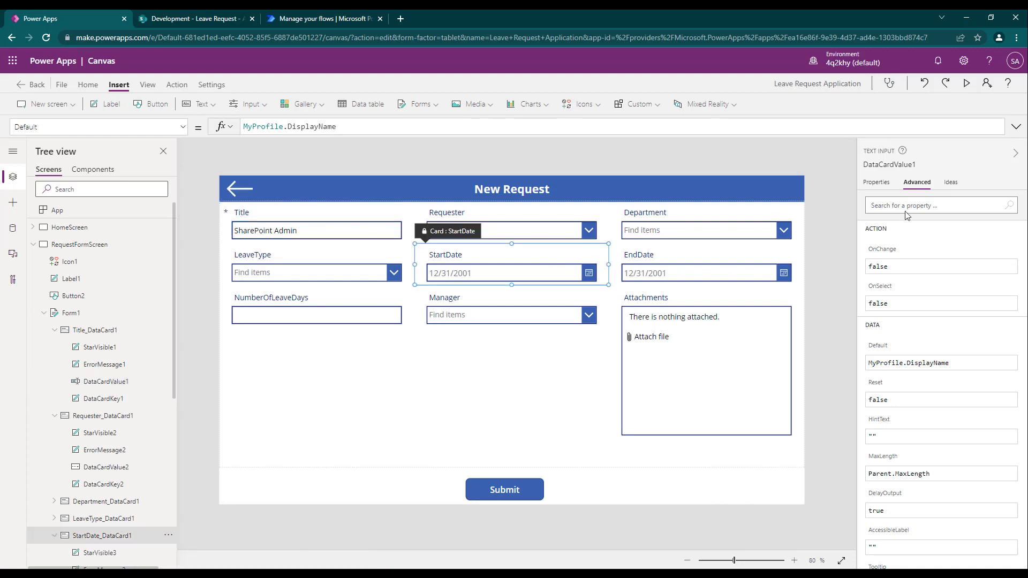
click(967, 84)
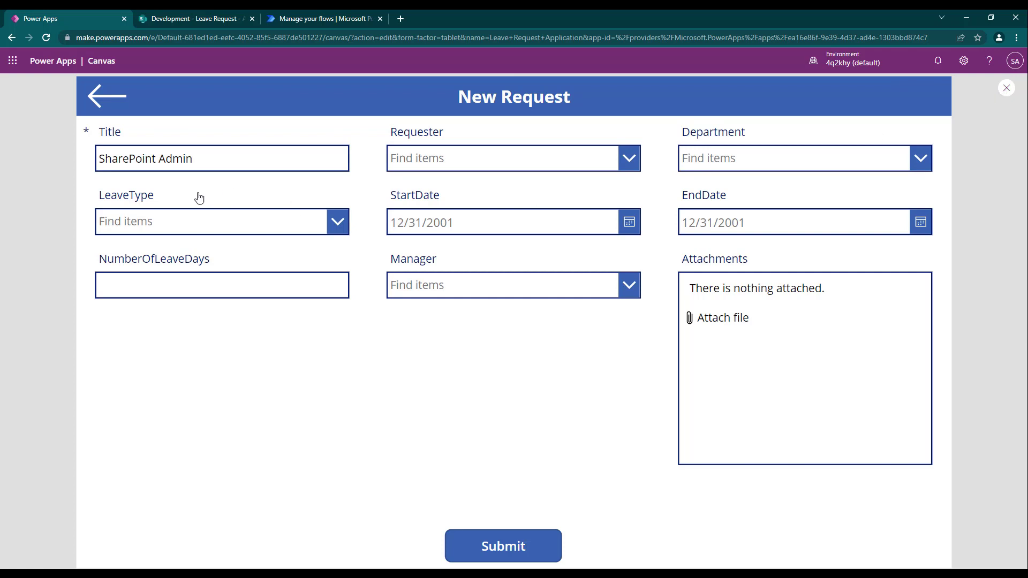
key(Escape)
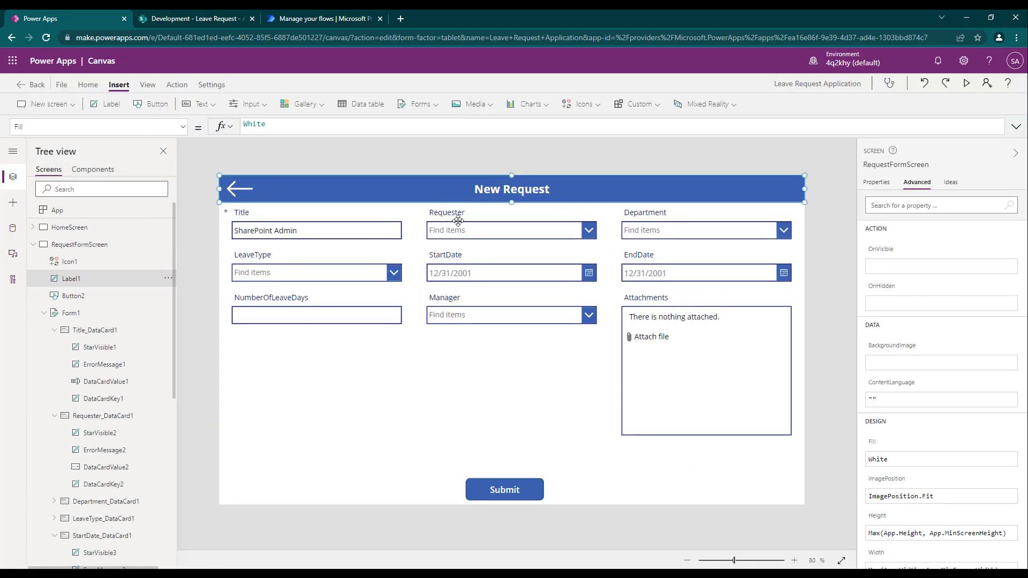
Set the Default formula of the text input in the Title card to Parent.Default.
click(470, 234)
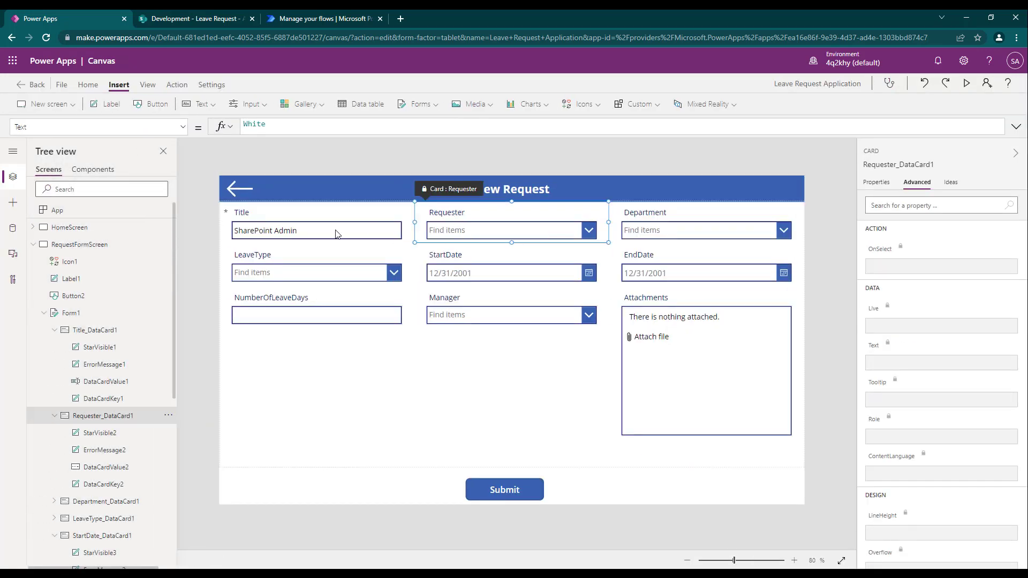
click(305, 234)
click(304, 235)
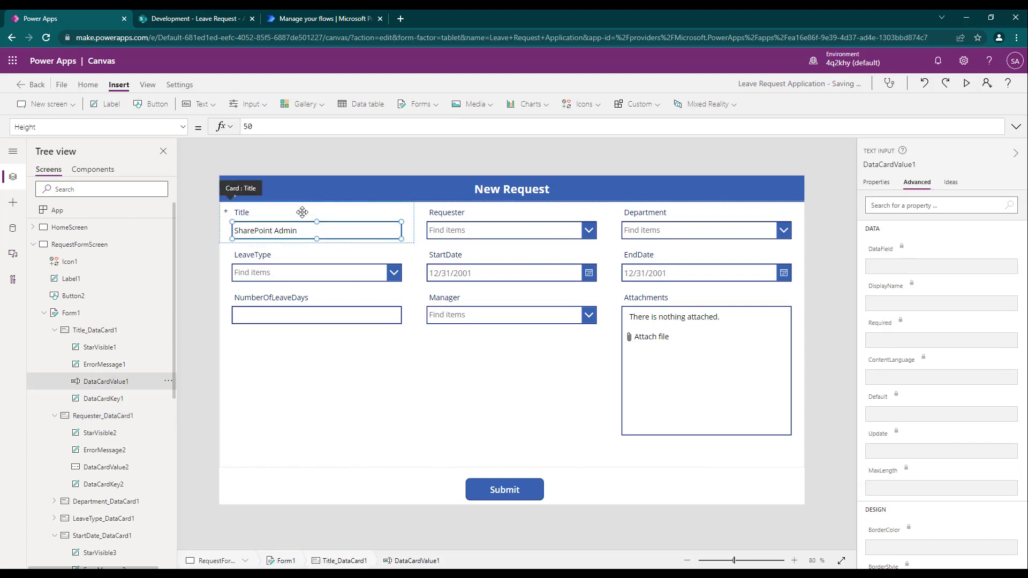
click(273, 273)
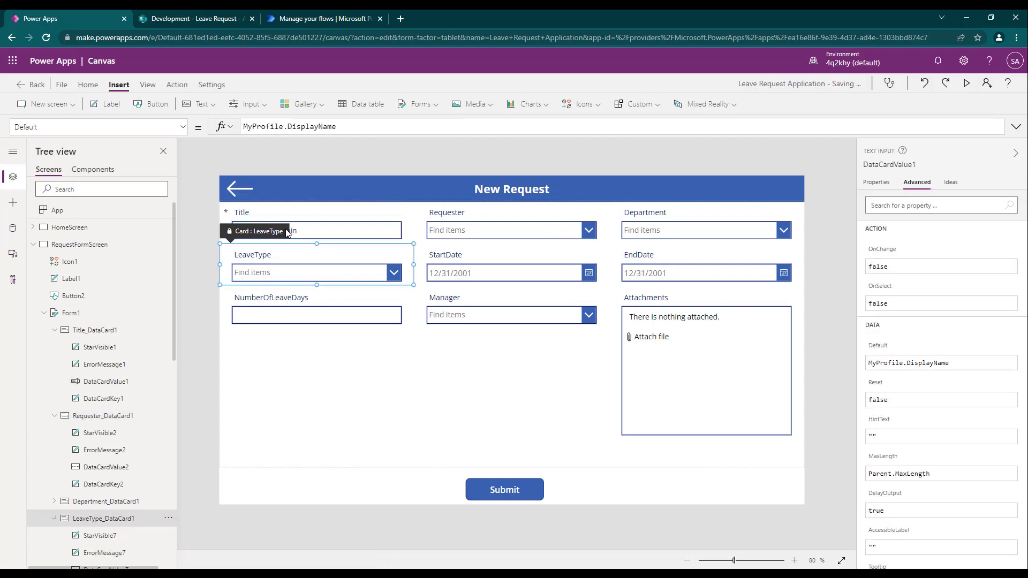
click(329, 234)
click(329, 233)
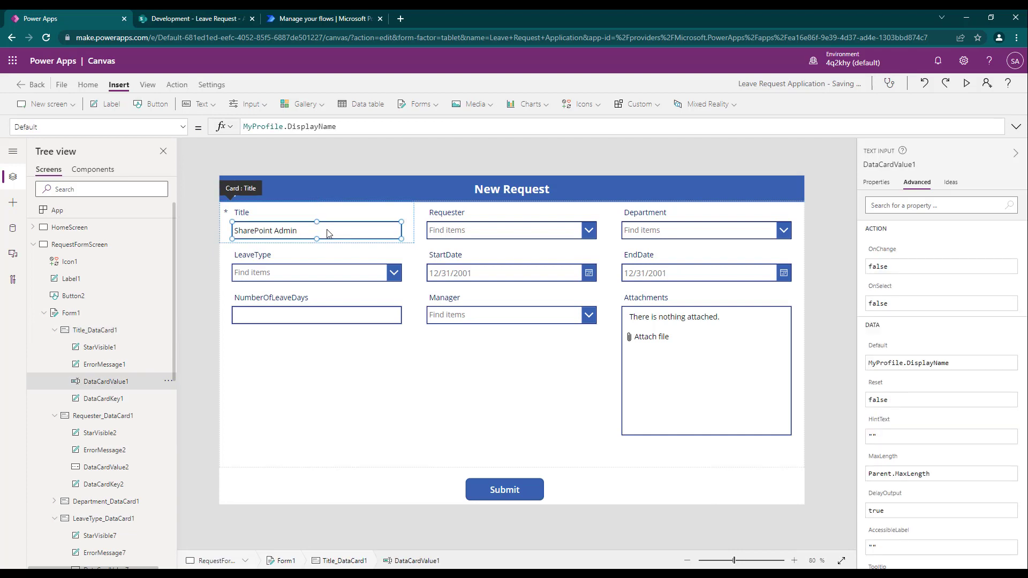
key(ctrl+a)
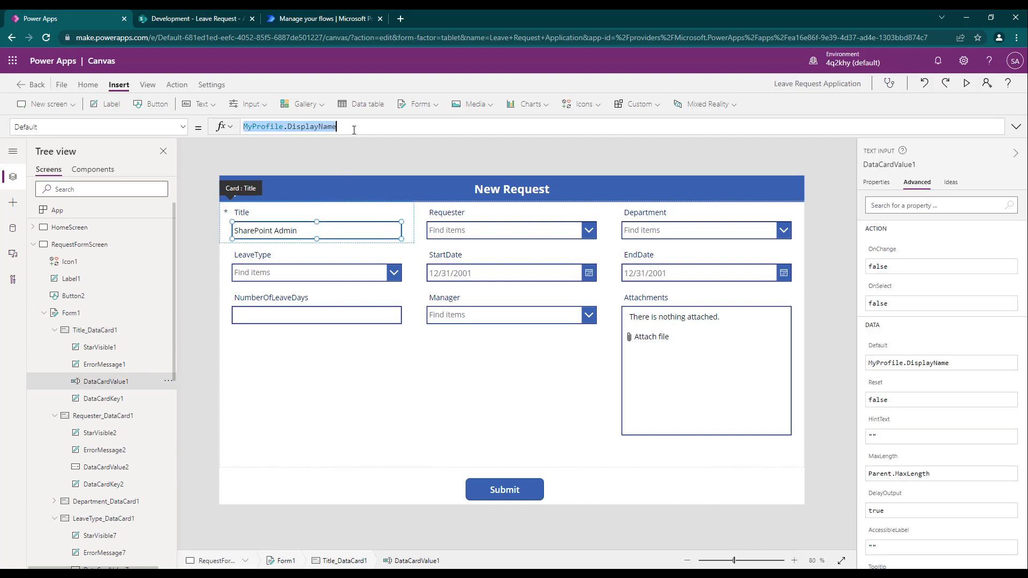
text(Pa)
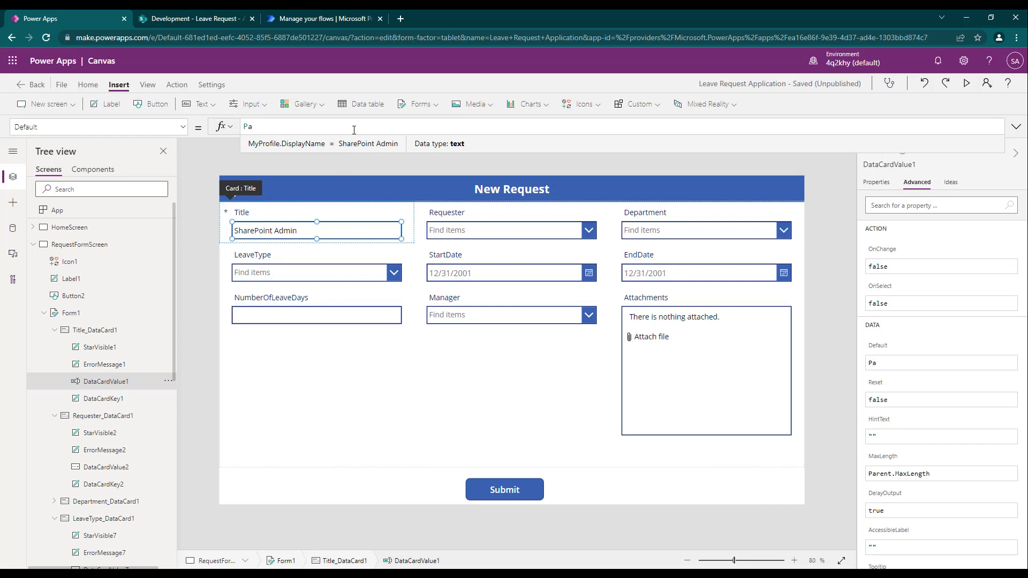
text(rent.d)
key(Down)
key(Down)
key(Return)
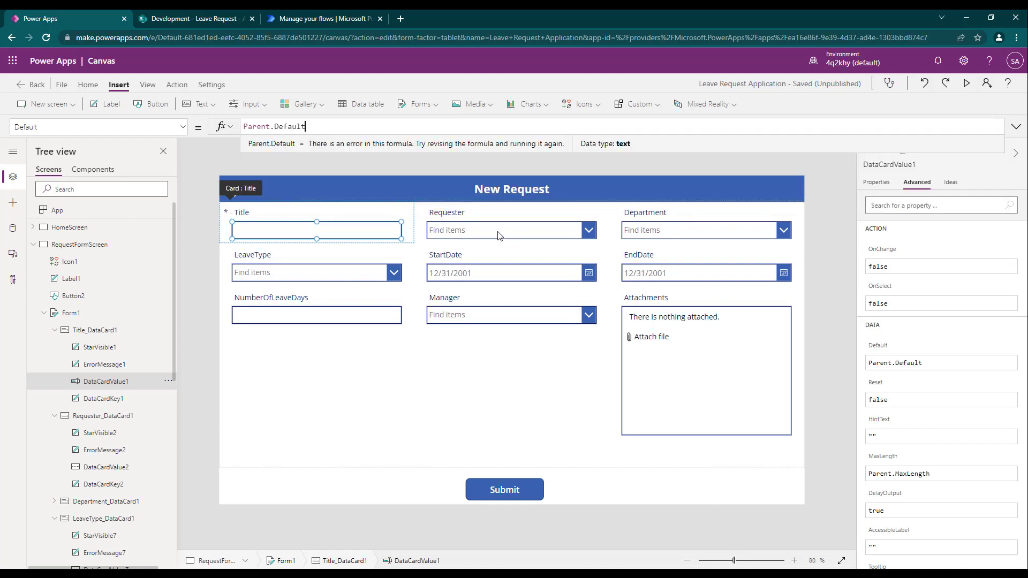
Show the DefaultSelectedItems property of the Requester card's combo box and unlock the card for changes.
click(485, 237)
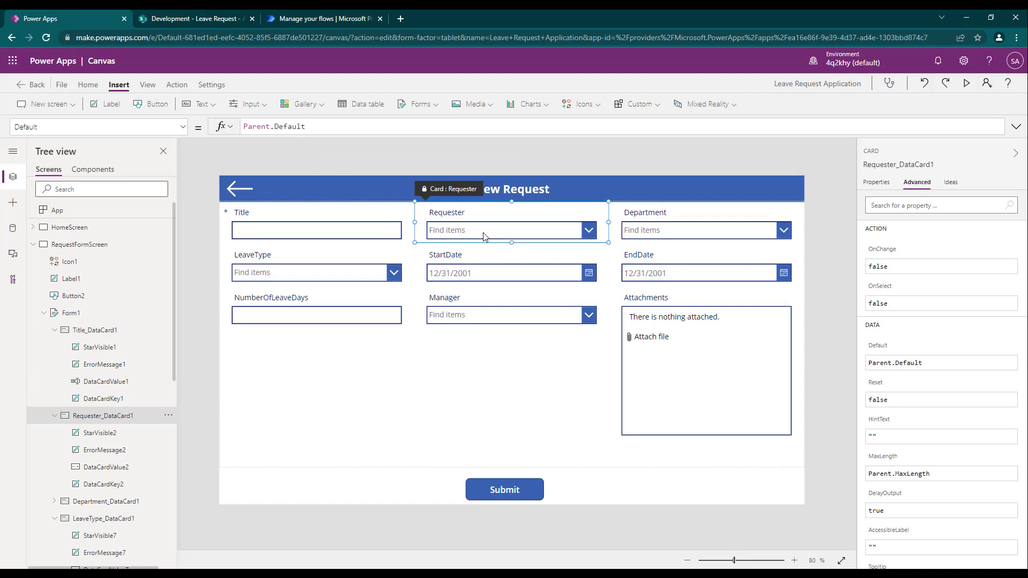
click(484, 236)
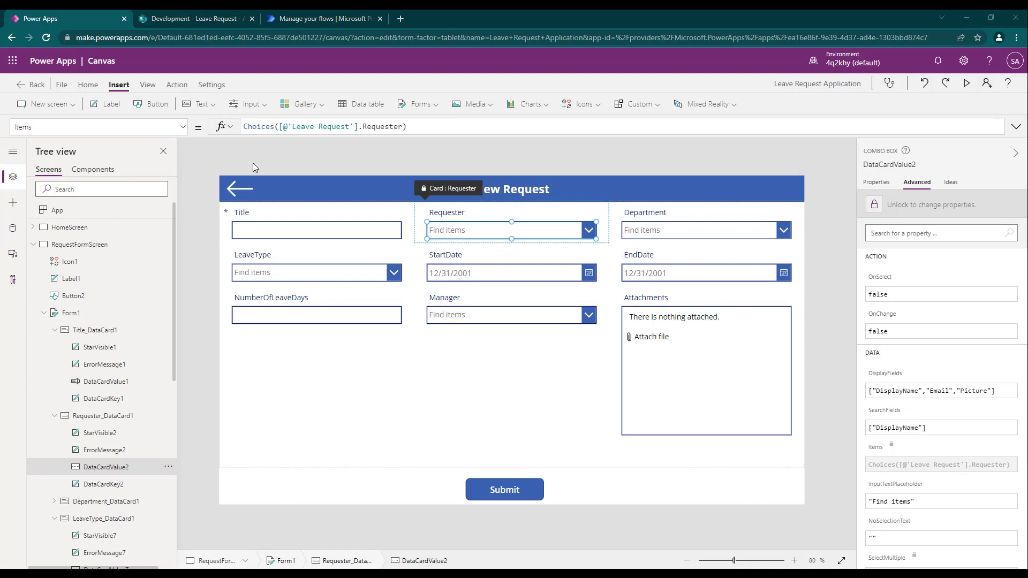
click(180, 132)
scroll(117, 259, down, 3)
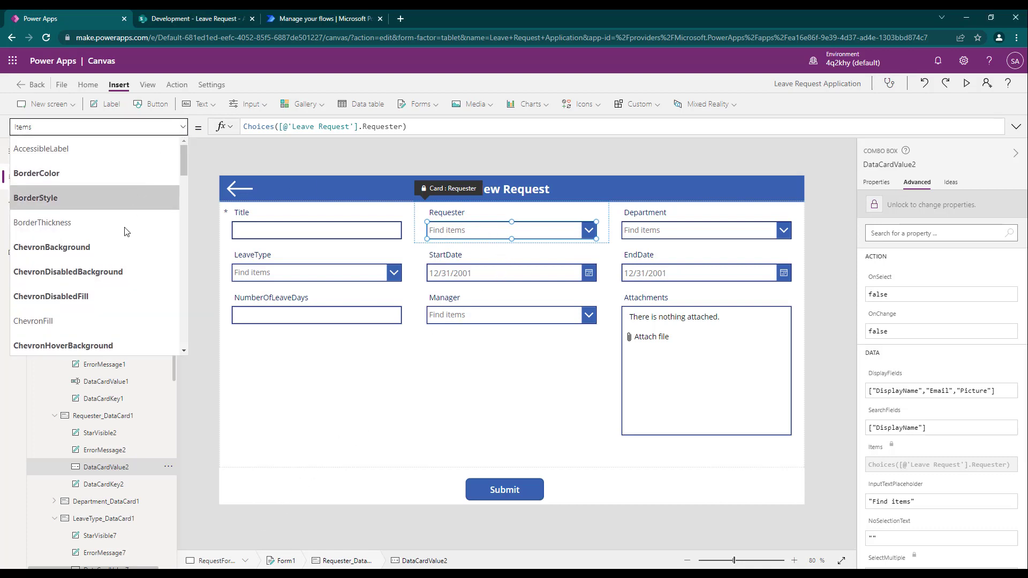
scroll(116, 257, down, 1)
click(115, 256)
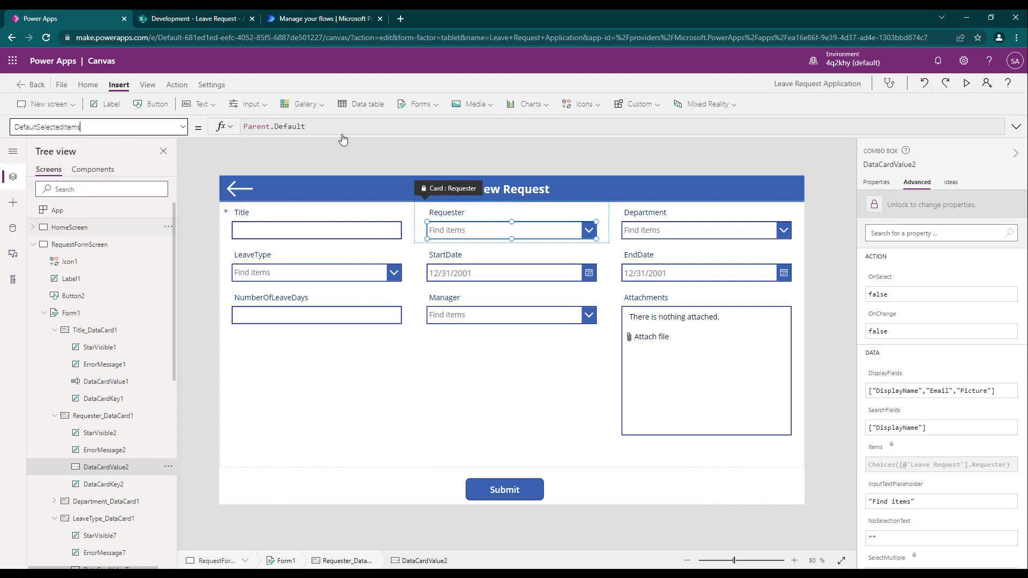
click(948, 212)
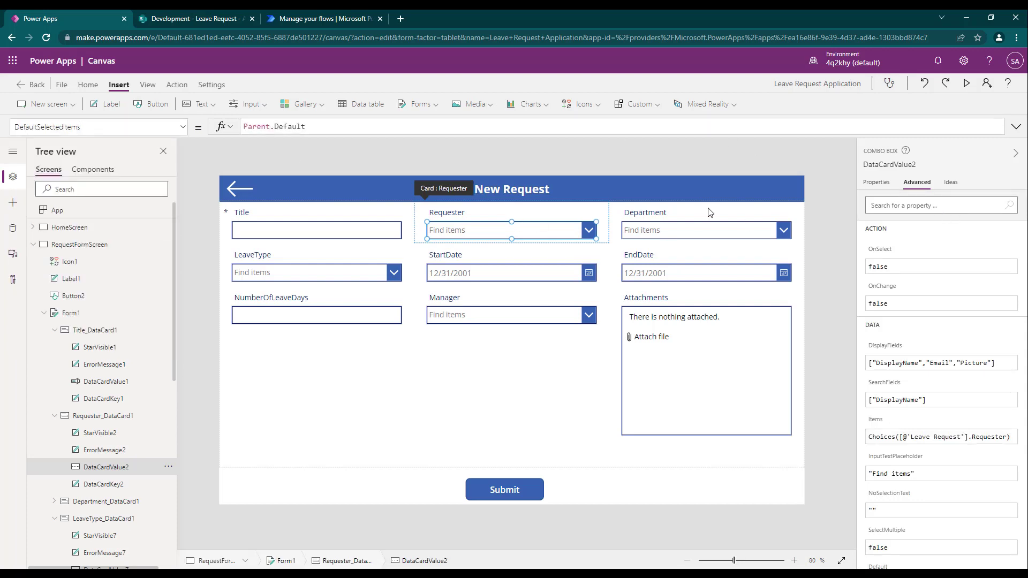
Unlock the Department card for changes and select the combo box inside it.
click(696, 231)
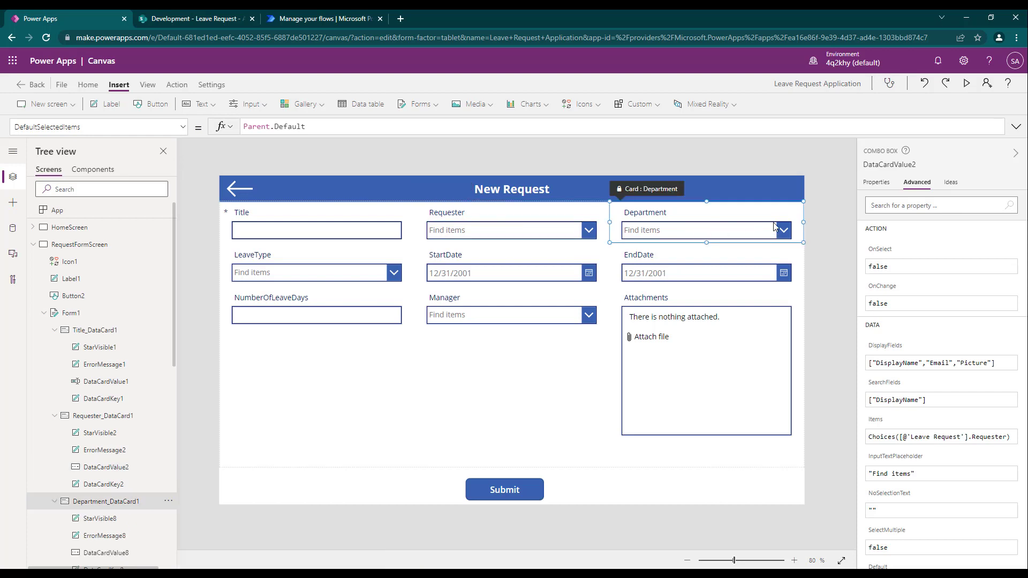
click(949, 217)
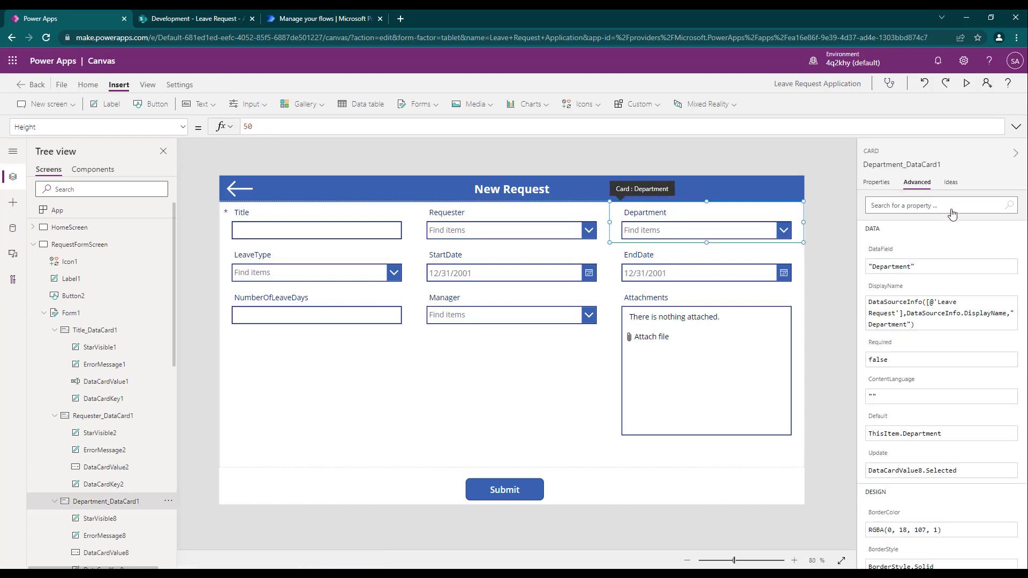
click(686, 230)
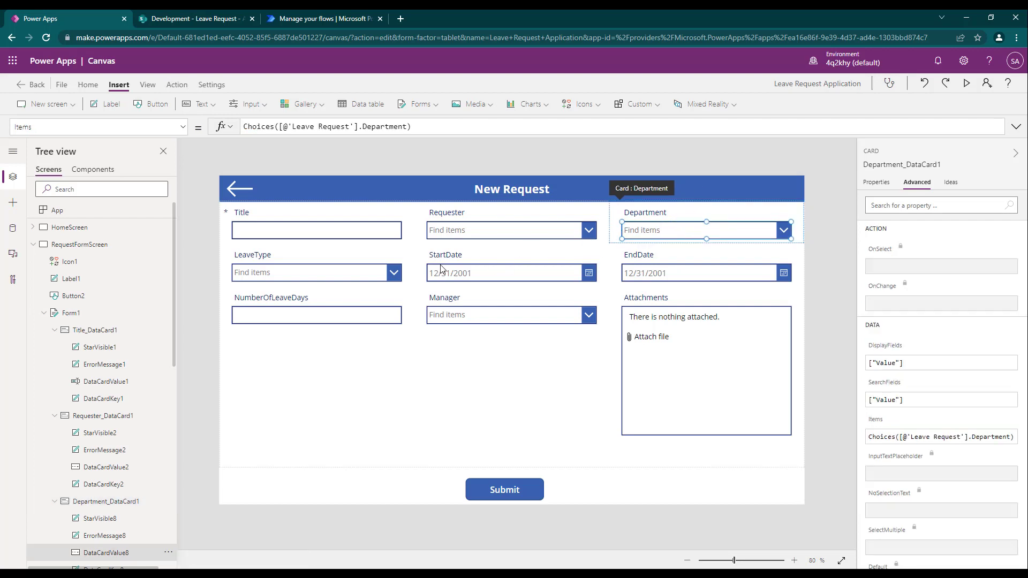
click(498, 242)
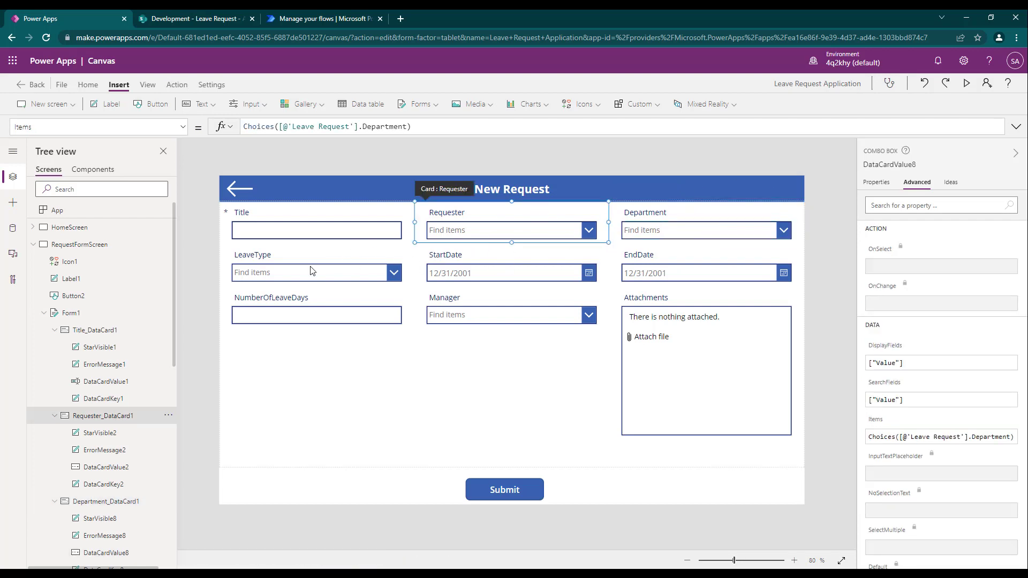
Show the DefaultSelectedItems property of the LeaveType card's combo box and unlock that card.
click(312, 271)
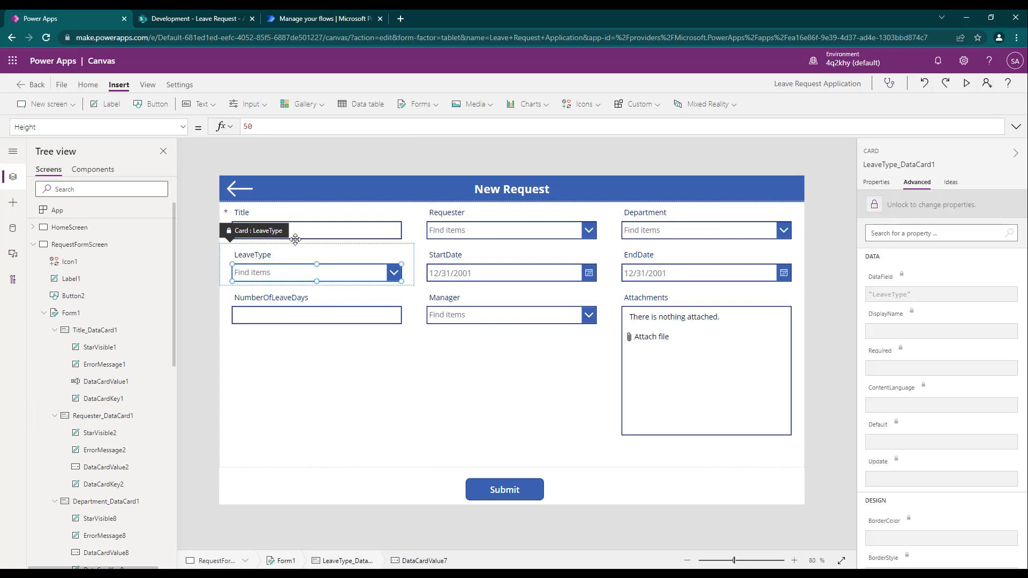
click(182, 129)
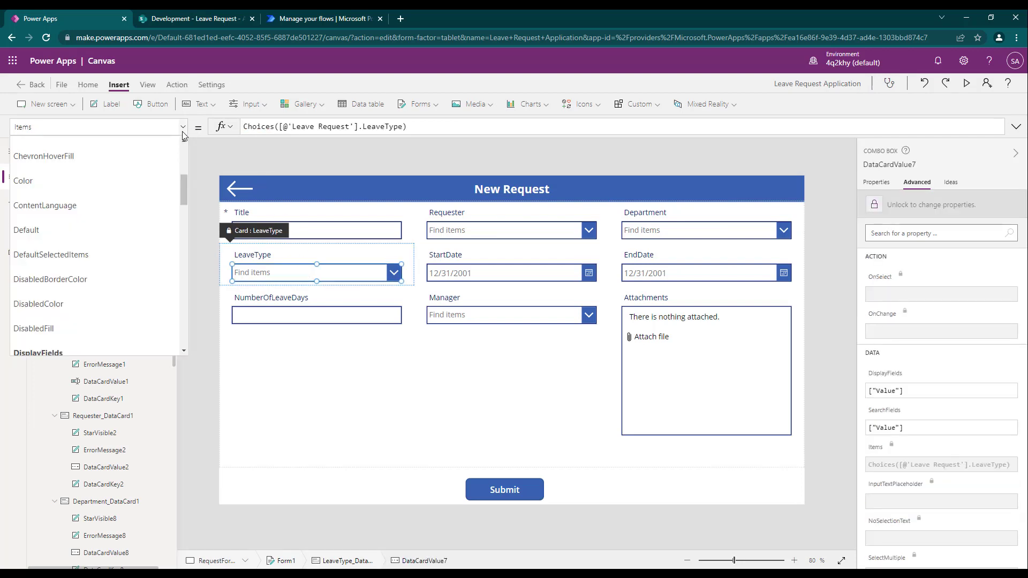
scroll(102, 251, up, 2)
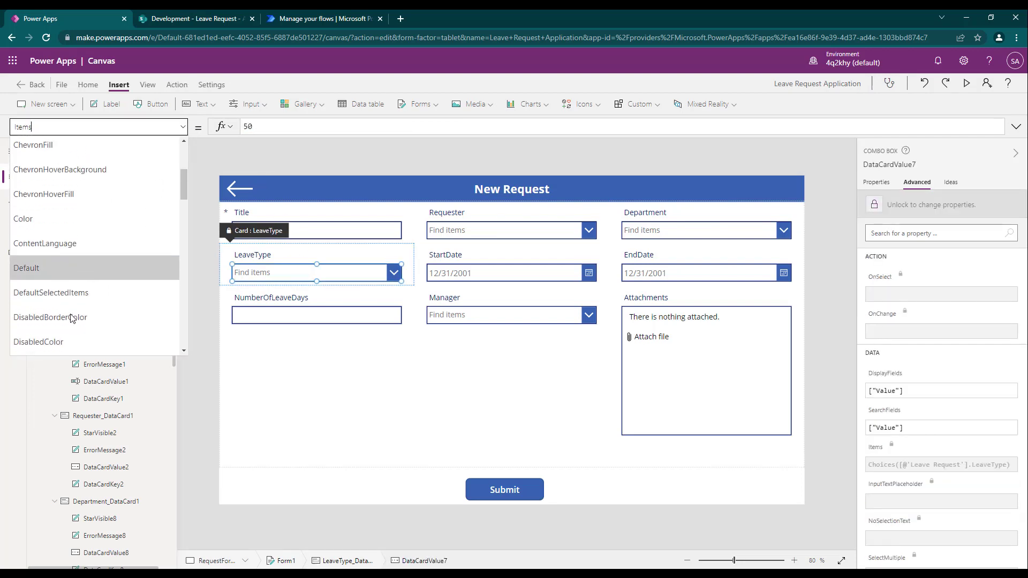
scroll(72, 319, down, 1)
click(88, 256)
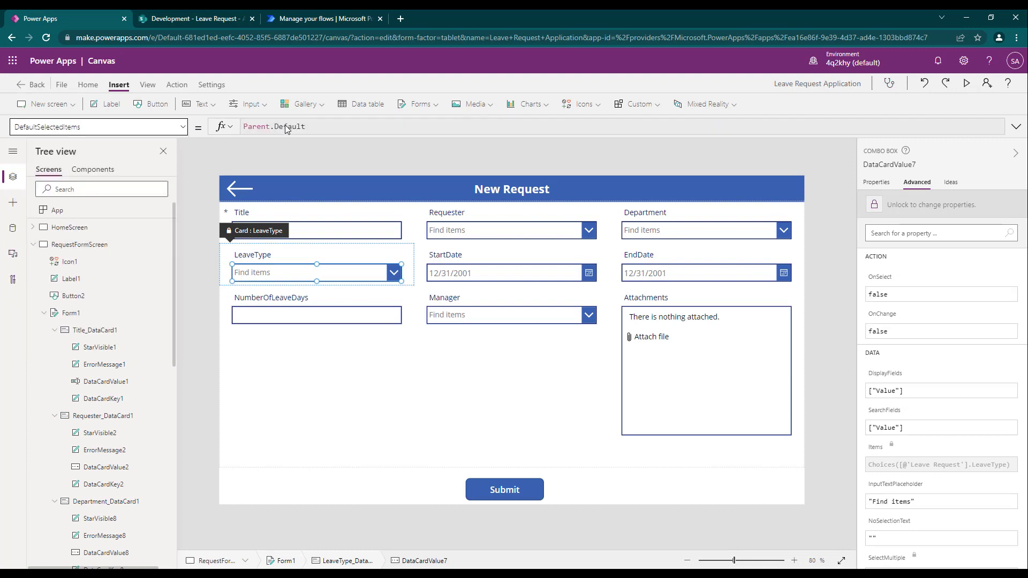
click(932, 207)
Set the Requester combo box's DefaultSelectedItems to an SPListExpandedReference record with Email, Claims ("i:0#.f|membership|" & MyProfile.Mail), DisplayName, JobTitle, Department from MyProfile, and Picture User().Image.
click(486, 233)
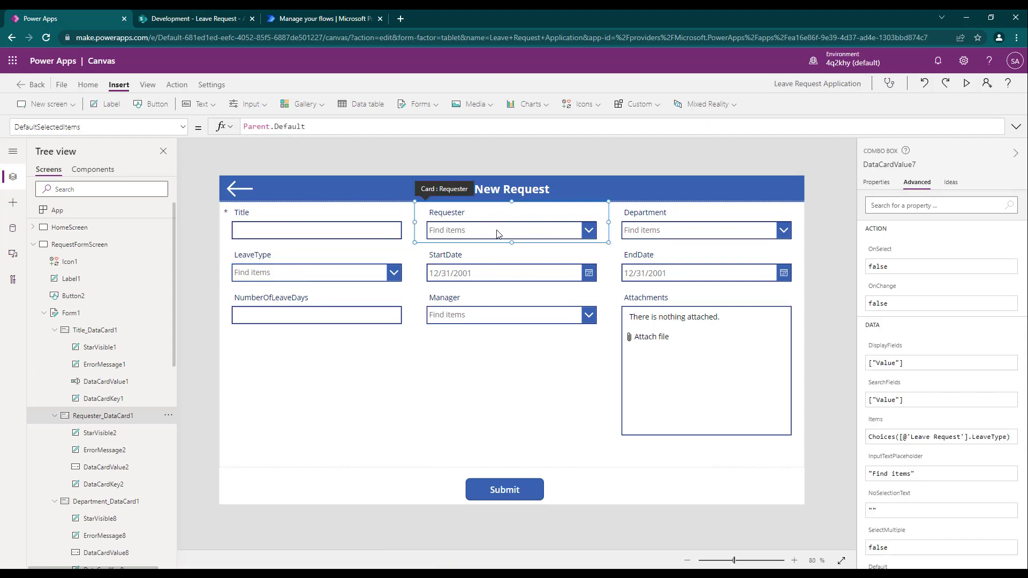
click(498, 232)
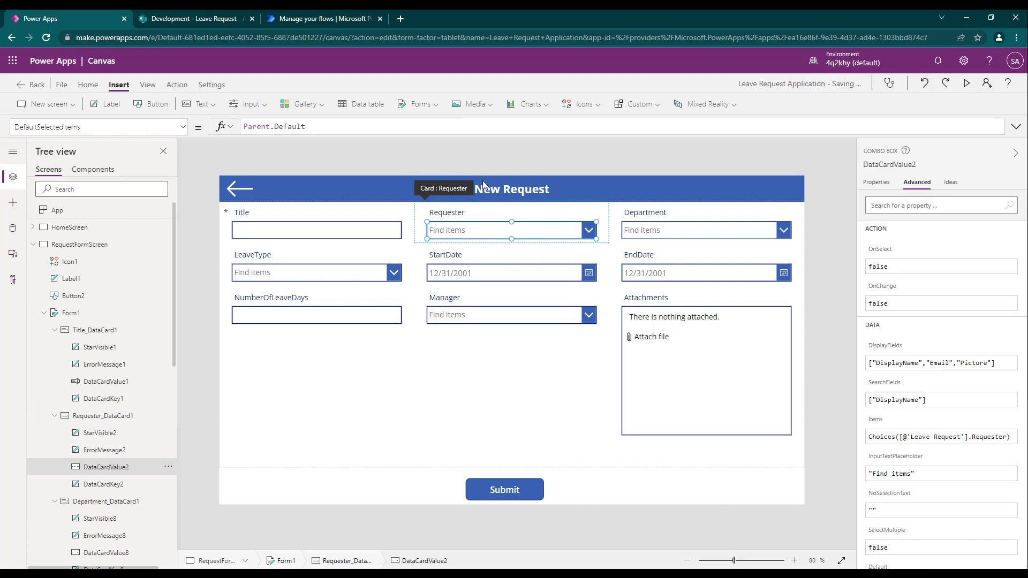
click(317, 125)
key(ctrl+a)
key(ctrl+v)
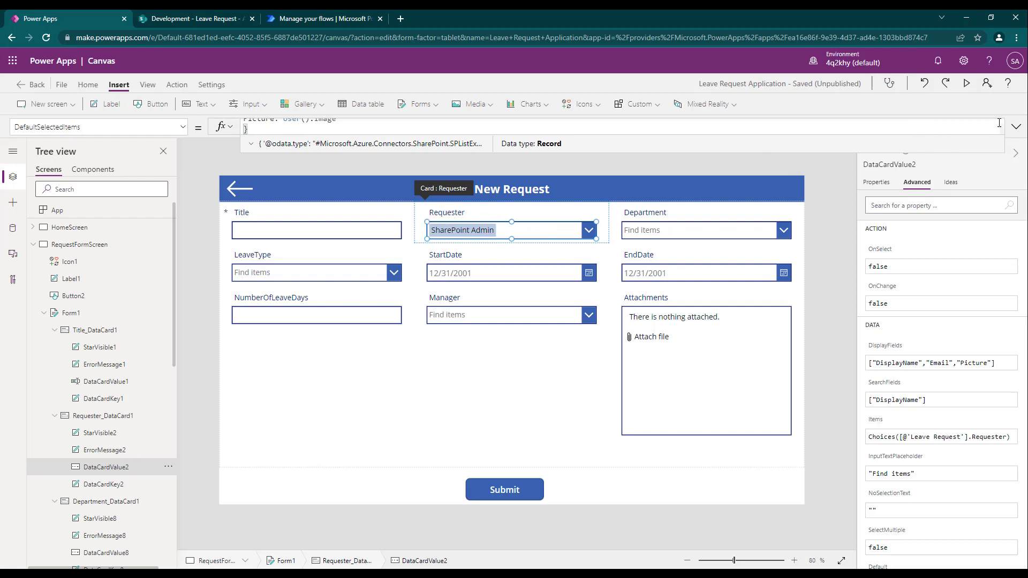
click(1016, 127)
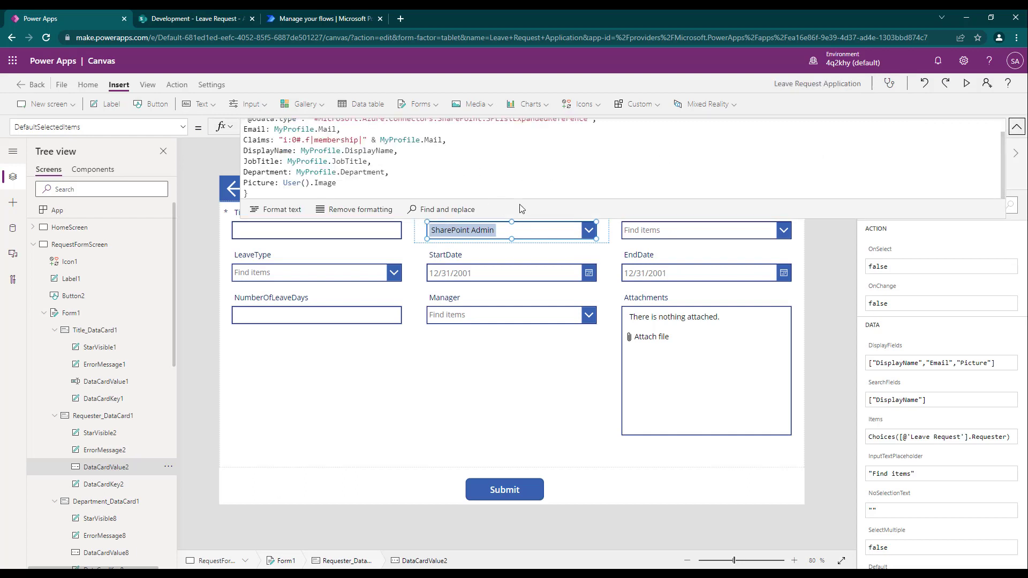
drag(522, 217, 519, 298)
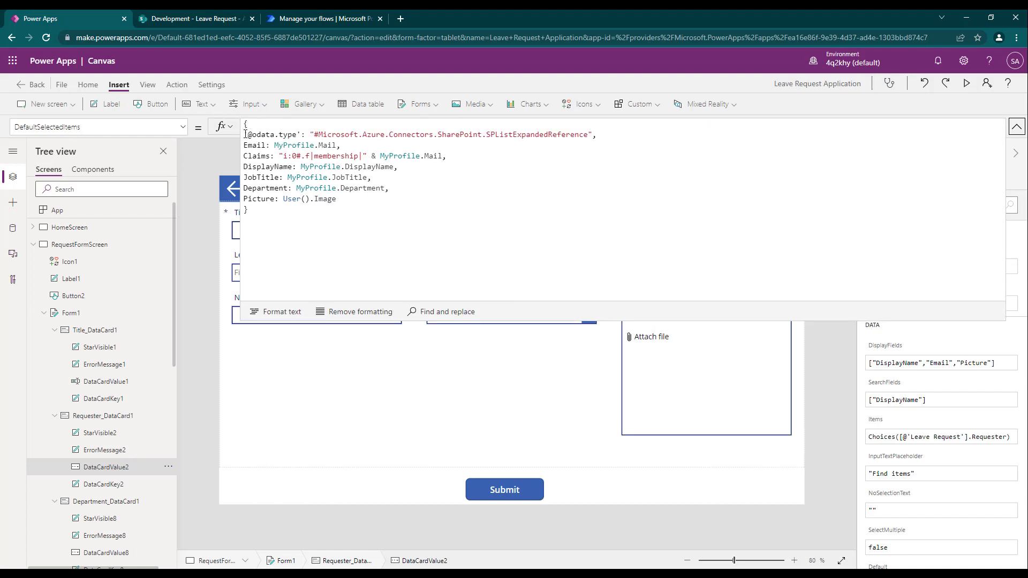
drag(245, 134, 630, 198)
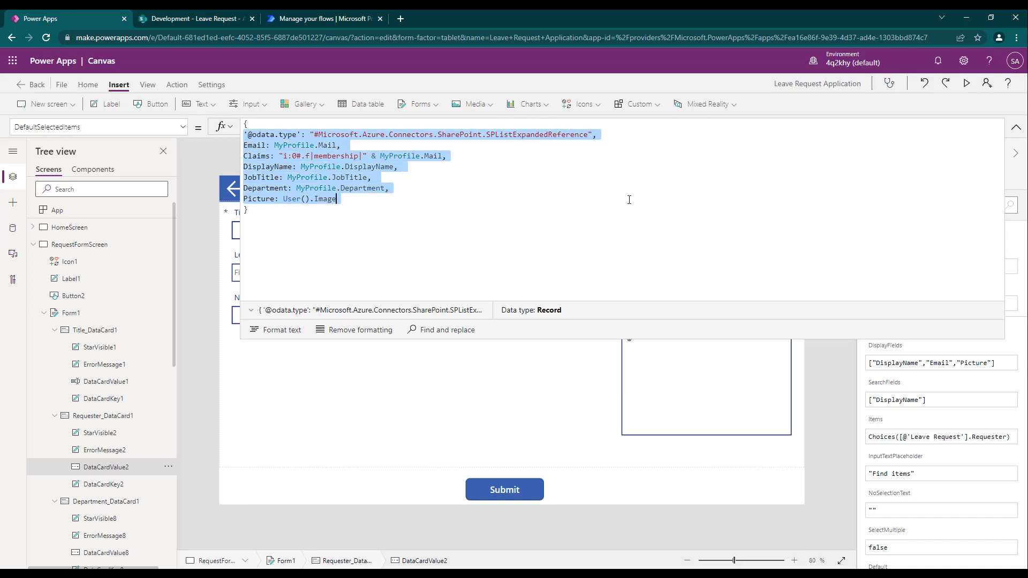
click(244, 135)
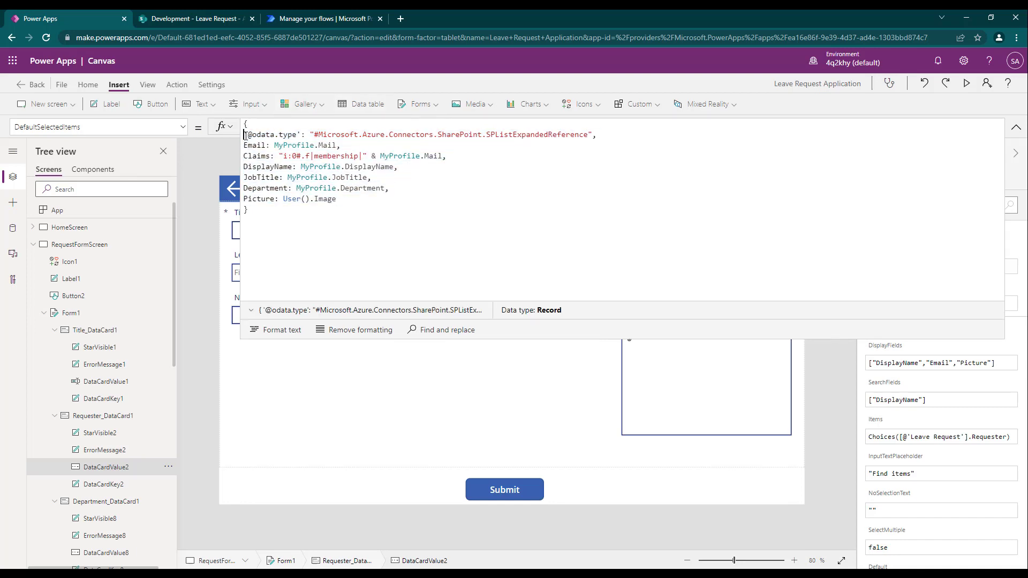
drag(244, 136, 612, 132)
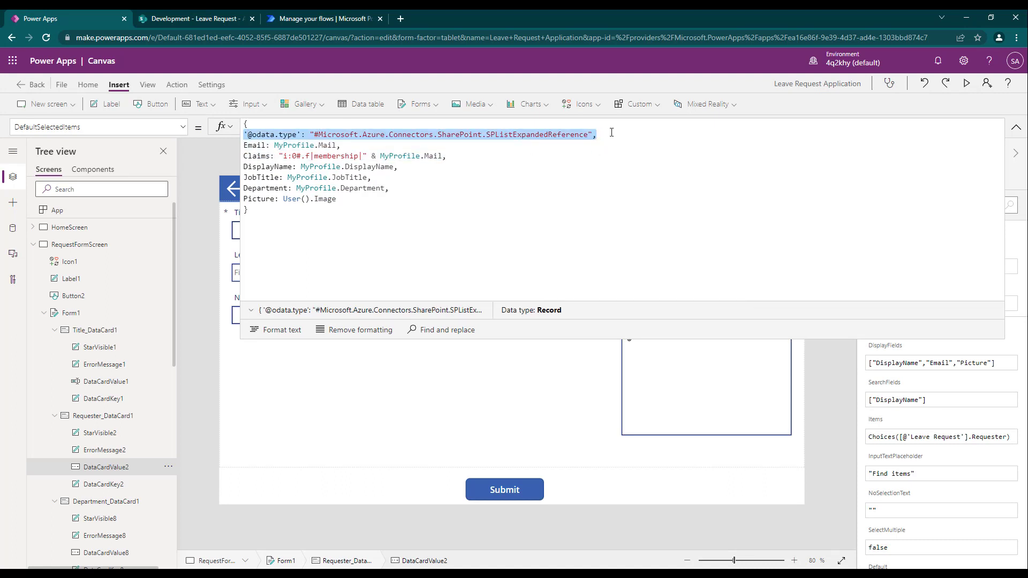
click(245, 146)
click(284, 147)
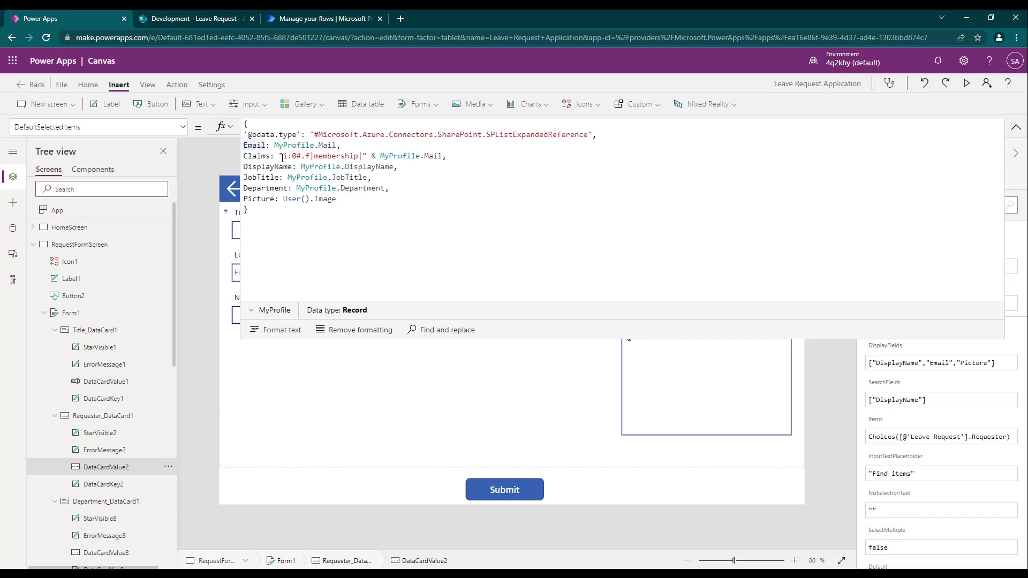
drag(280, 157, 371, 156)
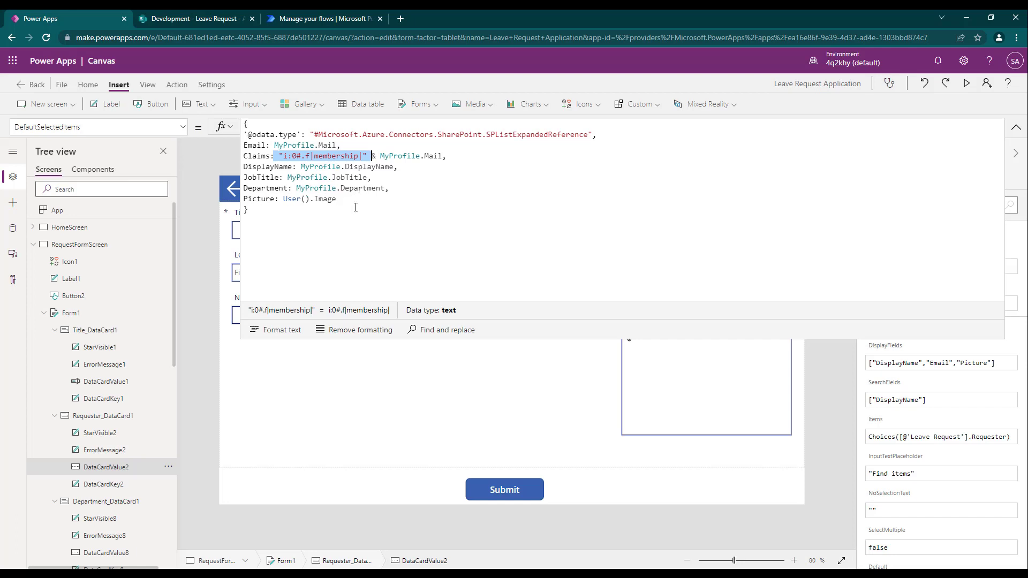
click(1016, 127)
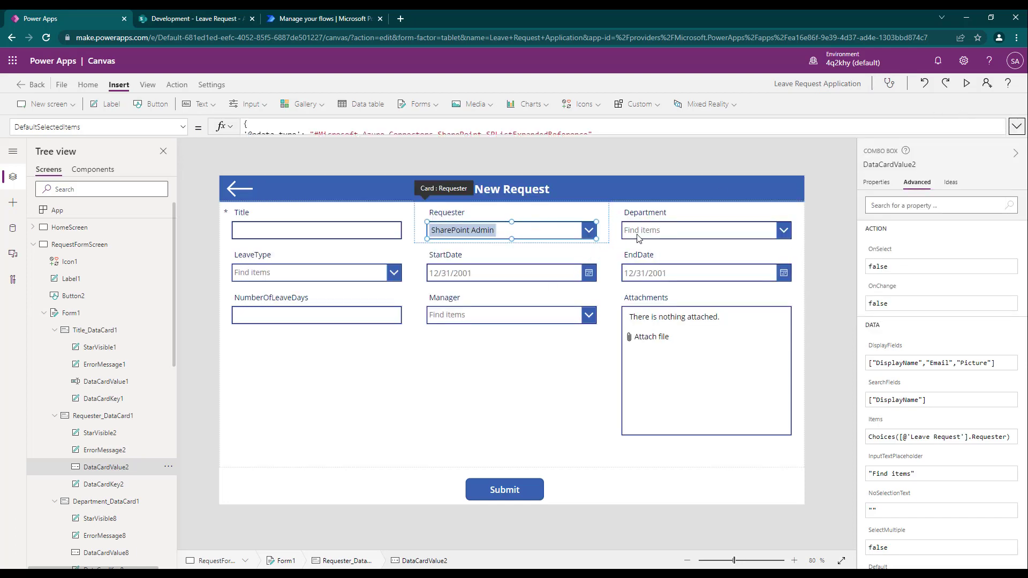
Set the Requester combo box's DisplayMode property to DisplayMode.View.
click(822, 190)
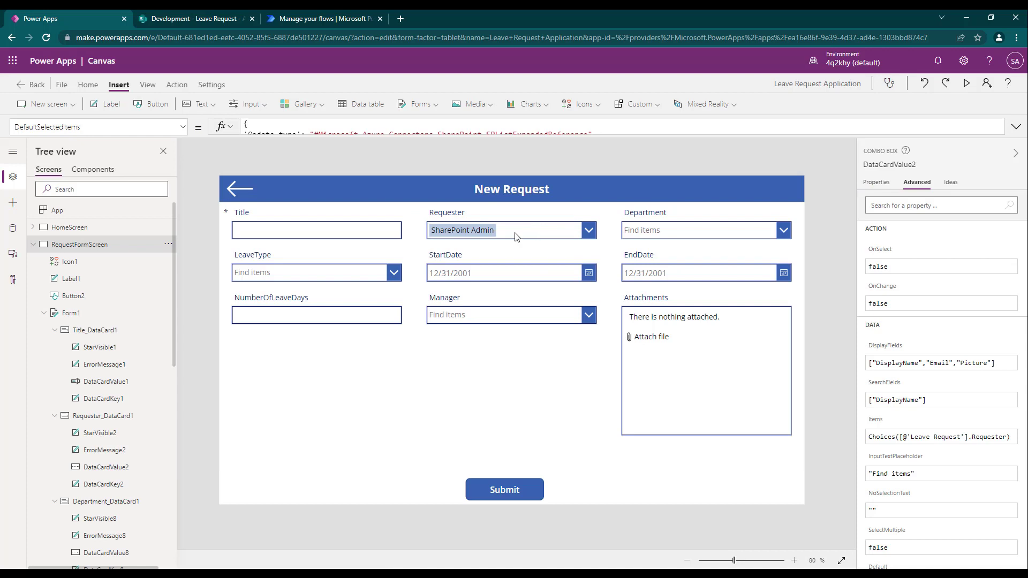
click(516, 237)
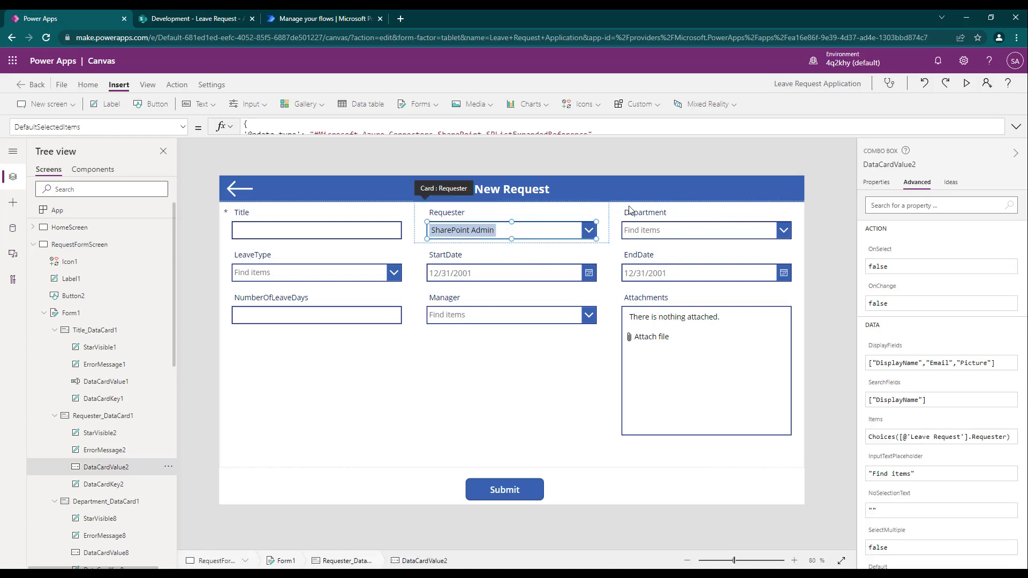
click(877, 185)
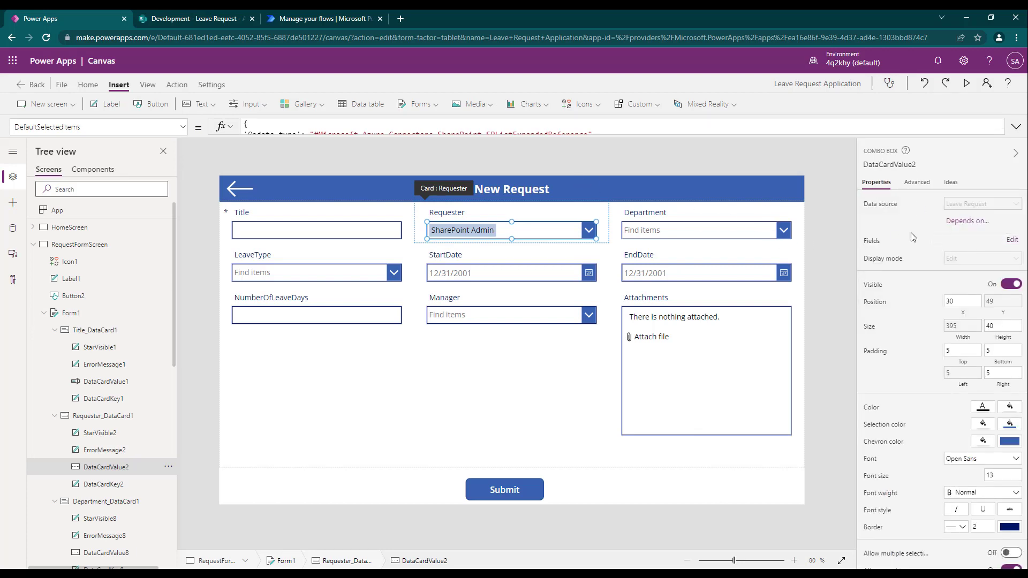
click(984, 257)
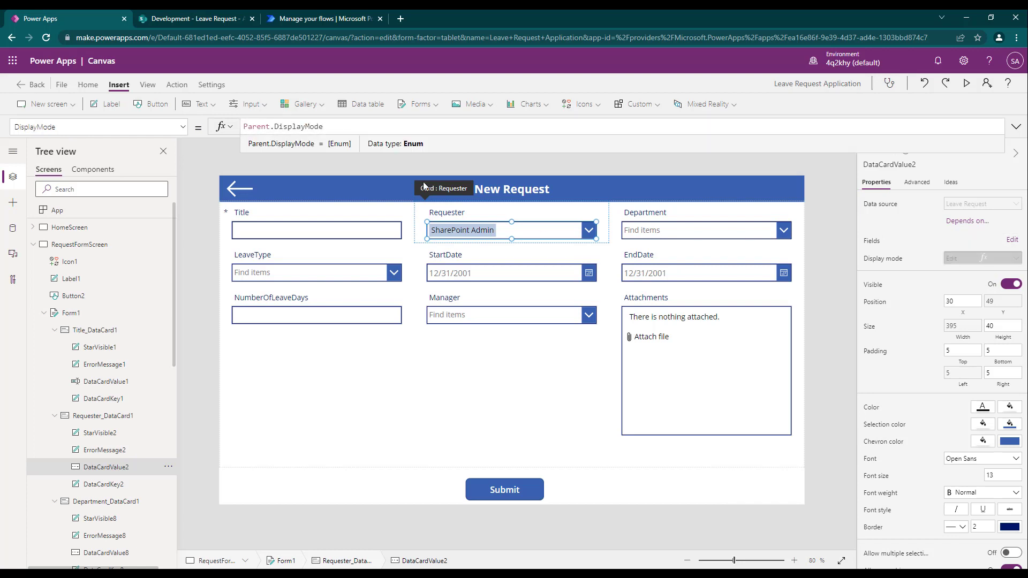
drag(275, 127, 232, 129)
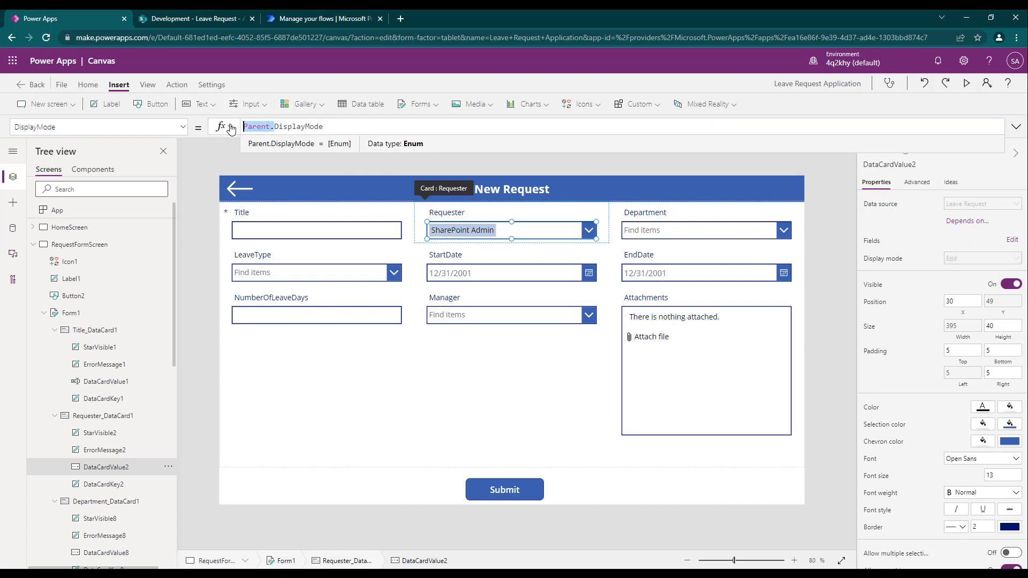
key(BackSpace)
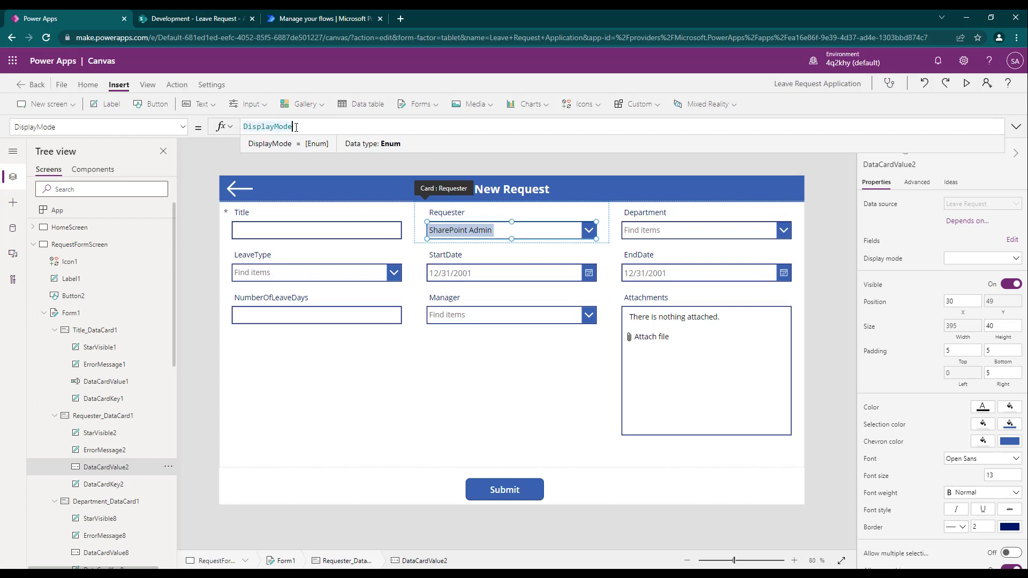
text(.)
key(Down)
key(Down)
key(Down)
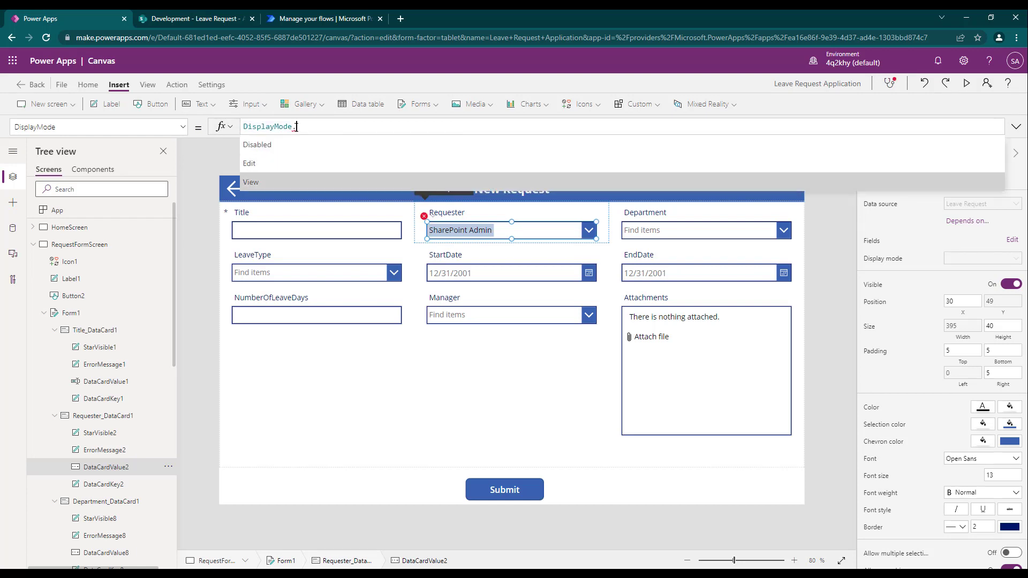
key(Tab)
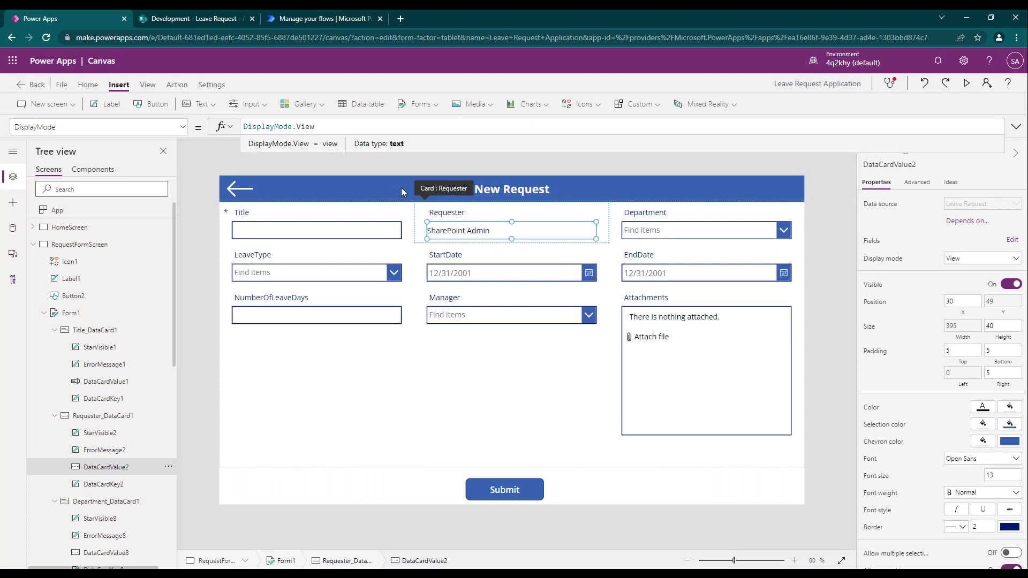
Change the Requester combo box's DisplayMode property to DisplayMode.Disabled.
click(509, 224)
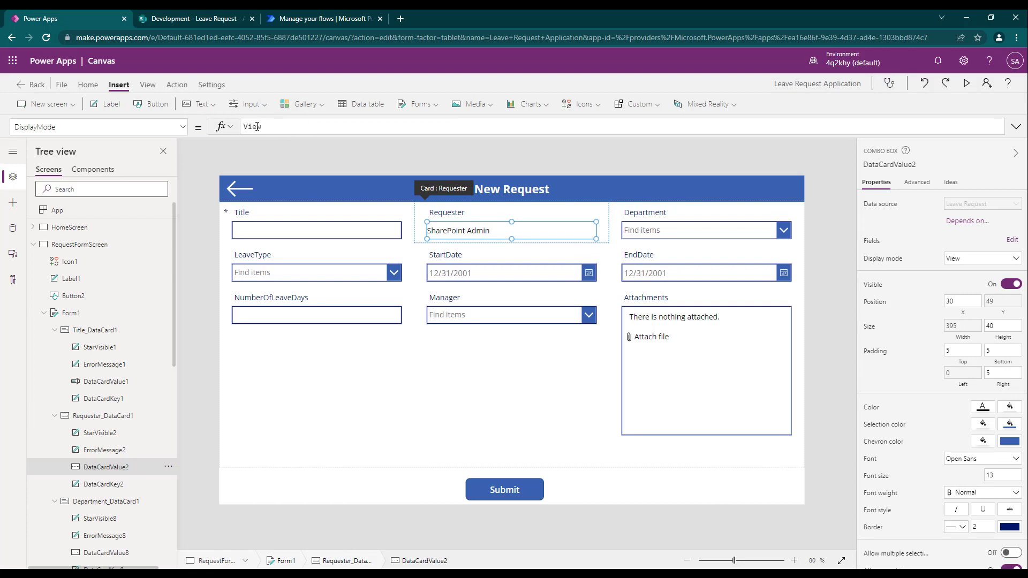
click(310, 127)
double_click(308, 126)
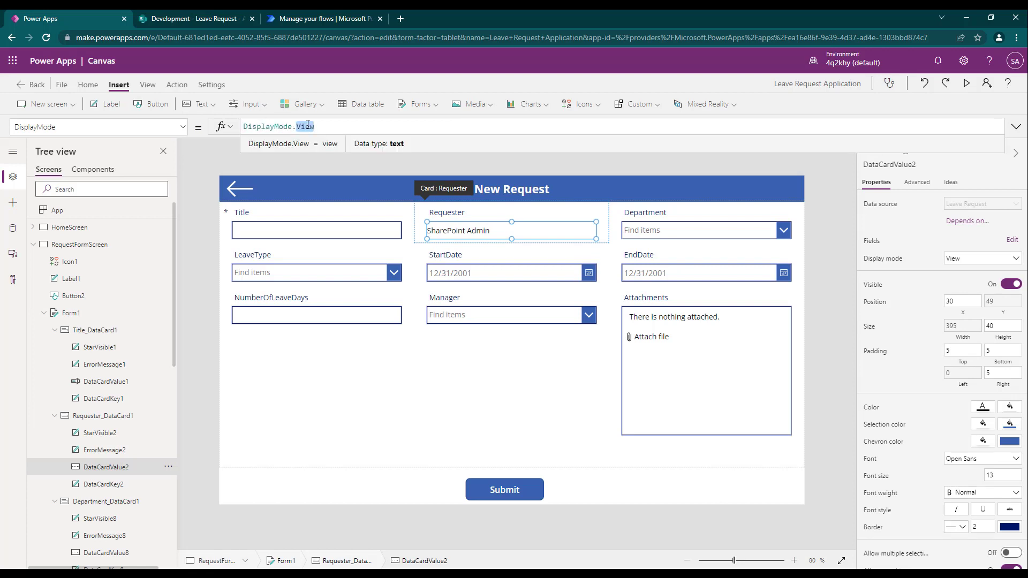
text(disab)
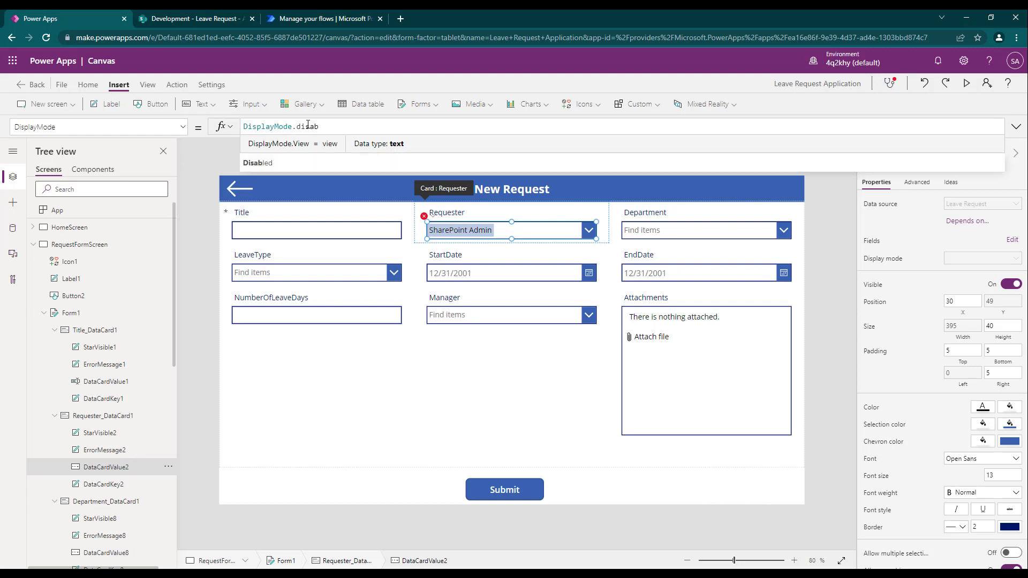
key(Down)
key(Return)
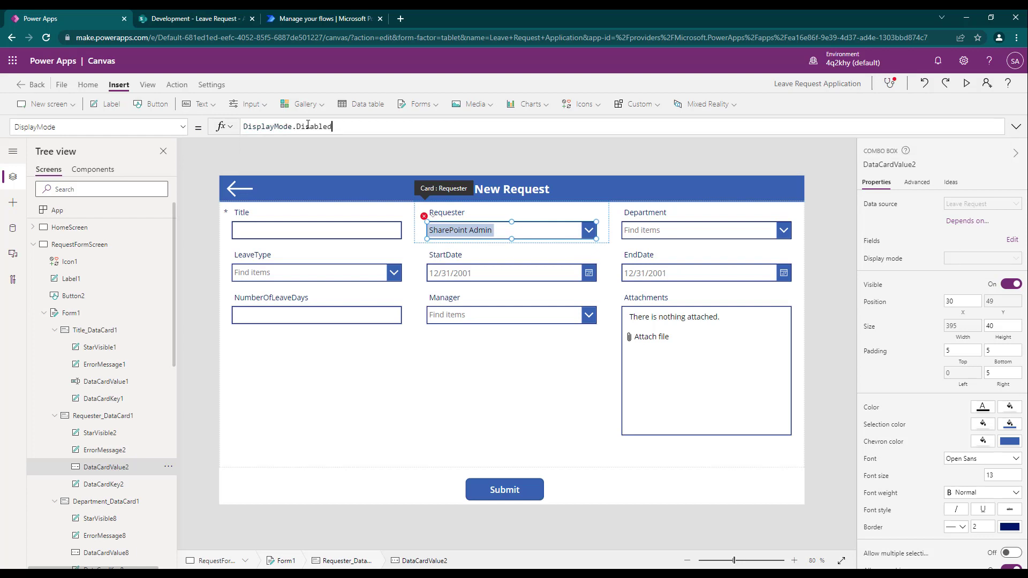
click(564, 254)
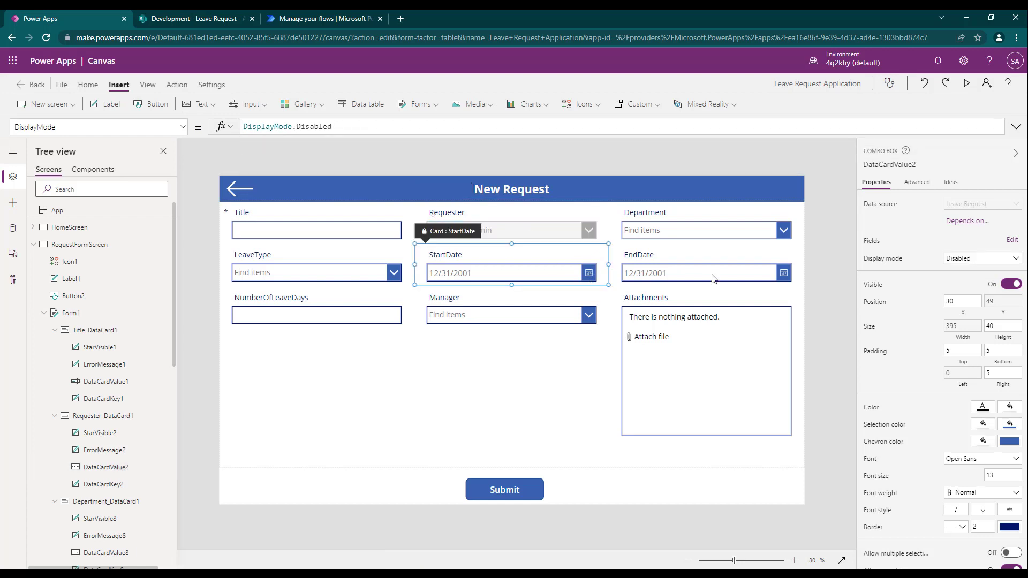
Preview the New Request screen to check the Requester field, and return to editing.
click(558, 234)
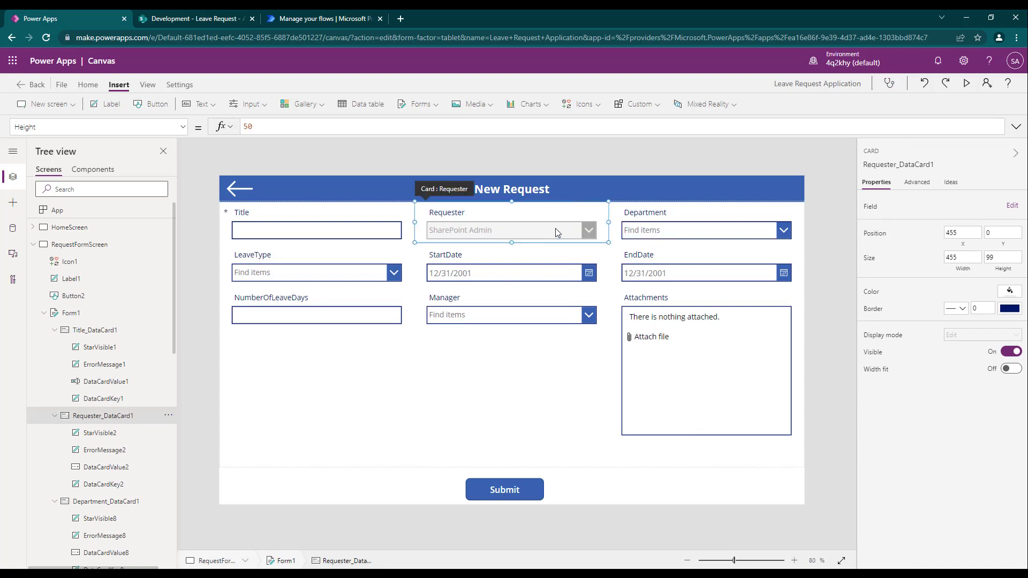
click(968, 85)
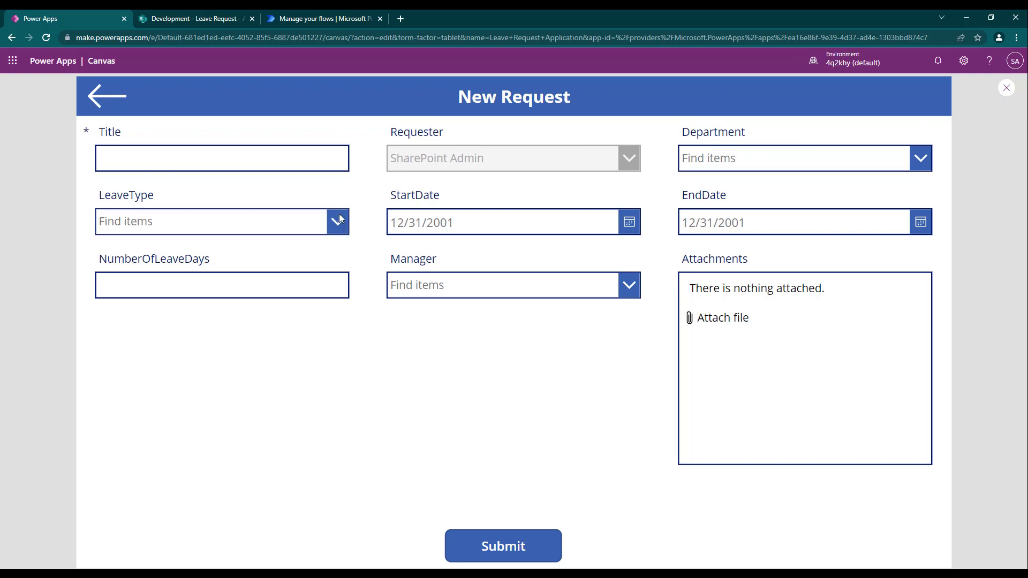
click(1006, 90)
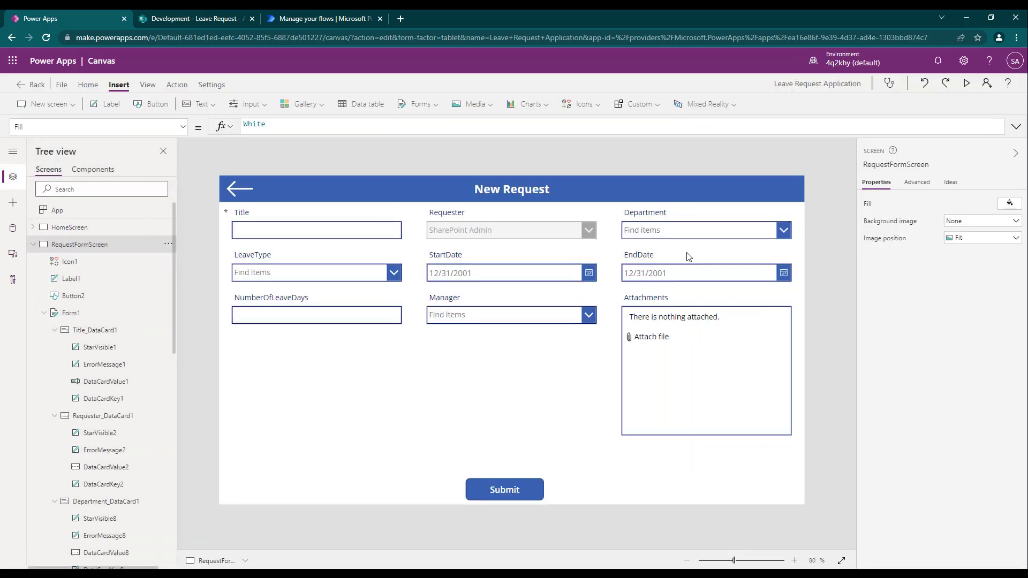
Unlock the StartDate, EndDate and NumberOfLeaveDays cards so their properties can be changed.
click(498, 274)
click(498, 276)
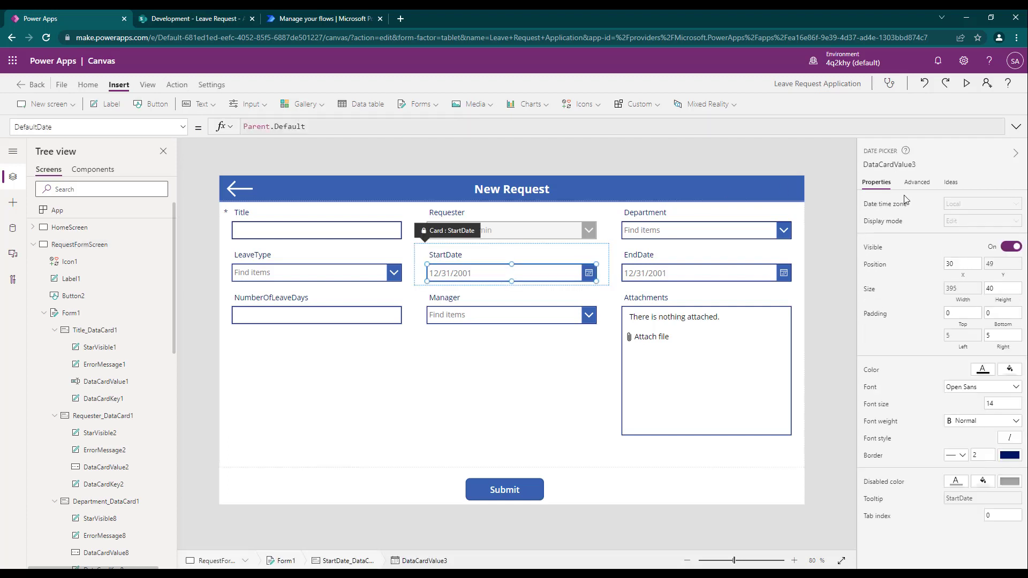
click(926, 185)
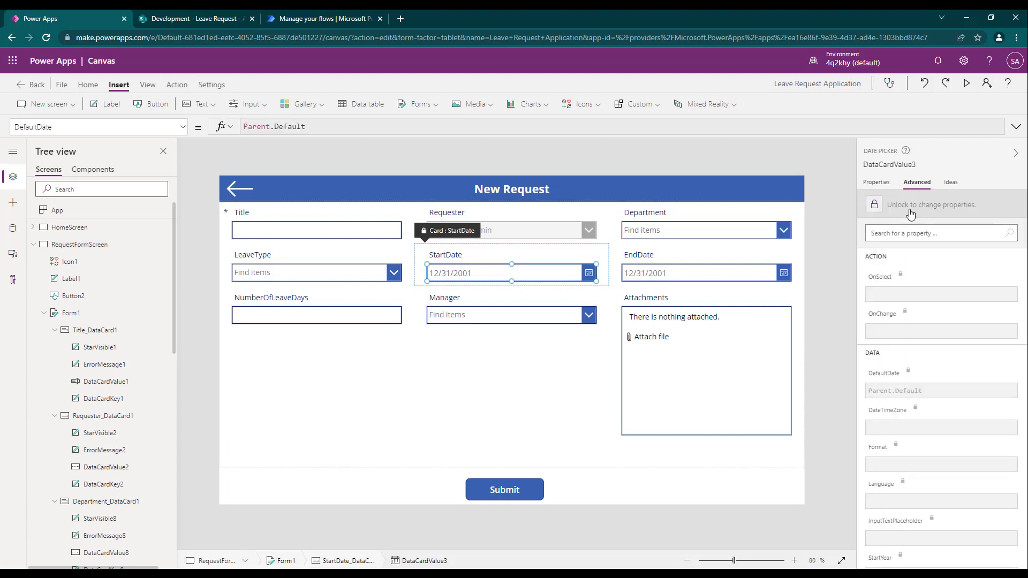
click(681, 272)
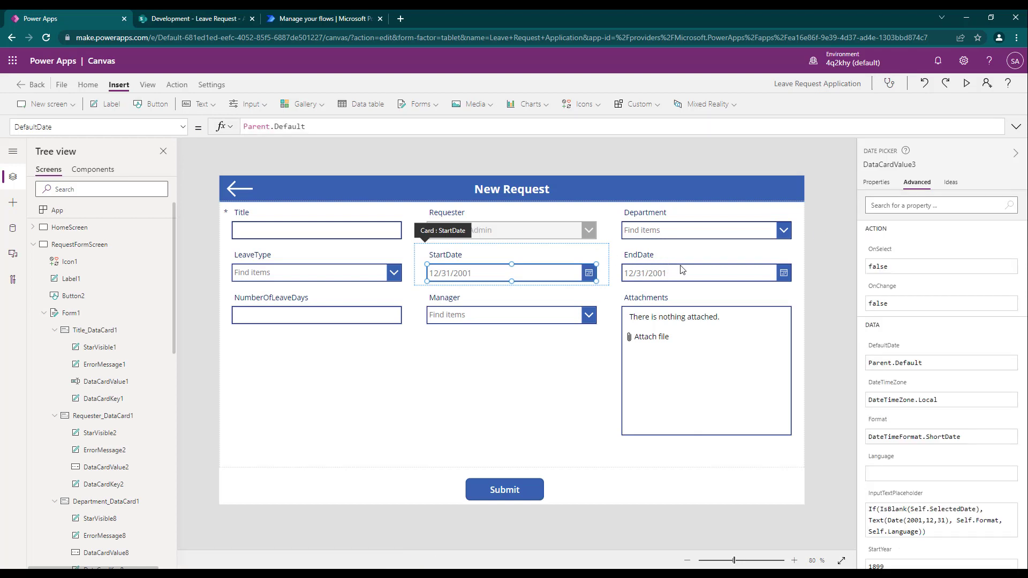
click(901, 207)
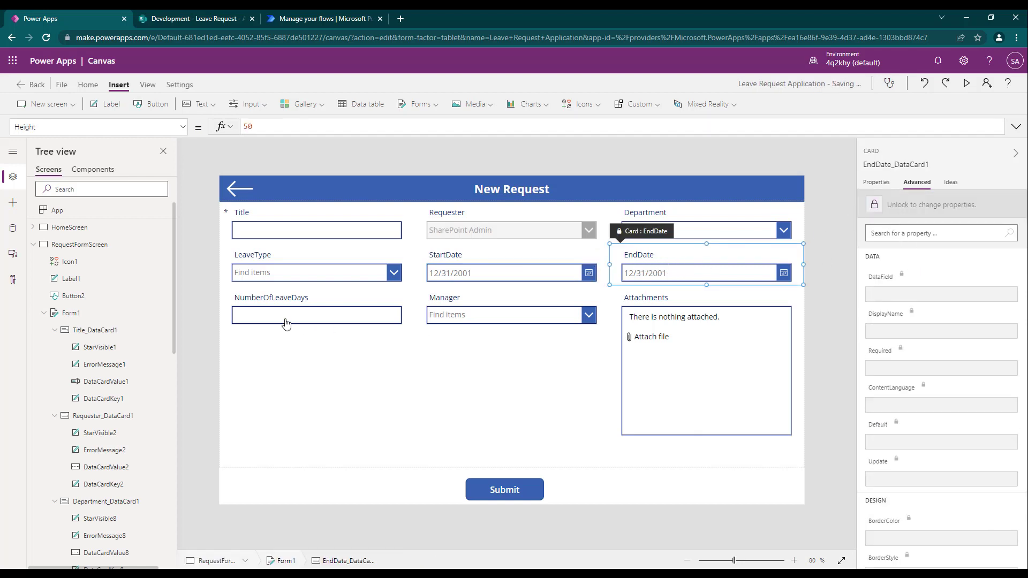
click(311, 303)
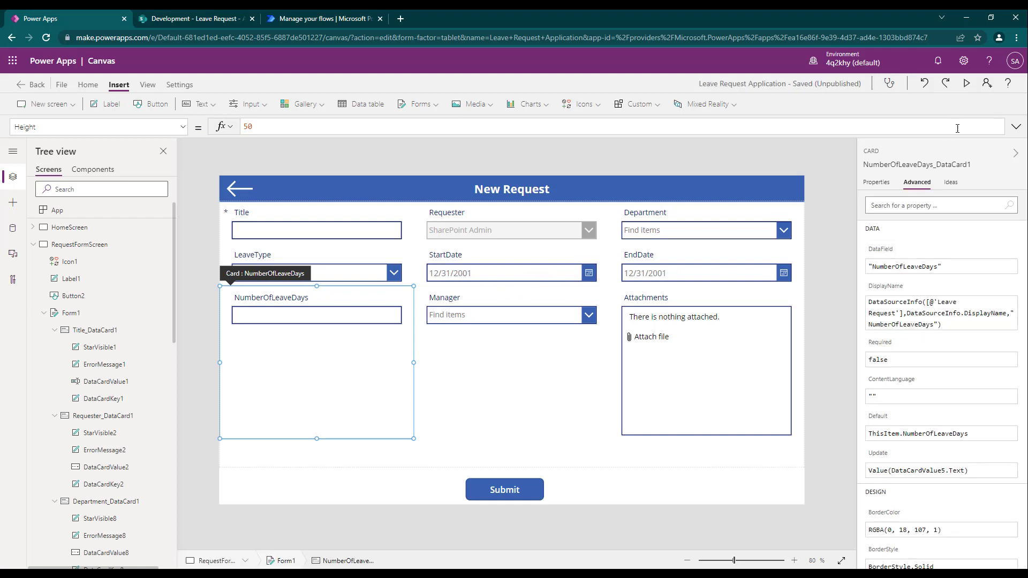
Preview the form to examine the date and NumberOfLeaveDays fields, and close the preview.
click(967, 83)
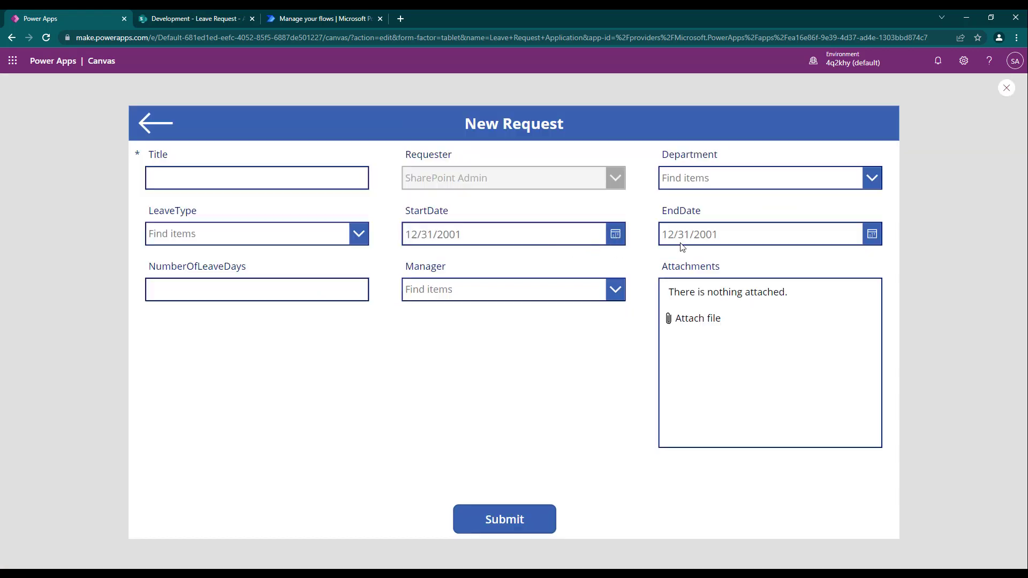
click(225, 292)
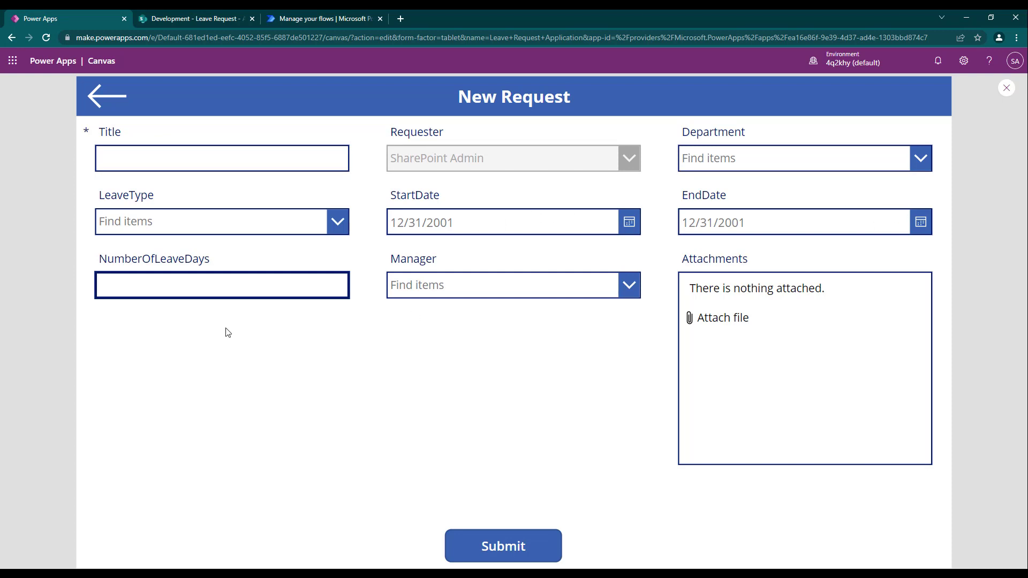
click(1007, 89)
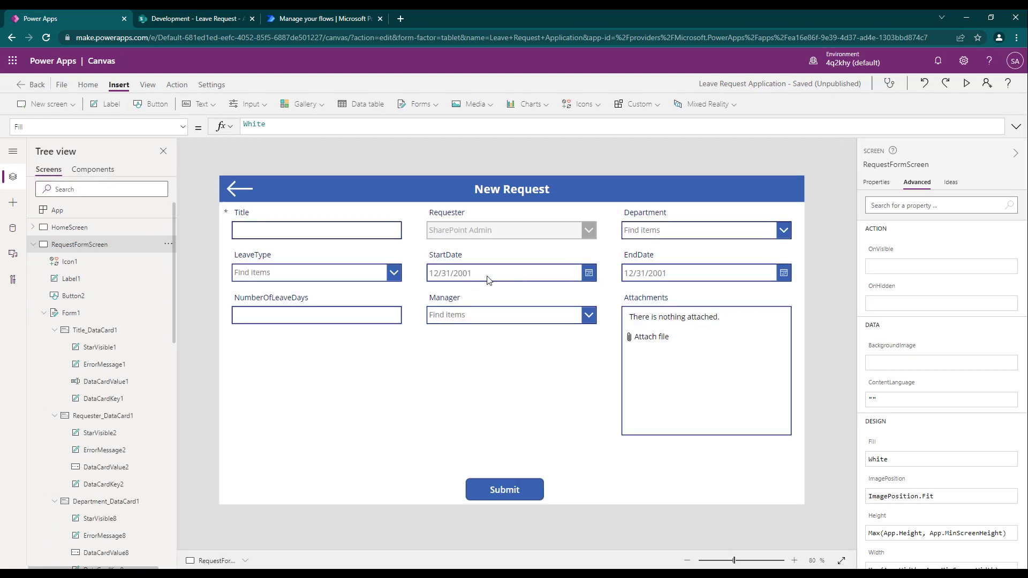
Replace the Default formula of the NumberOfLeaveDays text input with the start of a DateDiff( call.
click(337, 324)
click(338, 324)
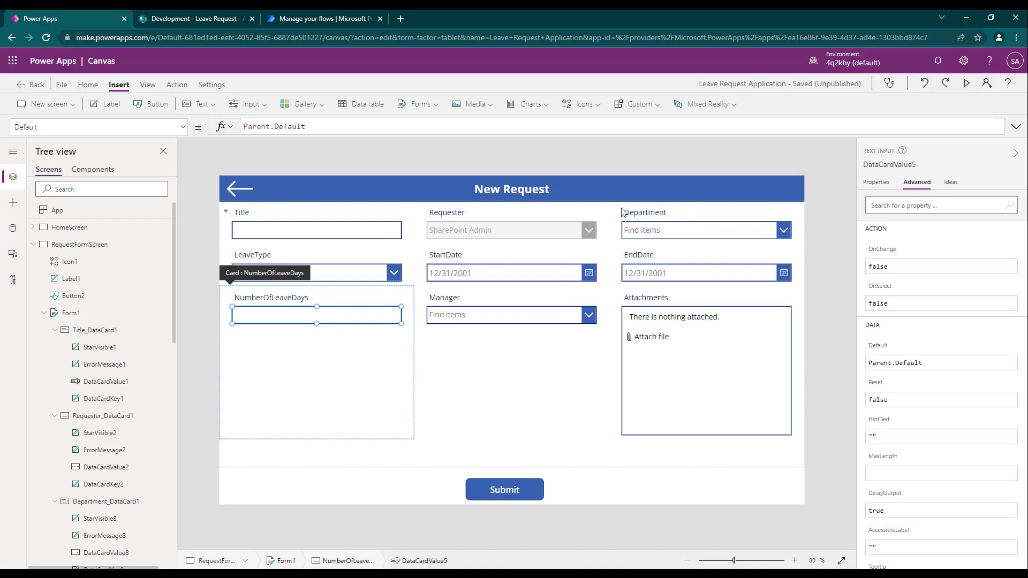
click(312, 125)
text(D)
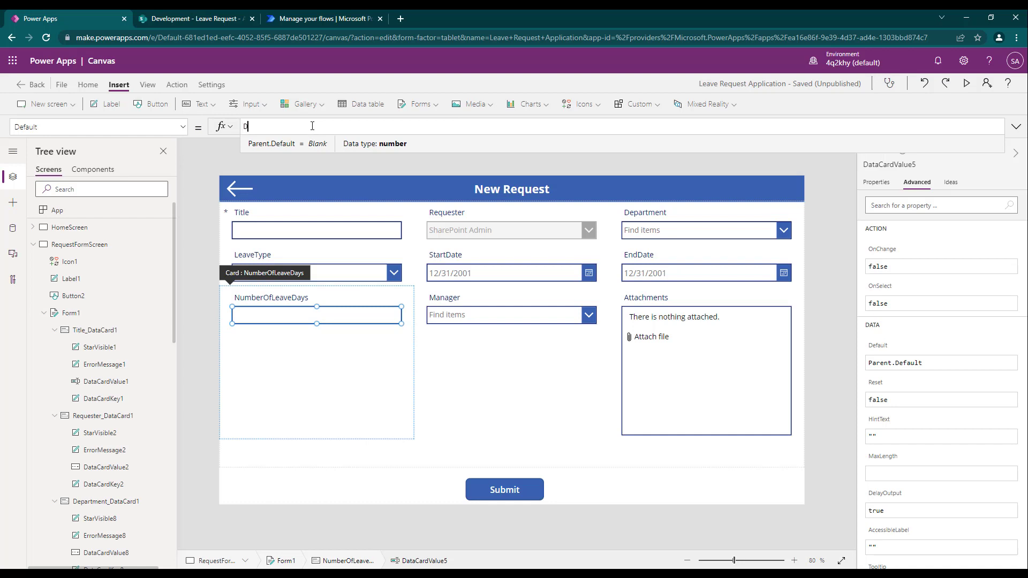
text(ated)
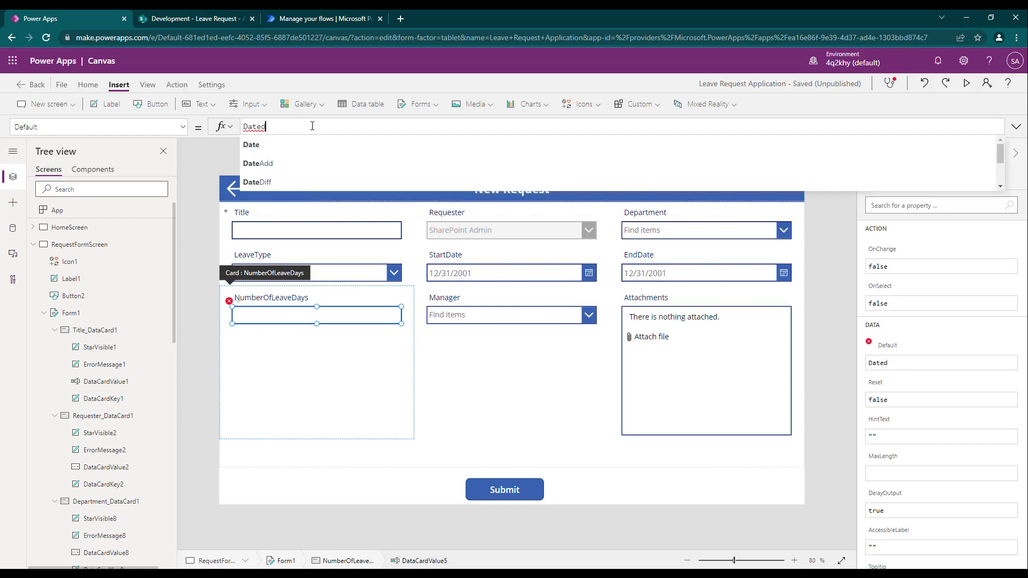
text(iff()
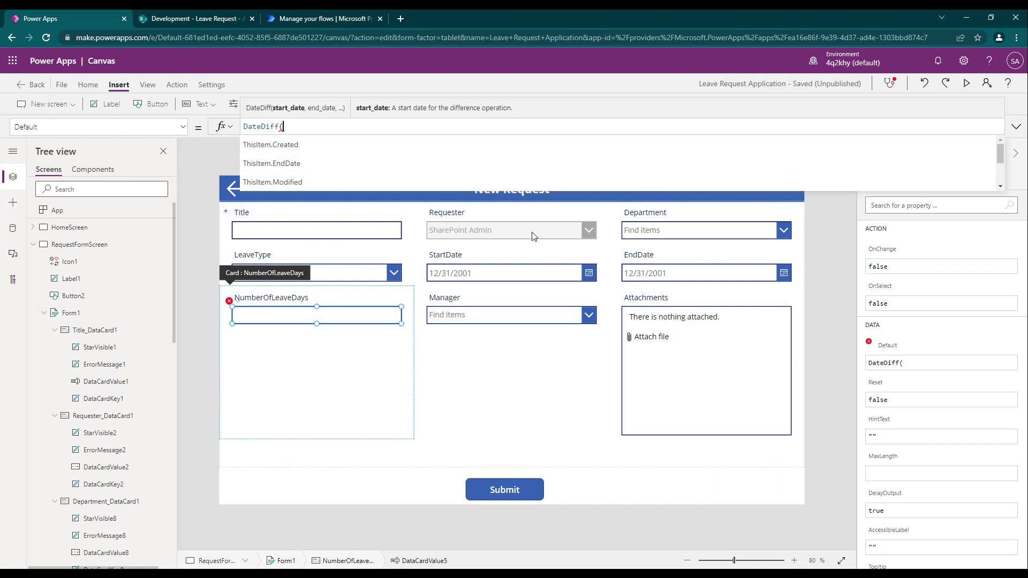
Look up the control names of the StartDate and EndDate date pickers.
click(492, 277)
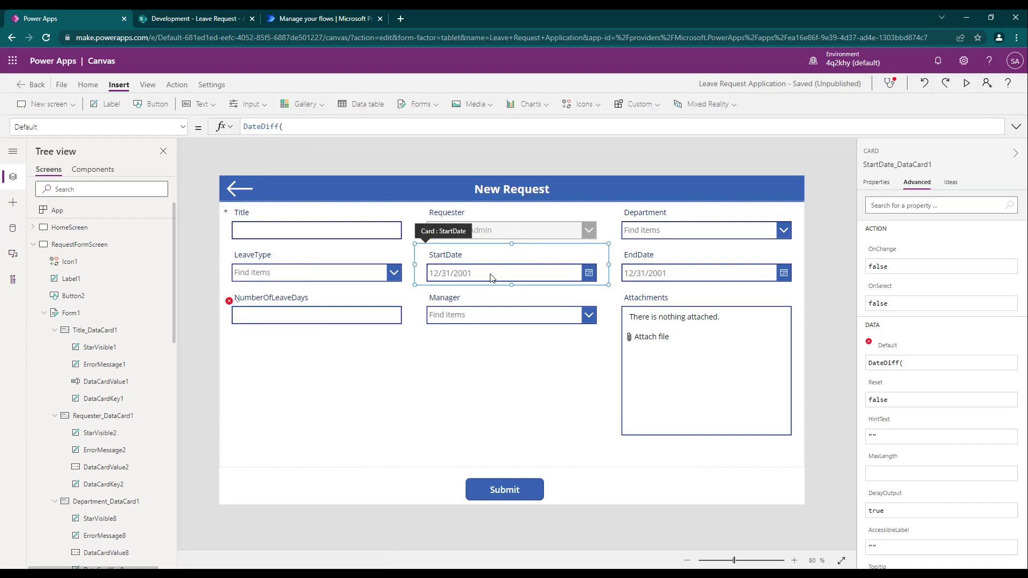
click(492, 277)
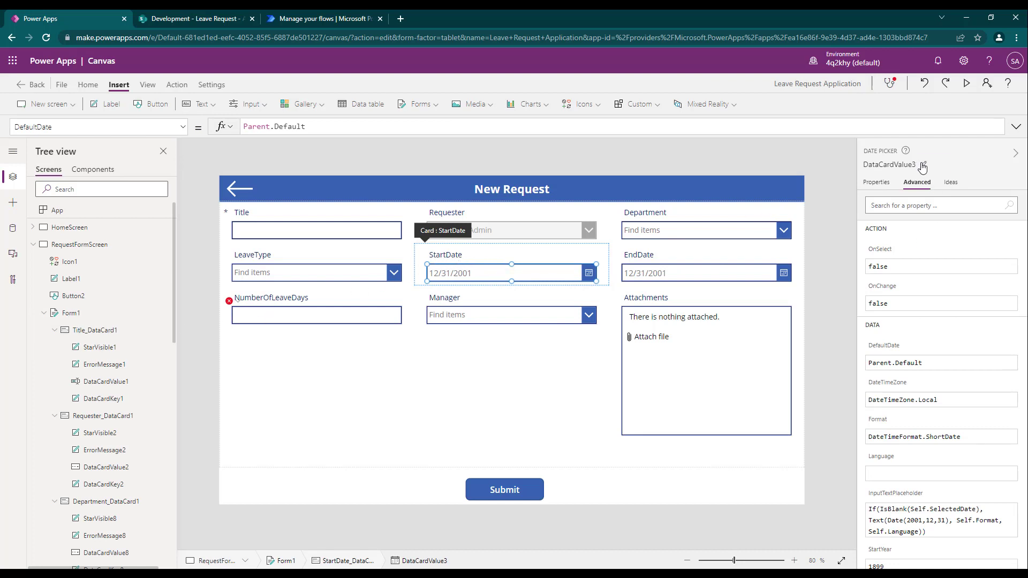
click(923, 166)
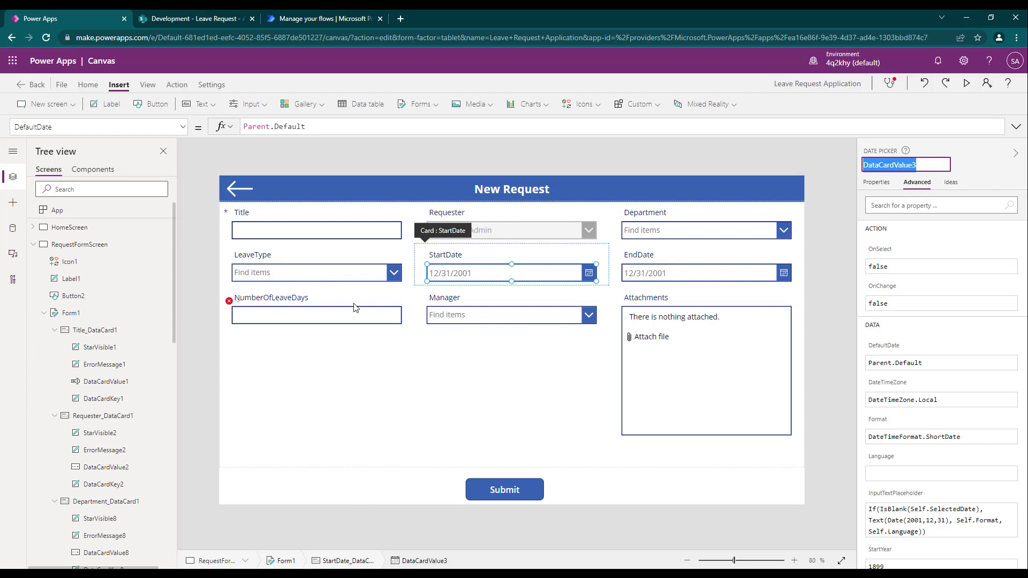
click(670, 277)
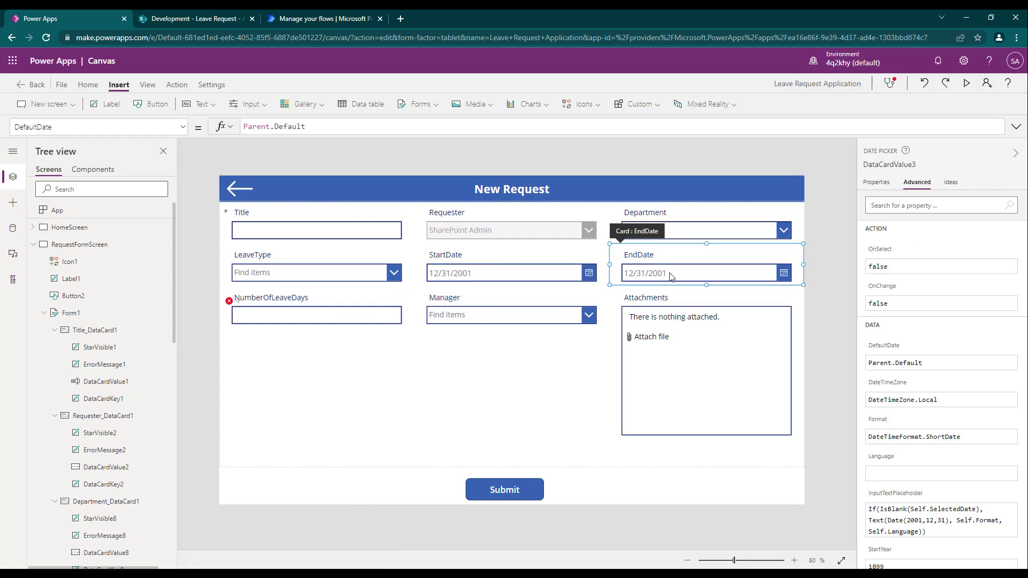
click(671, 277)
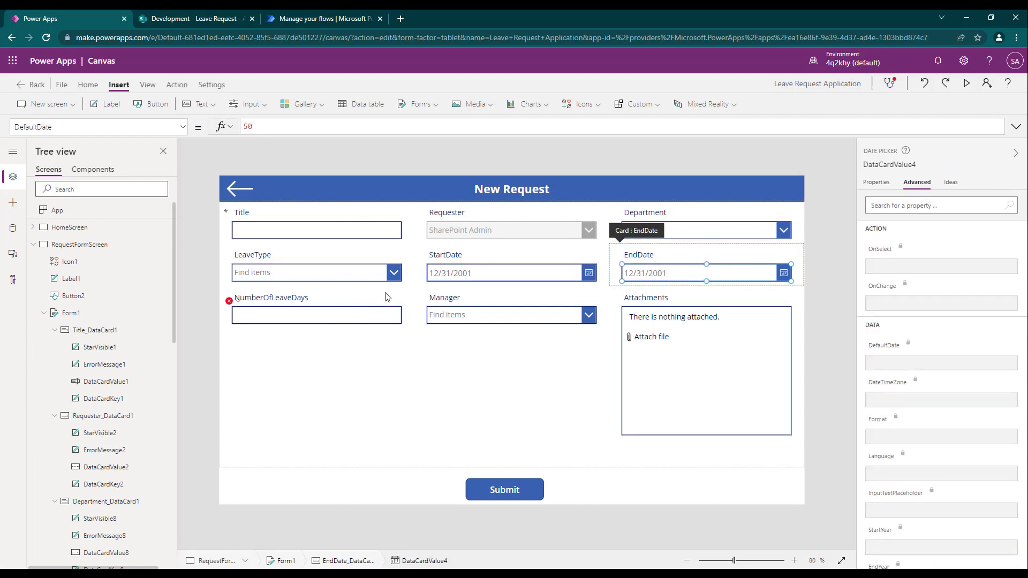
Complete the NumberOfLeaveDays Default formula as DateDiff(DataCardValue3.SelectedDate, DataCardValue4.SelectedDate).
click(337, 322)
click(336, 316)
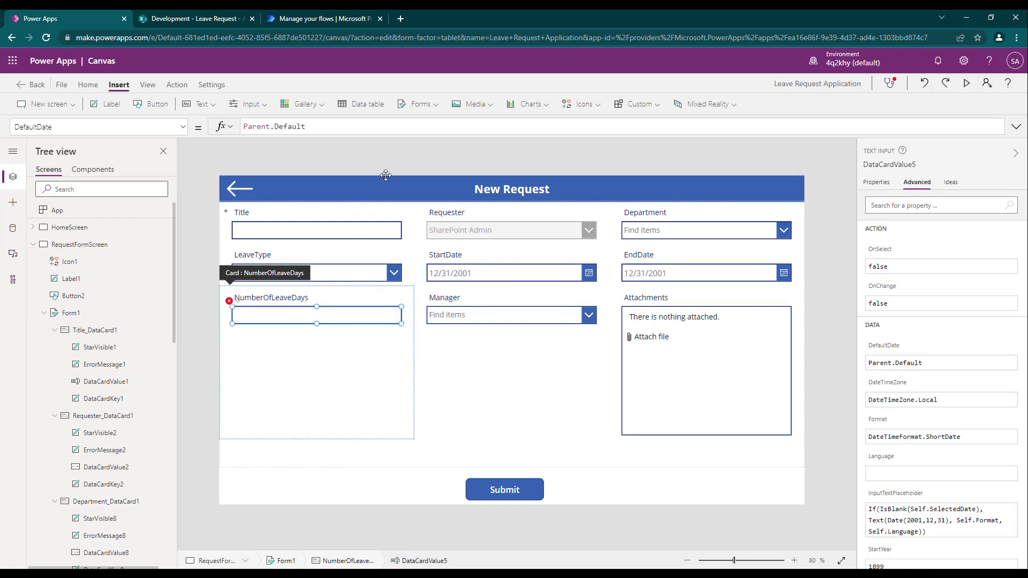
click(303, 125)
text(DataCardValue3)
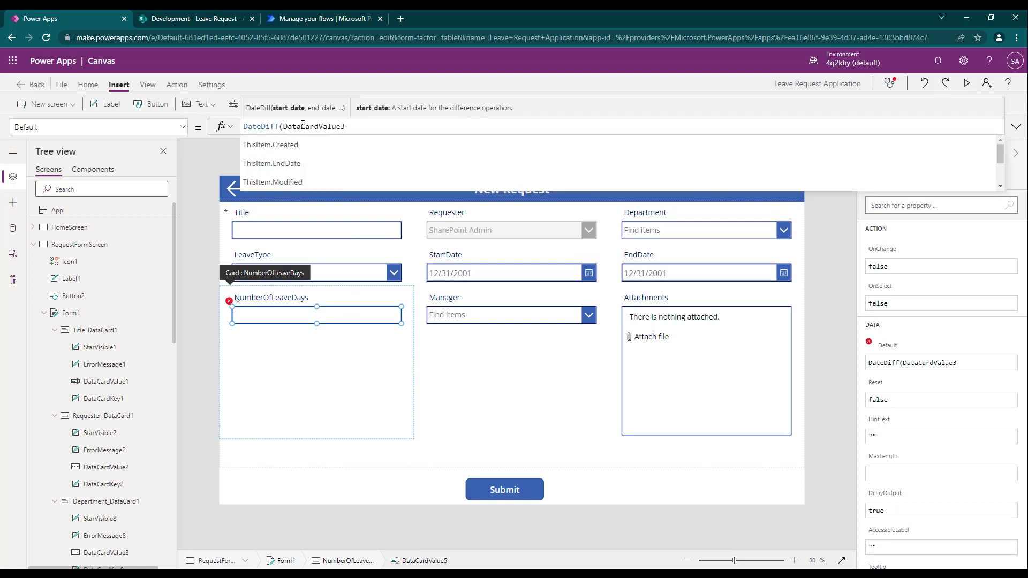
text(.SelectedDate)
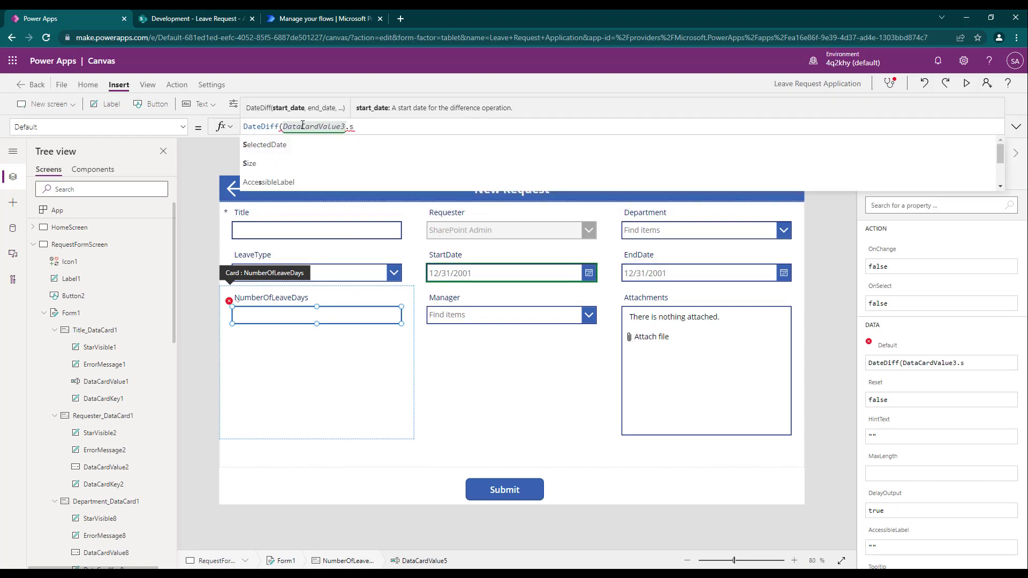
text(, )
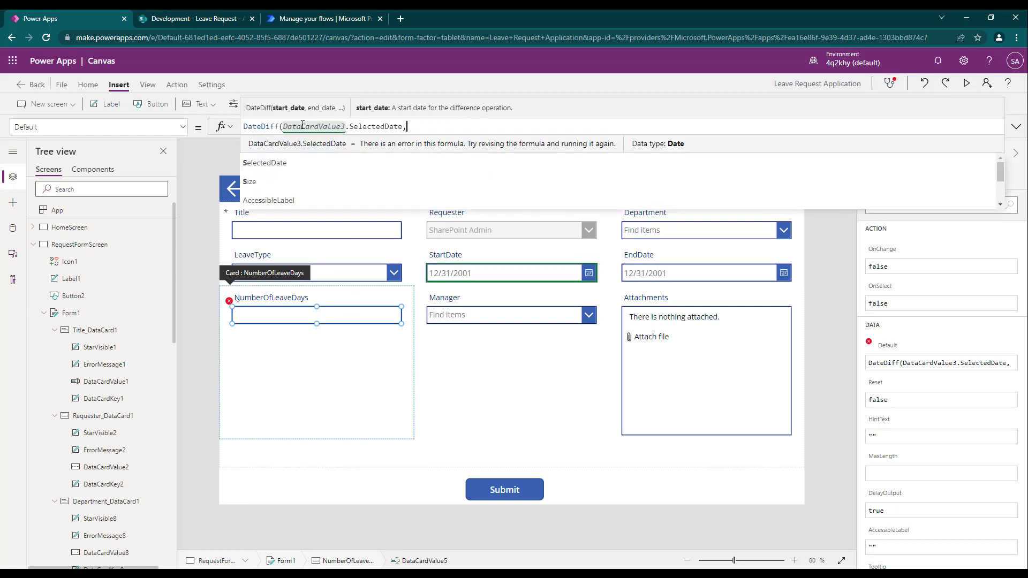
text(DataCardValue4)
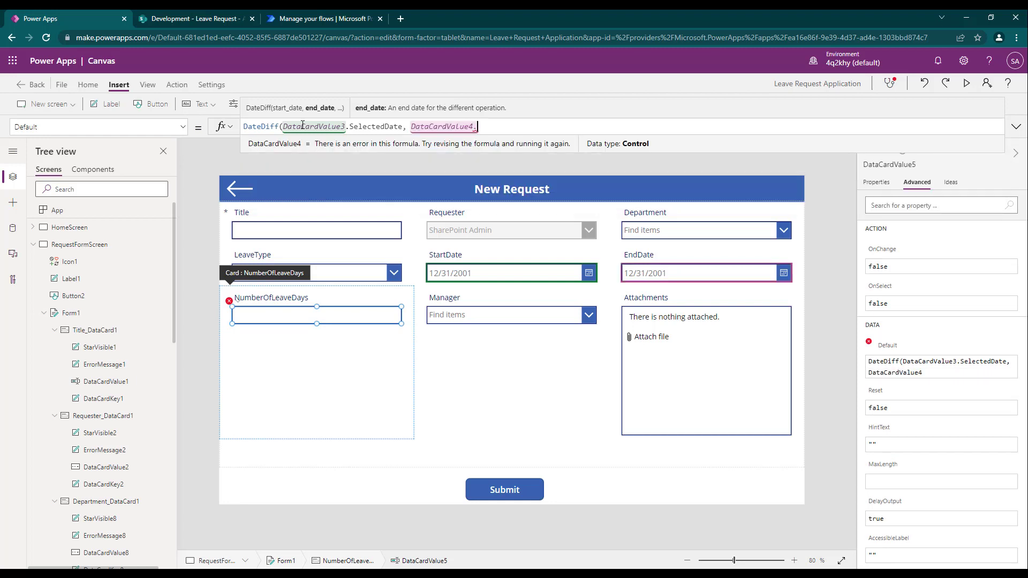
text(.s)
key(Tab)
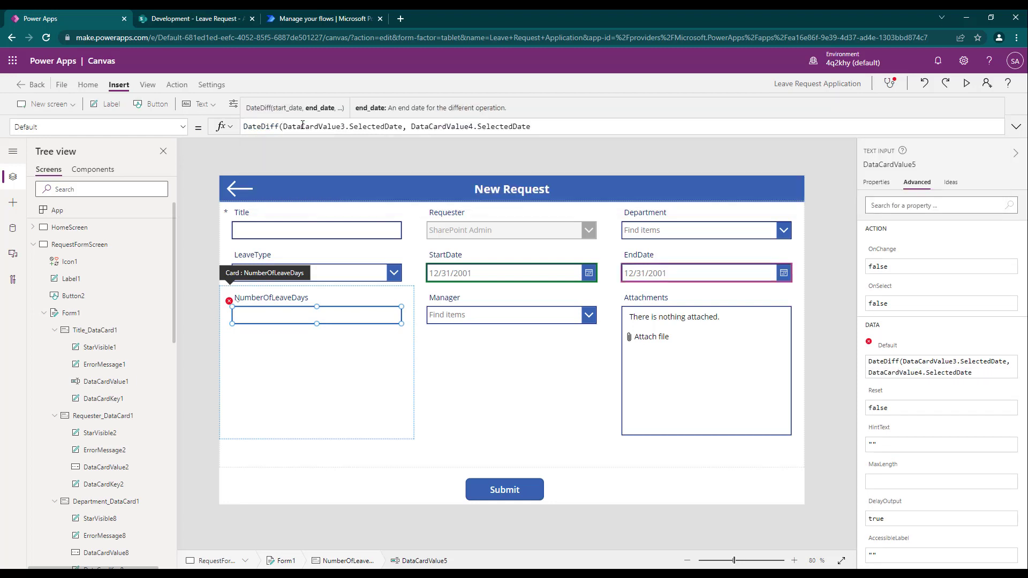
text())
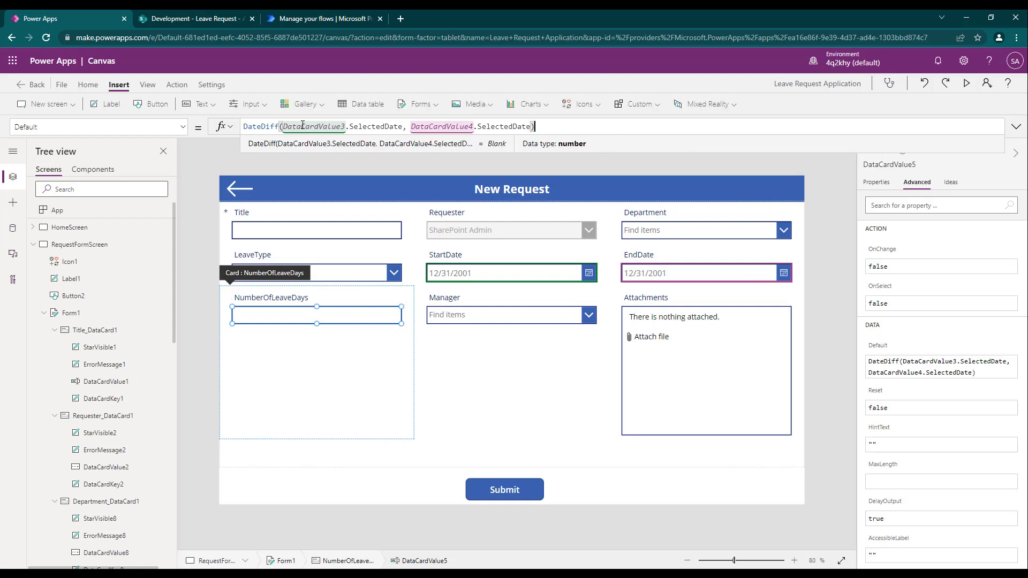
Add Days as the unit argument of the DateDiff formula for NumberOfLeaveDays.
key(Left)
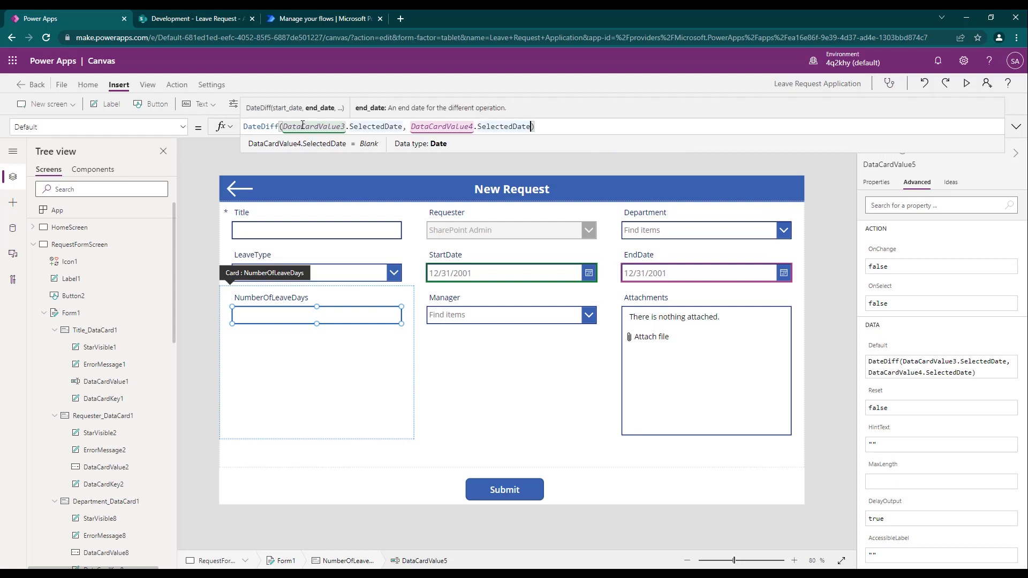
text(,)
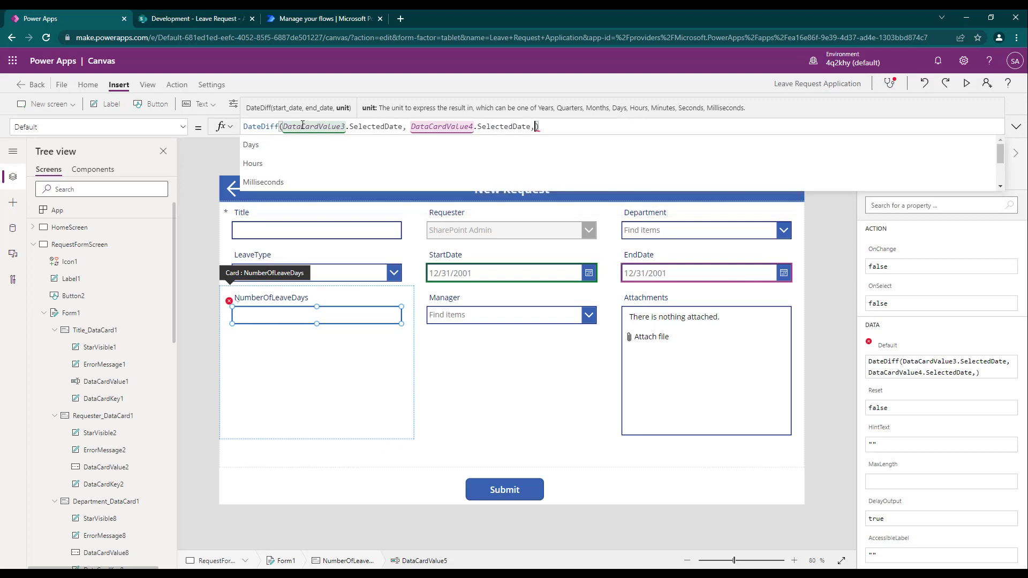
key(Down)
key(Down)
key(Down)
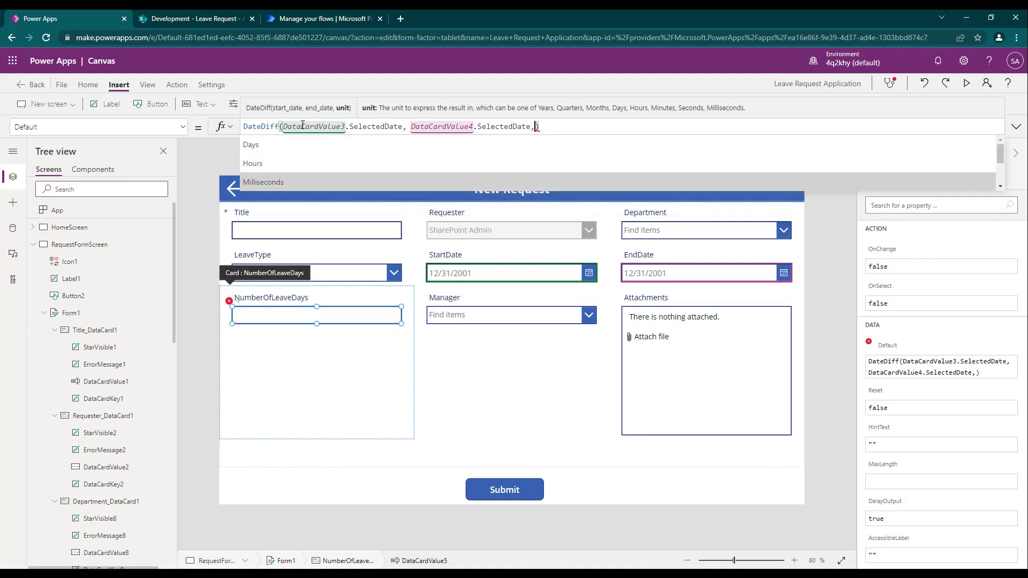
key(Down)
key(Down)
key(Down)
key(Down)
key(Up)
key(Up)
key(Up)
key(Up)
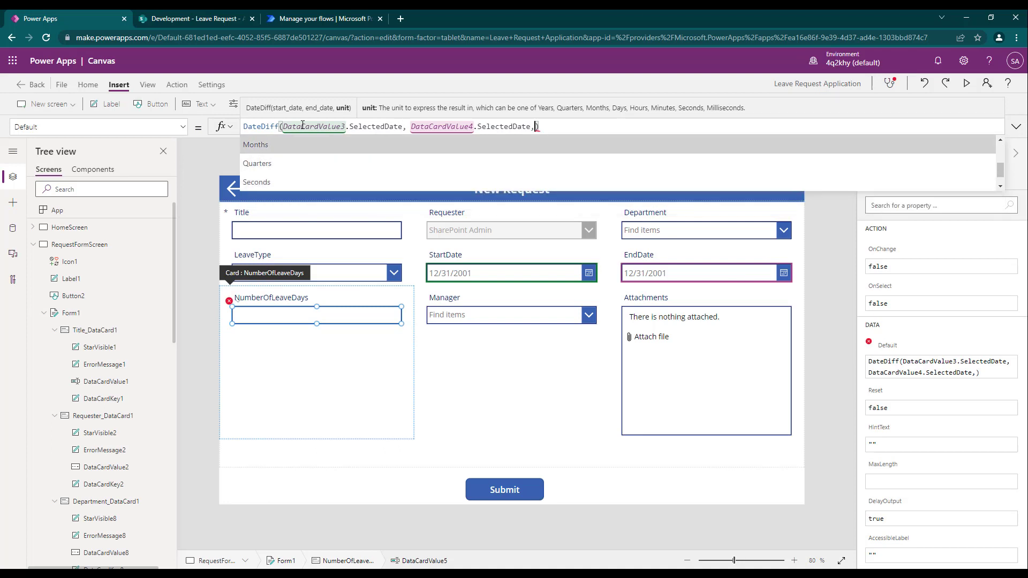
key(Up)
key(Up)
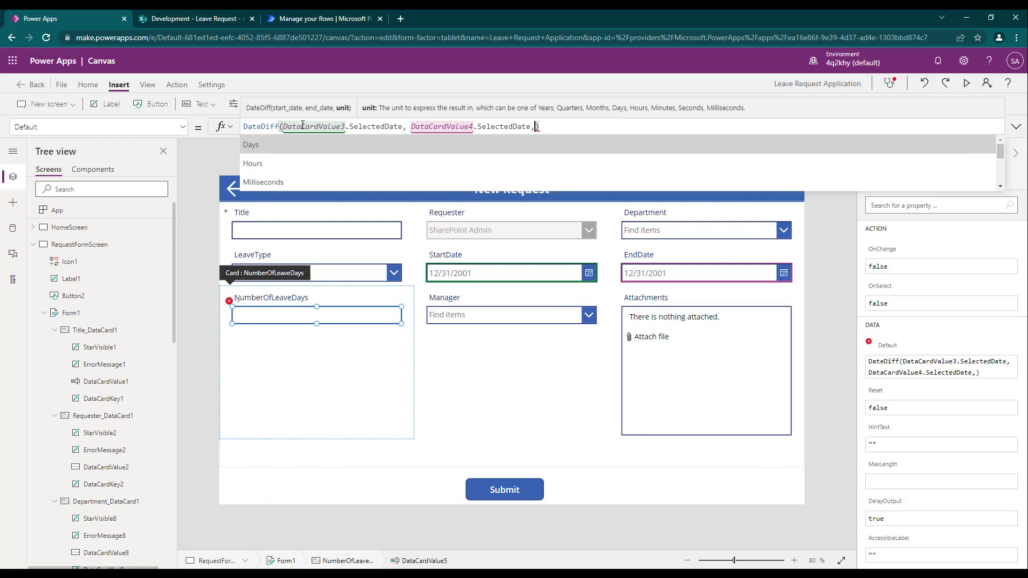
key(Return)
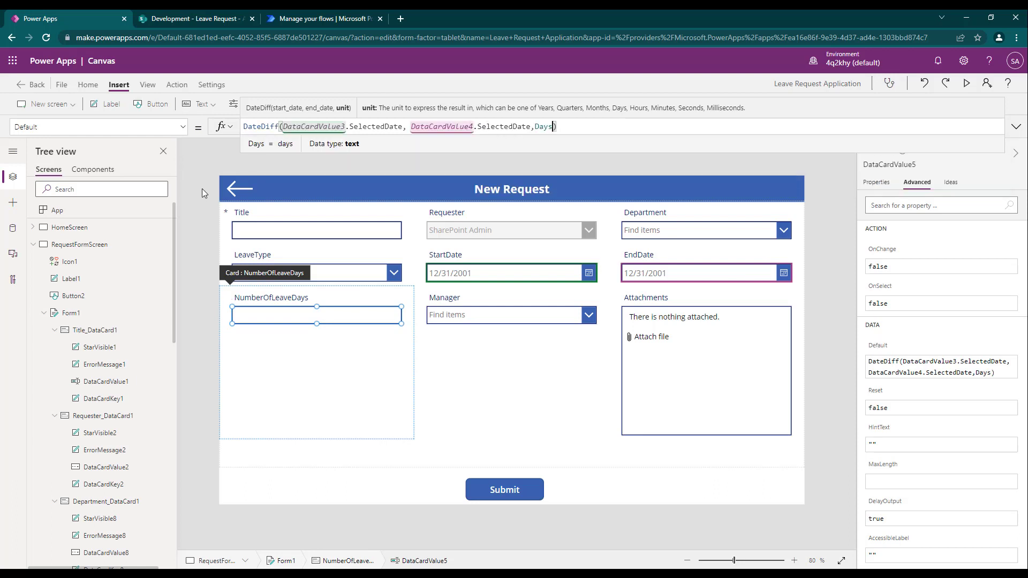
Test the leave-day calculation in preview with StartDate 2/22/2022 and EndDate 2/25/2022, and close the preview.
click(965, 88)
click(626, 223)
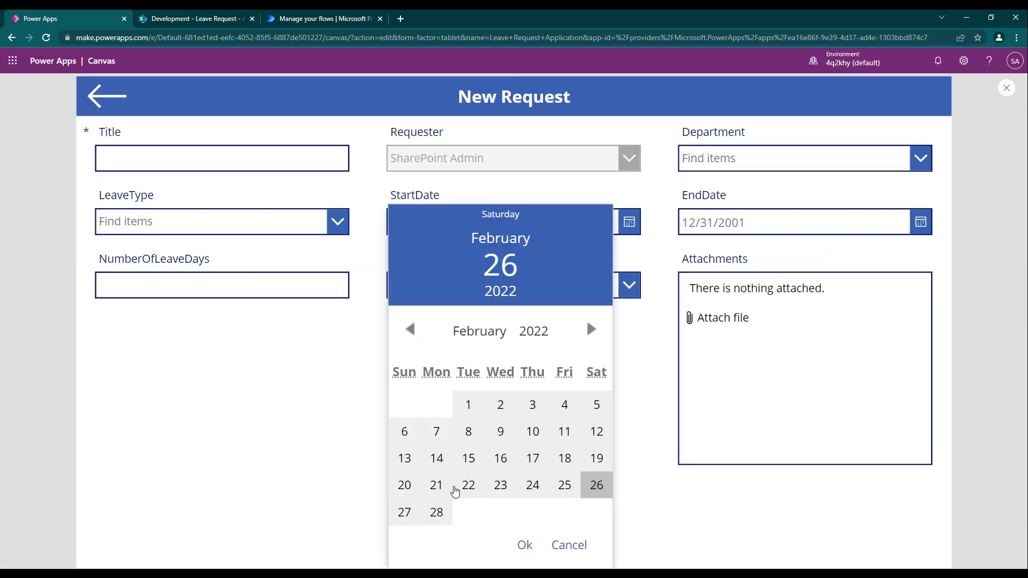
click(468, 485)
click(524, 545)
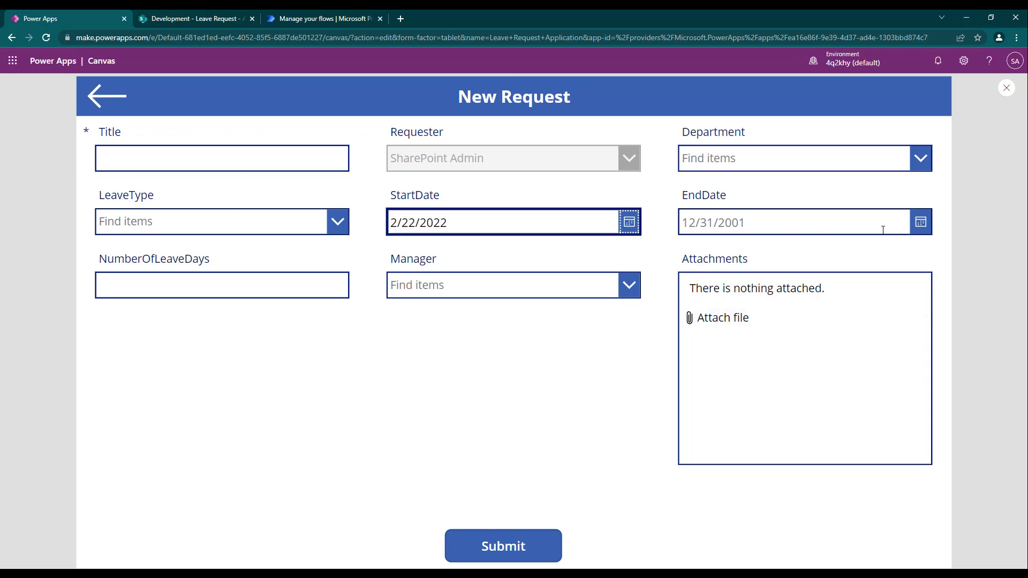
click(924, 226)
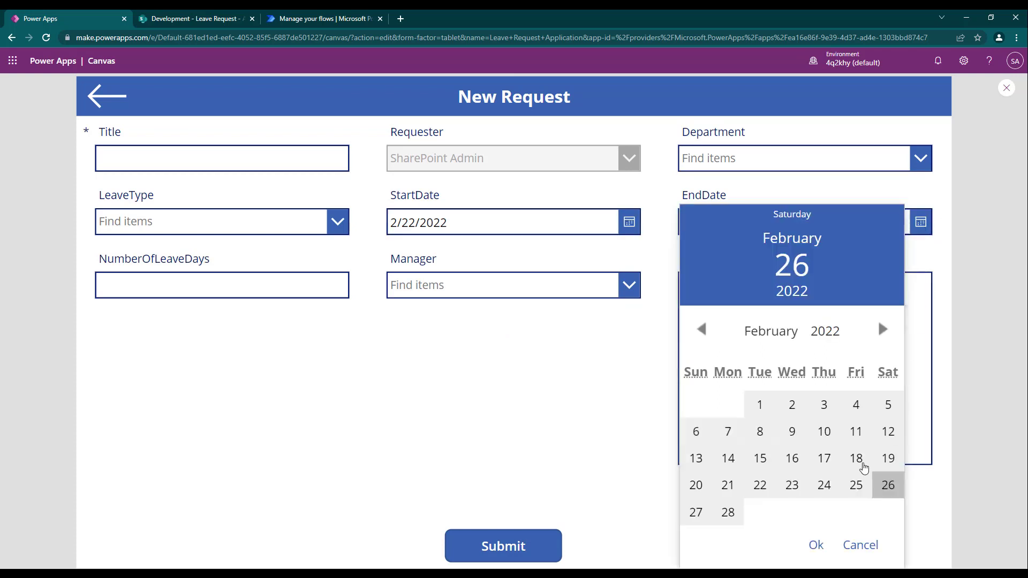
click(855, 484)
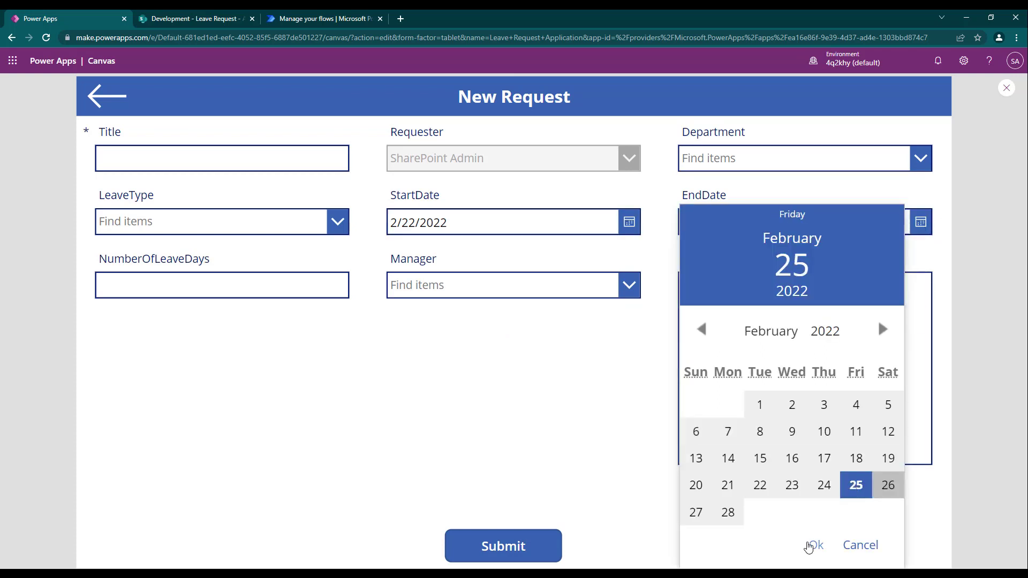
click(810, 545)
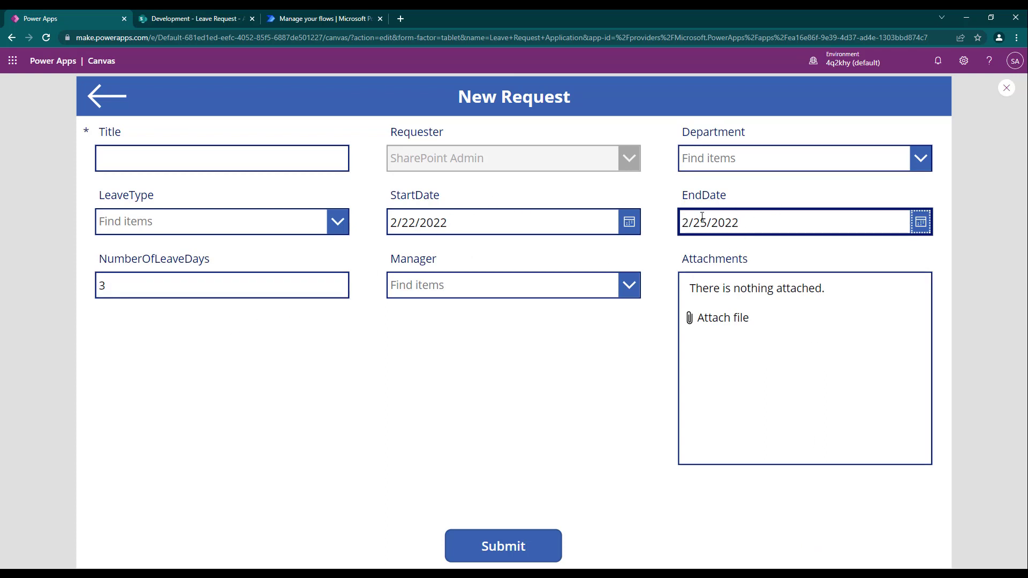
click(1008, 88)
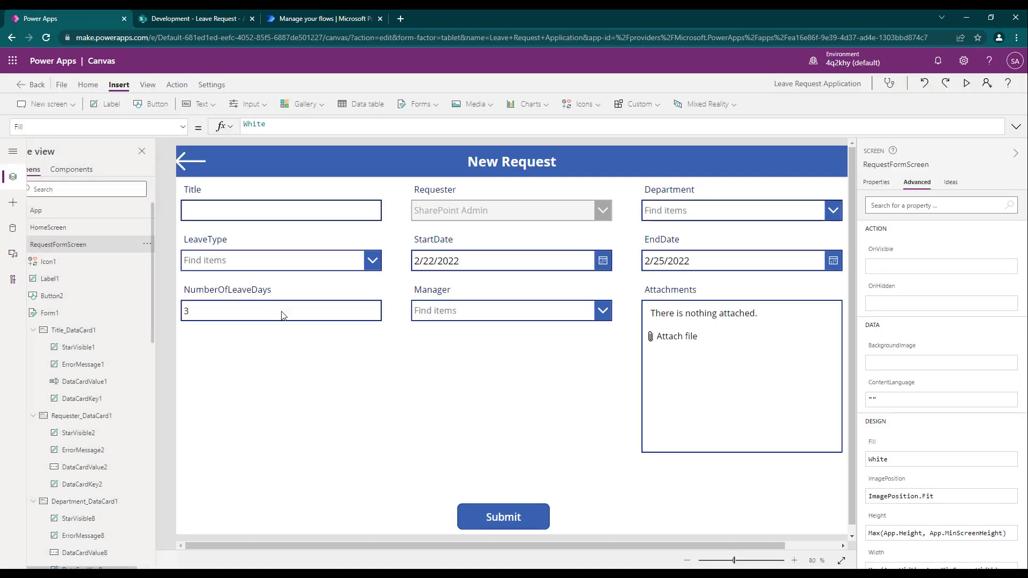
Set the DisplayMode of the NumberOfLeaveDays text input to DisplayMode.Disabled.
click(300, 317)
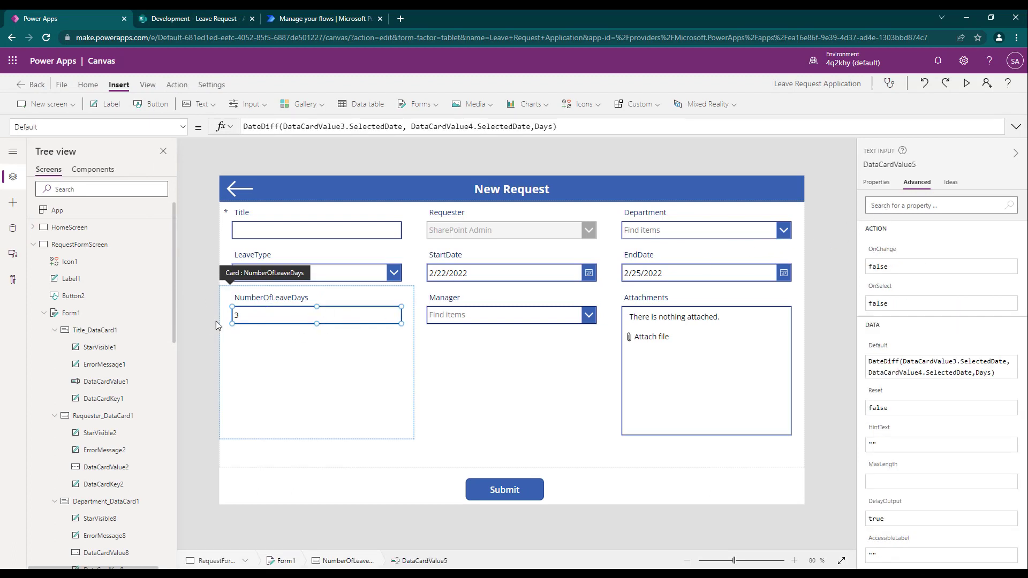
click(881, 185)
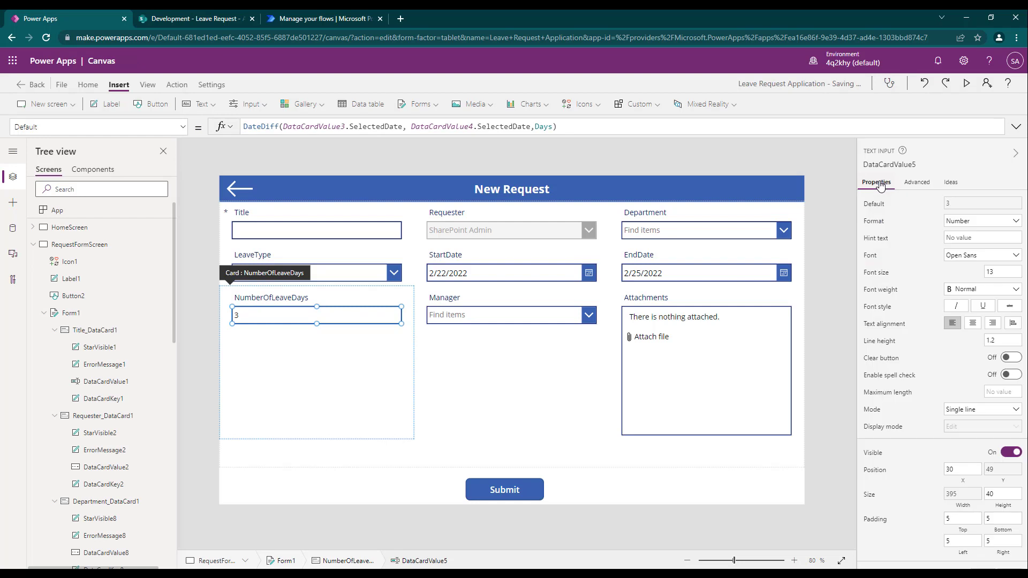
click(982, 426)
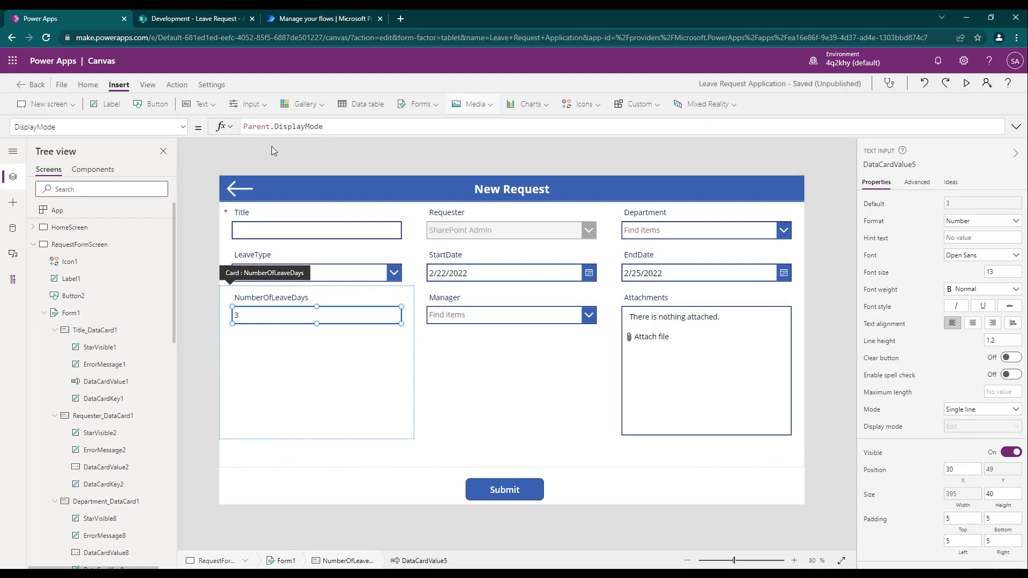
drag(275, 126, 236, 135)
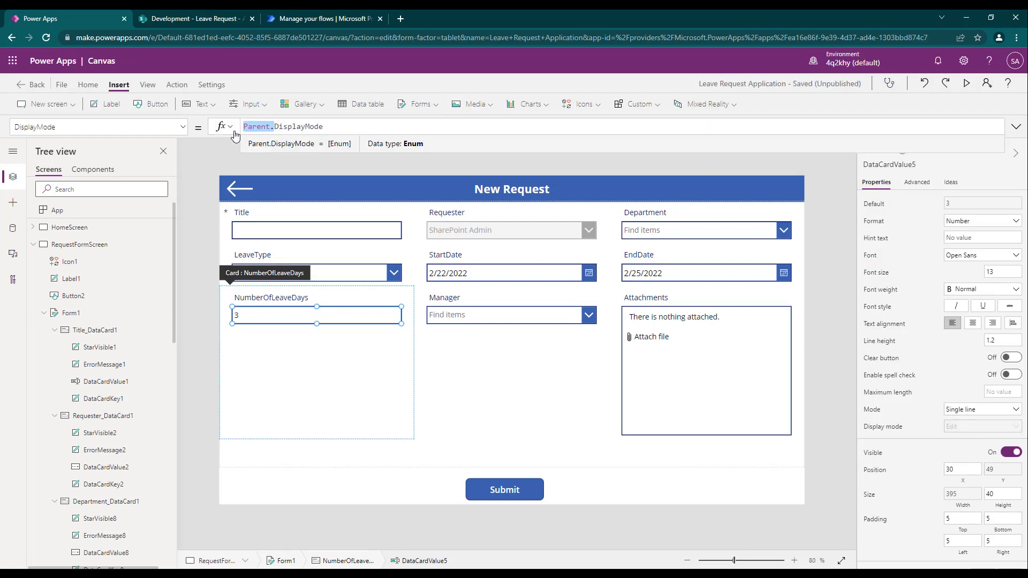
key(BackSpace)
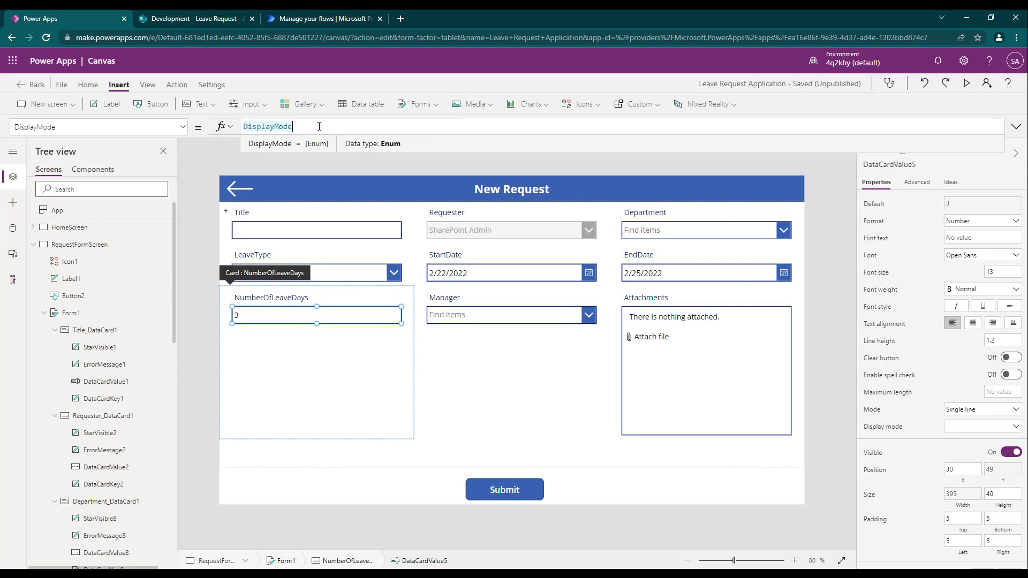
text(.)
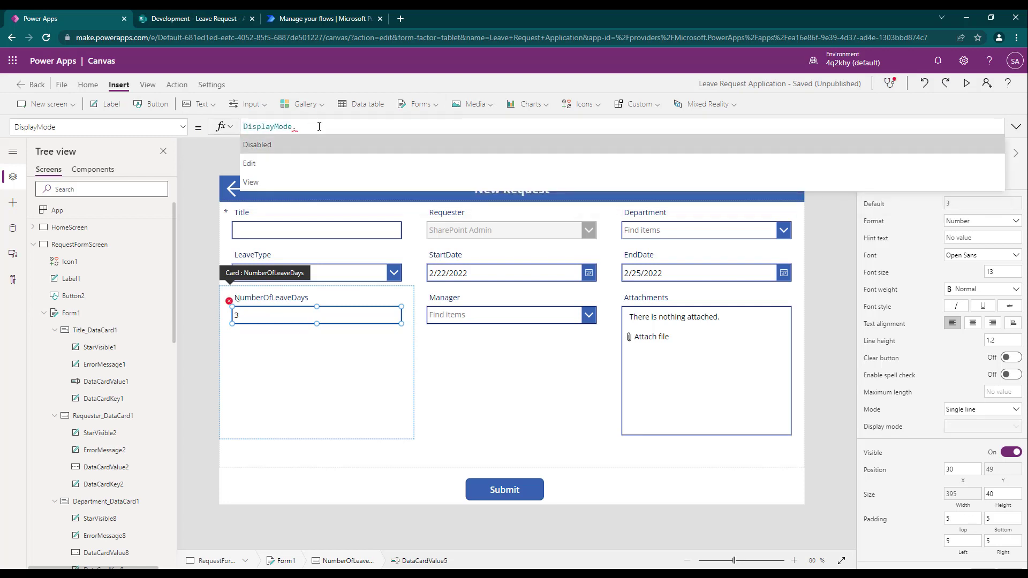
click(320, 145)
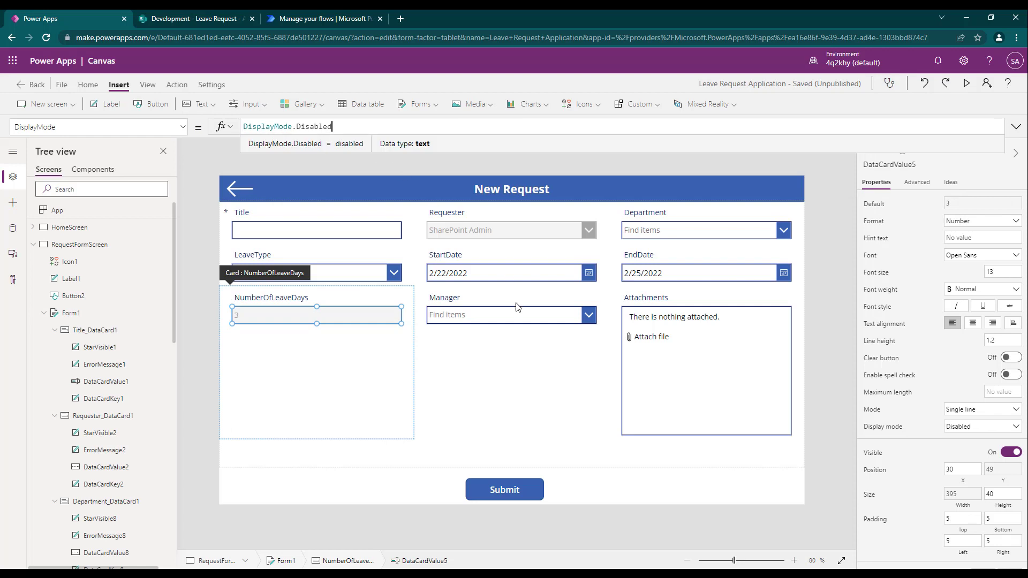
Preview the form to examine the NumberOfLeaveDays field and the required marker beside Title, and close the preview.
click(498, 335)
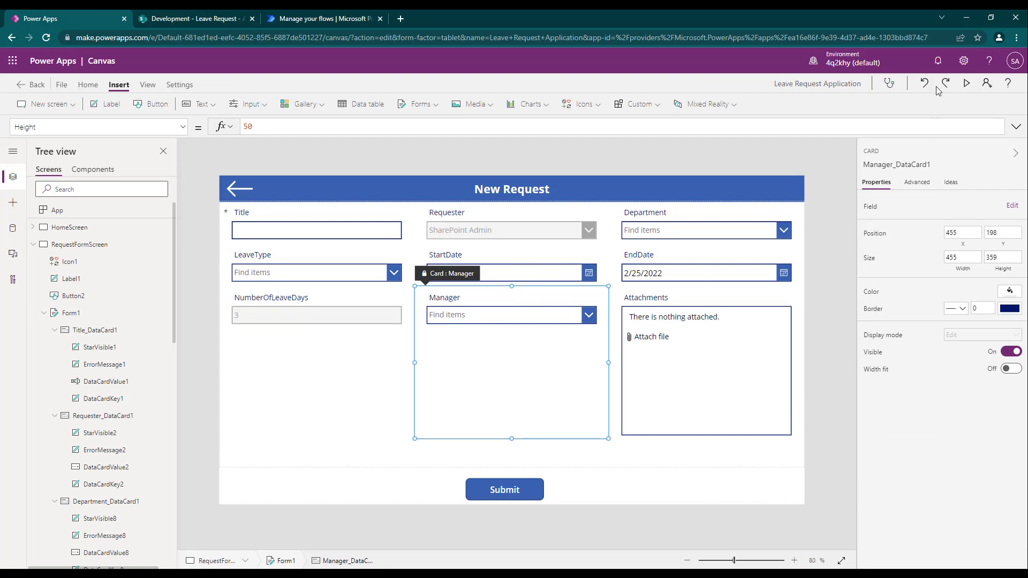
click(967, 81)
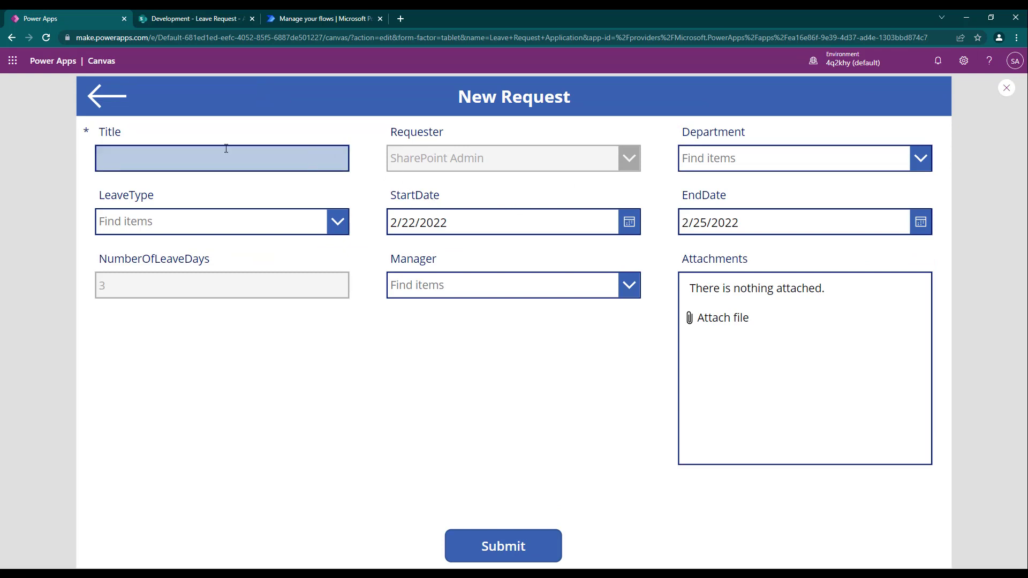
double_click(88, 130)
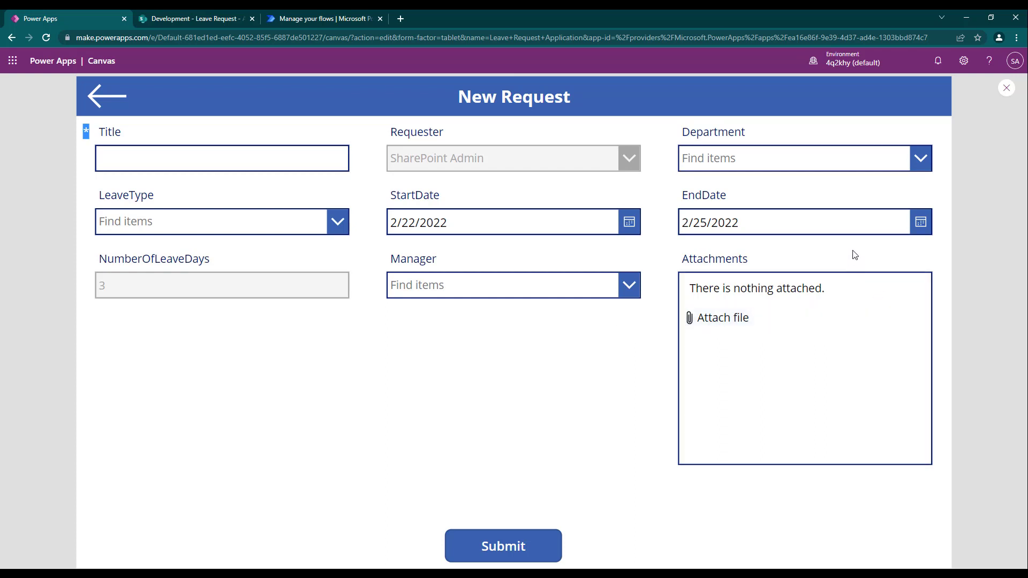
click(1005, 89)
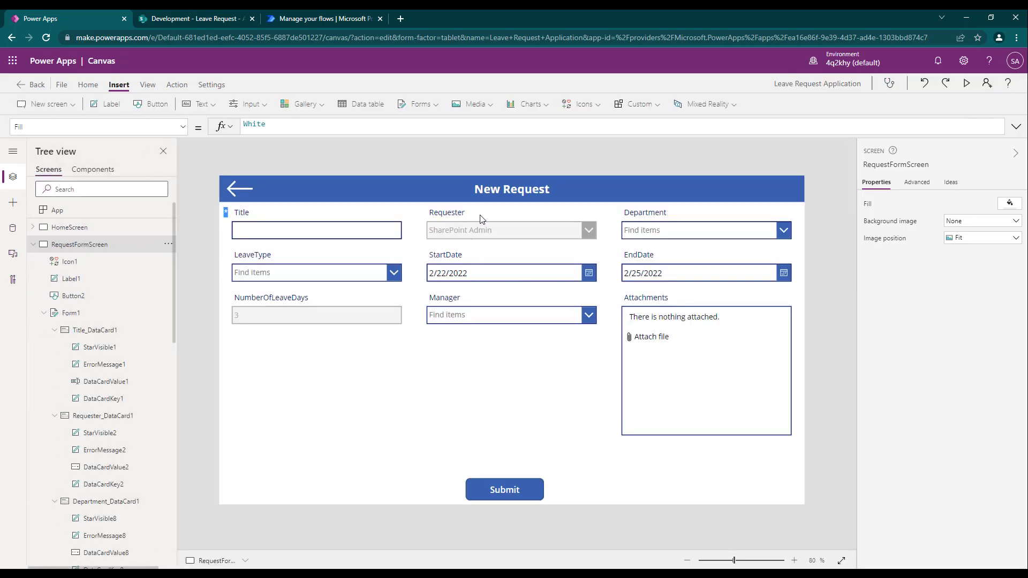
Set the Required property of the Requester card to true.
click(484, 222)
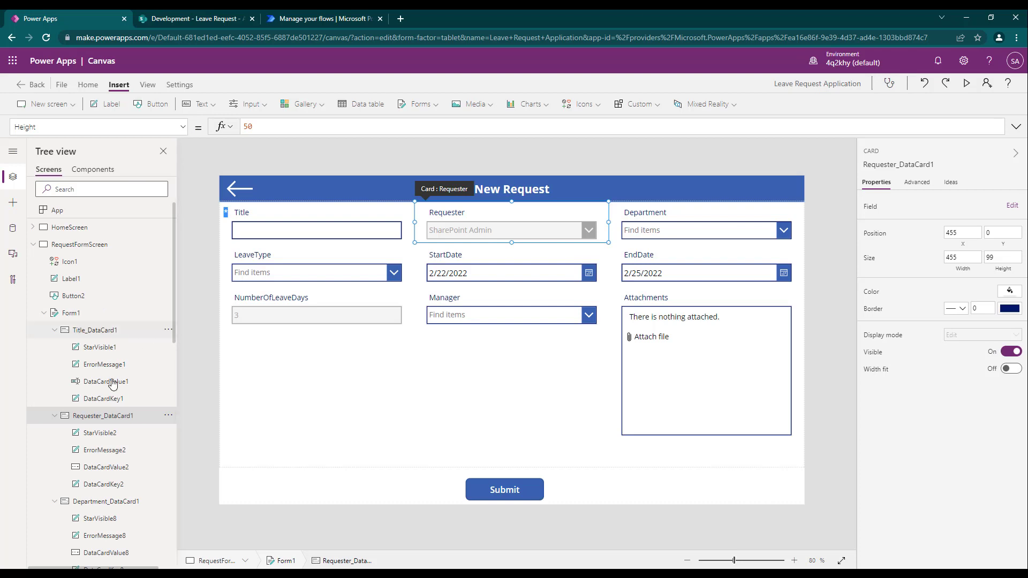
click(487, 230)
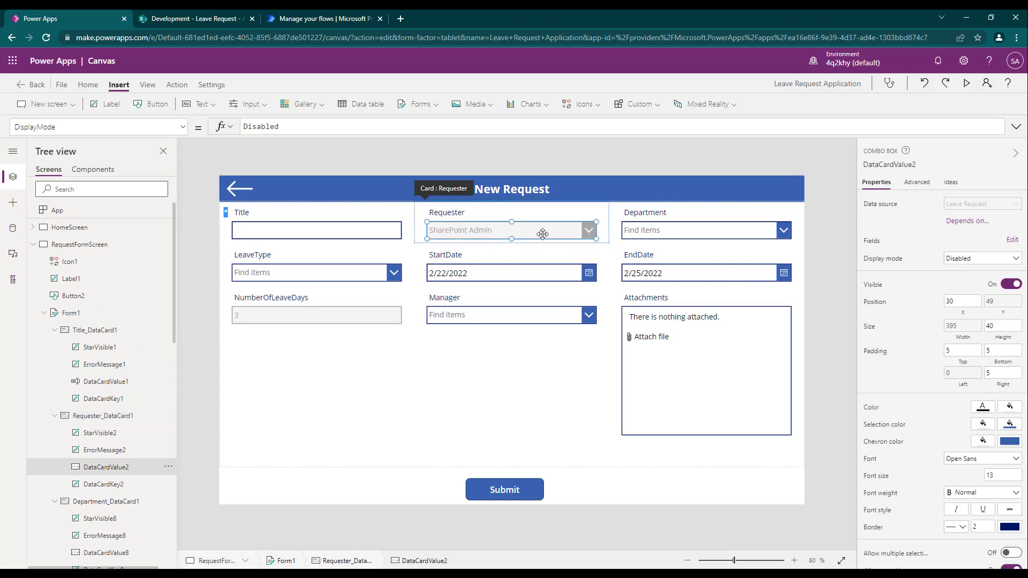
click(422, 230)
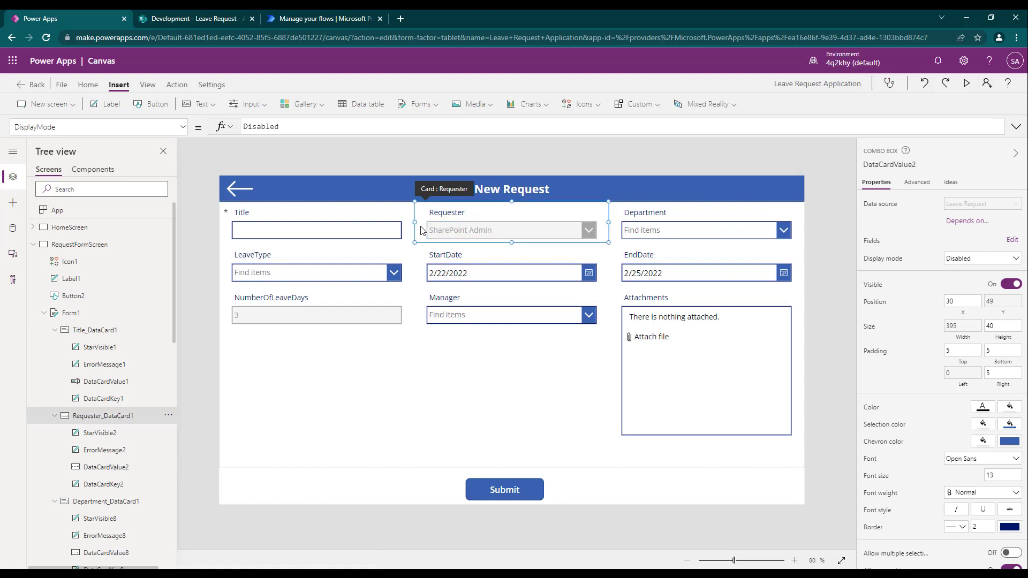
click(183, 127)
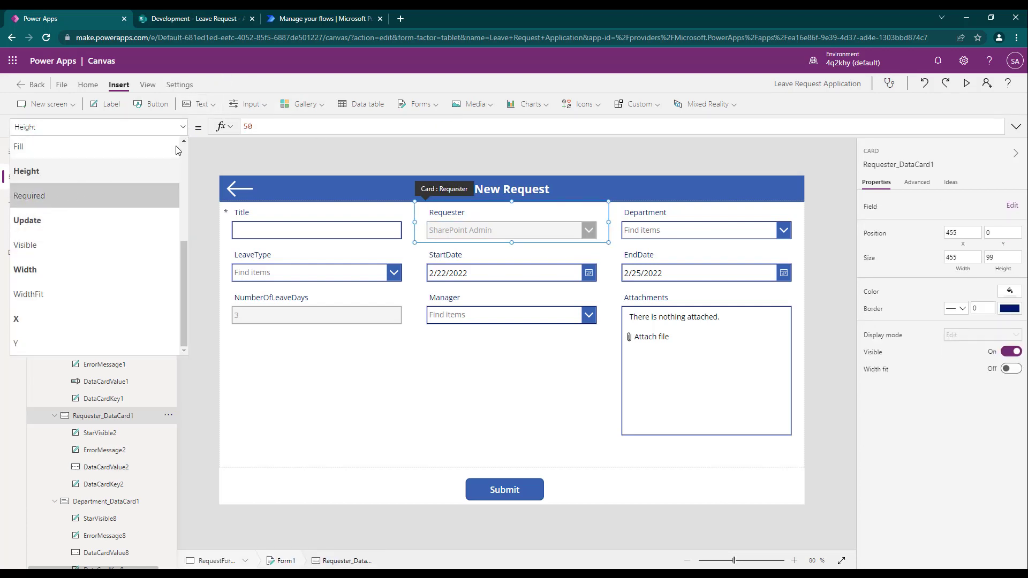
click(57, 199)
double_click(260, 127)
text(true)
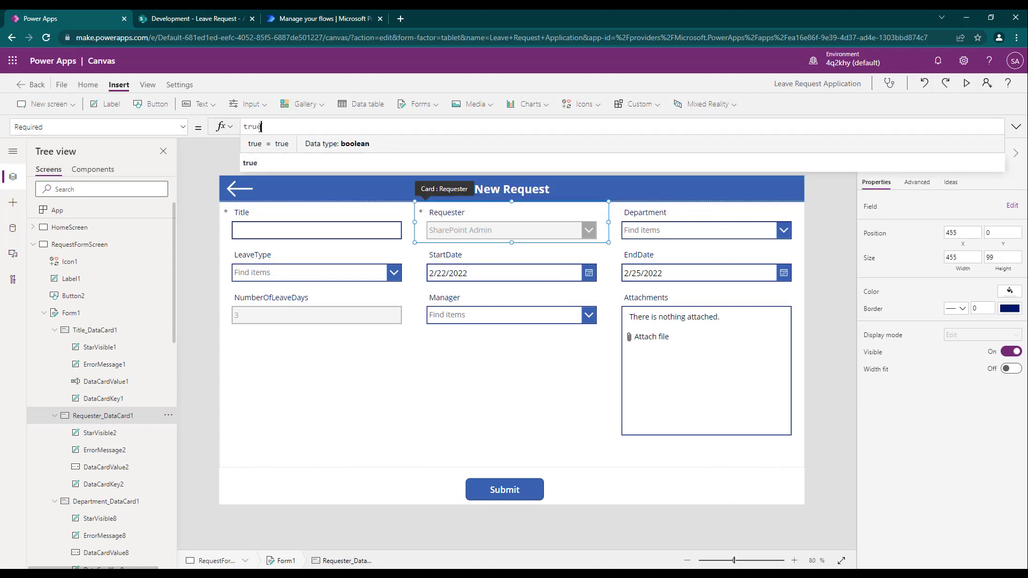
Collapse all data cards under Form1 in the tree view.
double_click(261, 127)
click(656, 235)
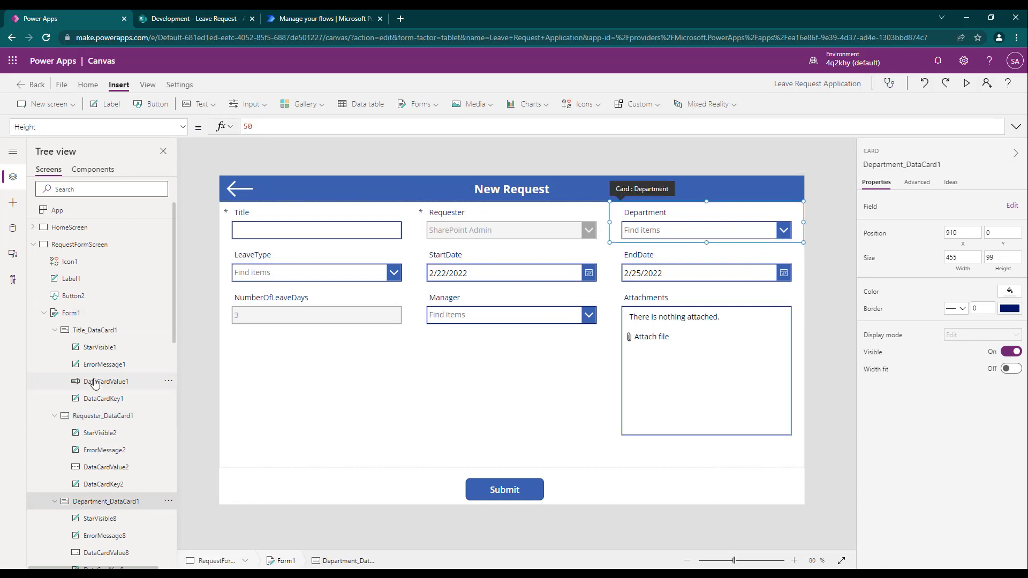
scroll(130, 350, down, 4)
scroll(130, 349, up, 3)
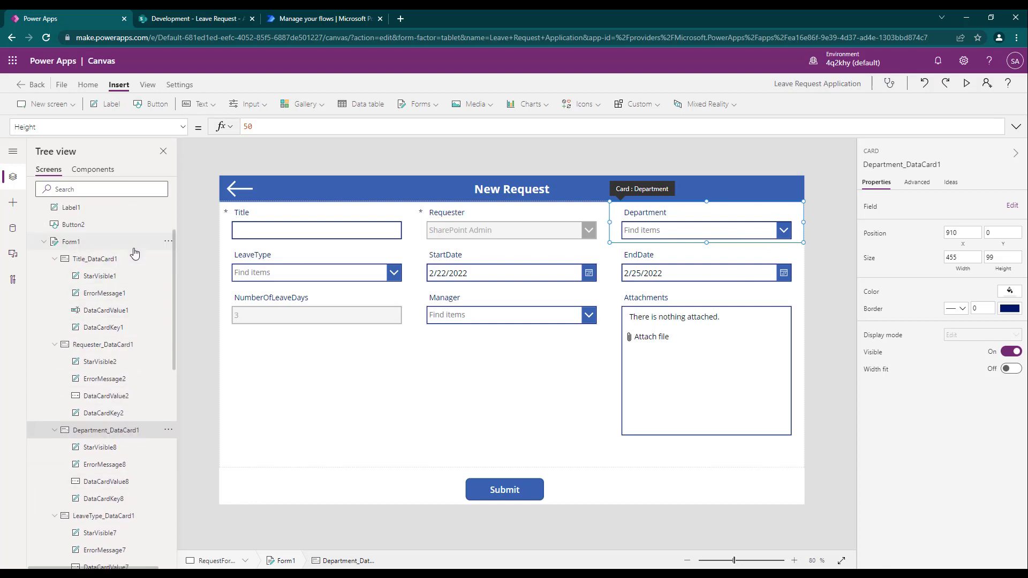
click(173, 245)
click(168, 241)
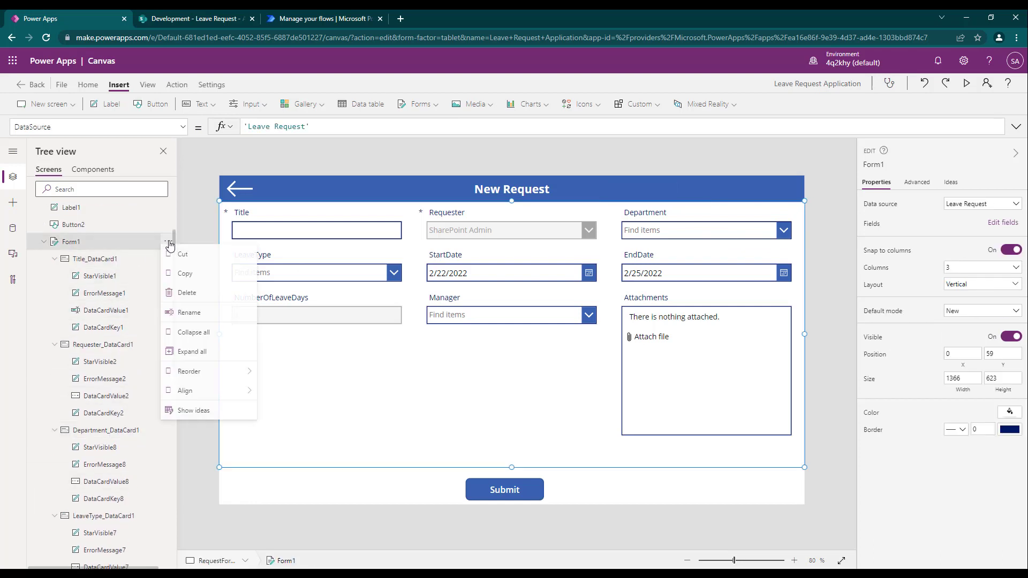
click(190, 337)
click(43, 311)
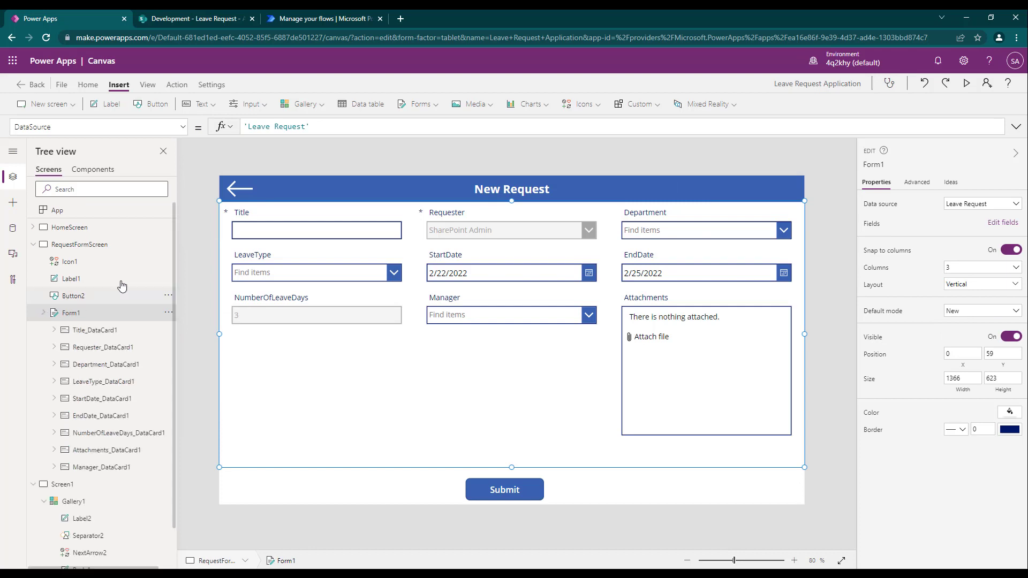
scroll(133, 301, down, 1)
click(99, 319)
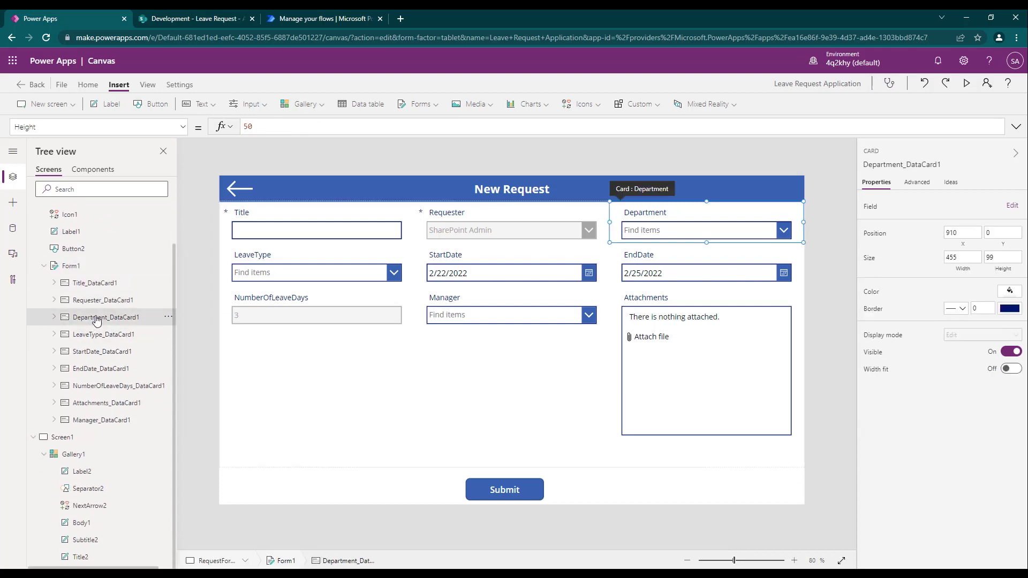
click(117, 337)
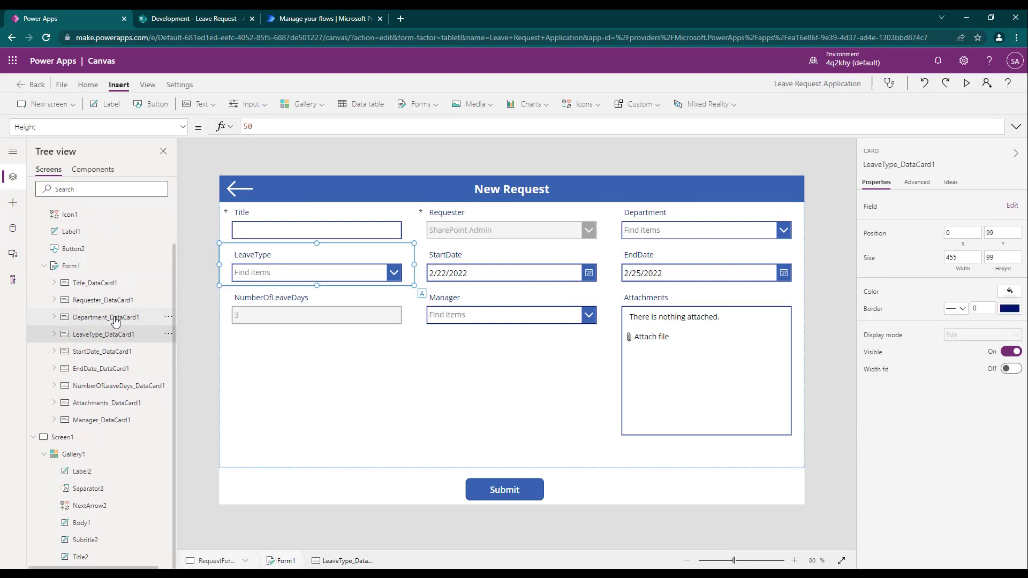
ctrl+click(114, 319)
ctrl+click(96, 354)
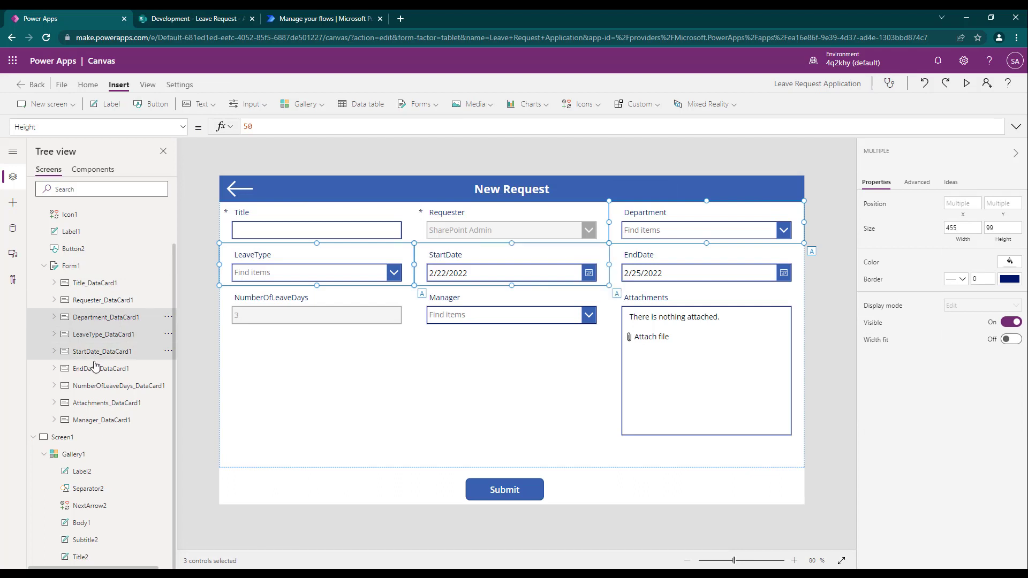
ctrl+click(93, 369)
ctrl+click(94, 387)
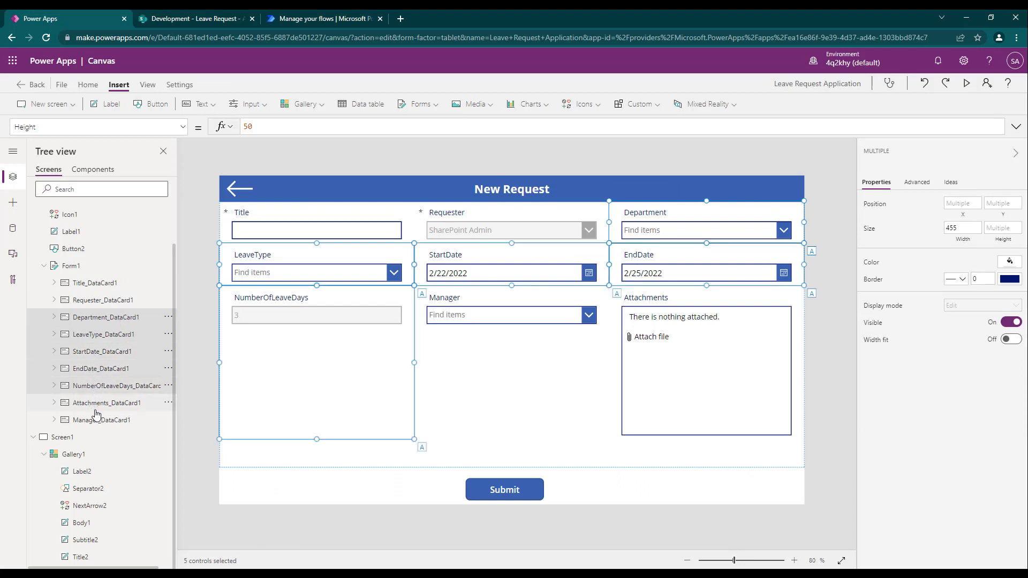
ctrl+click(95, 423)
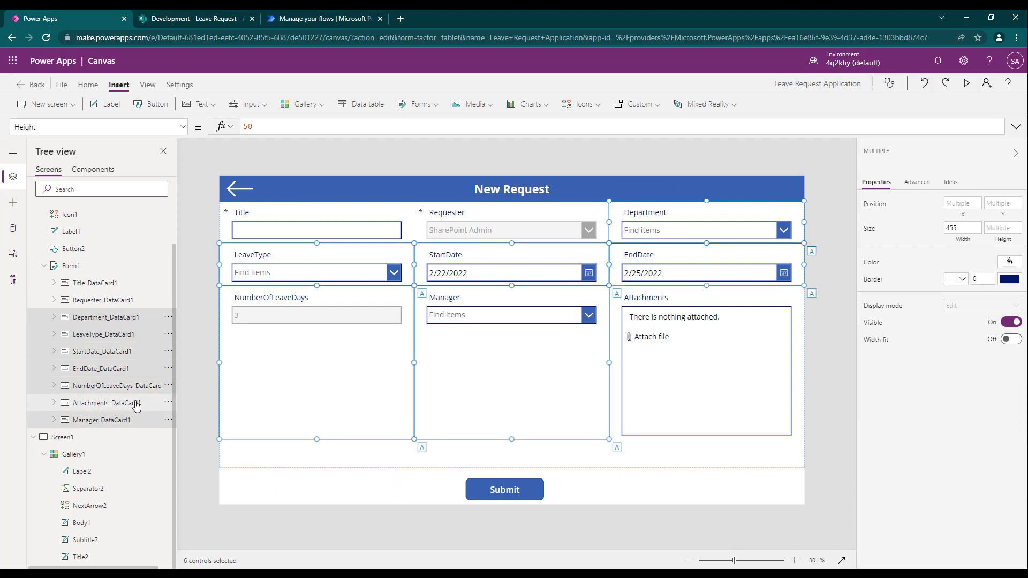
click(184, 128)
click(57, 198)
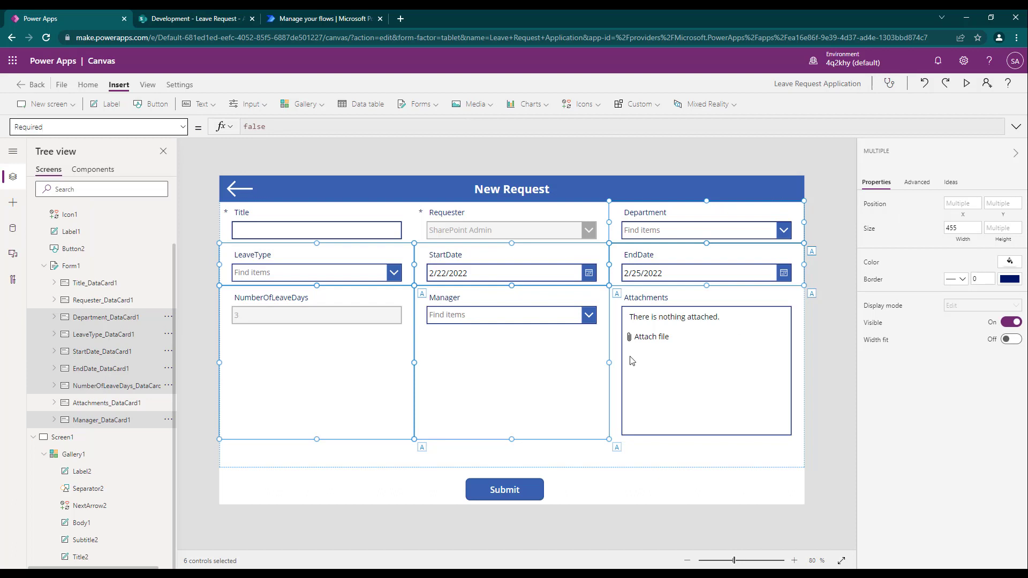
Unlock the Manager and Attachments cards so their properties can be changed.
click(518, 366)
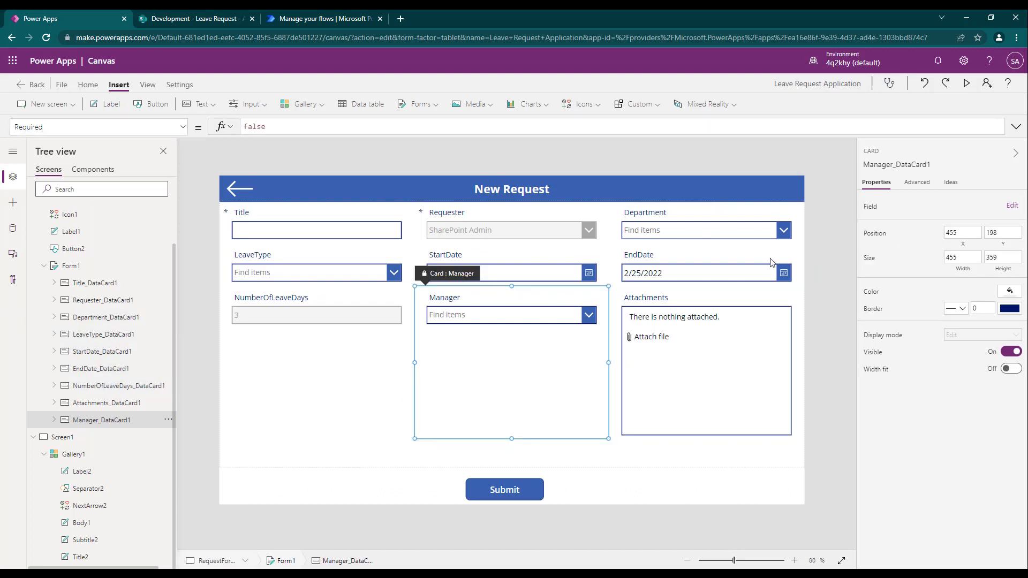
click(917, 182)
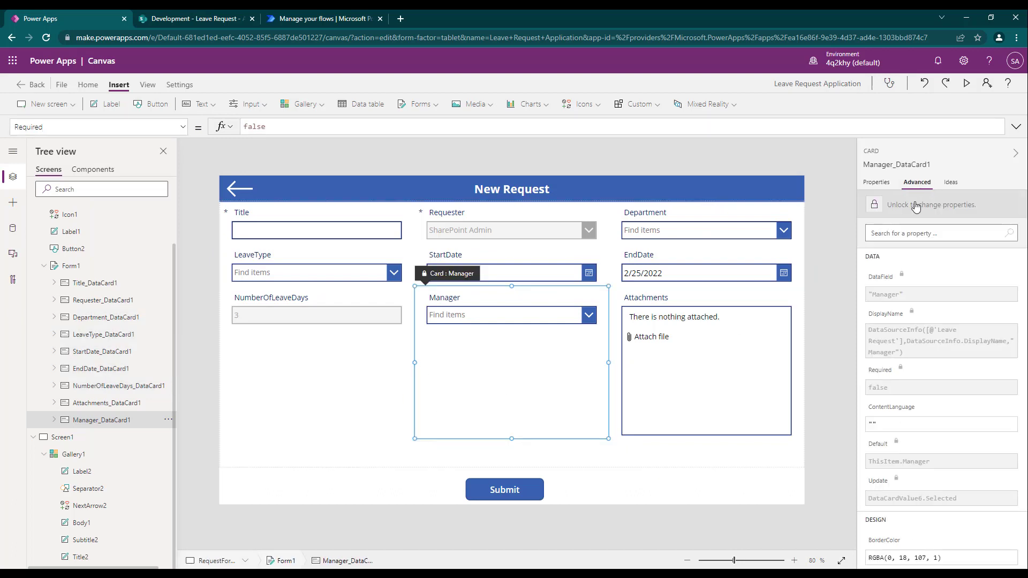
click(690, 353)
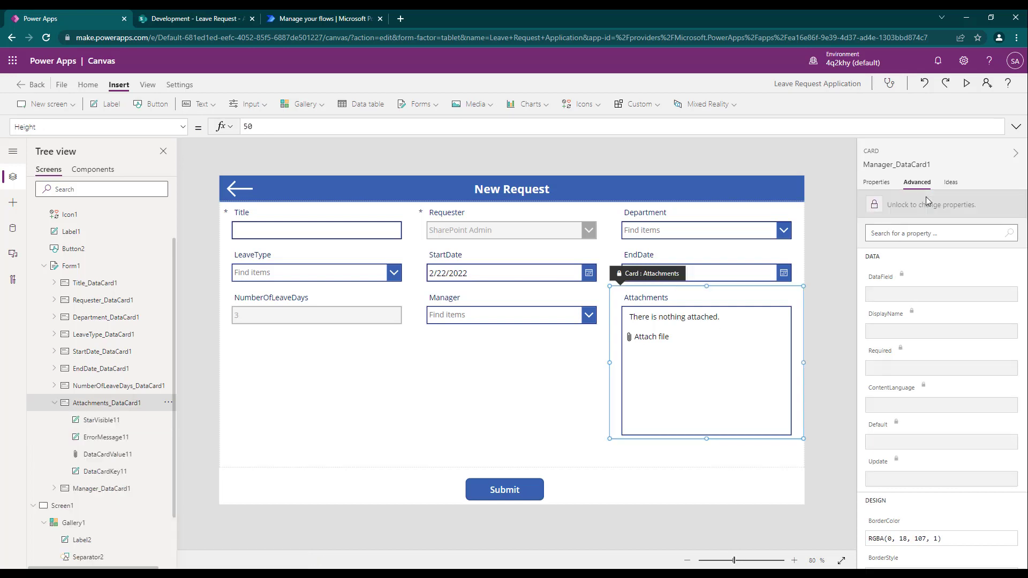
click(54, 403)
Set Required to true for the Department, LeaveType, StartDate, EndDate, NumberOfLeaveDays and Manager cards together.
click(88, 387)
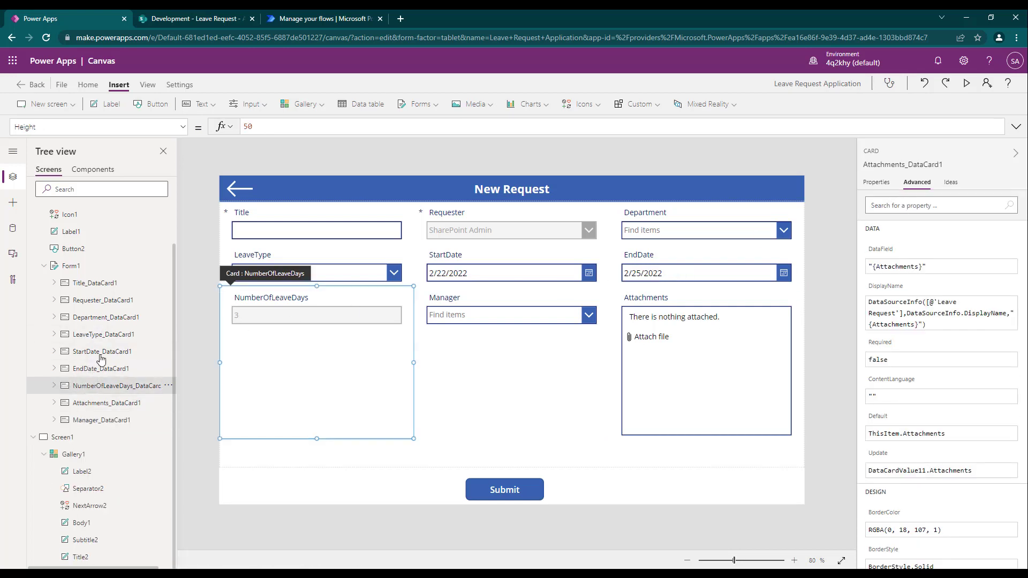
click(99, 369)
ctrl+click(101, 353)
ctrl+click(107, 336)
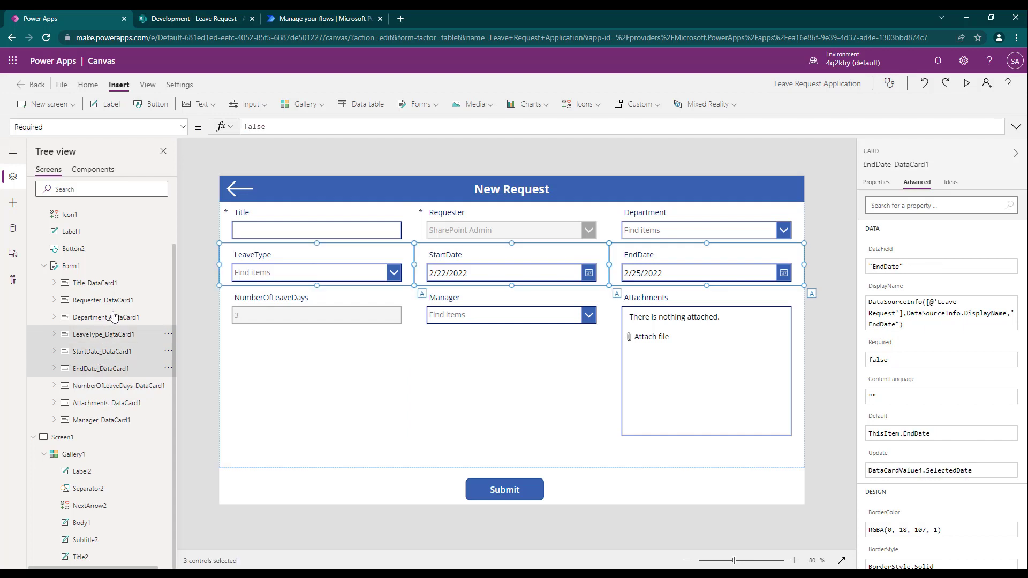
ctrl+click(113, 317)
ctrl+click(101, 386)
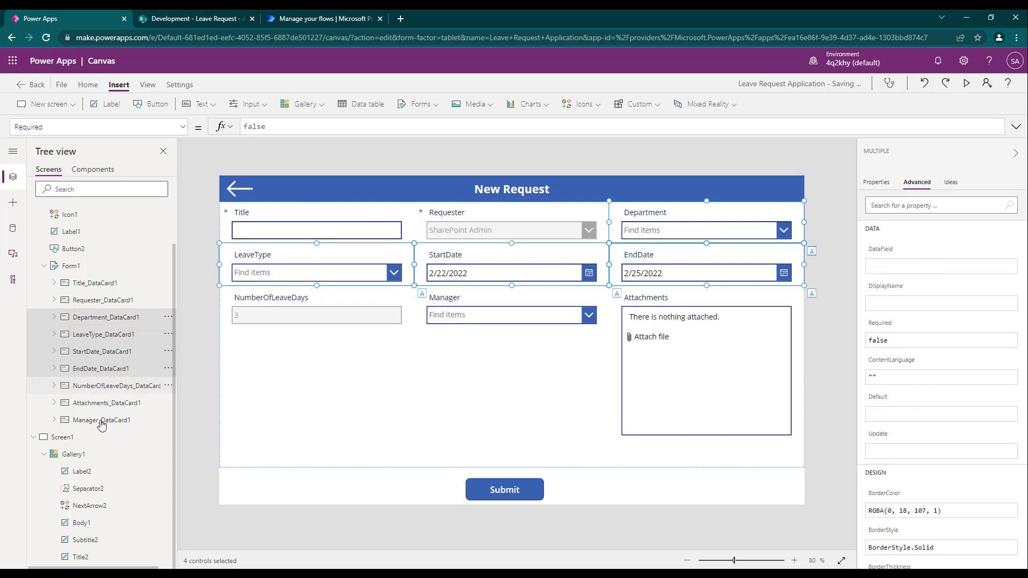
ctrl+click(102, 422)
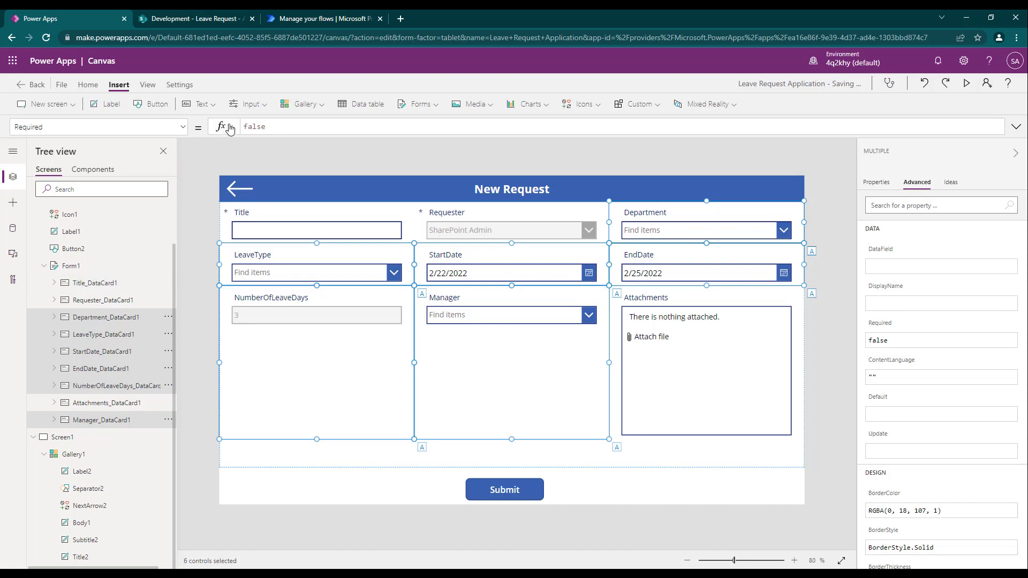
double_click(258, 127)
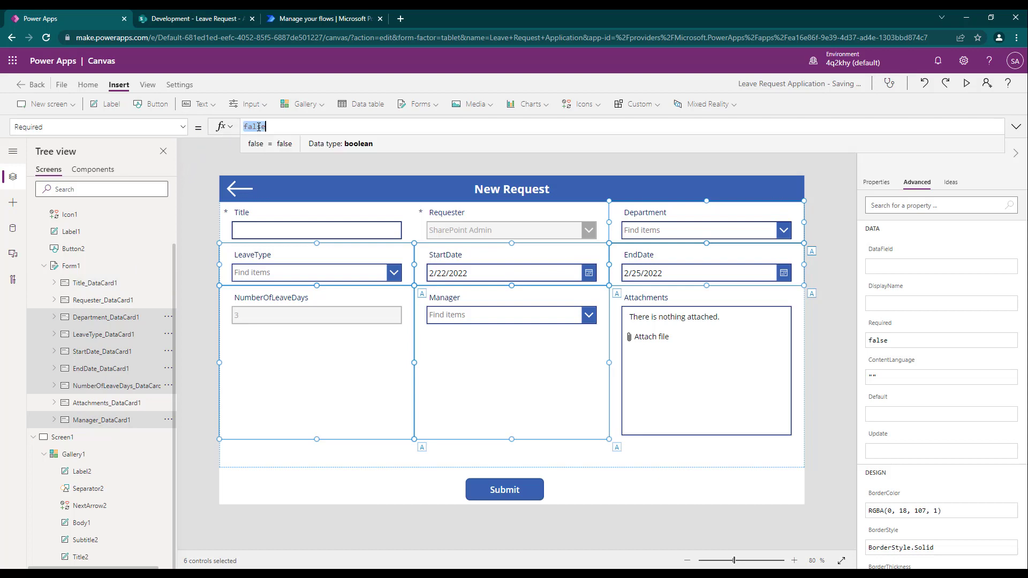
text(DataCardValue3)
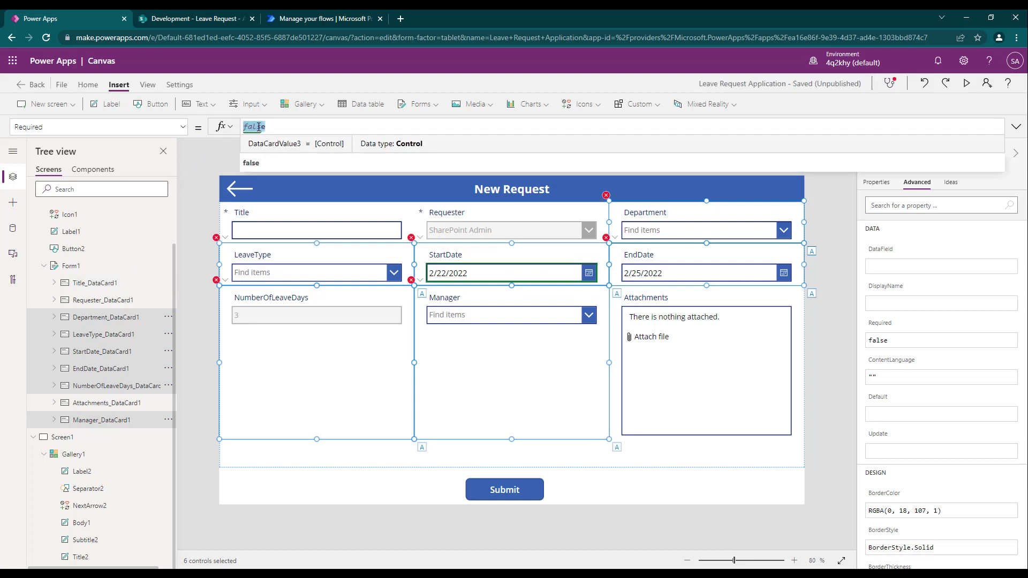
text(true)
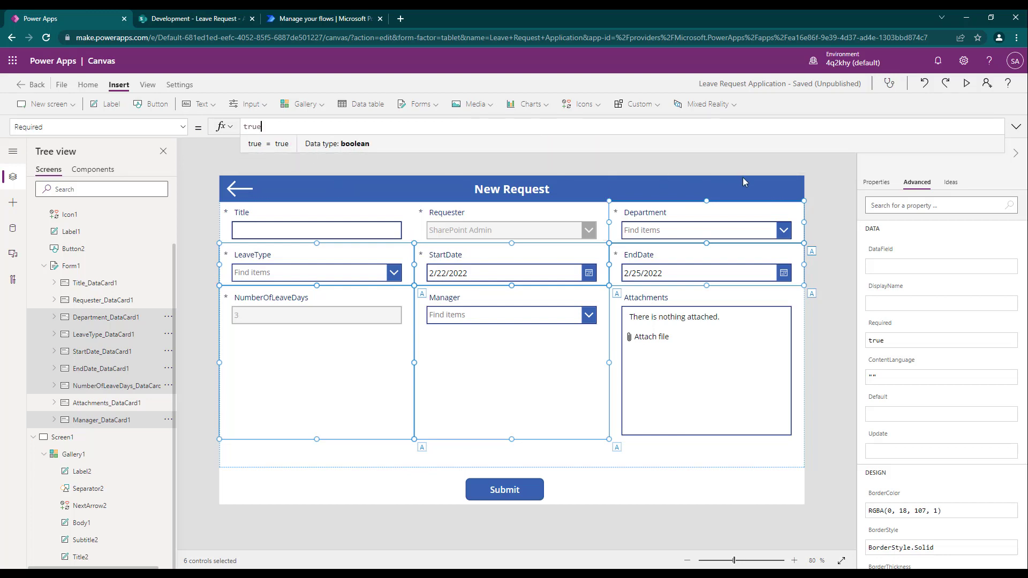
click(827, 253)
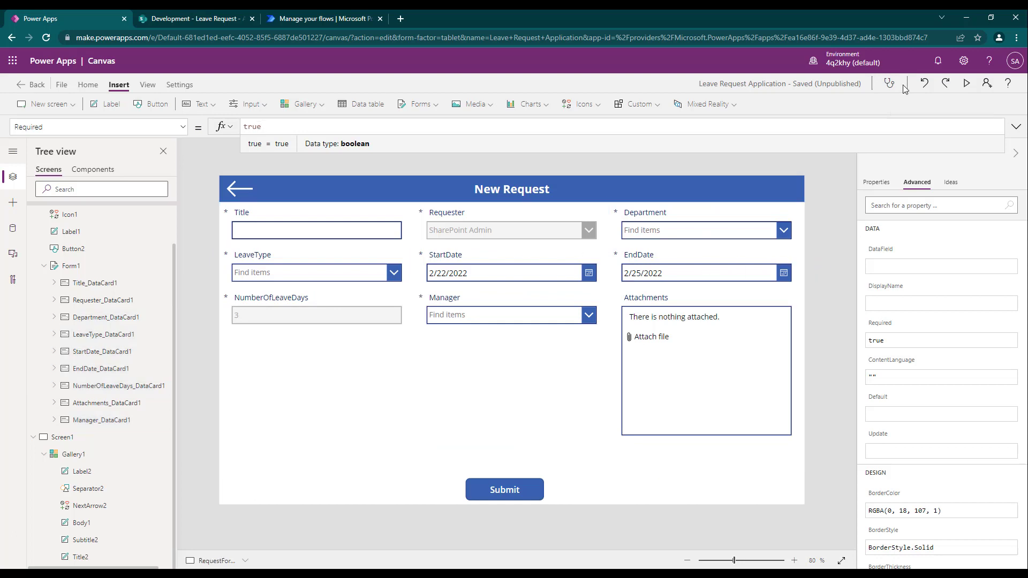
Preview the form, submit it with empty required fields to test validation, and close the preview.
click(968, 83)
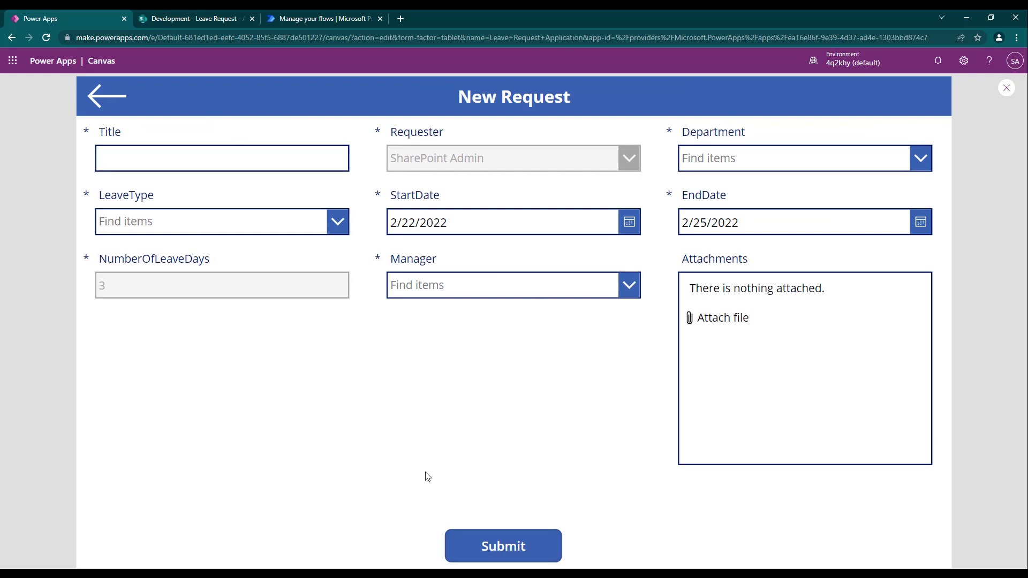
click(499, 545)
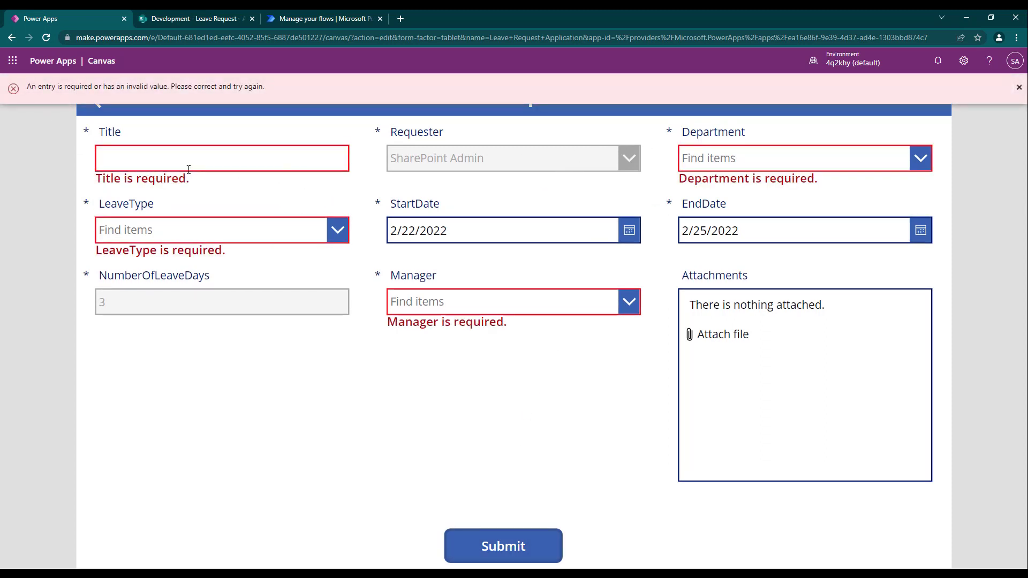
click(193, 160)
click(1019, 87)
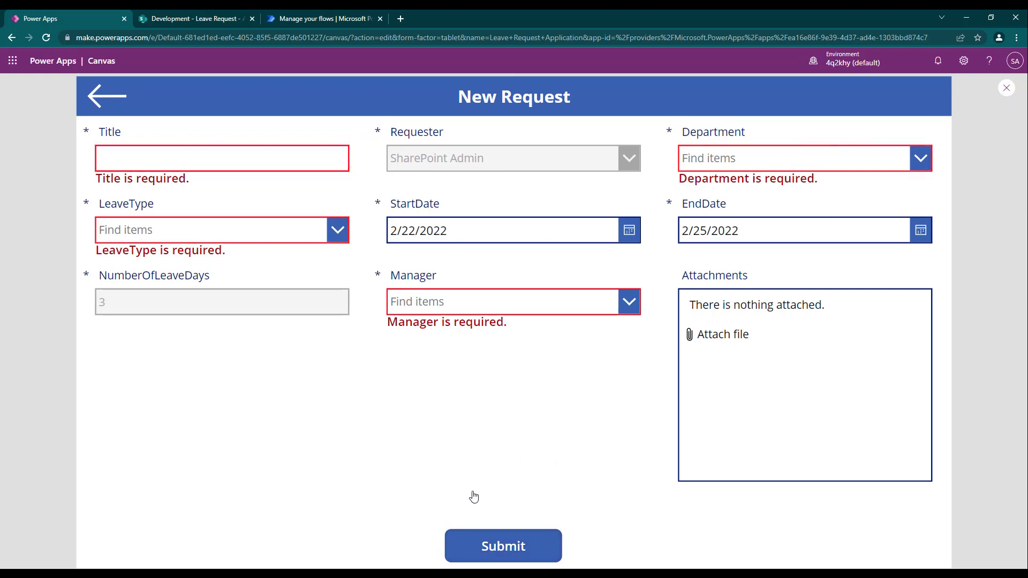
key(Escape)
Set the Submit button's DisplayMode to If(Form1.Valid, DisplayMode.Edit, Disabled).
click(497, 489)
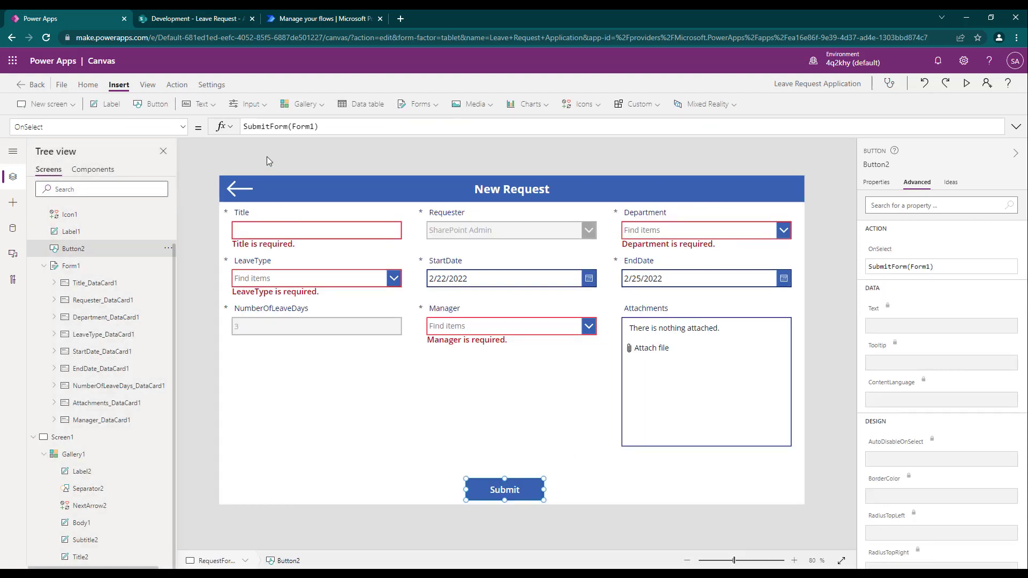
click(184, 131)
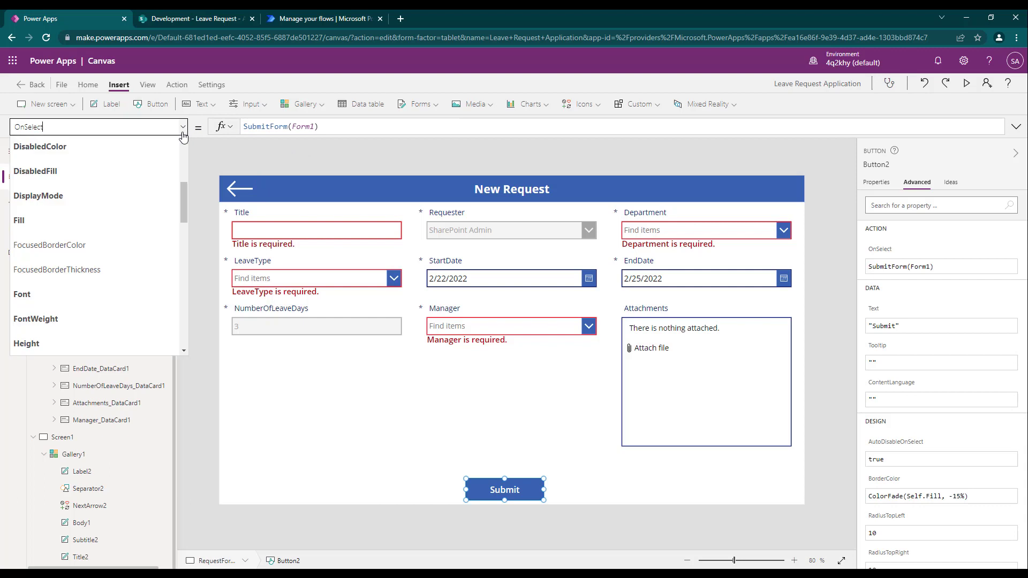
click(94, 199)
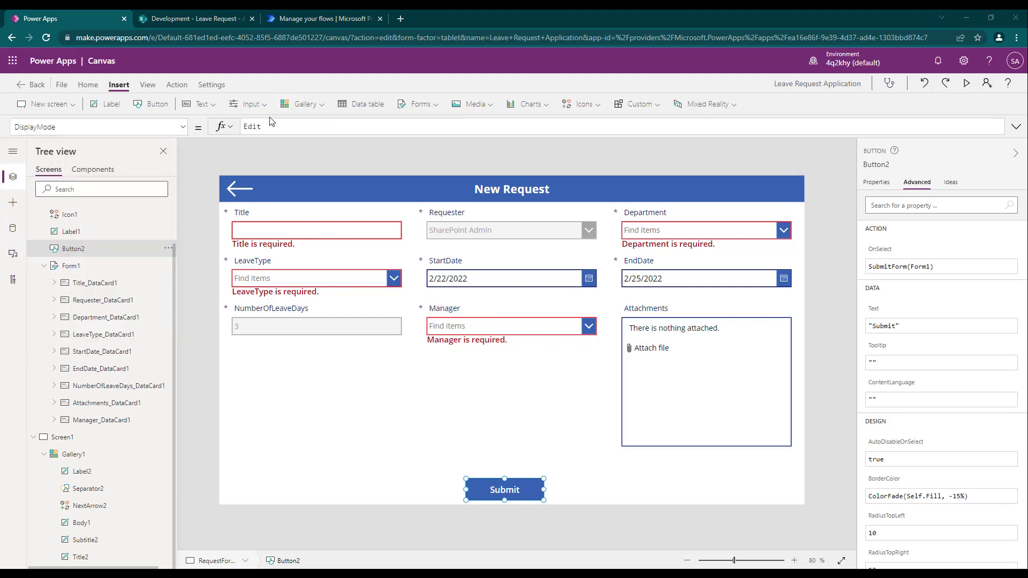
click(258, 125)
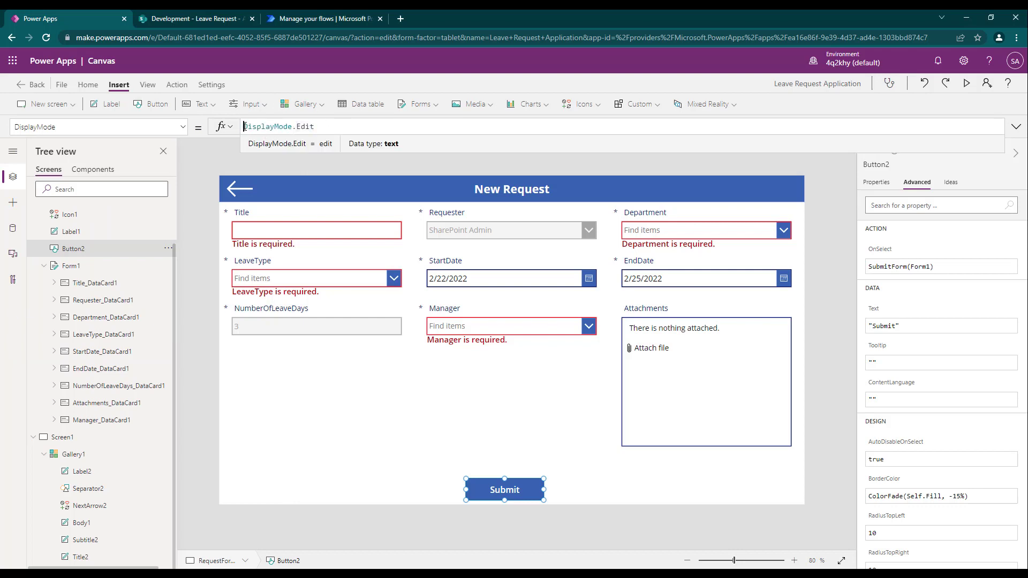
click(258, 123)
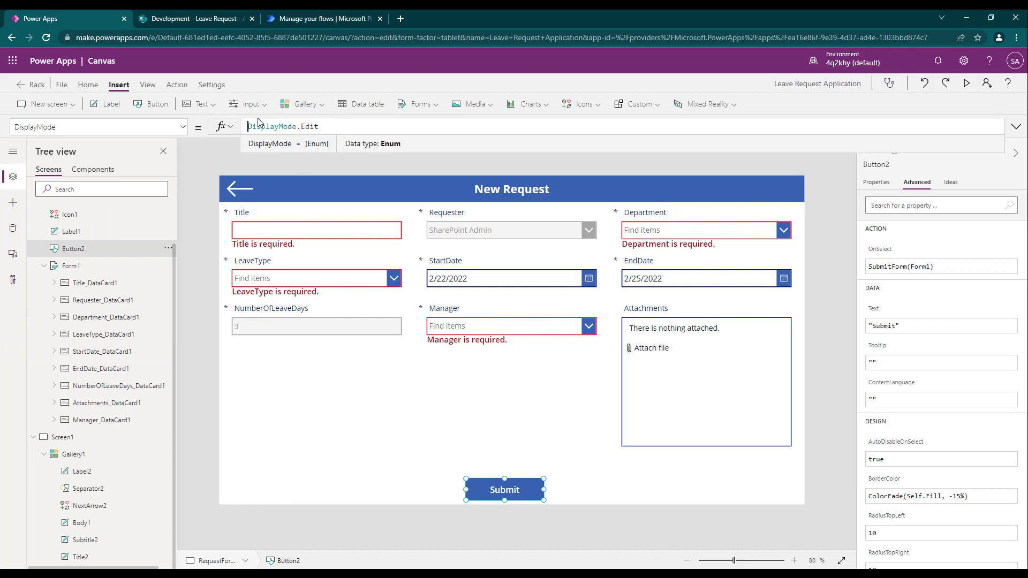
text(if()
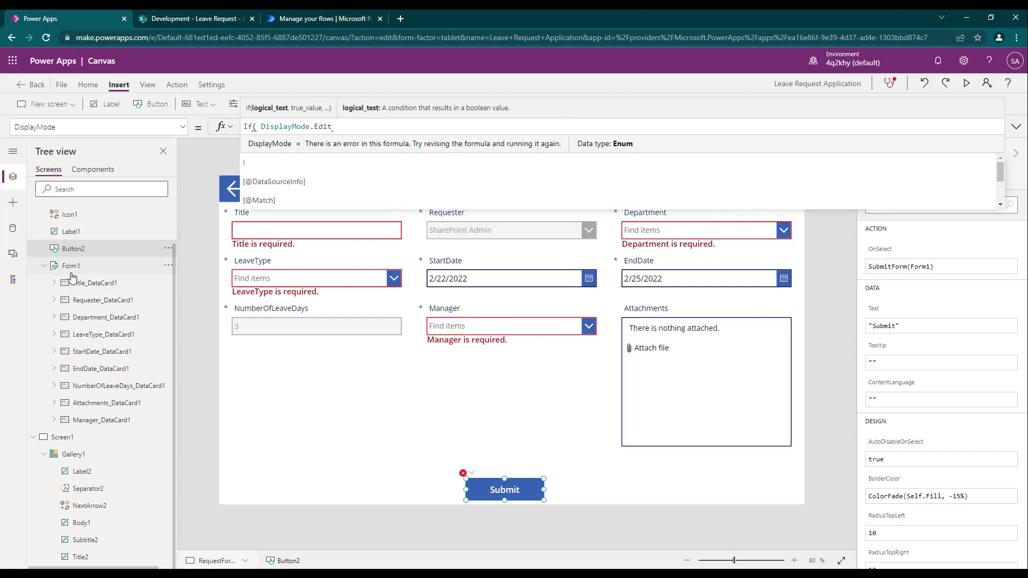
text(f(Form1)
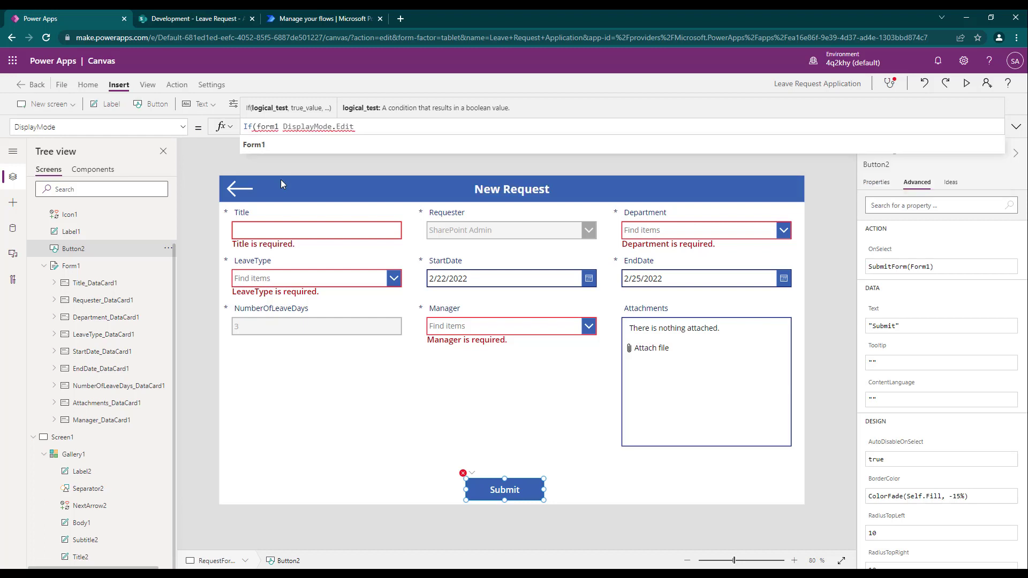
text(.Valid)
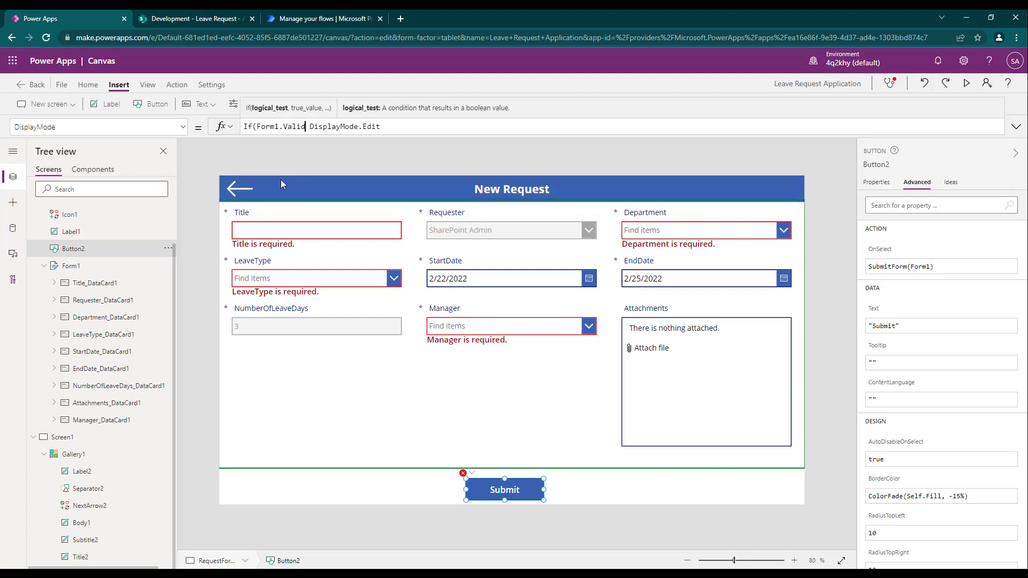
text(,)
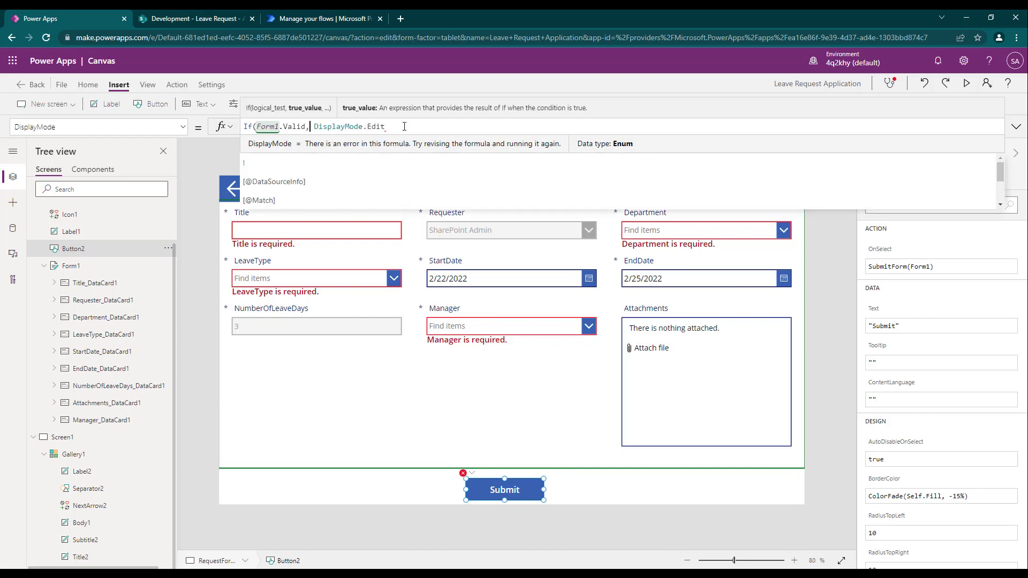
click(404, 127)
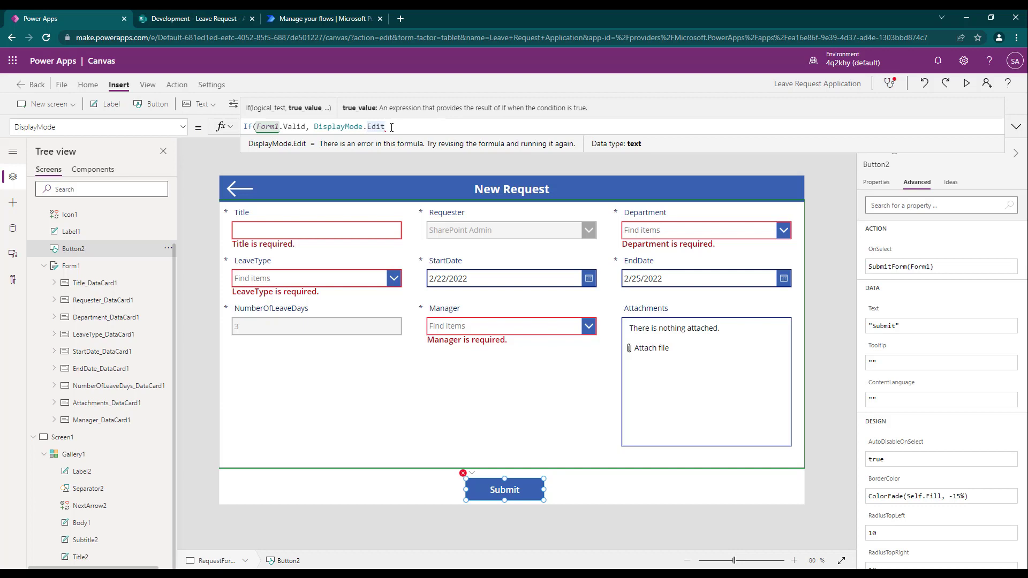
text(, d)
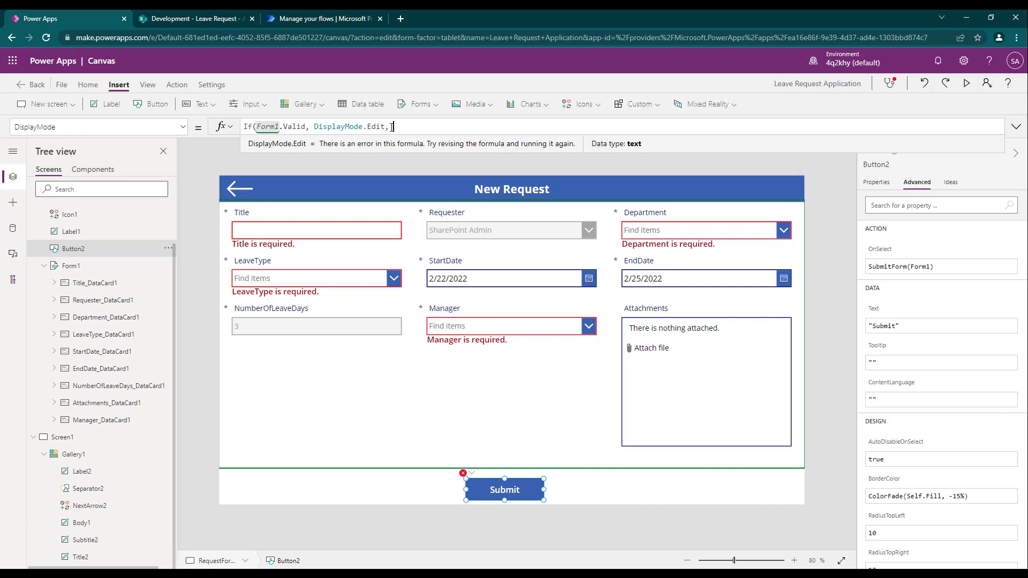
text(isa)
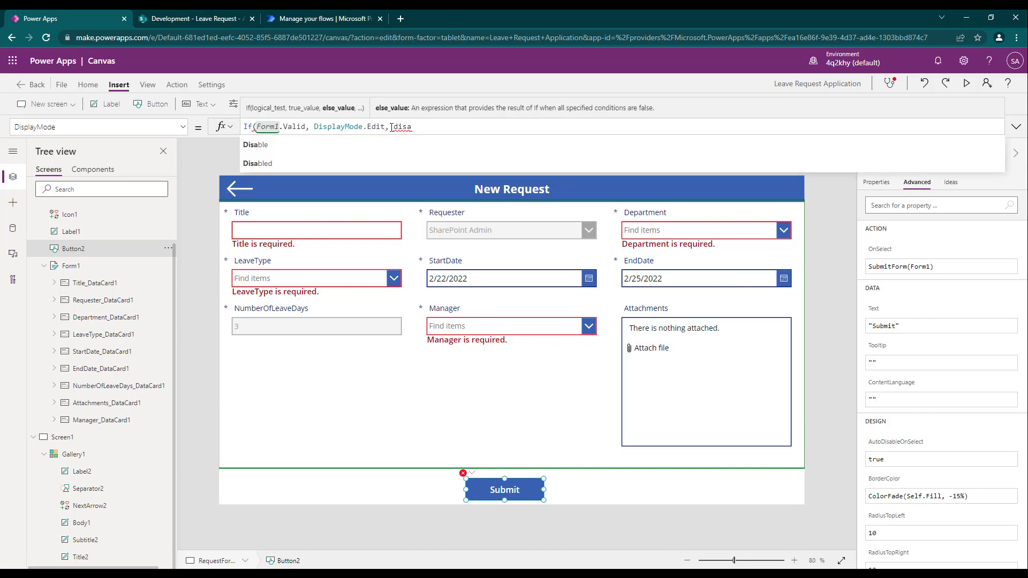
text(bled)
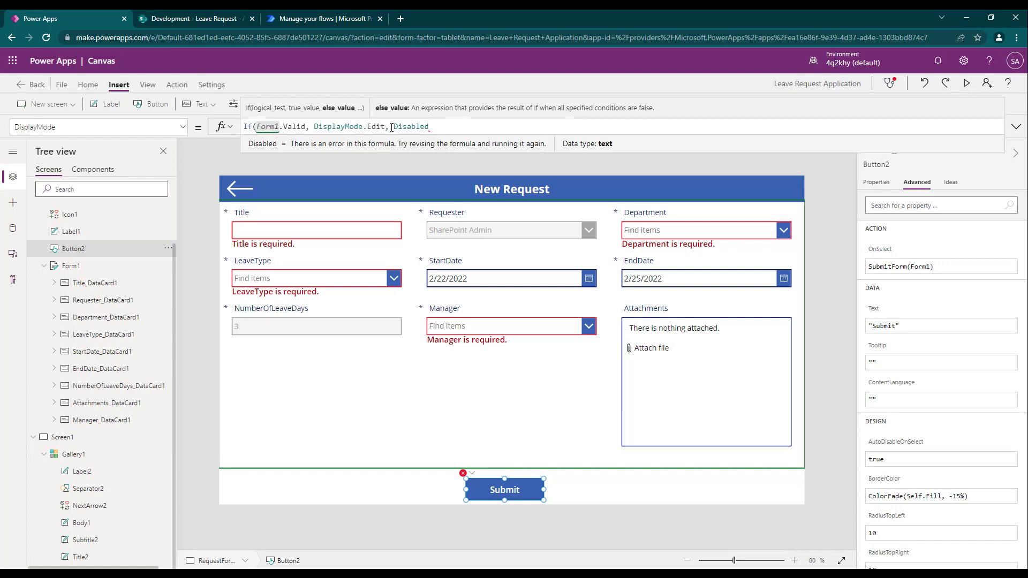
text())
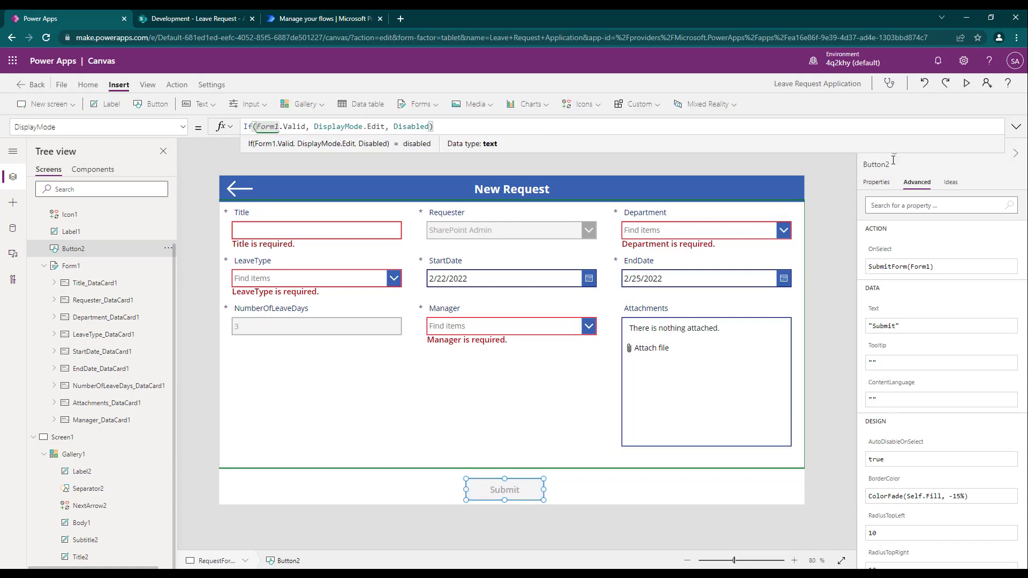
Preview the form and fill in Title "assd", Department HR, LeaveType Annual and the SharePoint admin account as Manager.
click(970, 84)
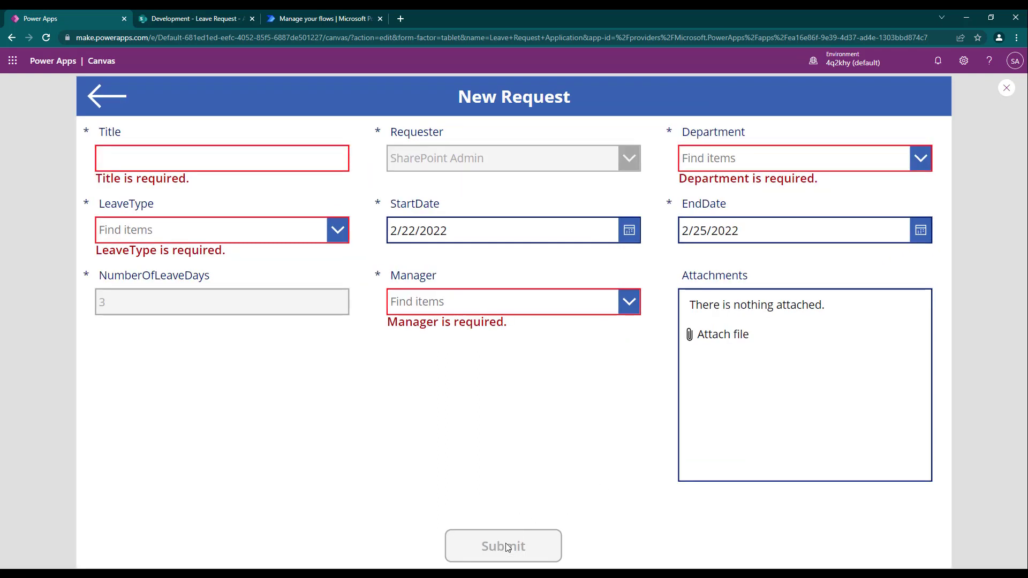
click(240, 156)
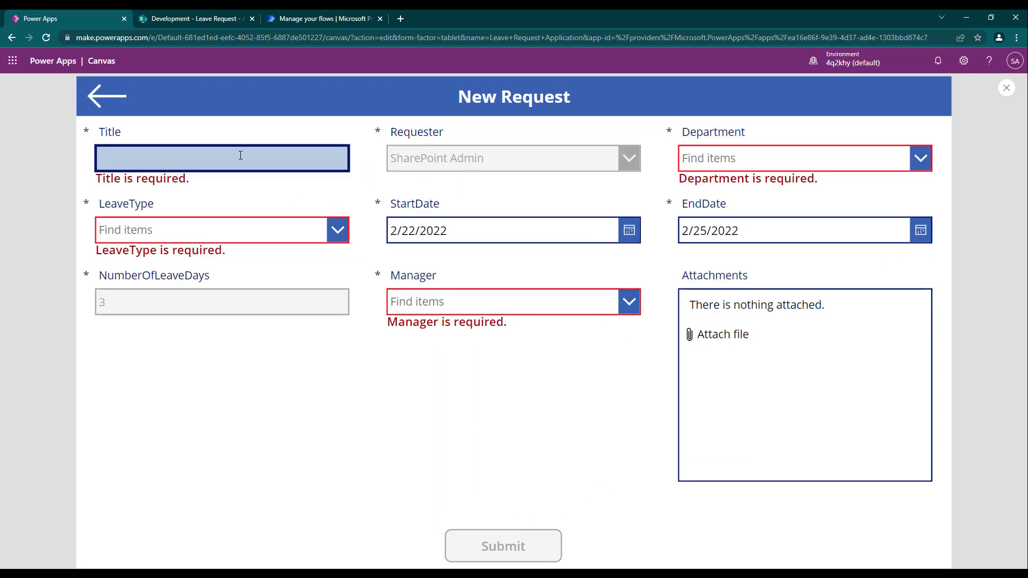
text(assd)
click(752, 164)
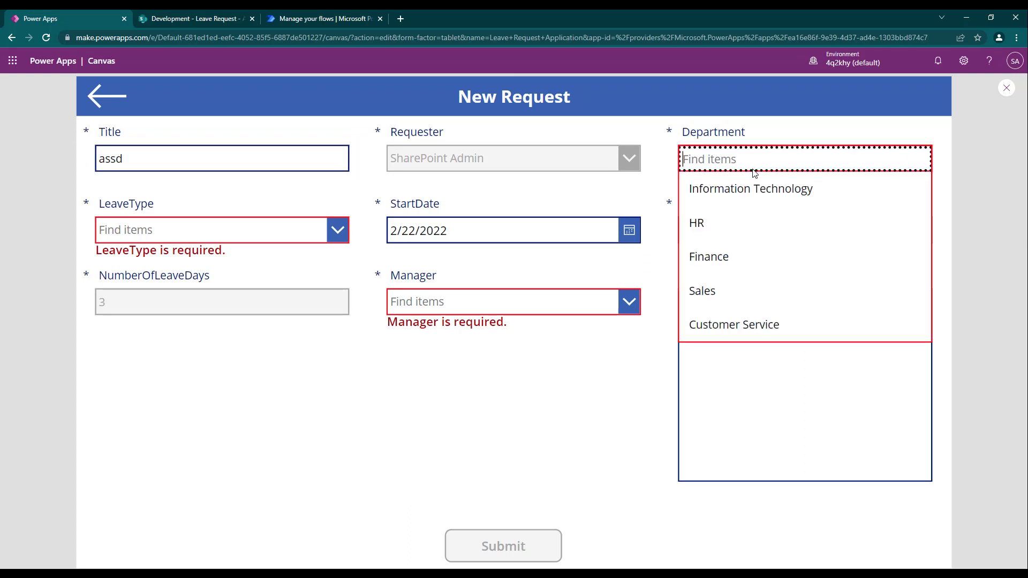
click(730, 225)
click(335, 223)
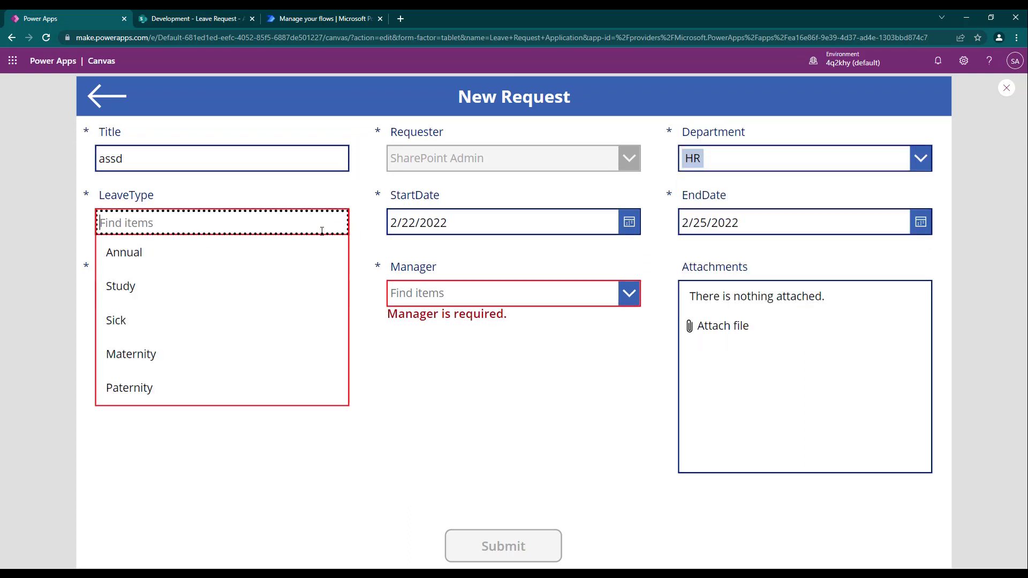
click(251, 262)
click(431, 288)
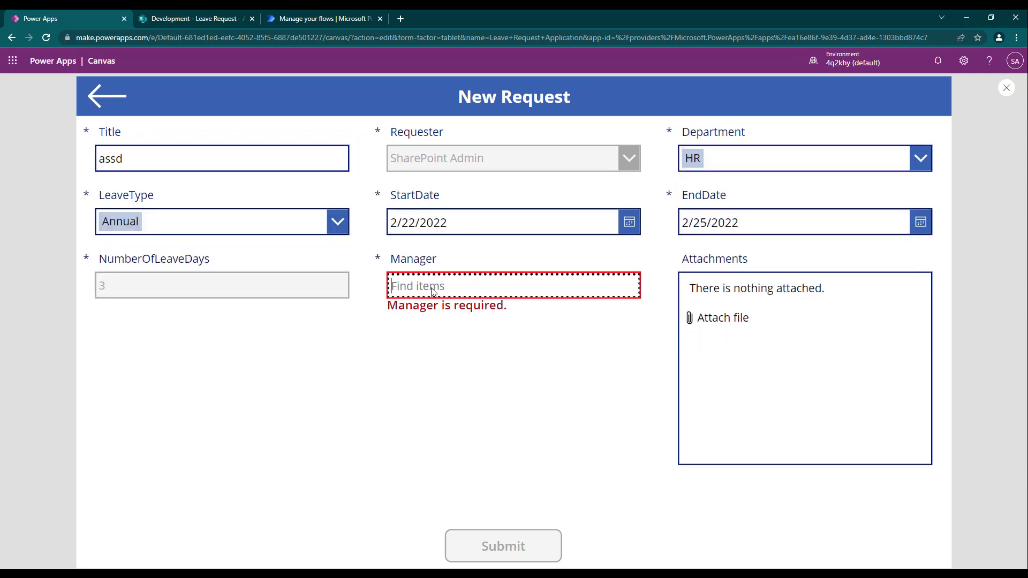
text(sharepo)
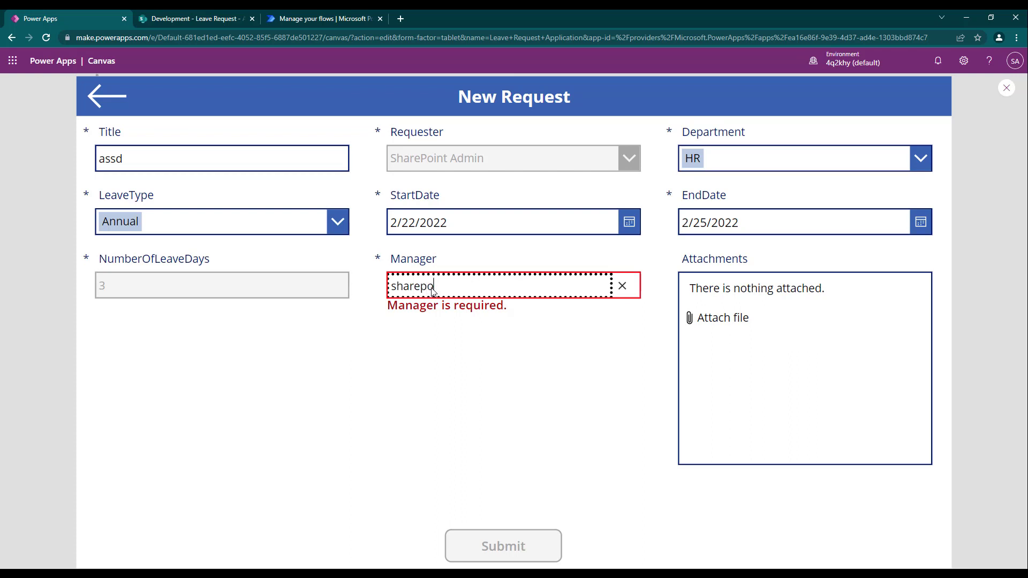
click(471, 324)
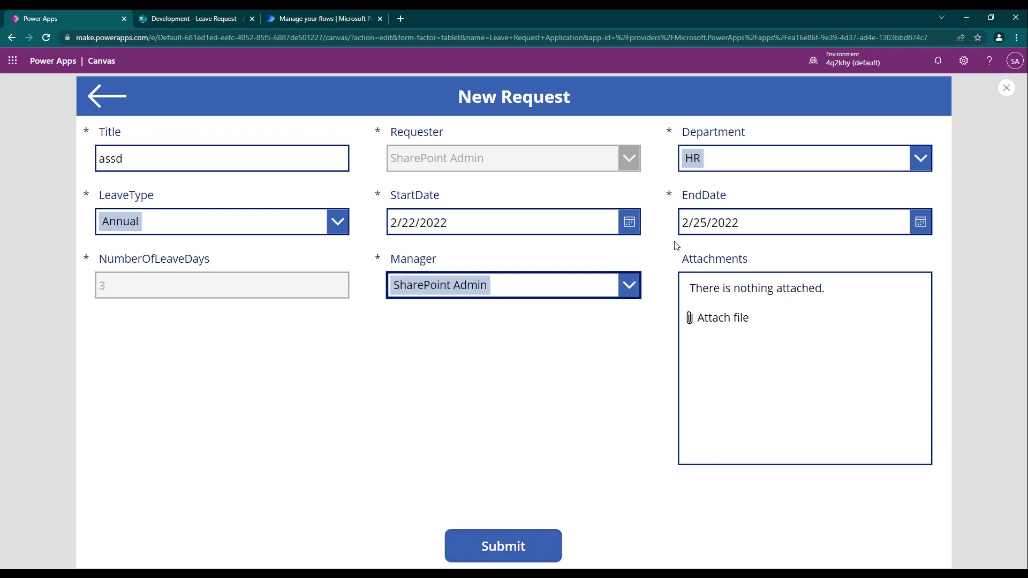
Clear the Department selection and try to submit the request without it.
click(726, 163)
click(714, 159)
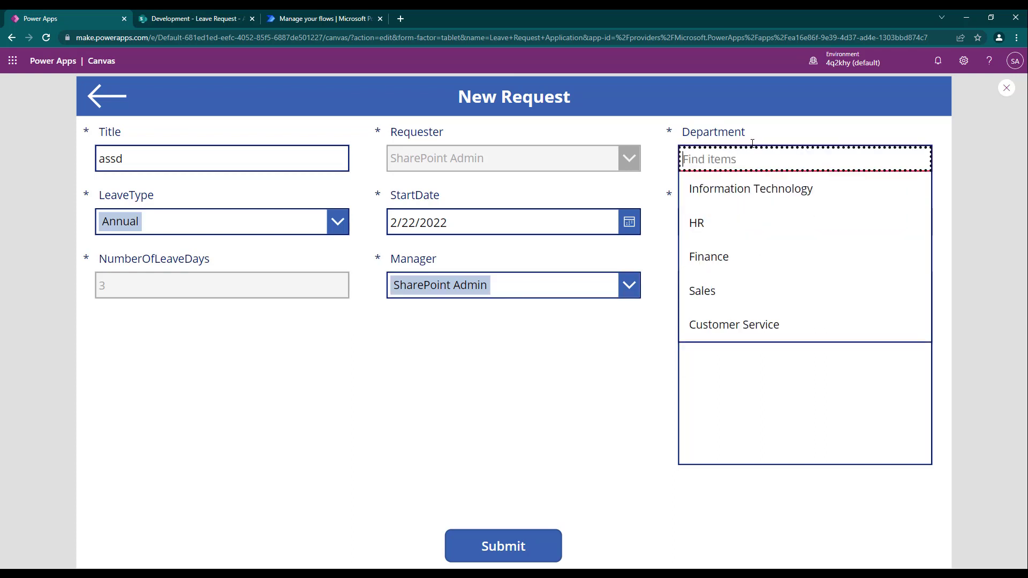
click(515, 556)
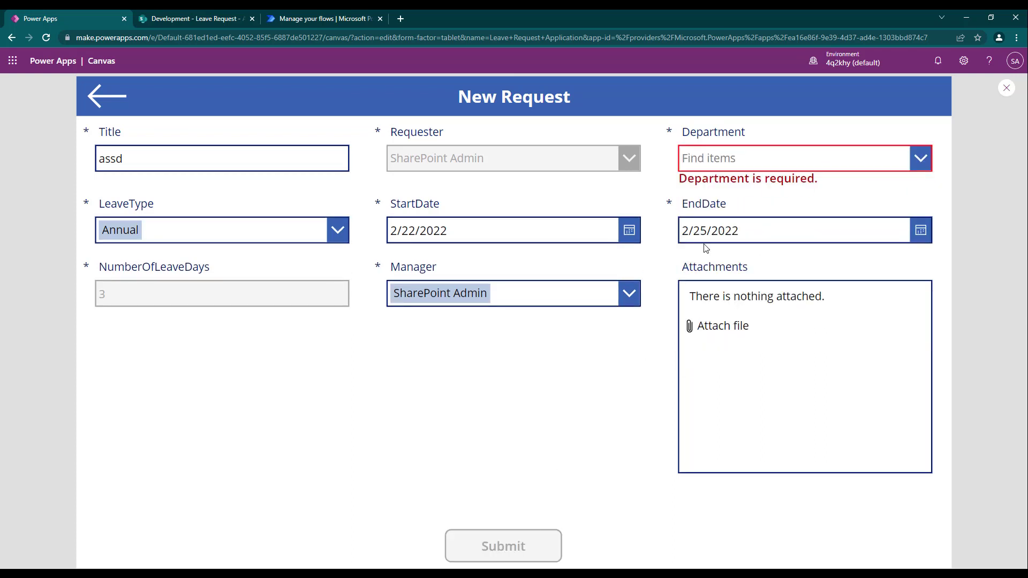
Choose Information Technology as the Department, submit the request and close the preview.
click(764, 159)
click(757, 249)
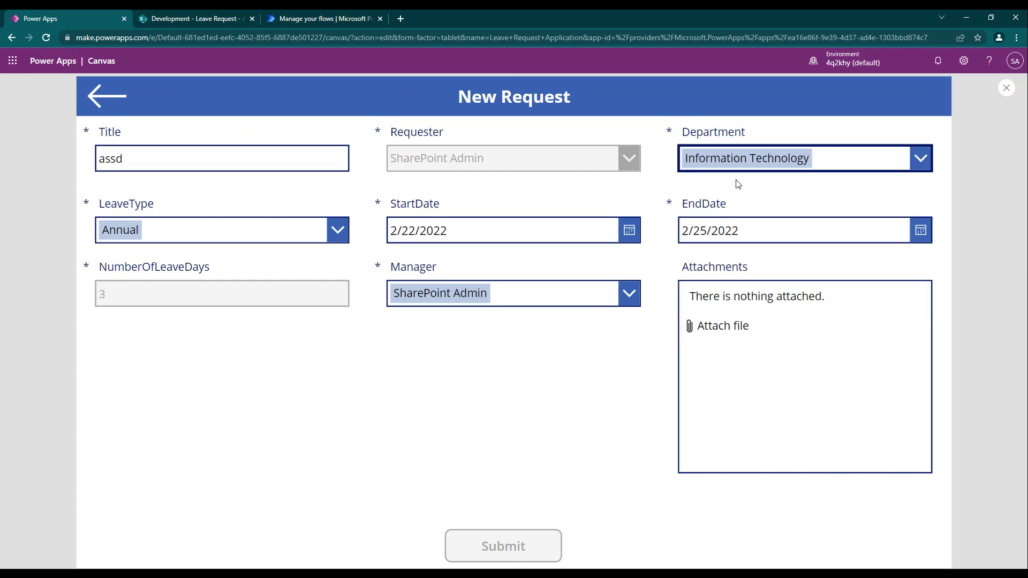
click(508, 552)
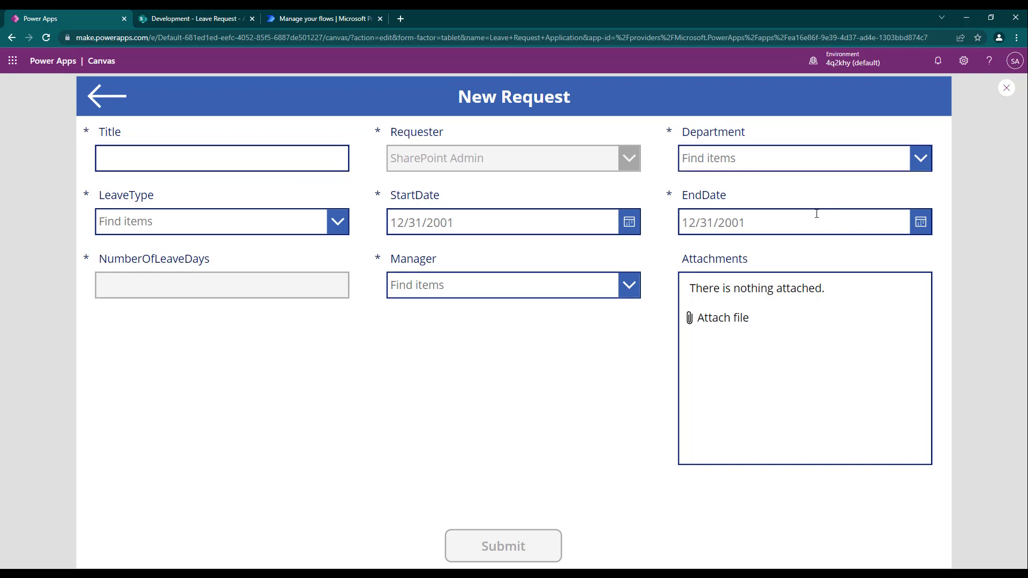
click(1008, 87)
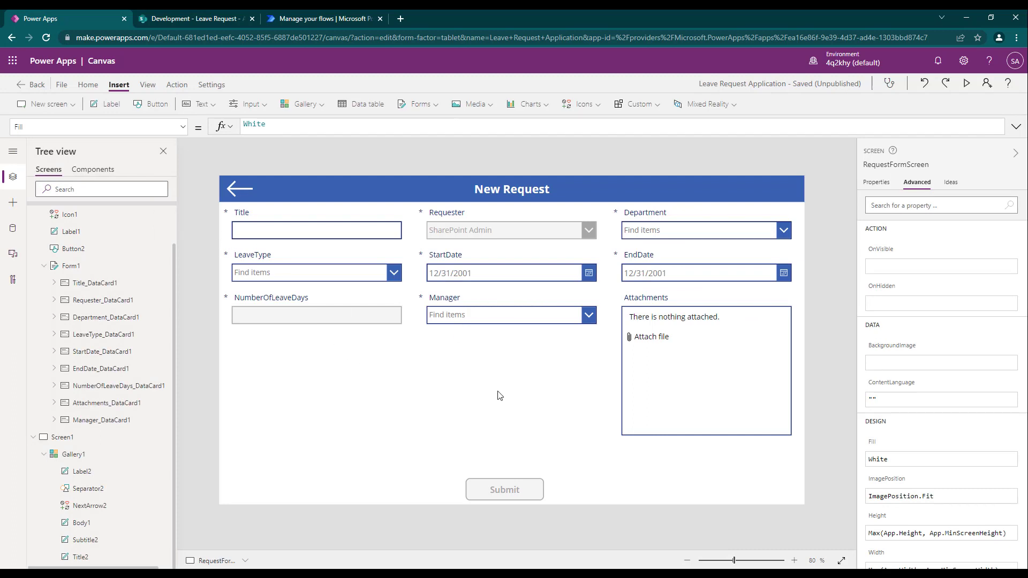
Collapse RequestFormScreen and Screen1 in the tree view and select the HomeScreen.
click(329, 314)
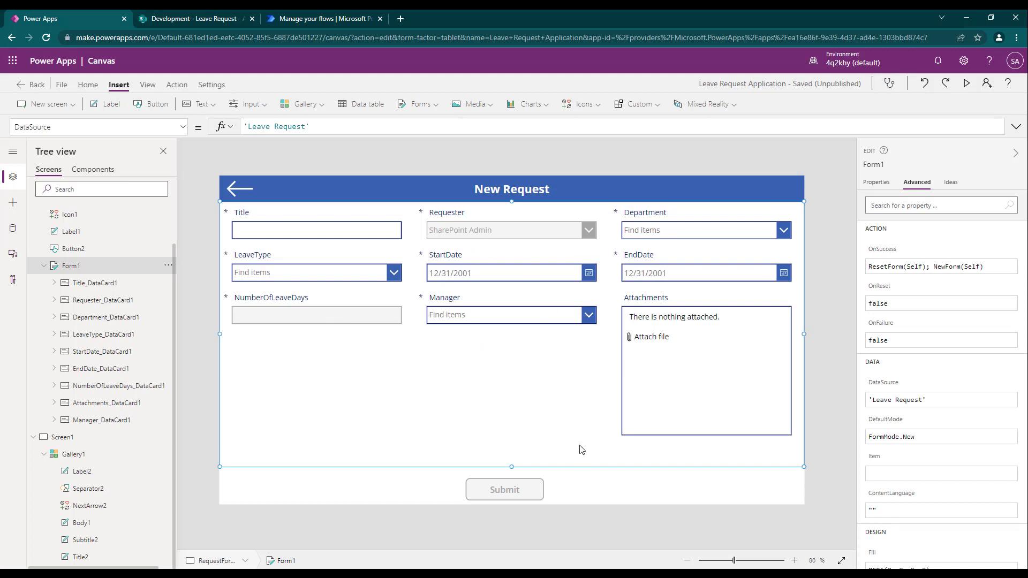
scroll(107, 290, up, 1)
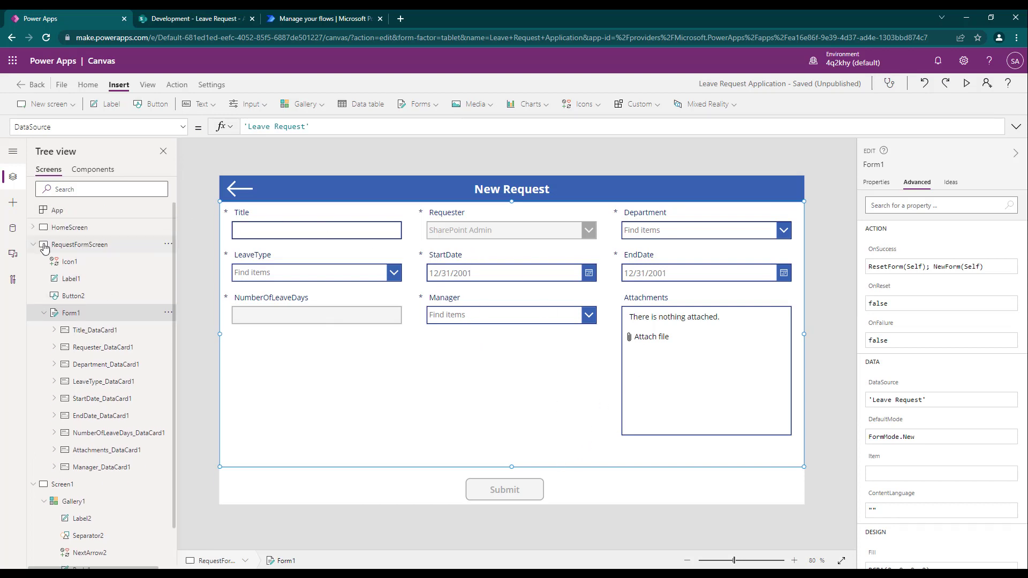
click(32, 245)
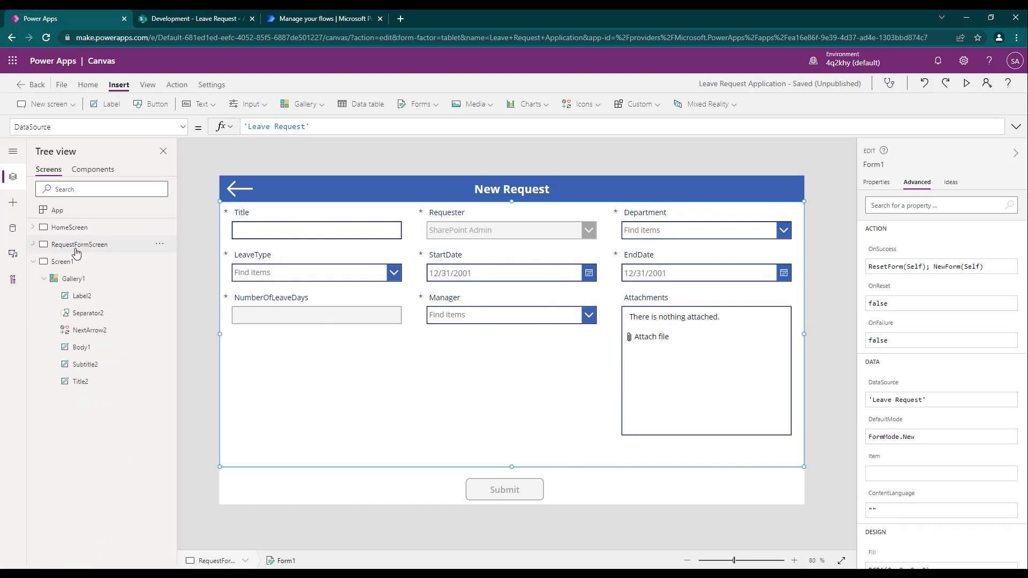
click(33, 262)
click(78, 227)
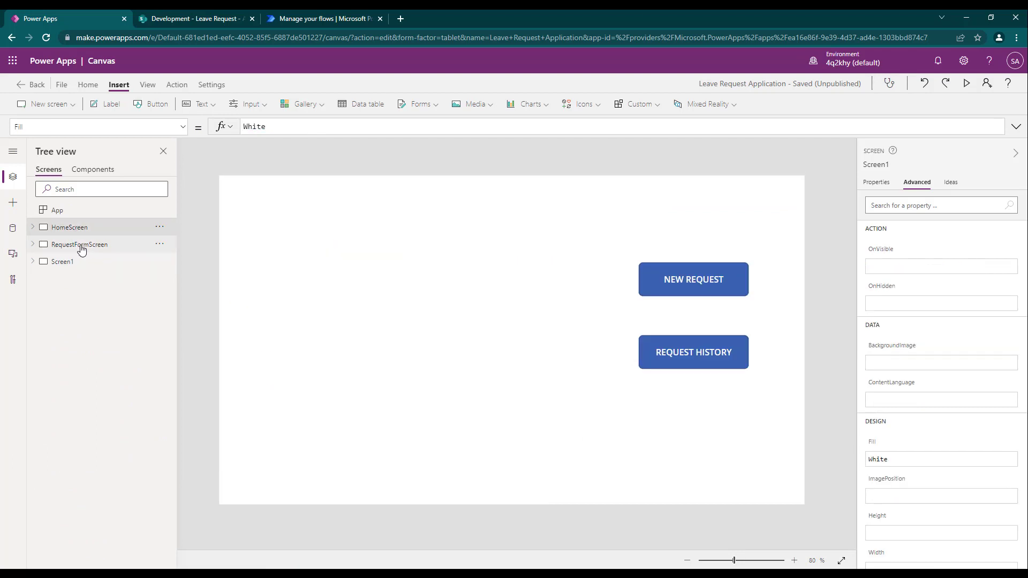
Add a new screen from the Success template and place a button centrally below its success message.
click(64, 104)
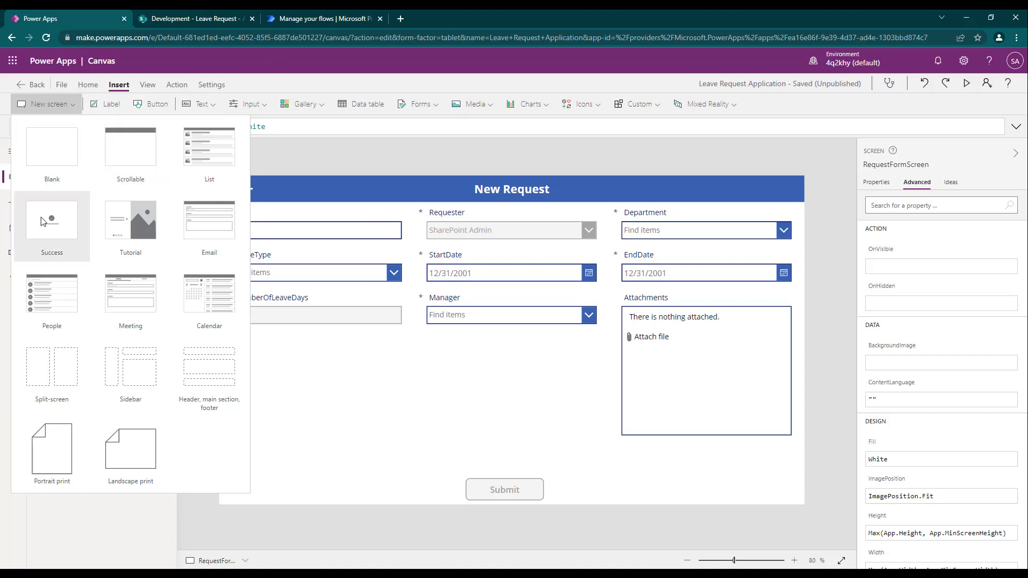
click(44, 220)
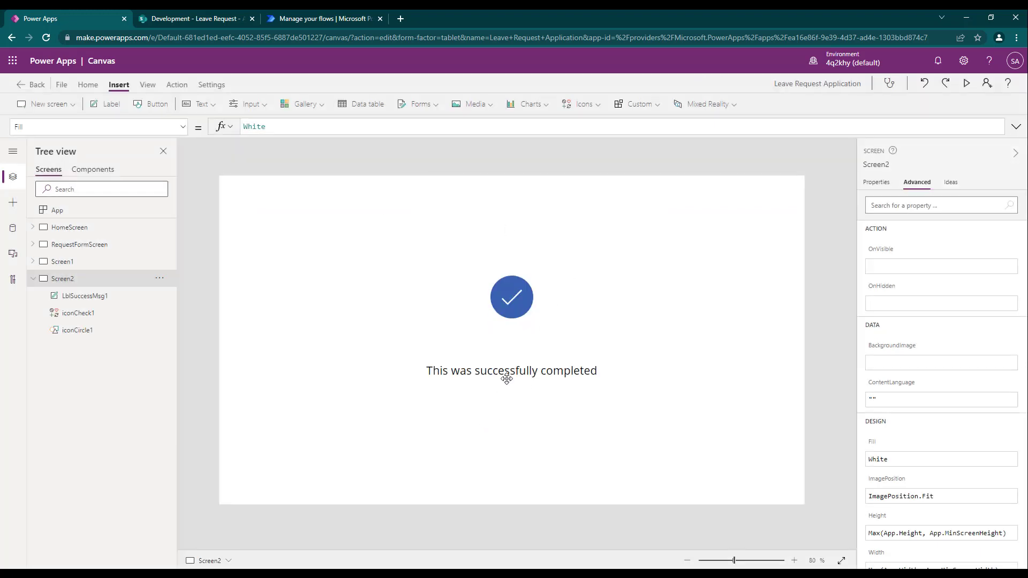
click(506, 379)
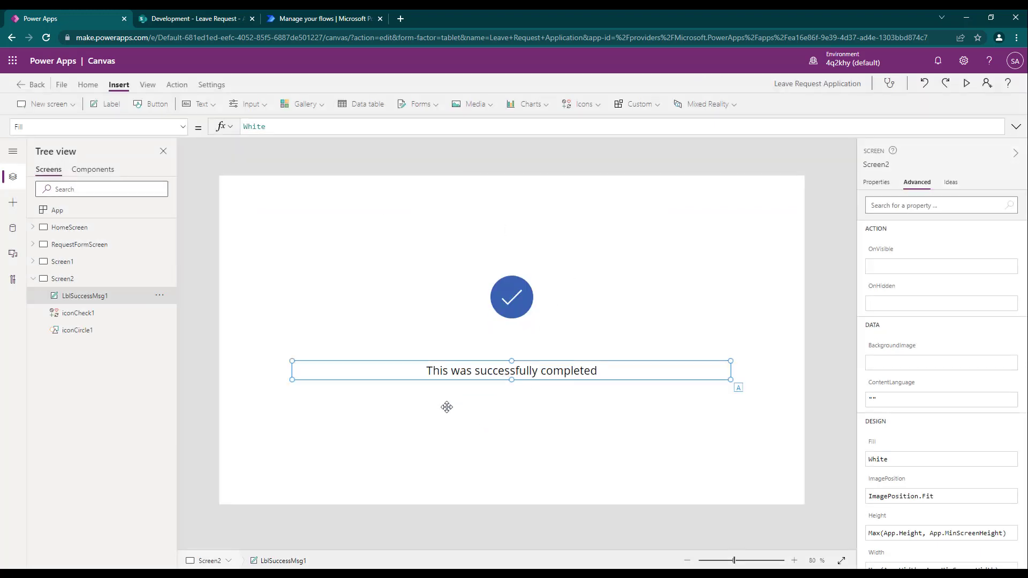
click(150, 104)
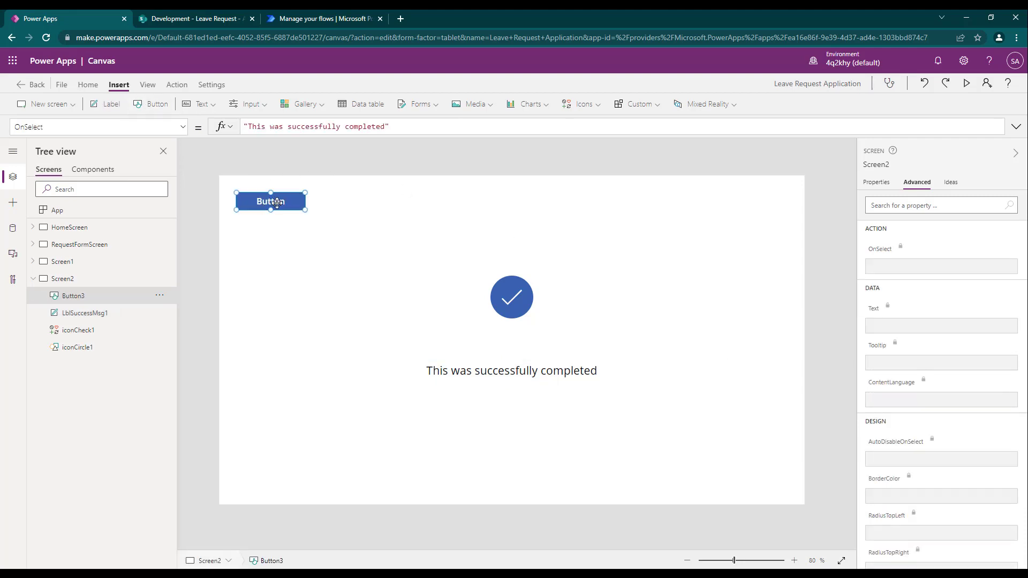
drag(274, 202, 522, 431)
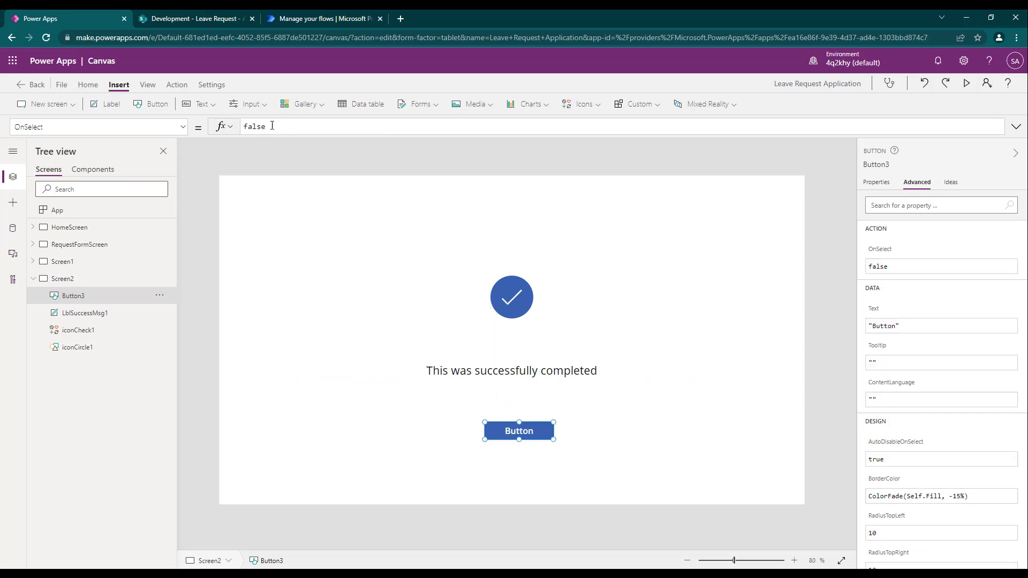
Rename Screen1 as RequestHistoryScreen.
click(167, 265)
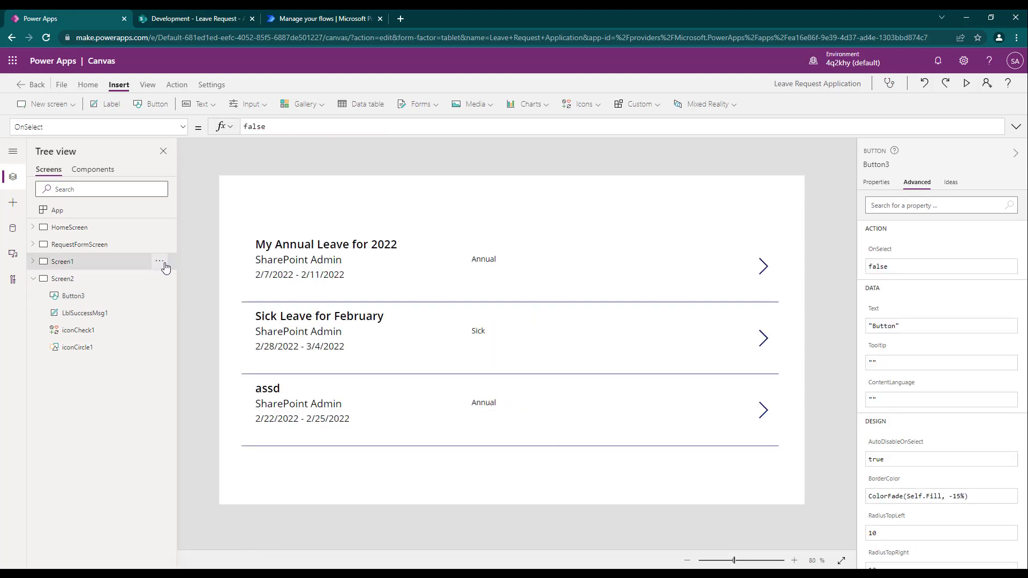
click(164, 263)
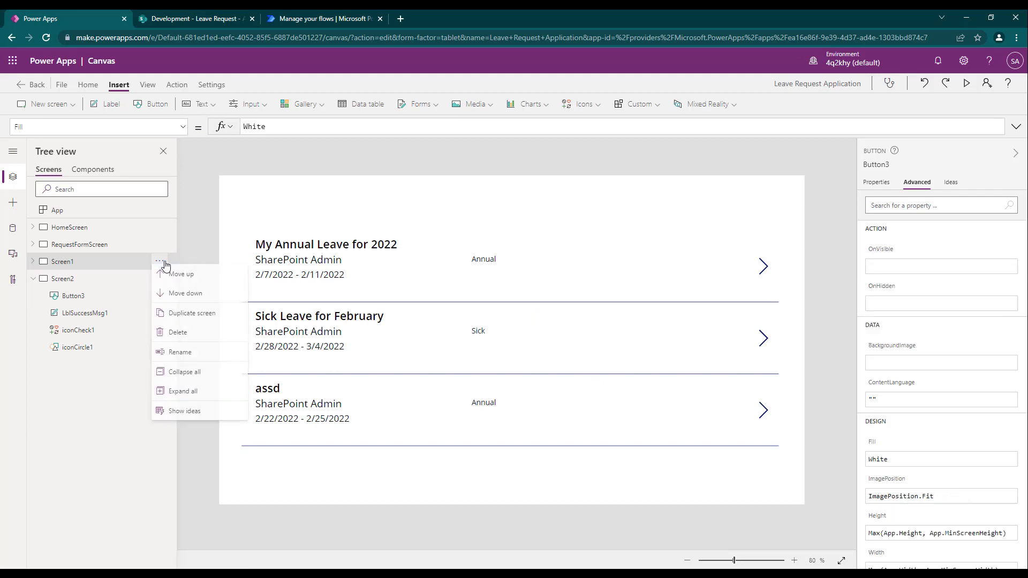
click(184, 359)
text(RequestHistoryScreen)
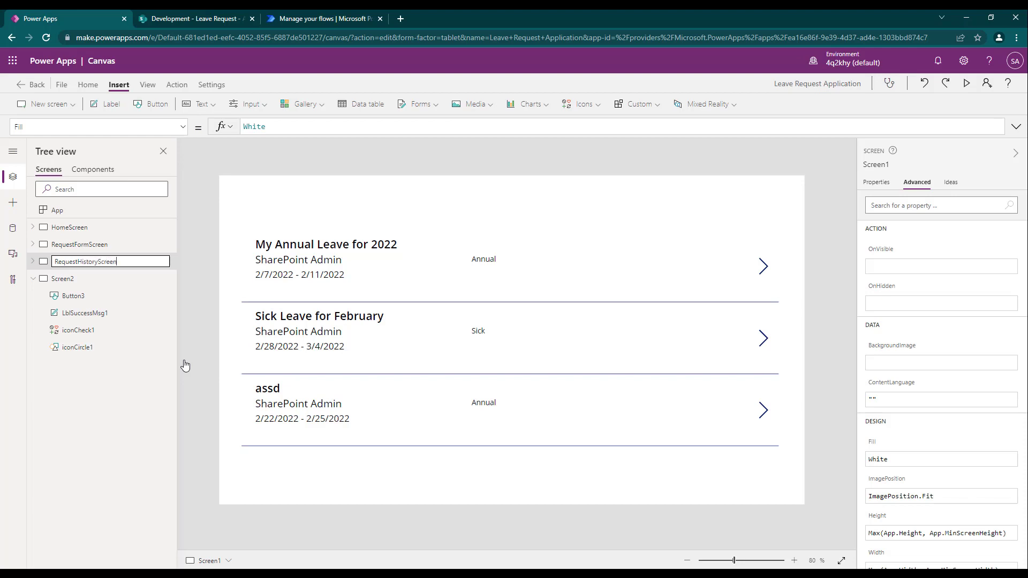
key(Escape)
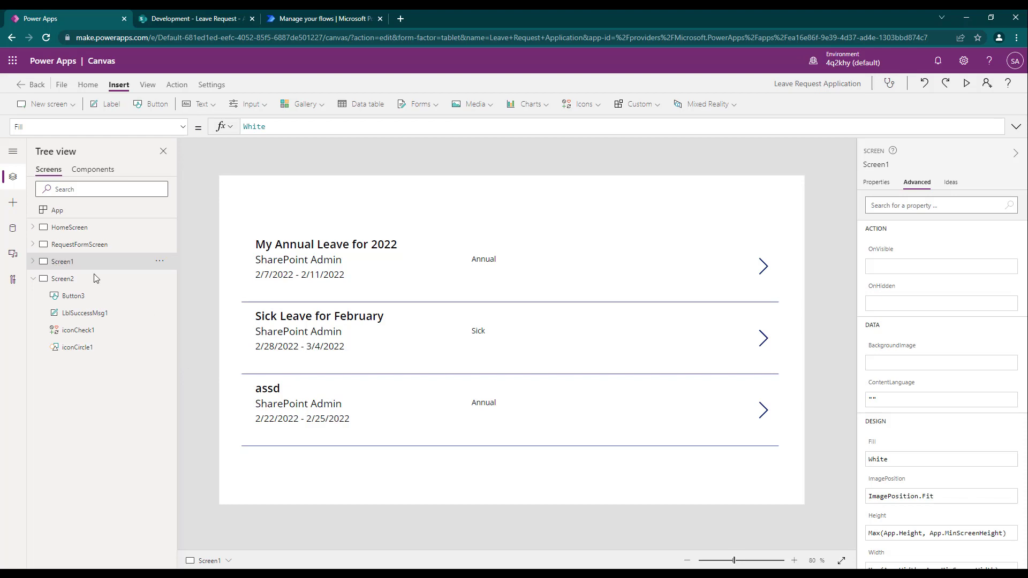
Rename Screen2, which holds the success message, as SuccessScreen.
click(78, 279)
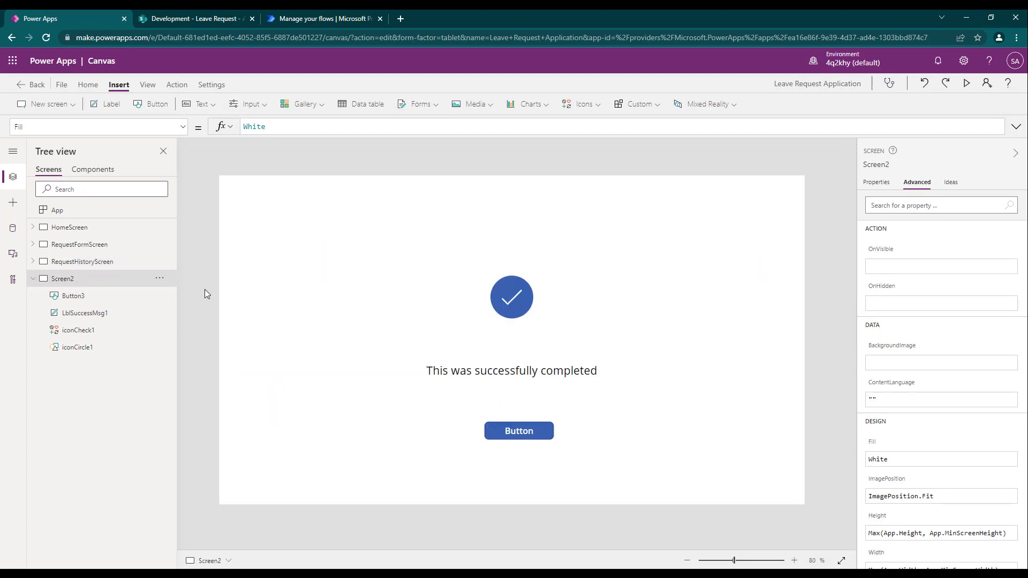
click(161, 279)
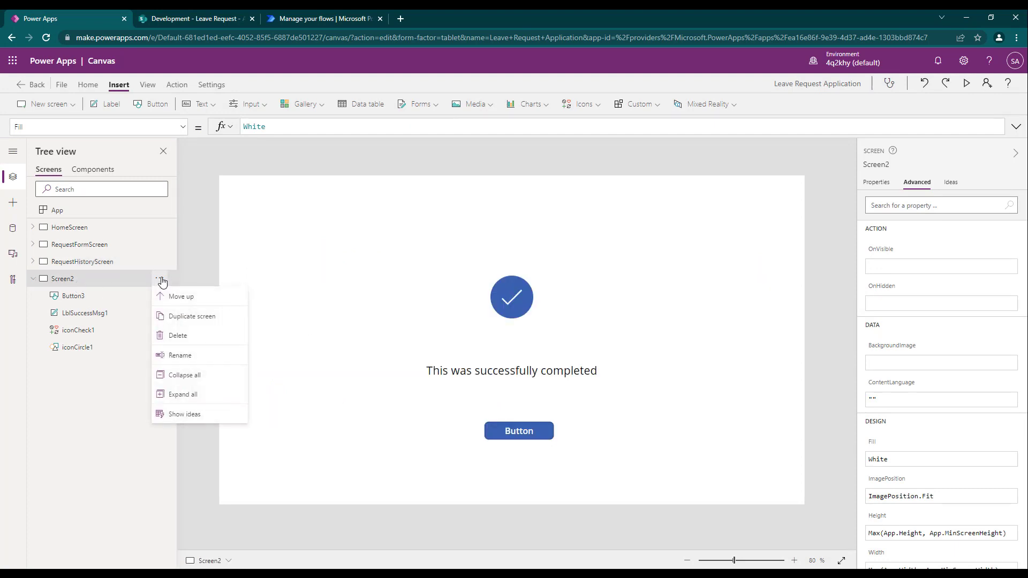
click(199, 355)
text(SuccessScreen)
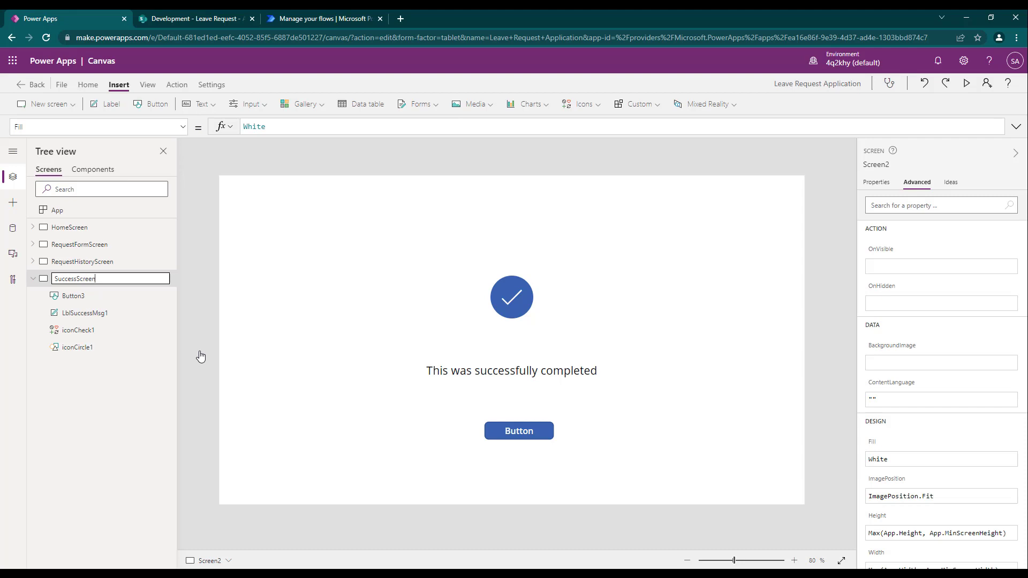
key(Return)
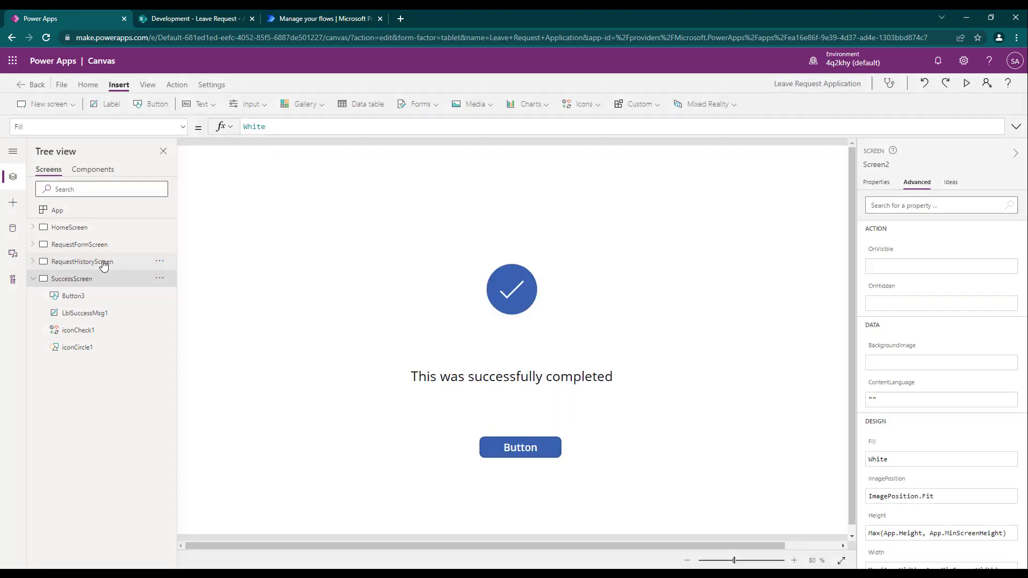
click(105, 267)
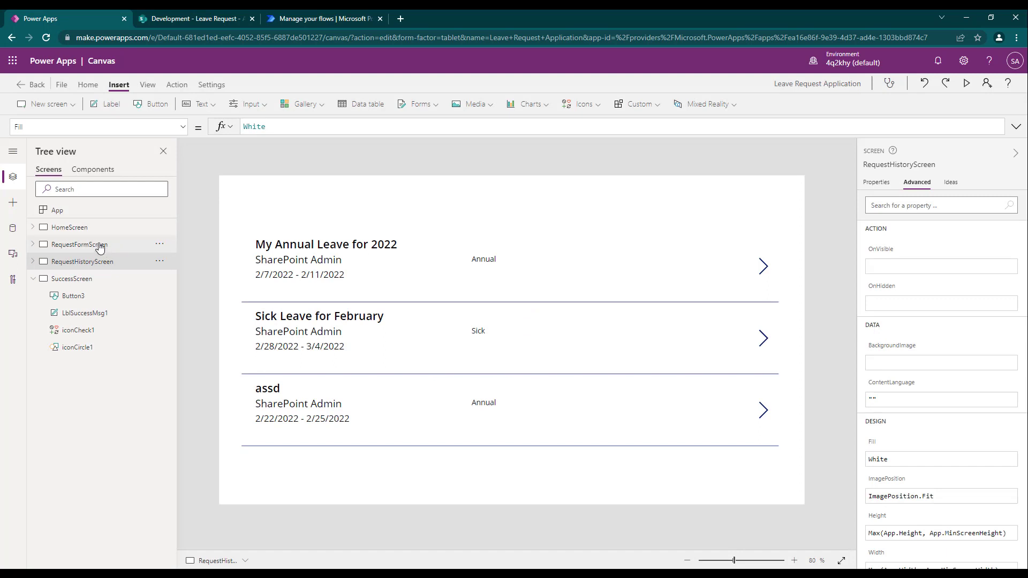
click(100, 246)
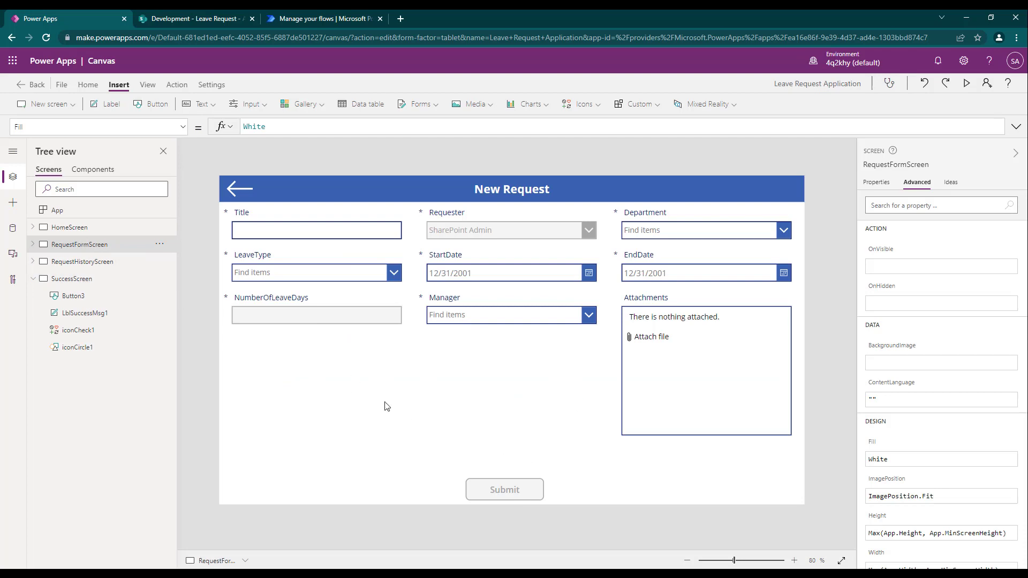
Change the text of the button on the SuccessScreen to "OK".
click(95, 280)
click(519, 428)
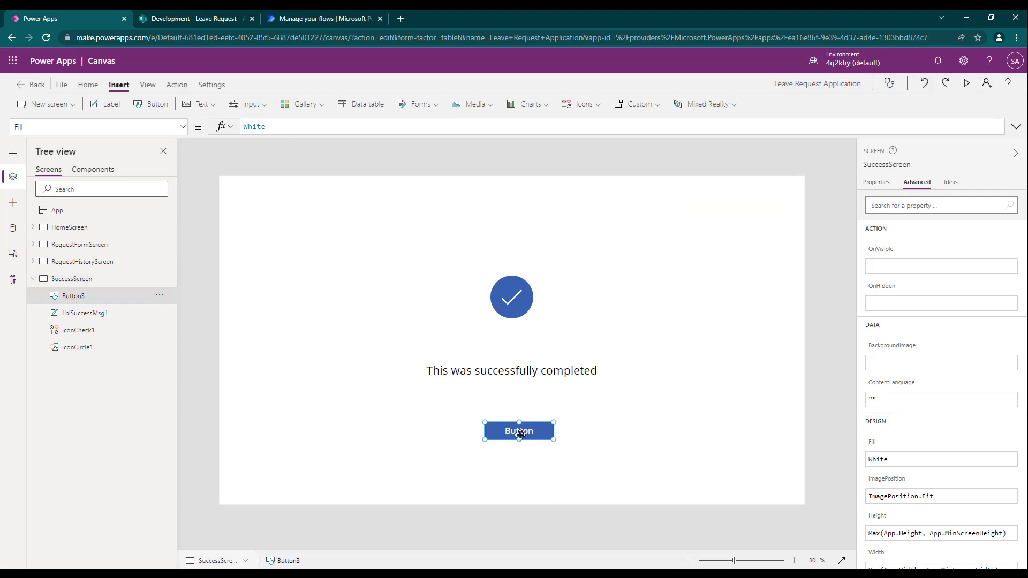
click(879, 186)
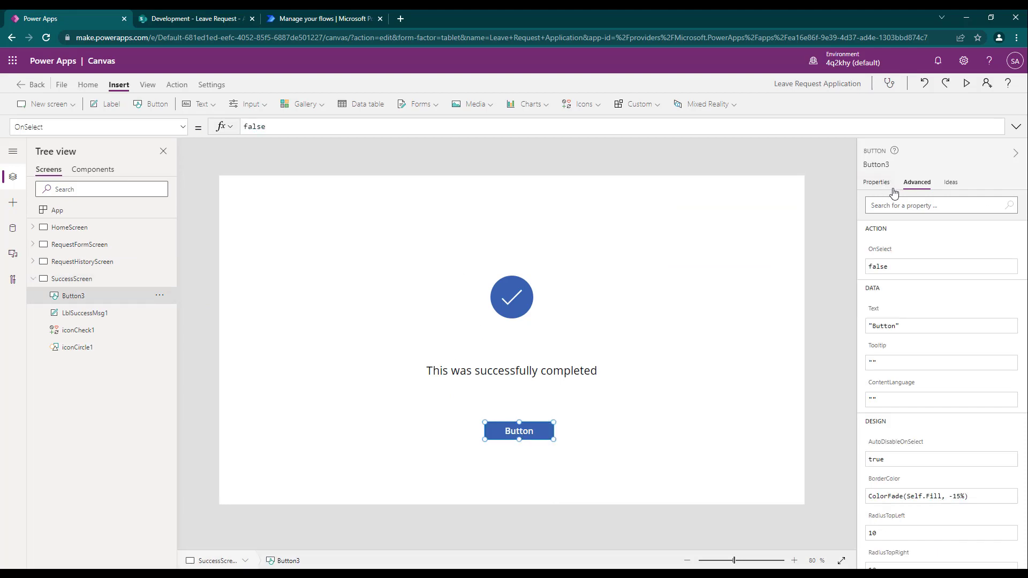
click(972, 202)
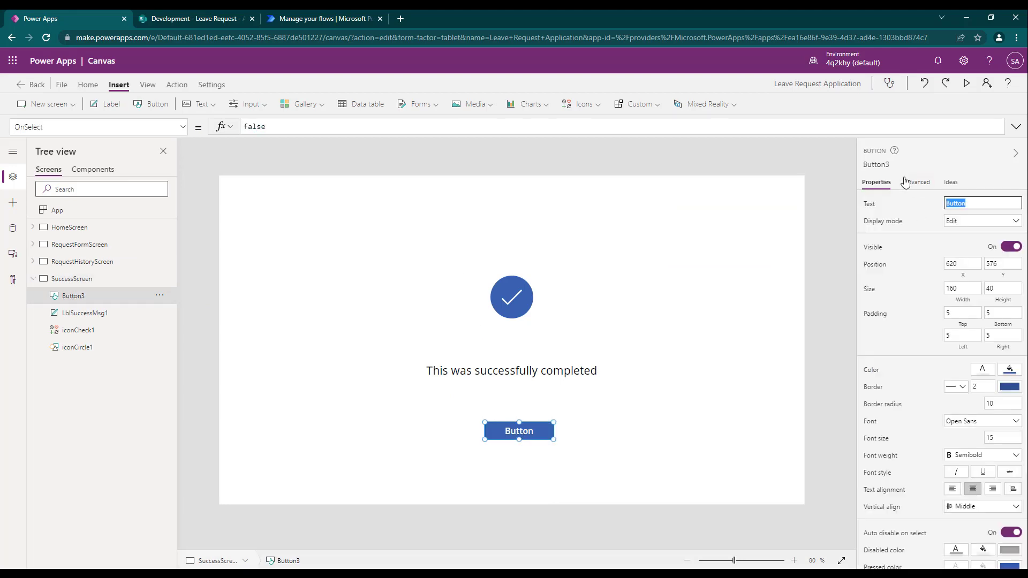
text(OK)
click(925, 203)
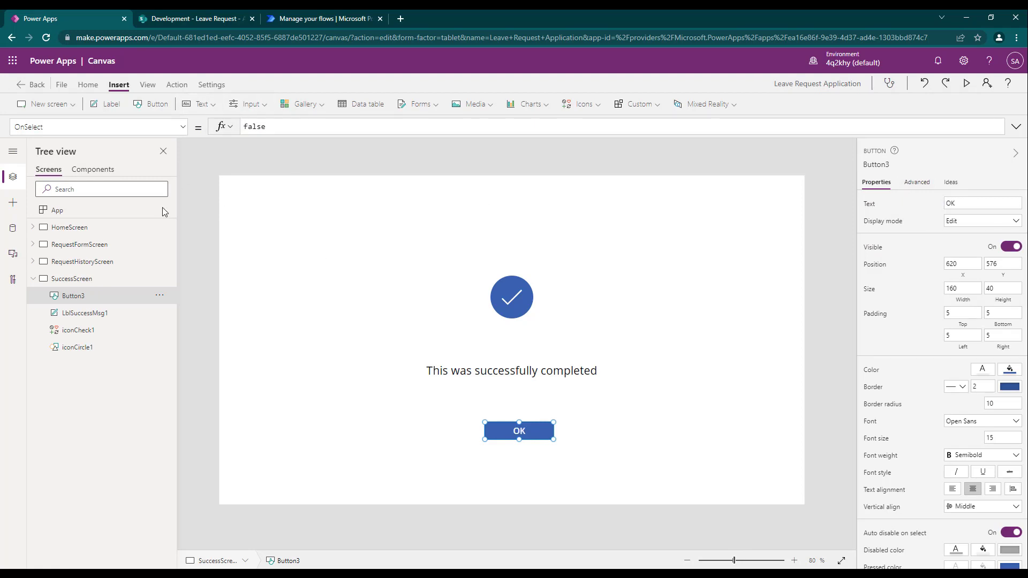
Set the OK button's OnSelect formula to Navigate(RequestHistoryScreen).
click(258, 126)
double_click(257, 125)
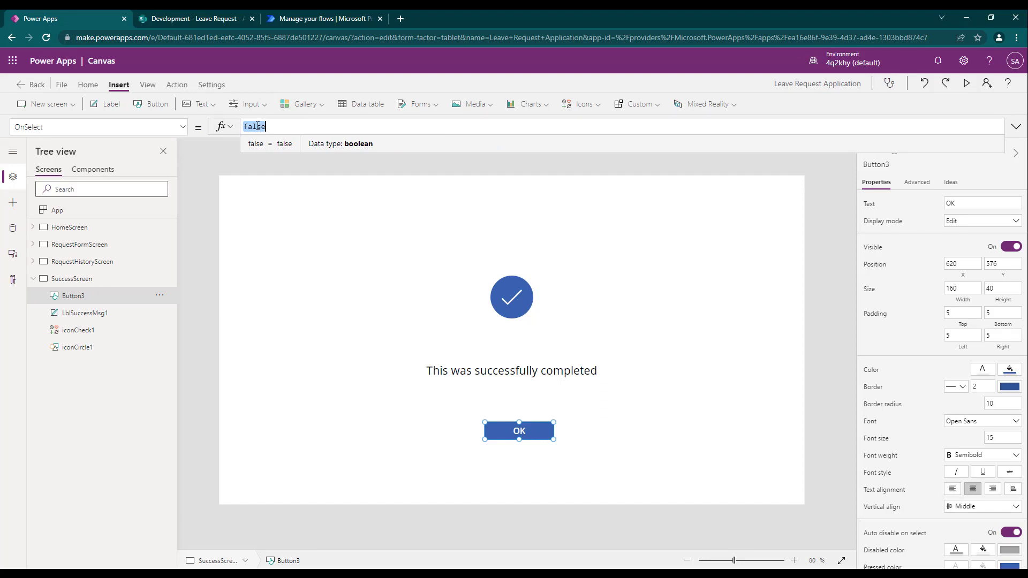
text(NAVigate()
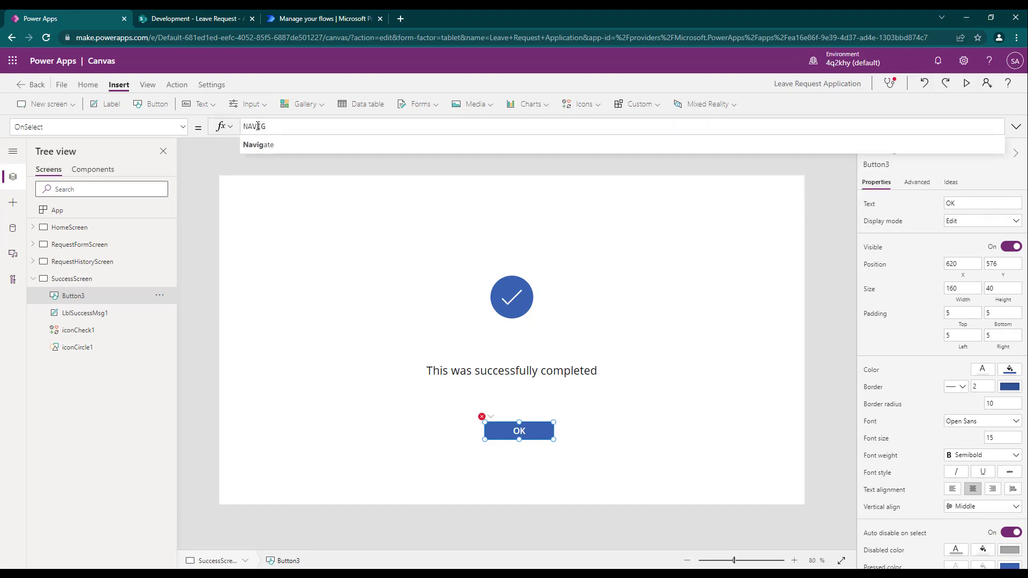
text(R)
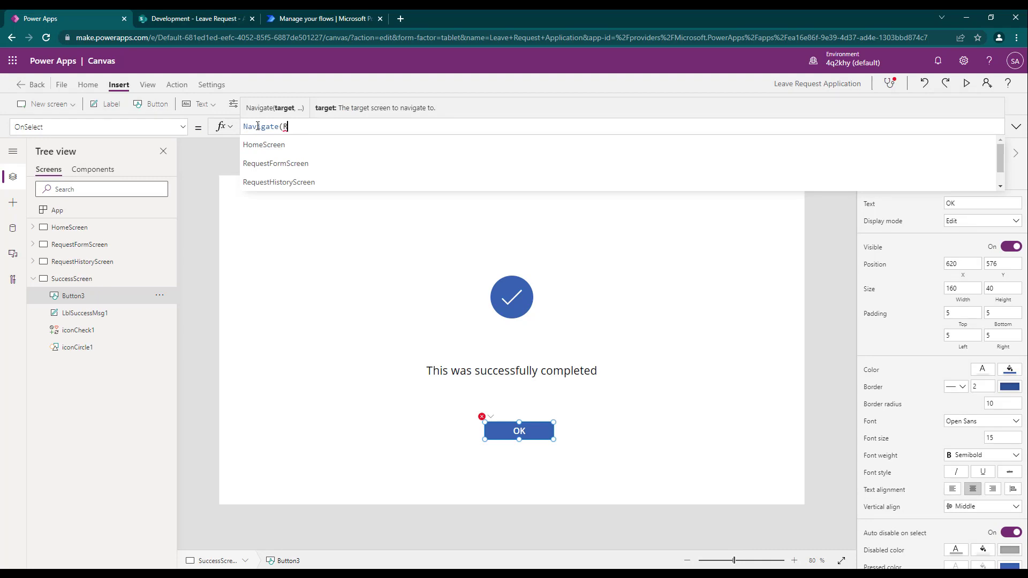
text(EQUES)
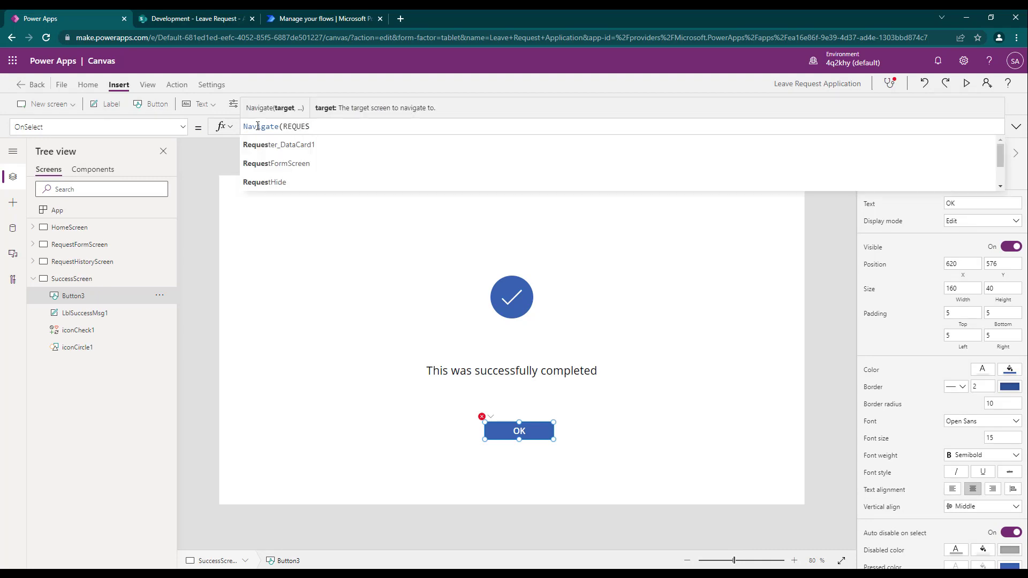
text(TH)
key(Down)
key(Down)
key(Return)
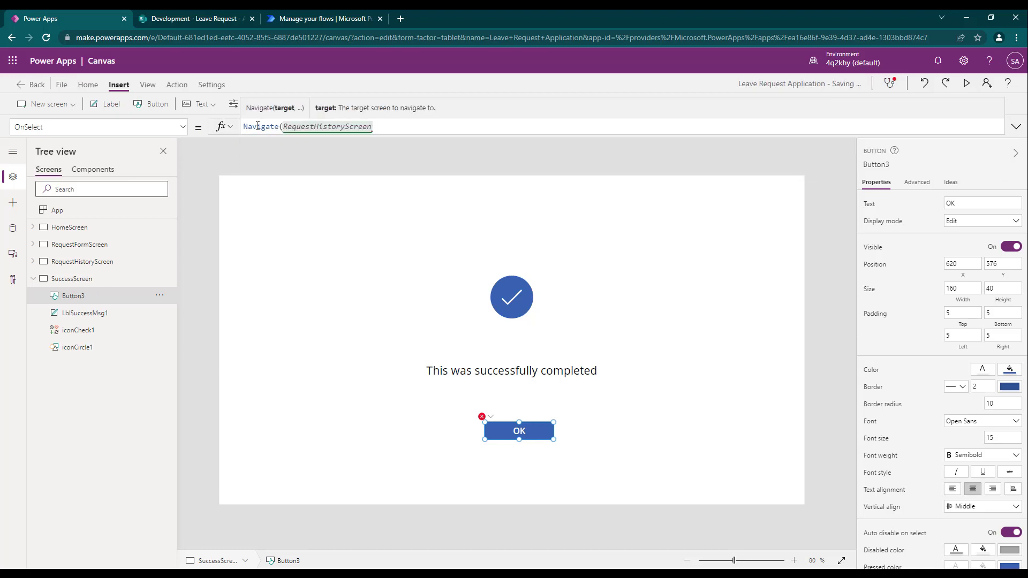
text())
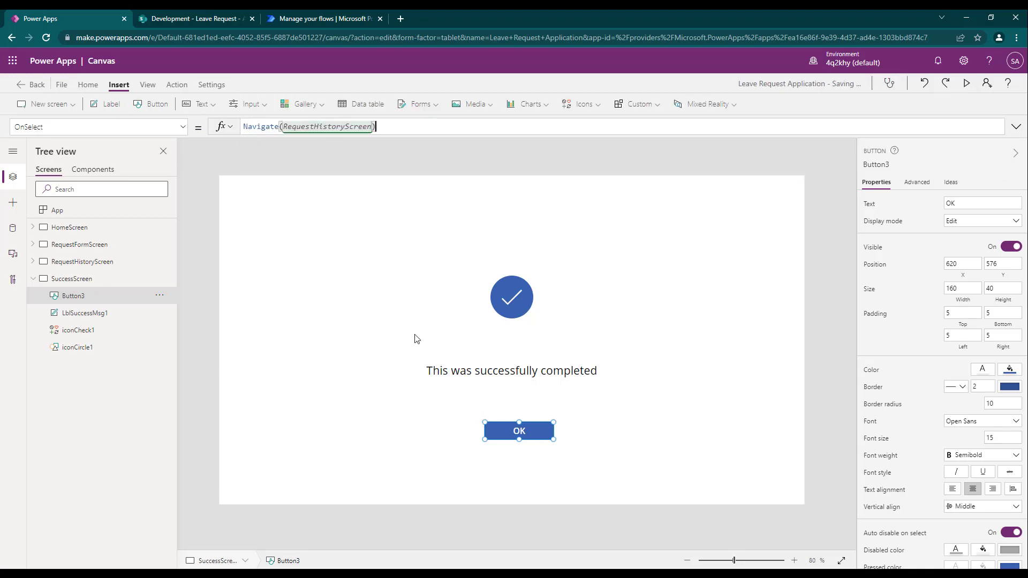
Insert Navigate(SuccessScreen); before ResetForm(Self) in the OnSuccess formula of Form1 on the RequestFormScreen.
click(95, 263)
click(95, 247)
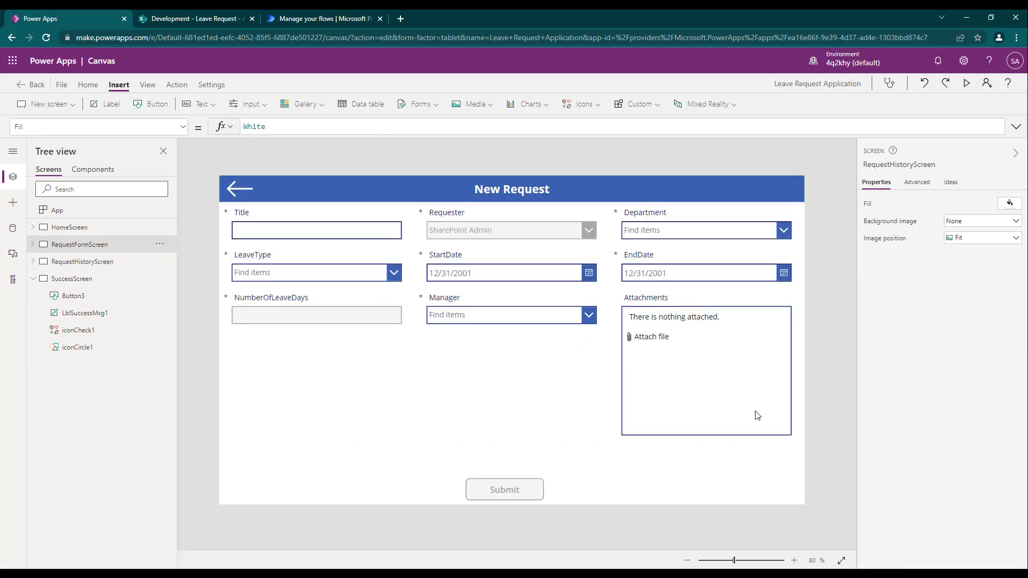
click(751, 458)
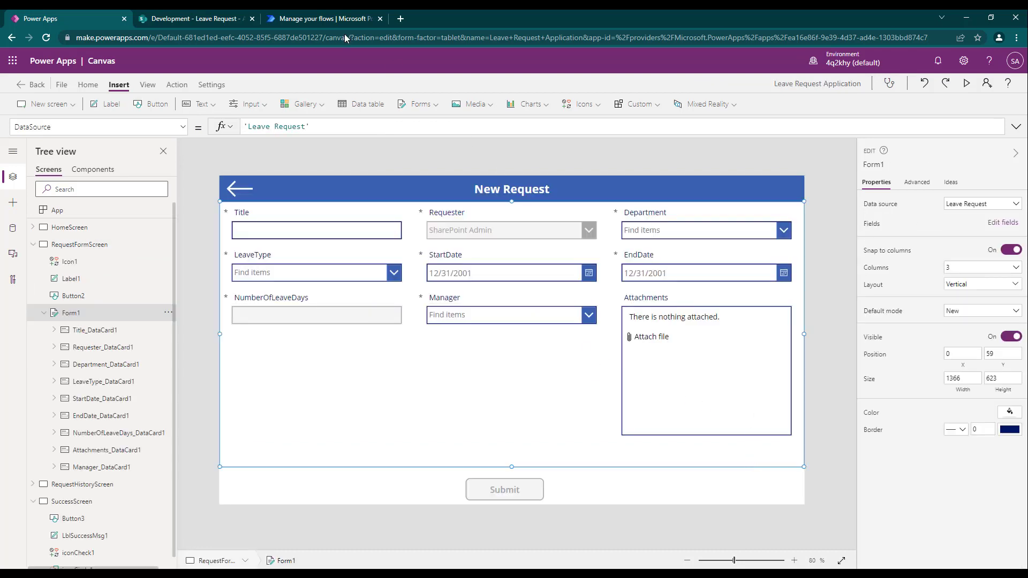
click(183, 127)
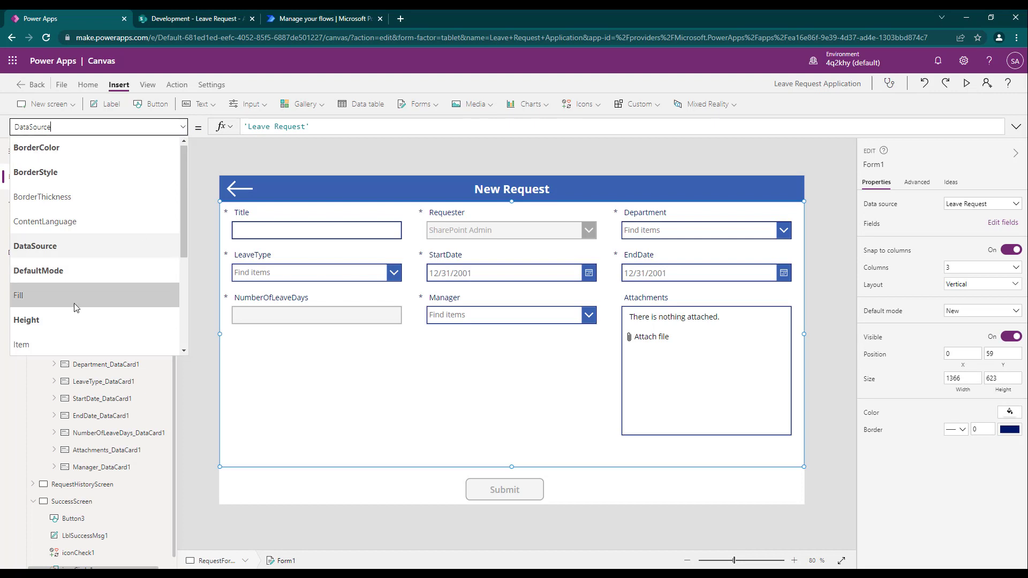
scroll(72, 299, down, 2)
scroll(69, 284, down, 2)
click(63, 278)
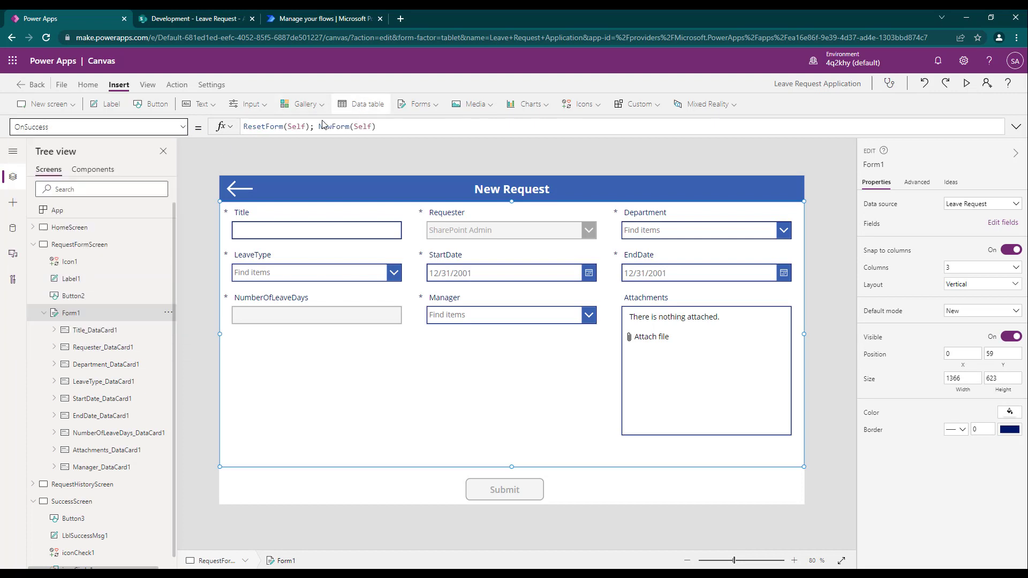
click(245, 128)
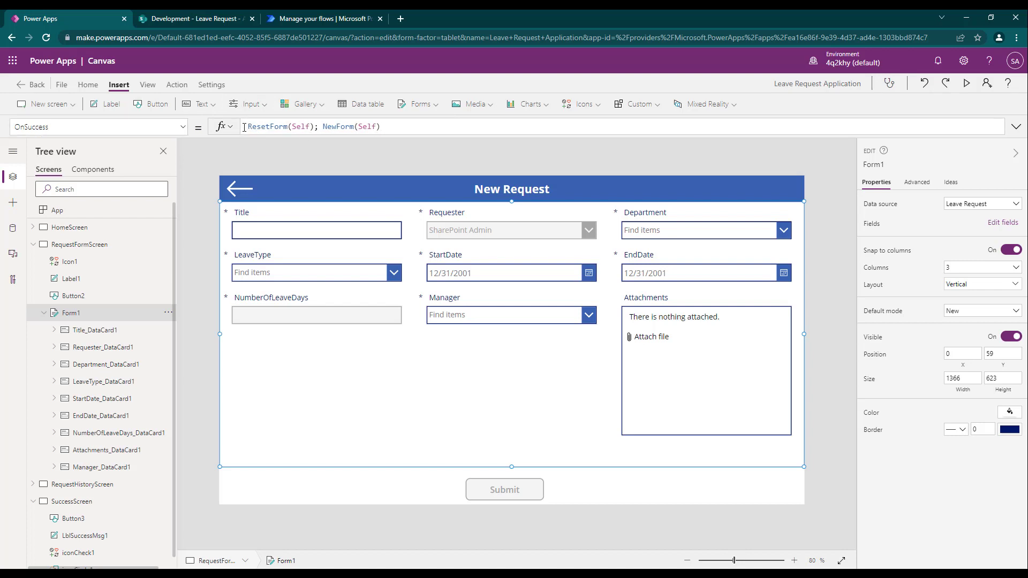
text(Na)
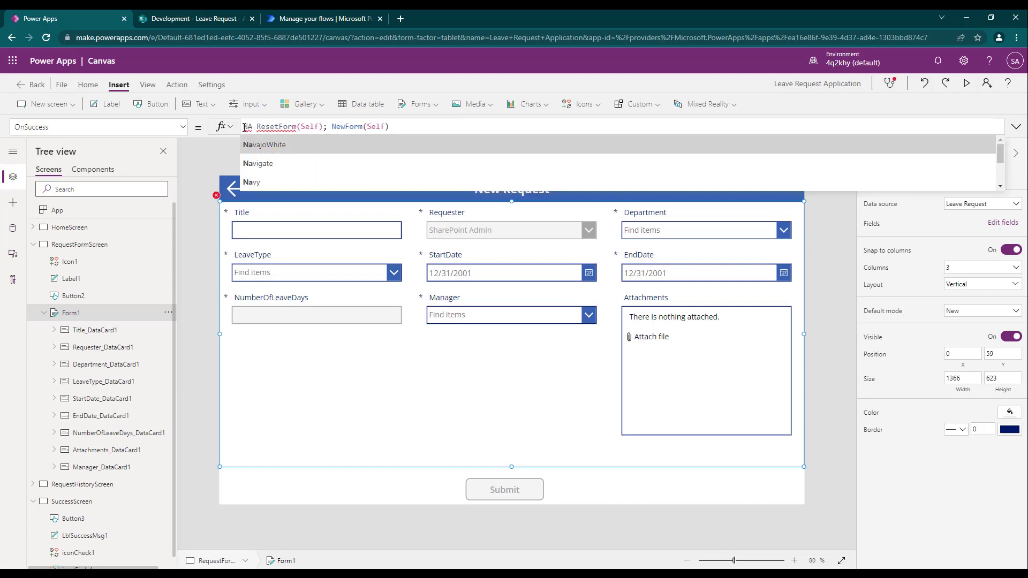
key(Tab)
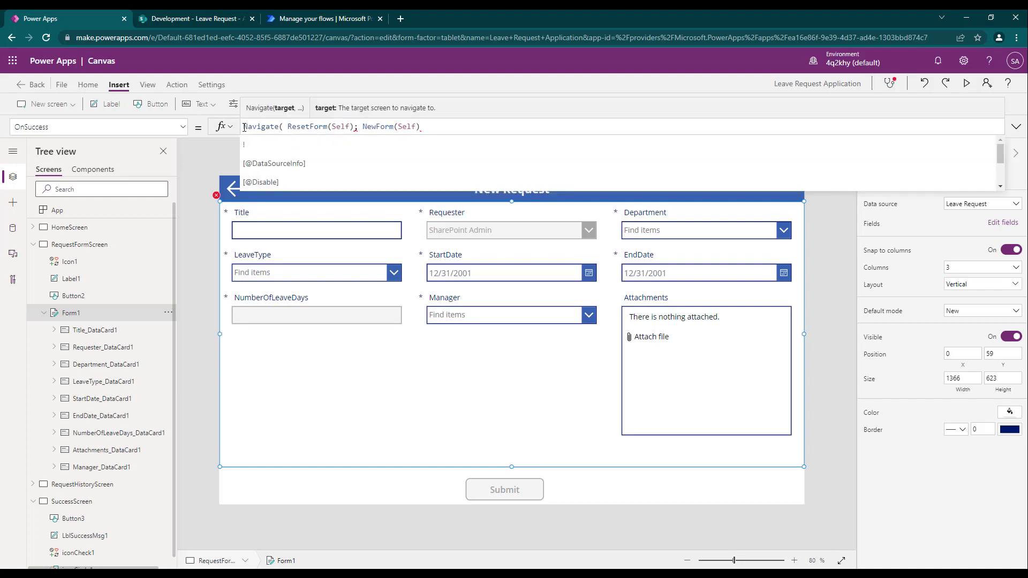
text(SUC)
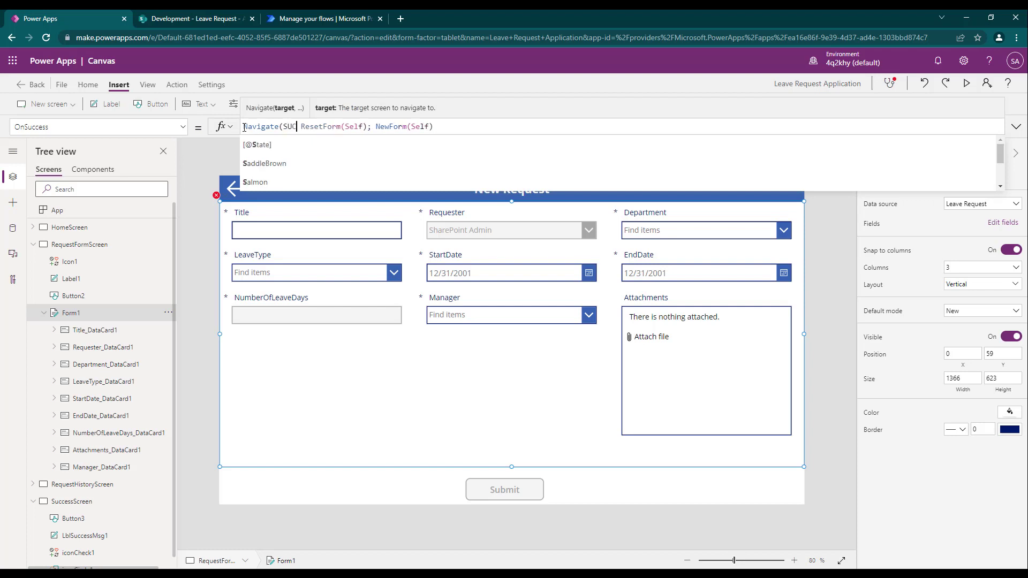
key(Tab)
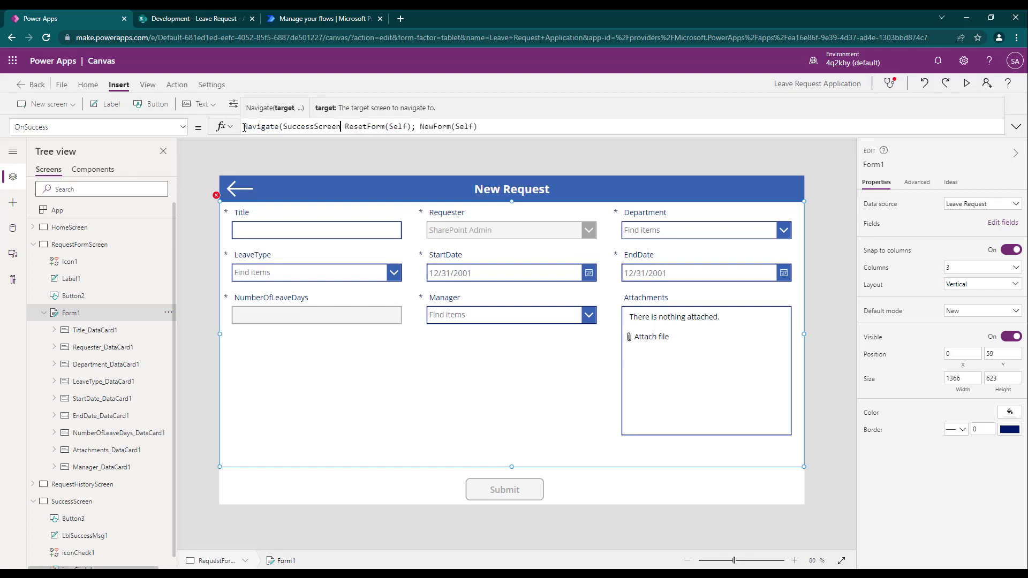
text();)
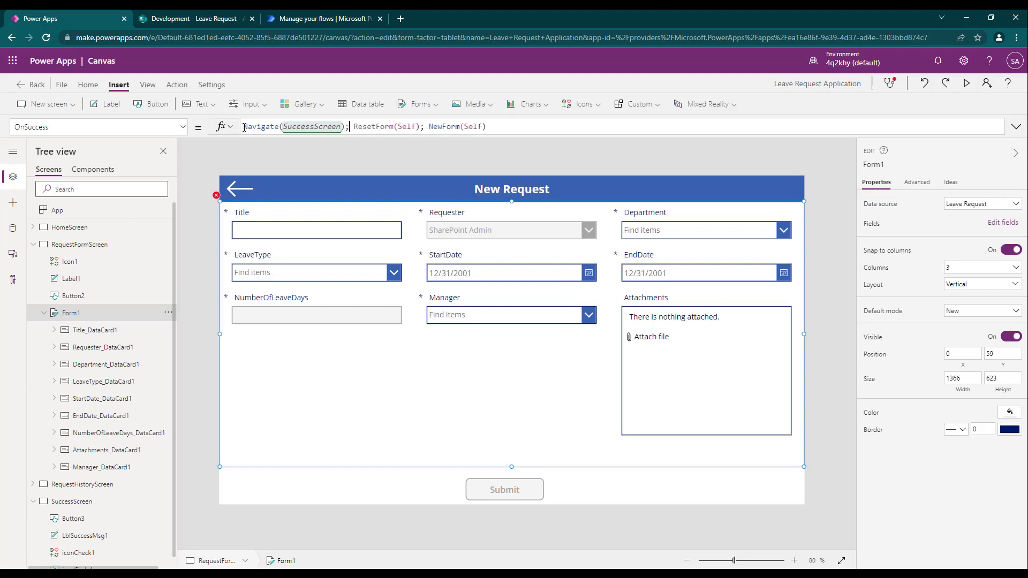
Preview the app and fill the new request with title PPP, department Information Technology and leave type Annual.
click(970, 86)
click(276, 160)
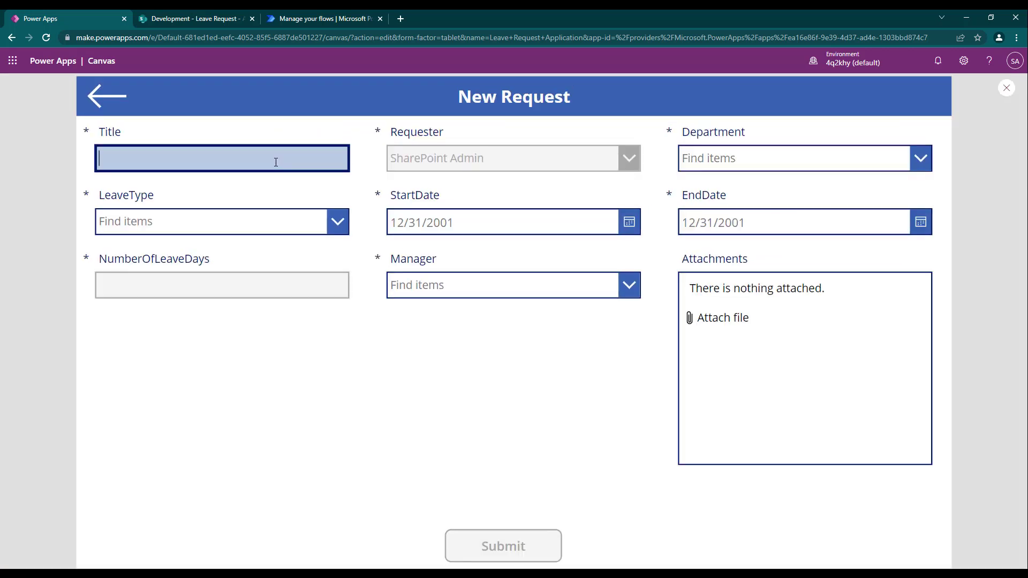
text(PPP)
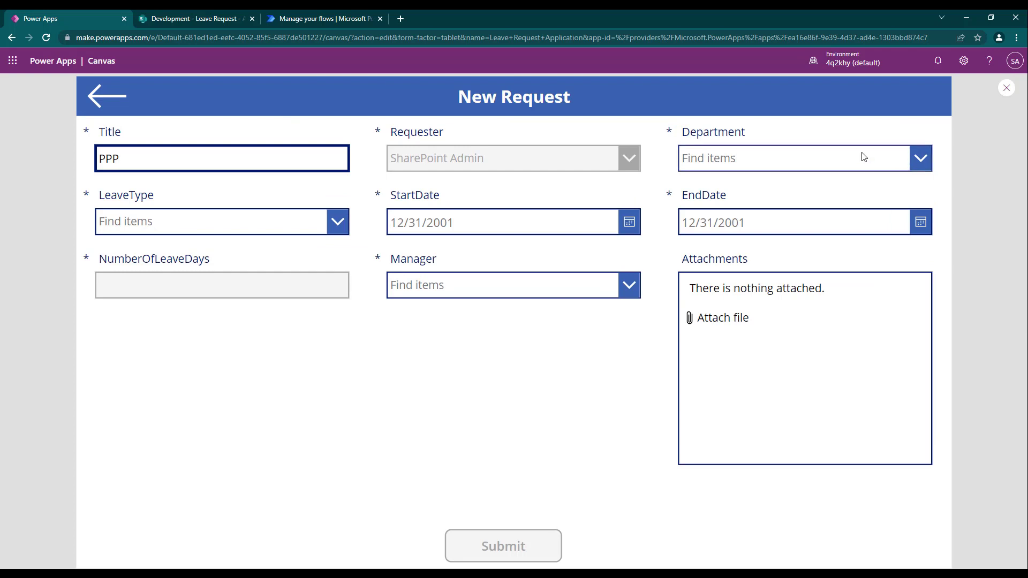
click(864, 157)
click(748, 206)
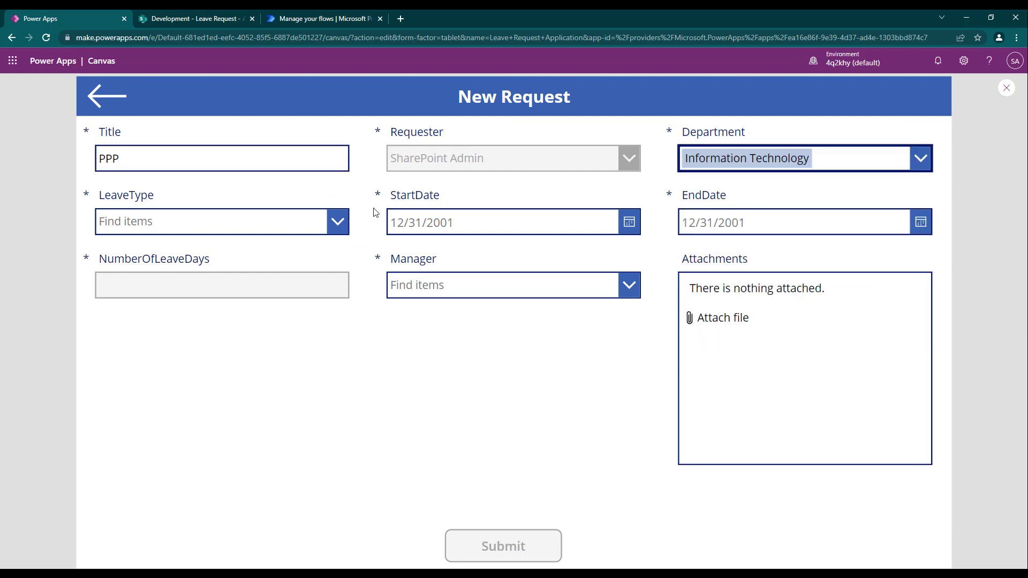
click(246, 224)
click(213, 266)
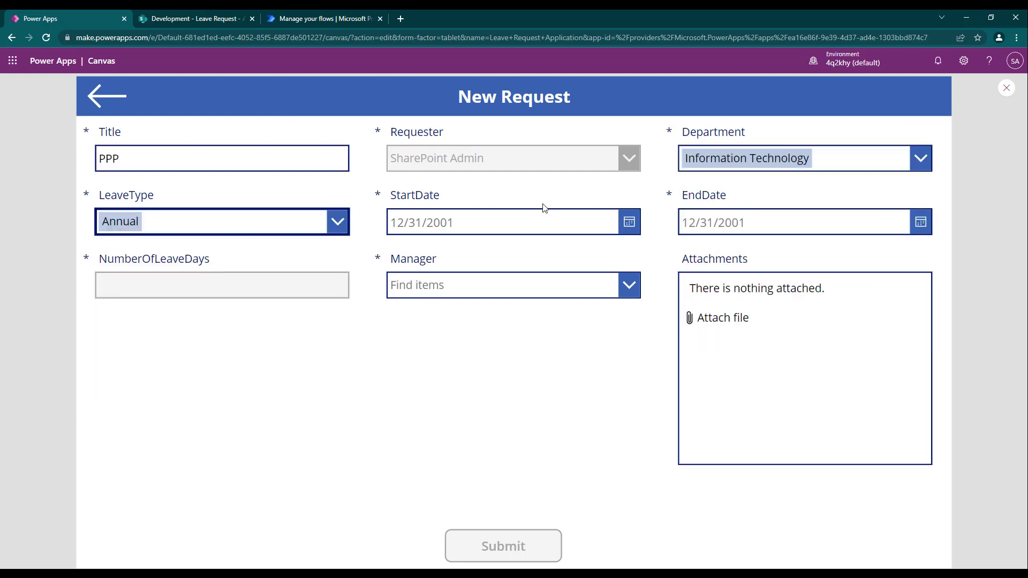
Set the request's StartDate to 2/28/2022 and its EndDate to 3/4/2022.
click(629, 222)
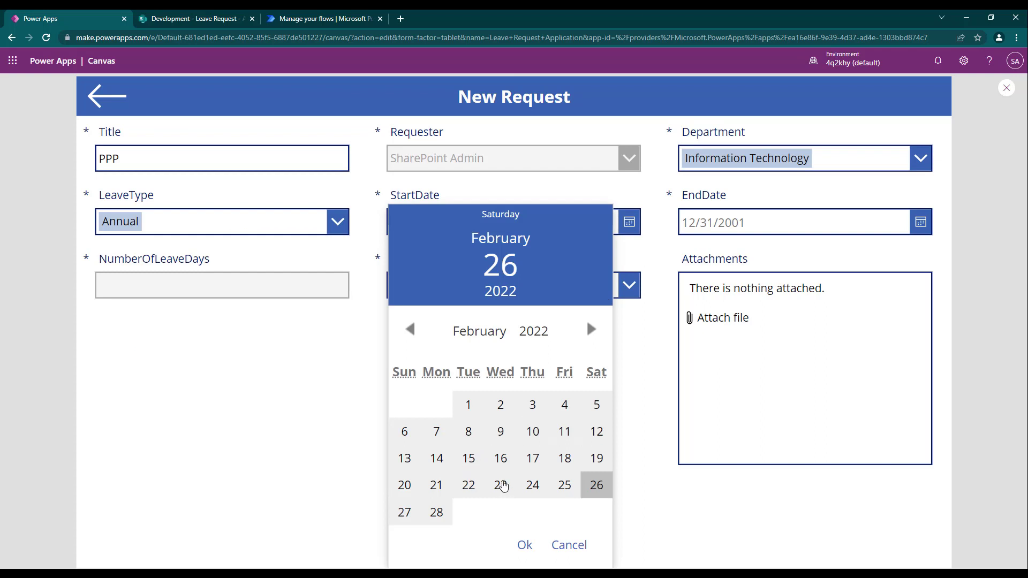
click(437, 512)
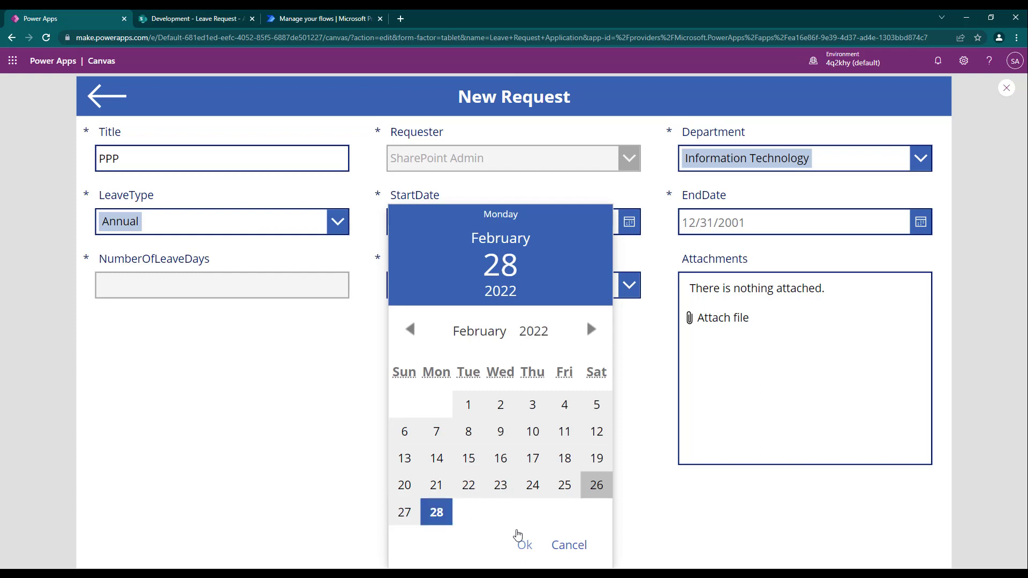
click(525, 546)
click(918, 222)
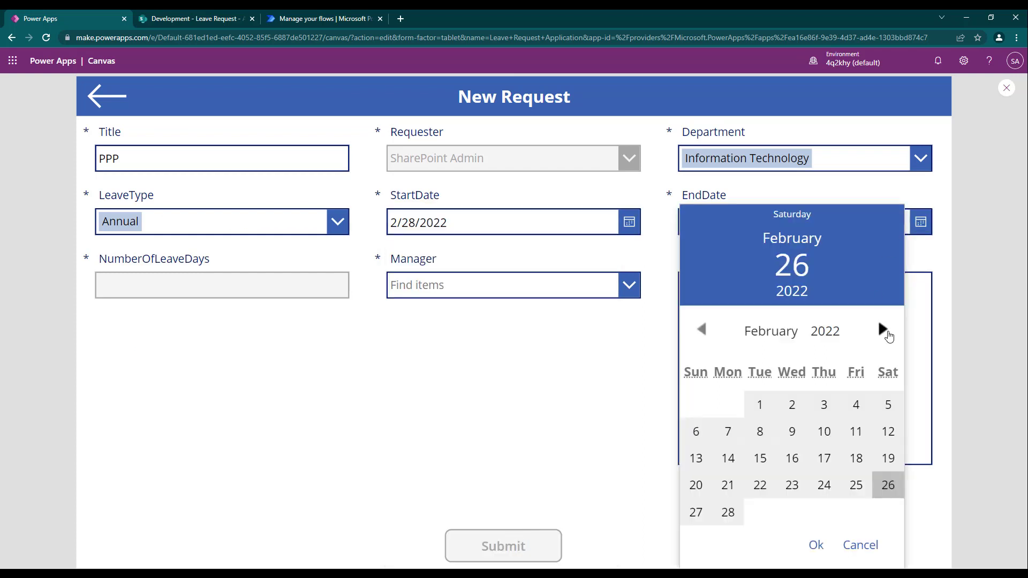
click(883, 329)
click(856, 405)
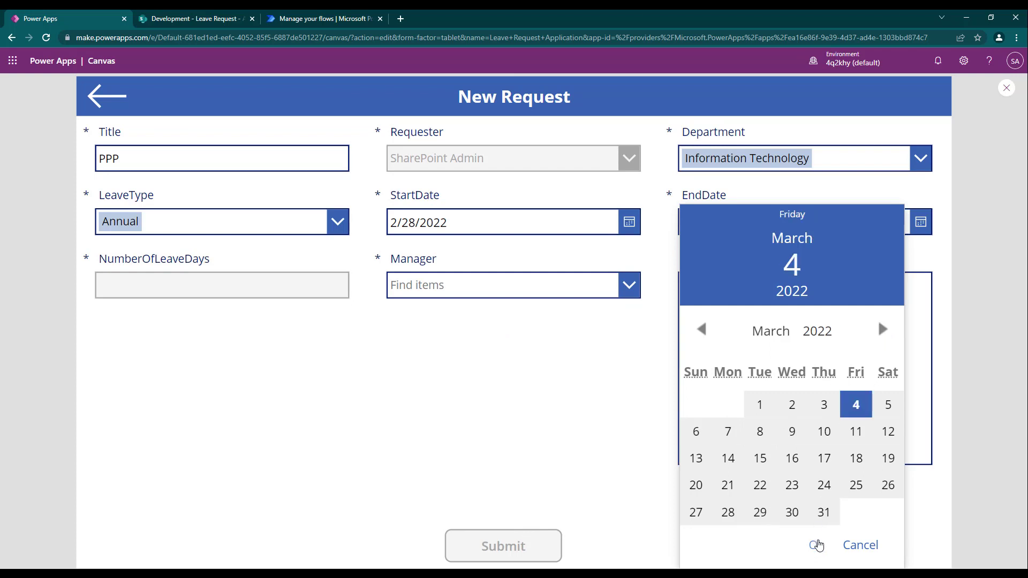
click(816, 545)
Find and select the SharePoint Admin account as the request's manager, and submit the request.
click(520, 291)
text(SH)
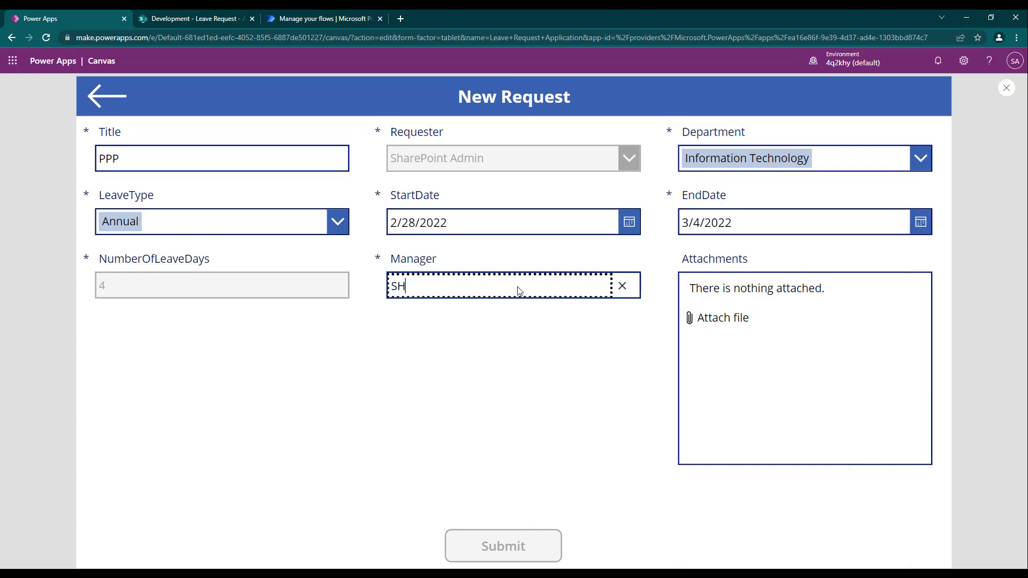
text(AREP)
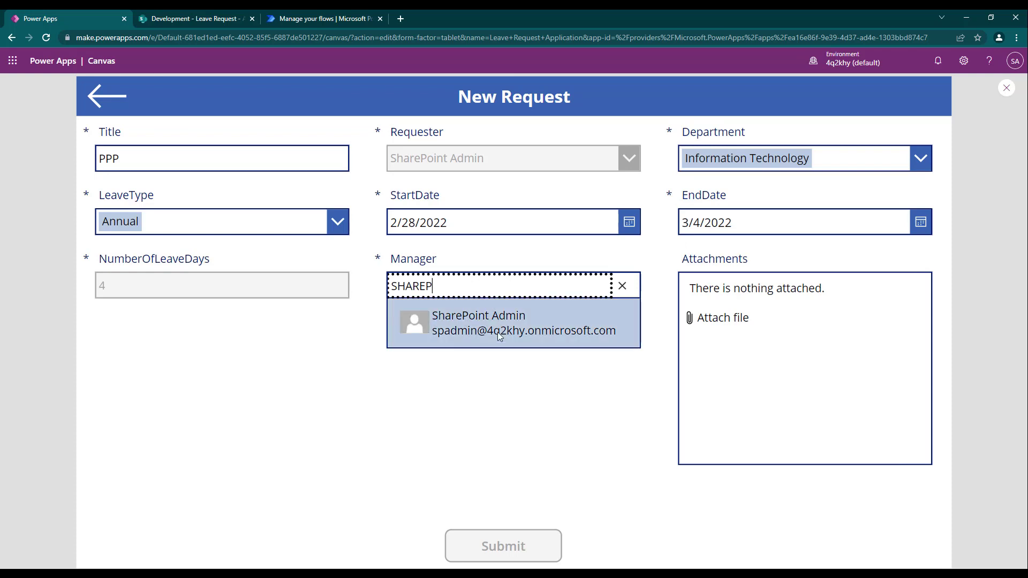
click(498, 333)
click(487, 543)
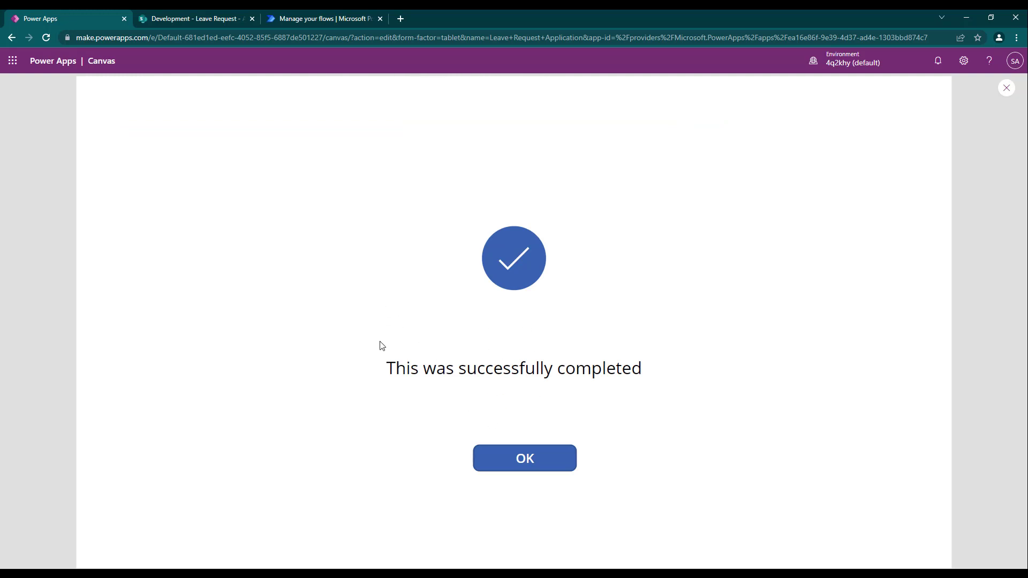
Acknowledge the success message, look through the request history for the submitted entry, and close the preview.
triple_click(647, 378)
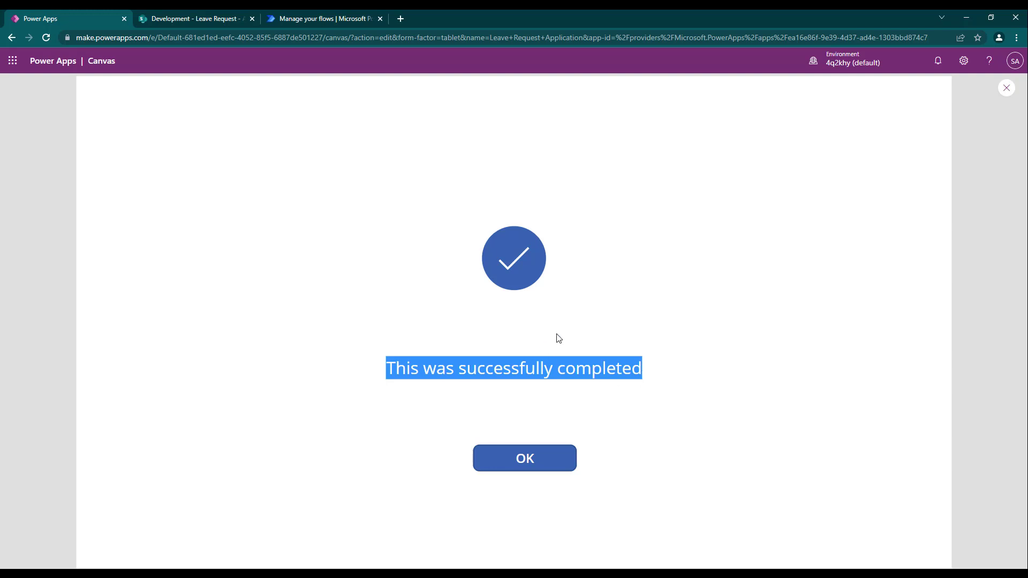
click(532, 465)
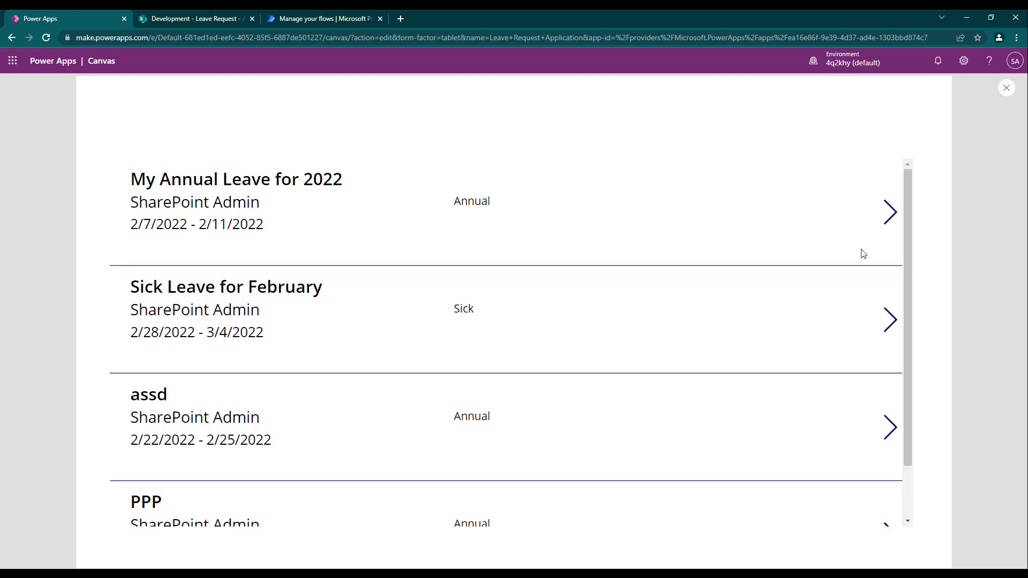
scroll(866, 319, down, 1)
scroll(506, 340, up, 1)
scroll(882, 271, down, 1)
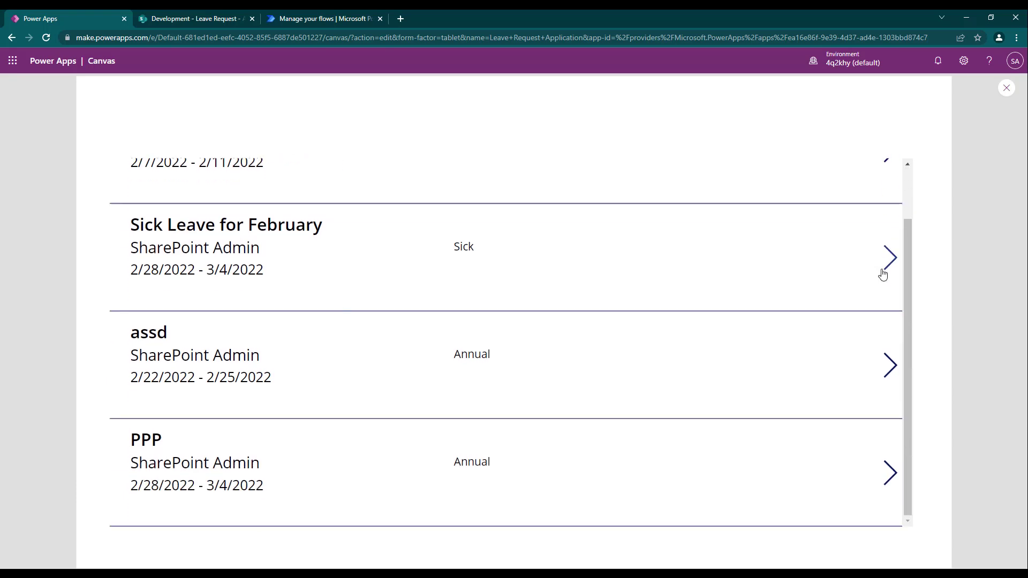
scroll(882, 274, up, 1)
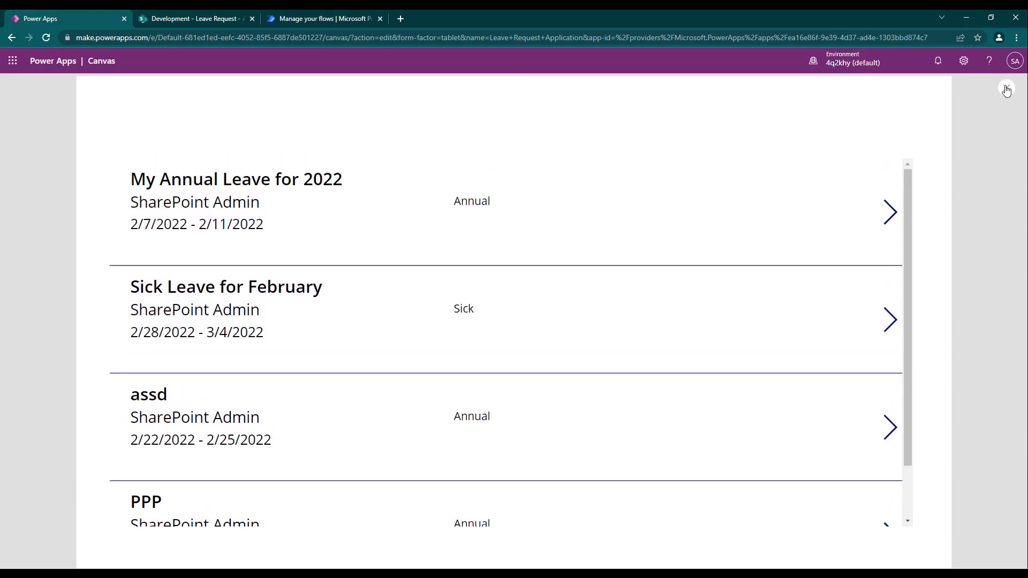
key(Escape)
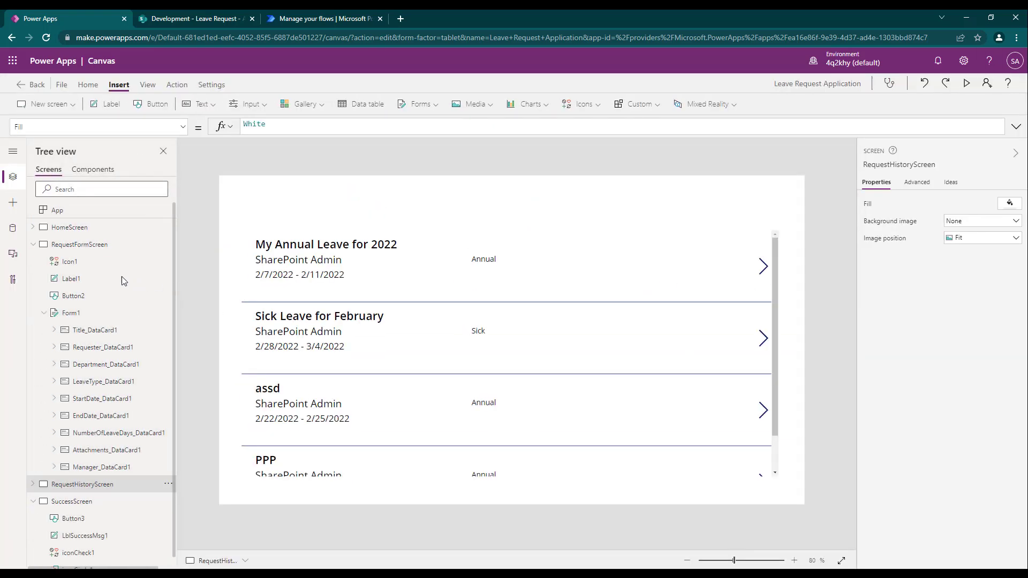
Review the form, success, history and home screens, the connected data sources, and the App object's OnStart formula.
click(33, 245)
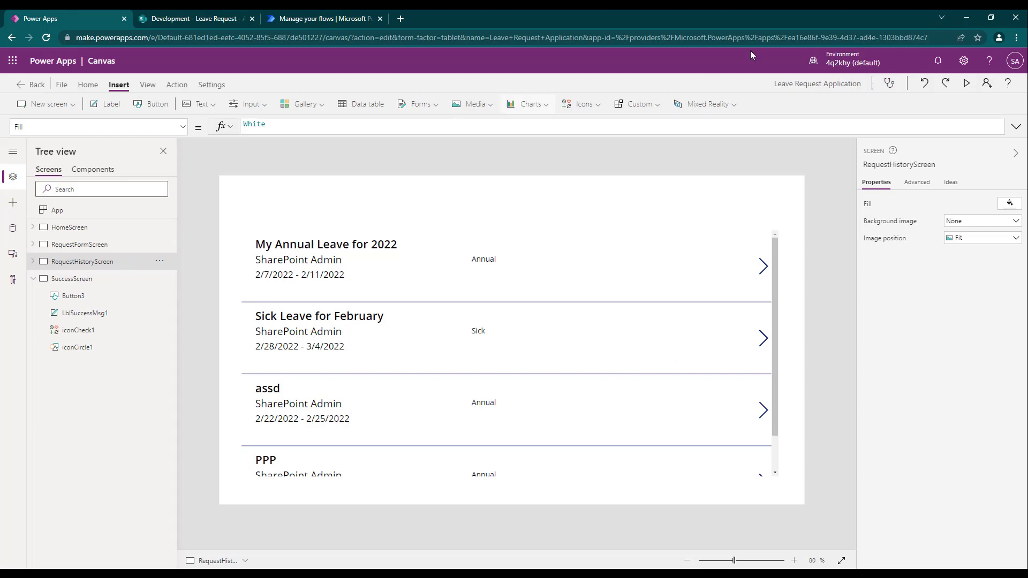
click(74, 245)
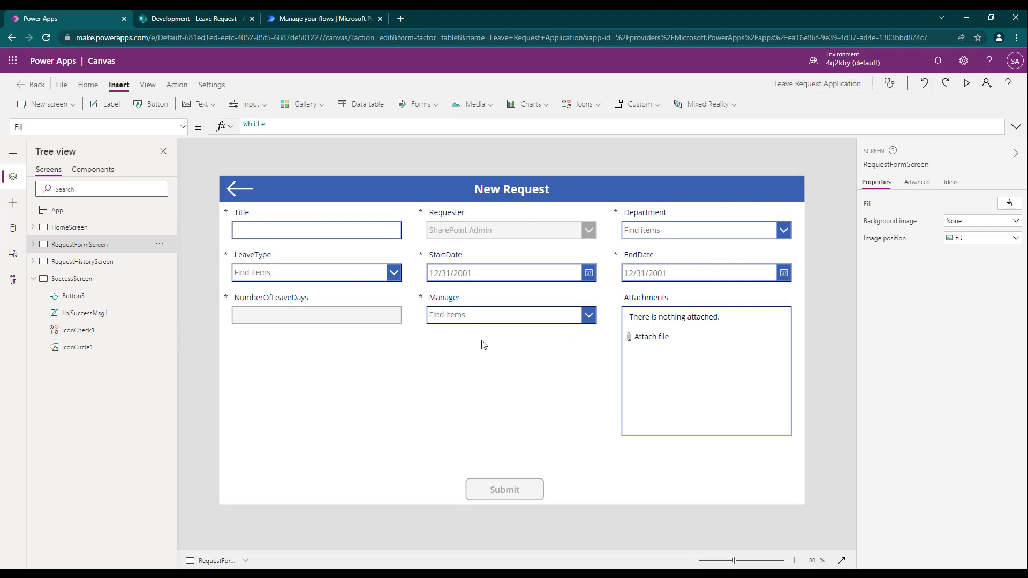
click(99, 280)
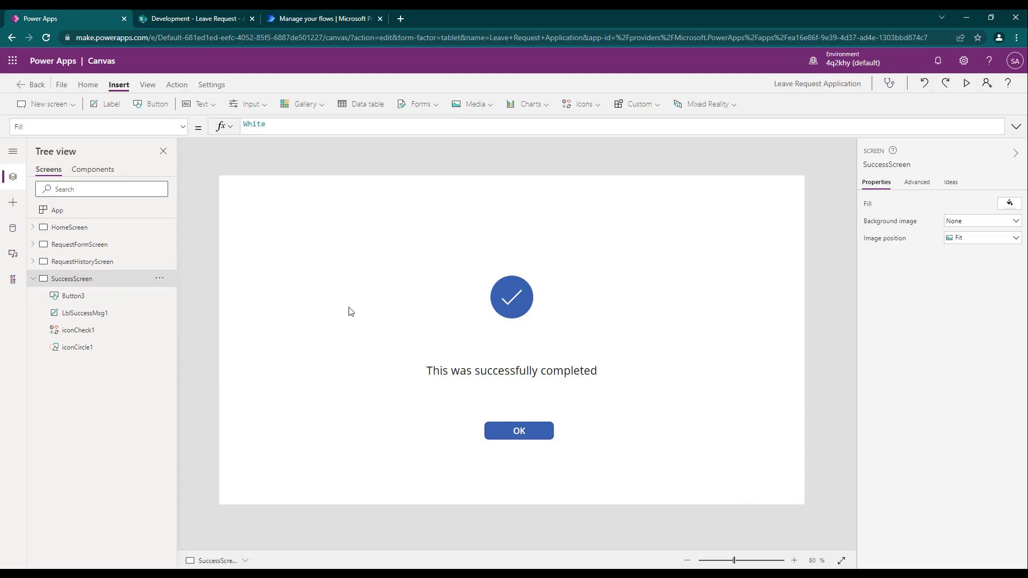
click(80, 264)
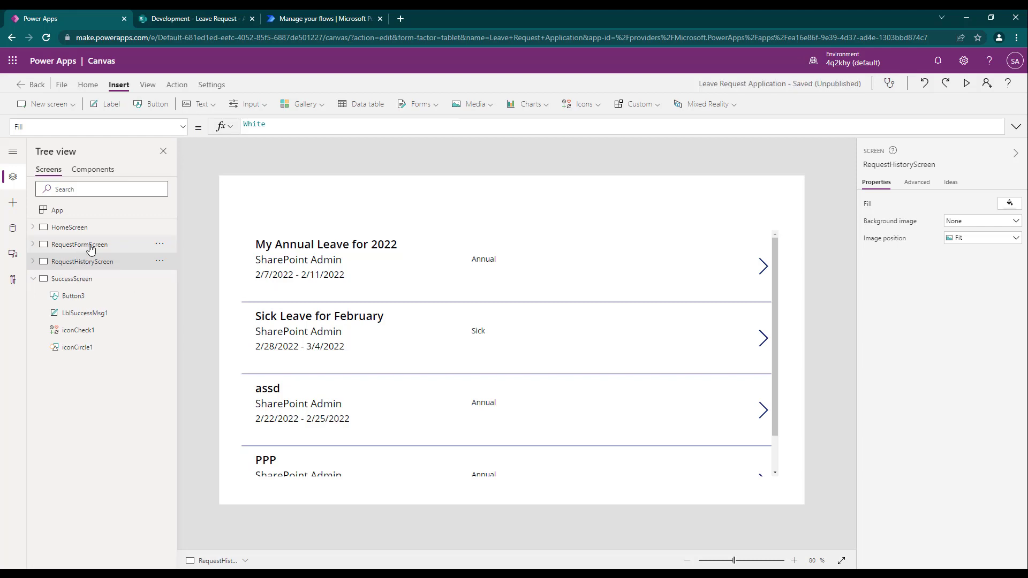
click(71, 244)
click(13, 233)
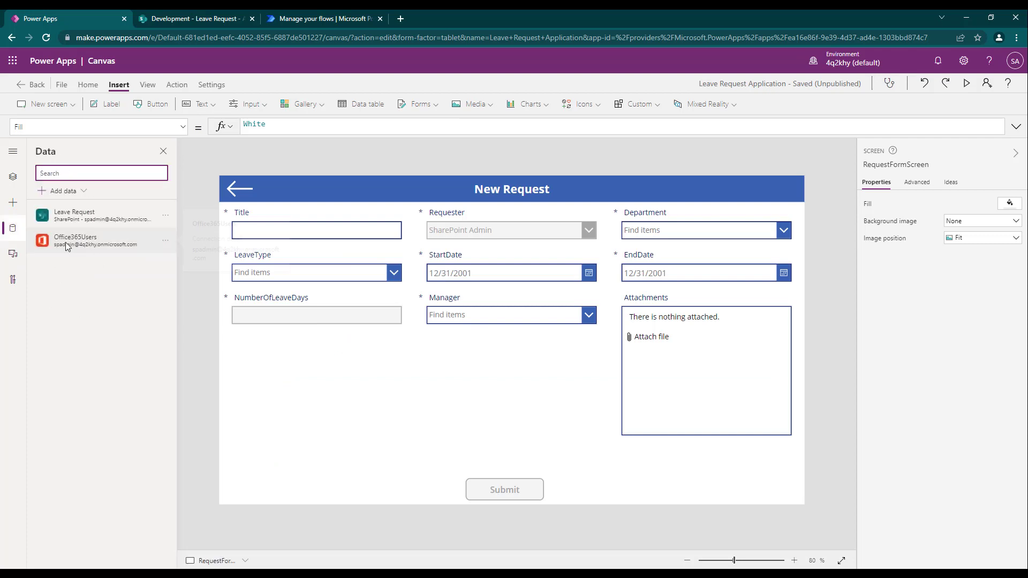
click(13, 177)
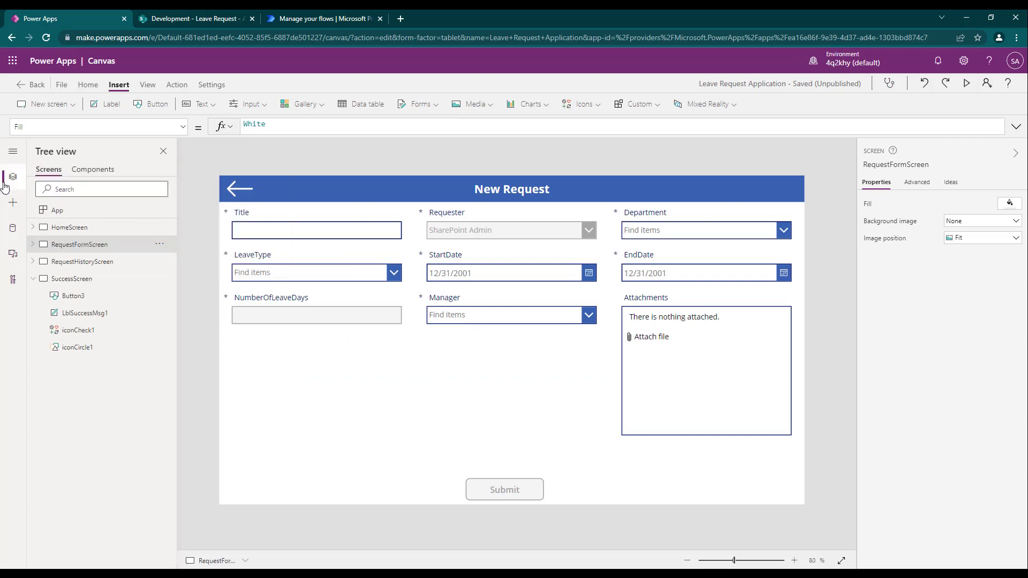
click(56, 211)
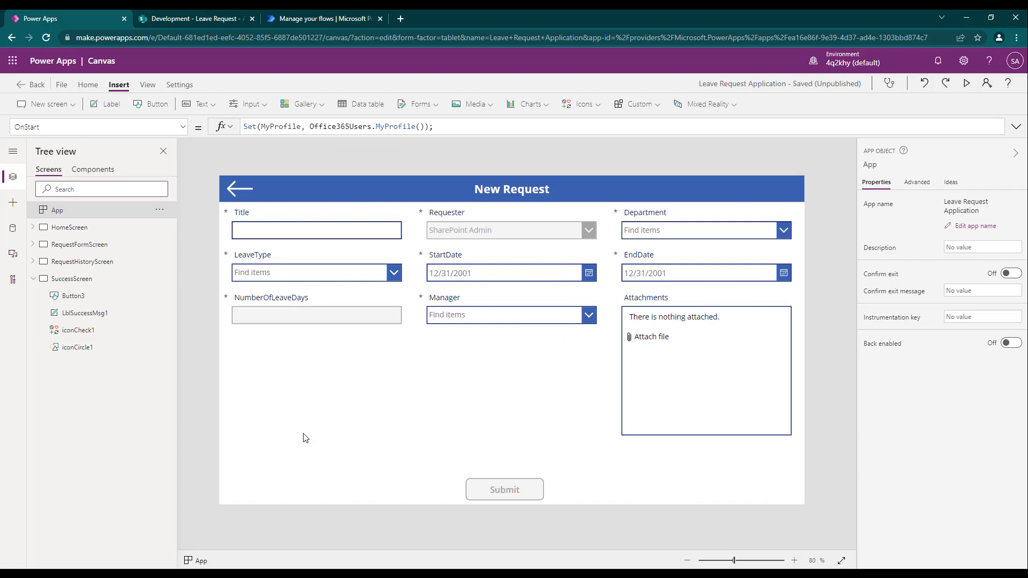
click(92, 231)
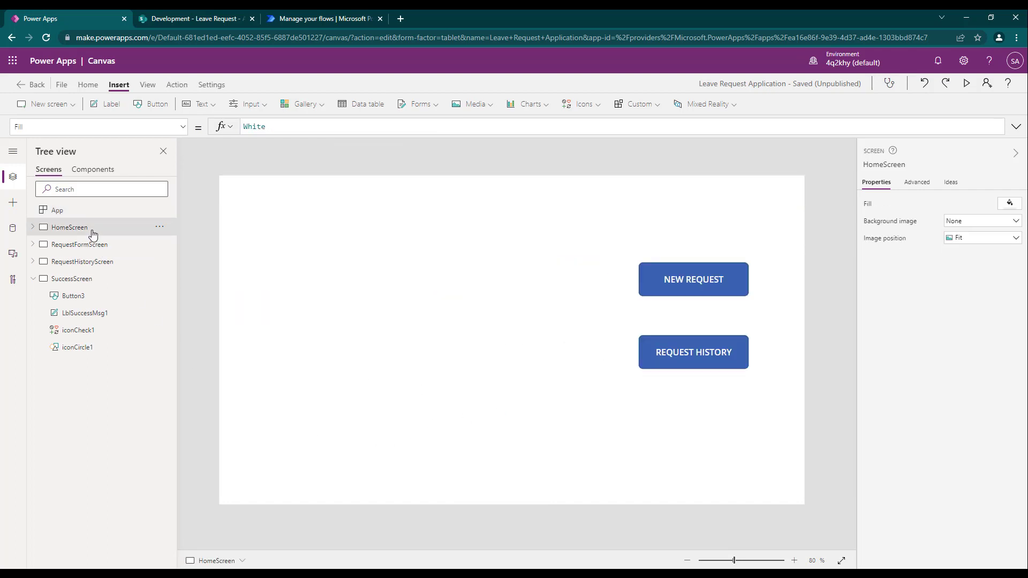